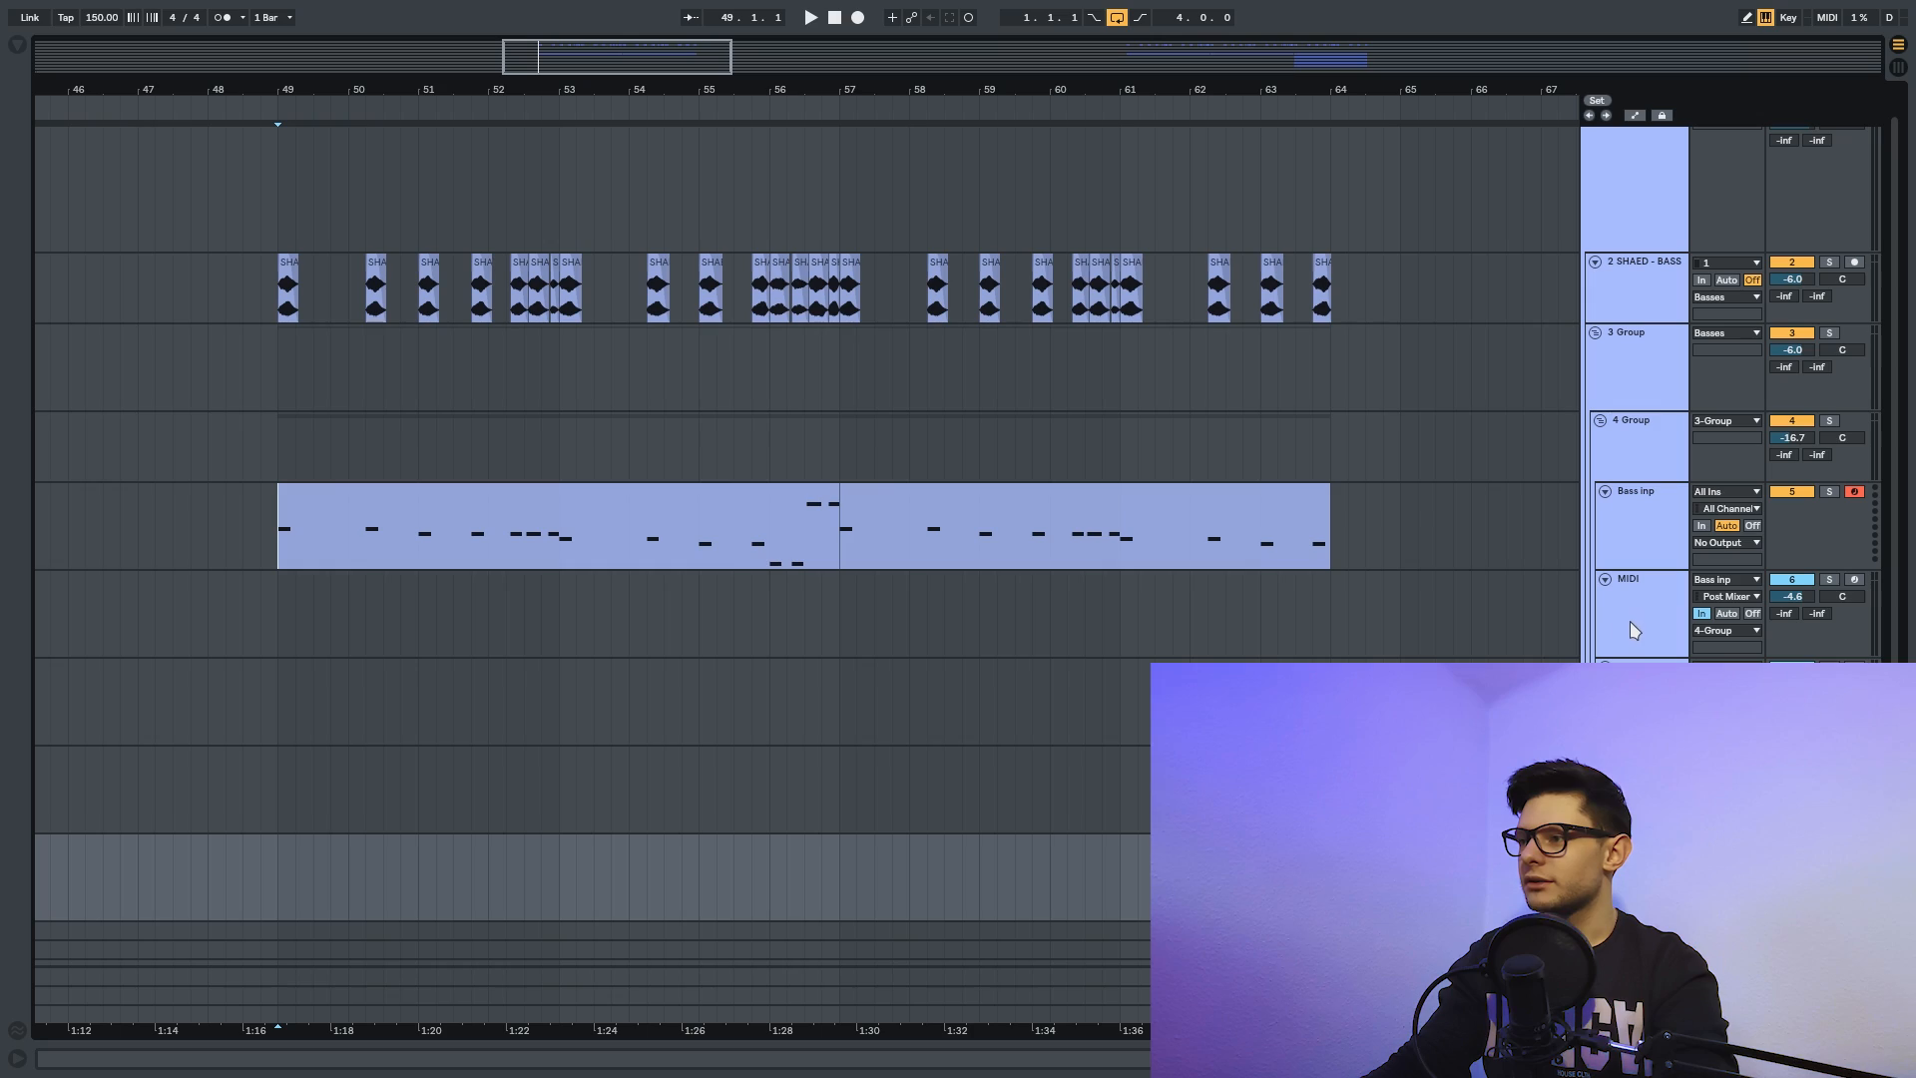
# Review the Bass Inp notes and the Serum patch on the first MIDI layer beneath them.
pyautogui.click(1669, 502)
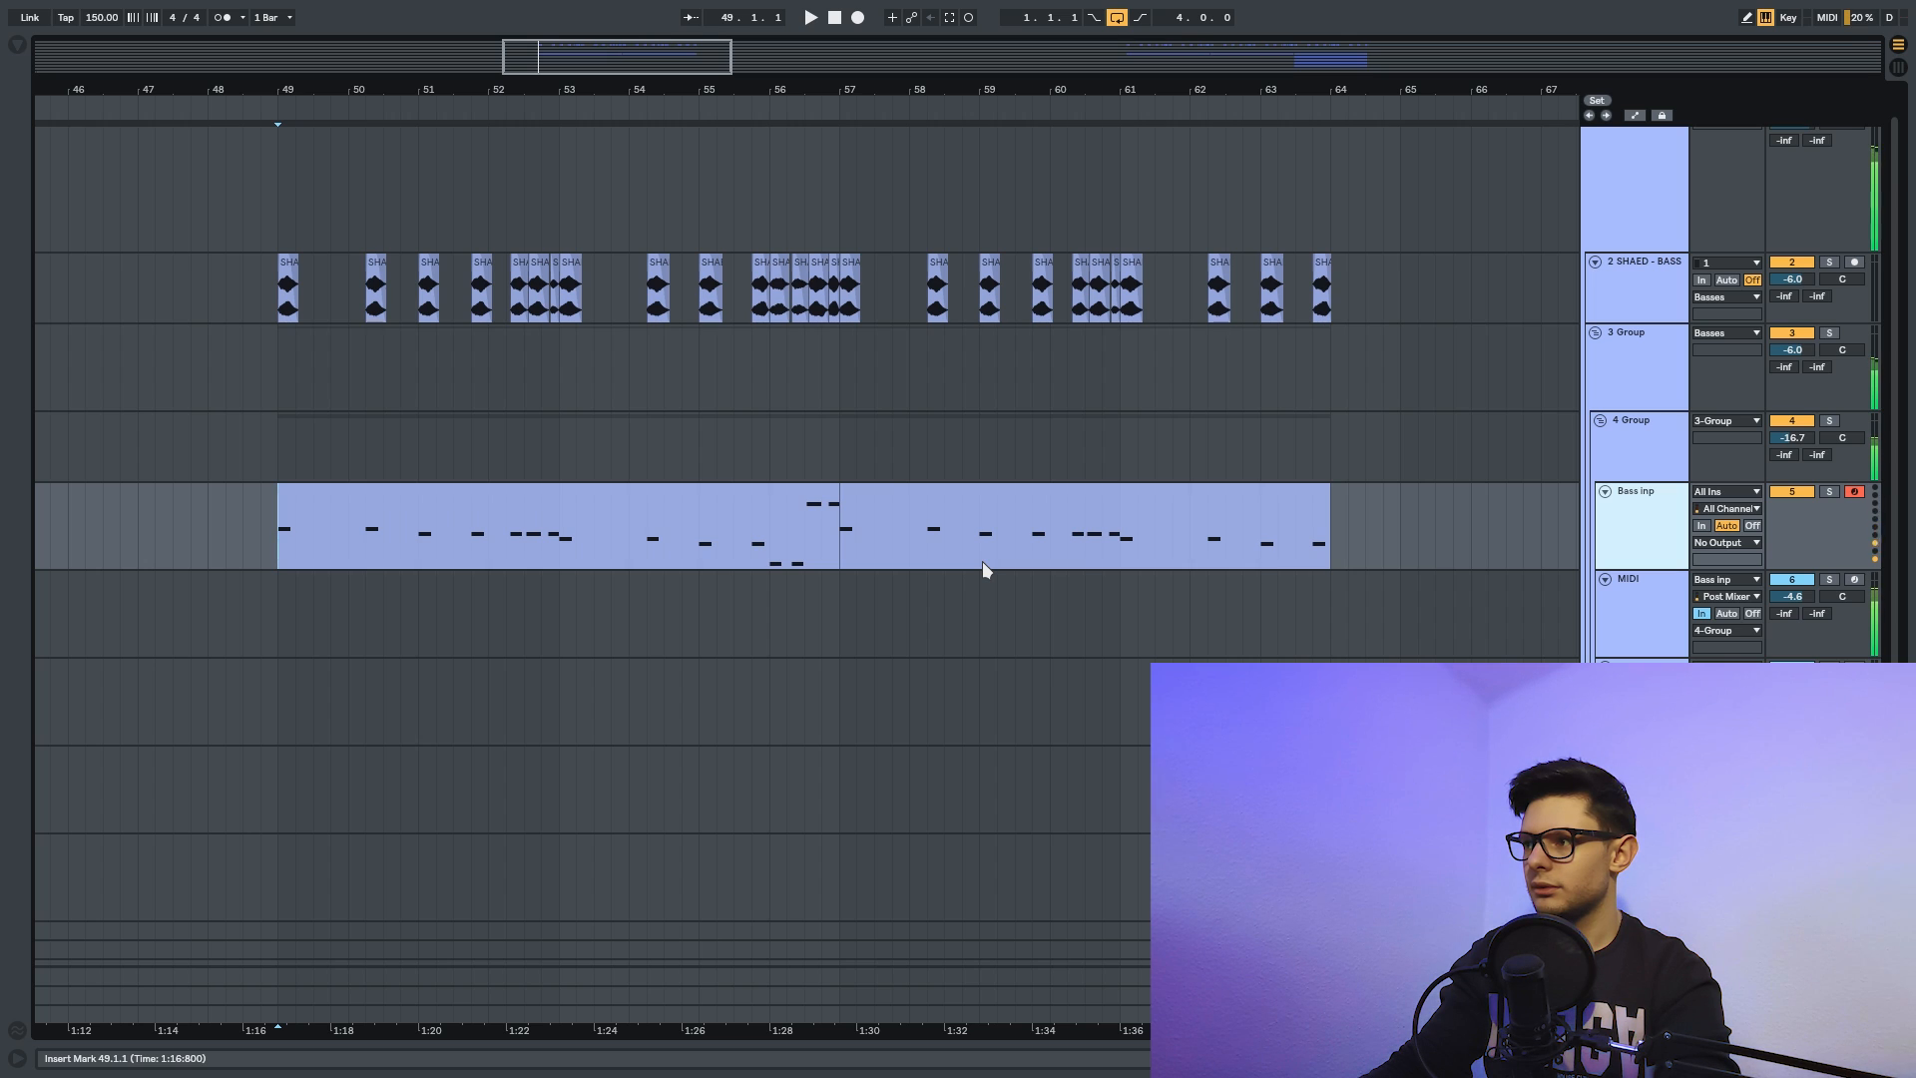
pyautogui.click(1652, 634)
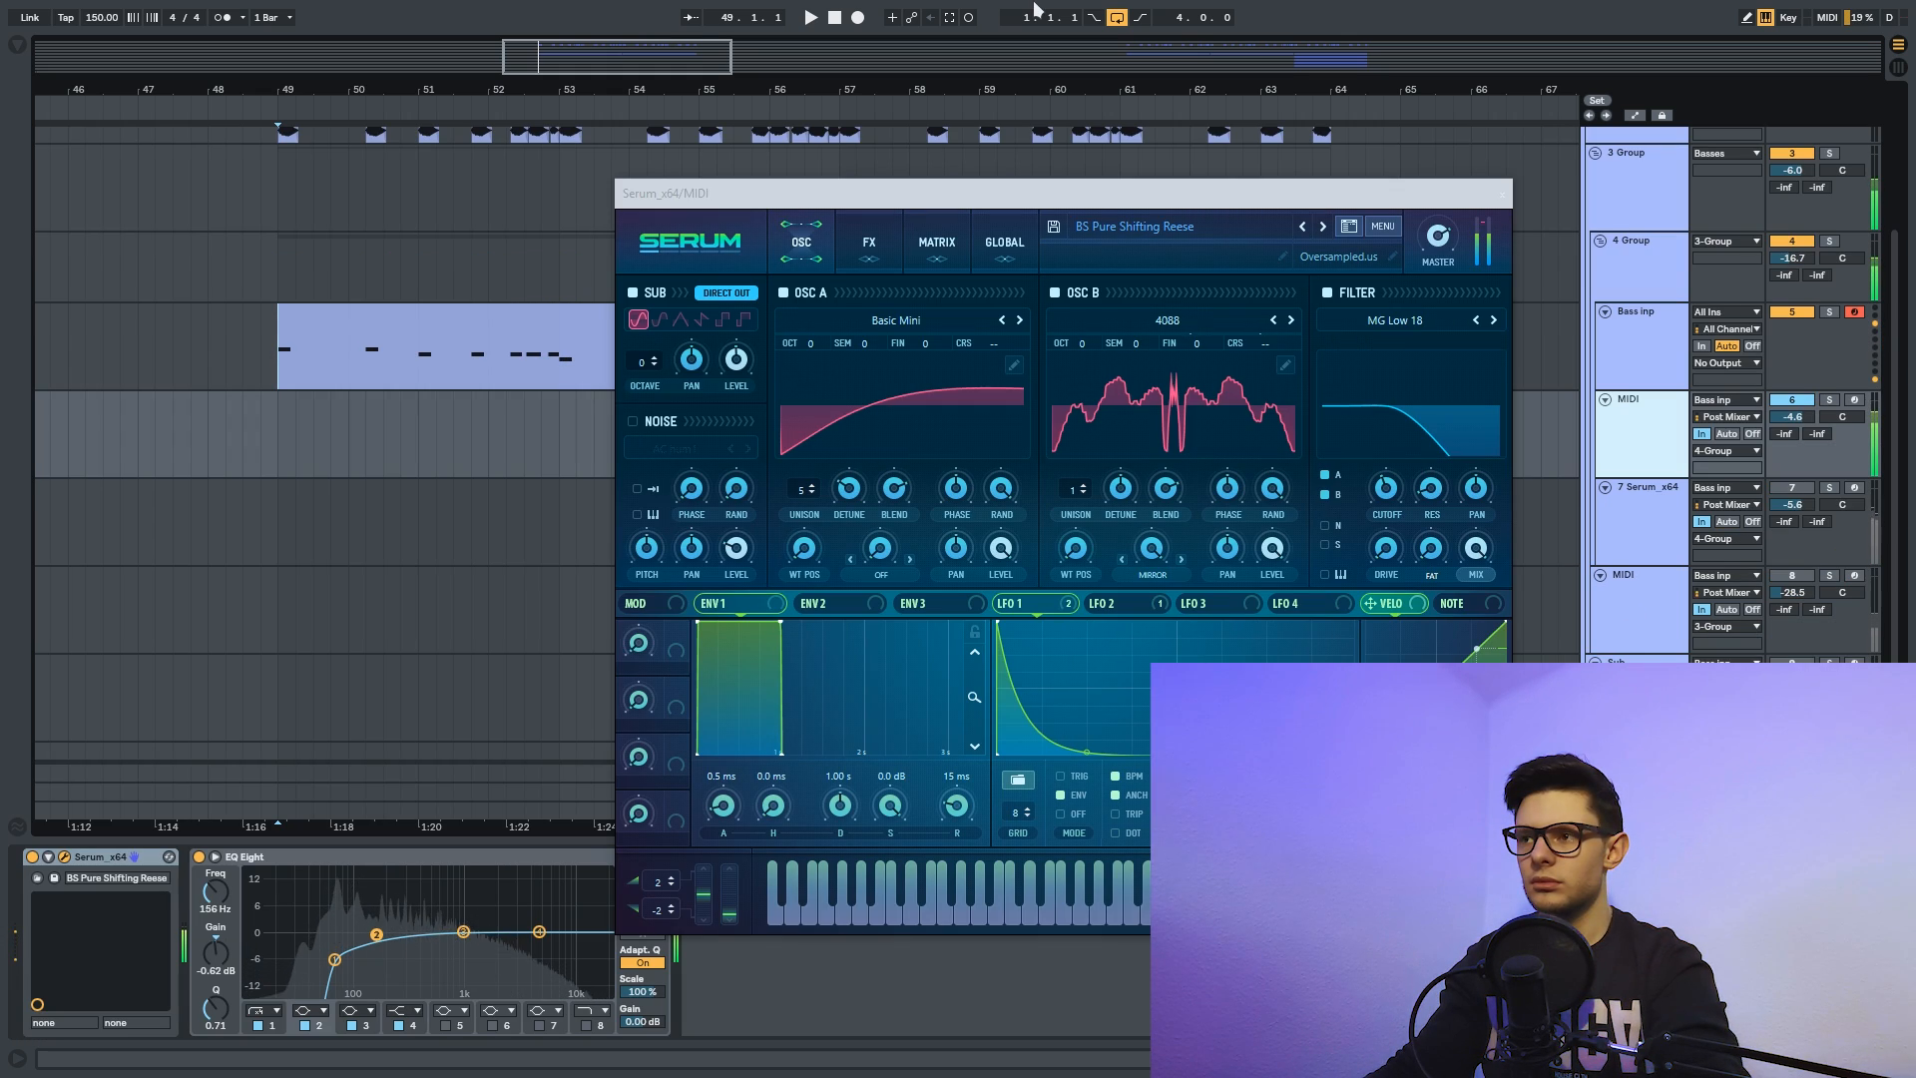
pyautogui.click(1086, 203)
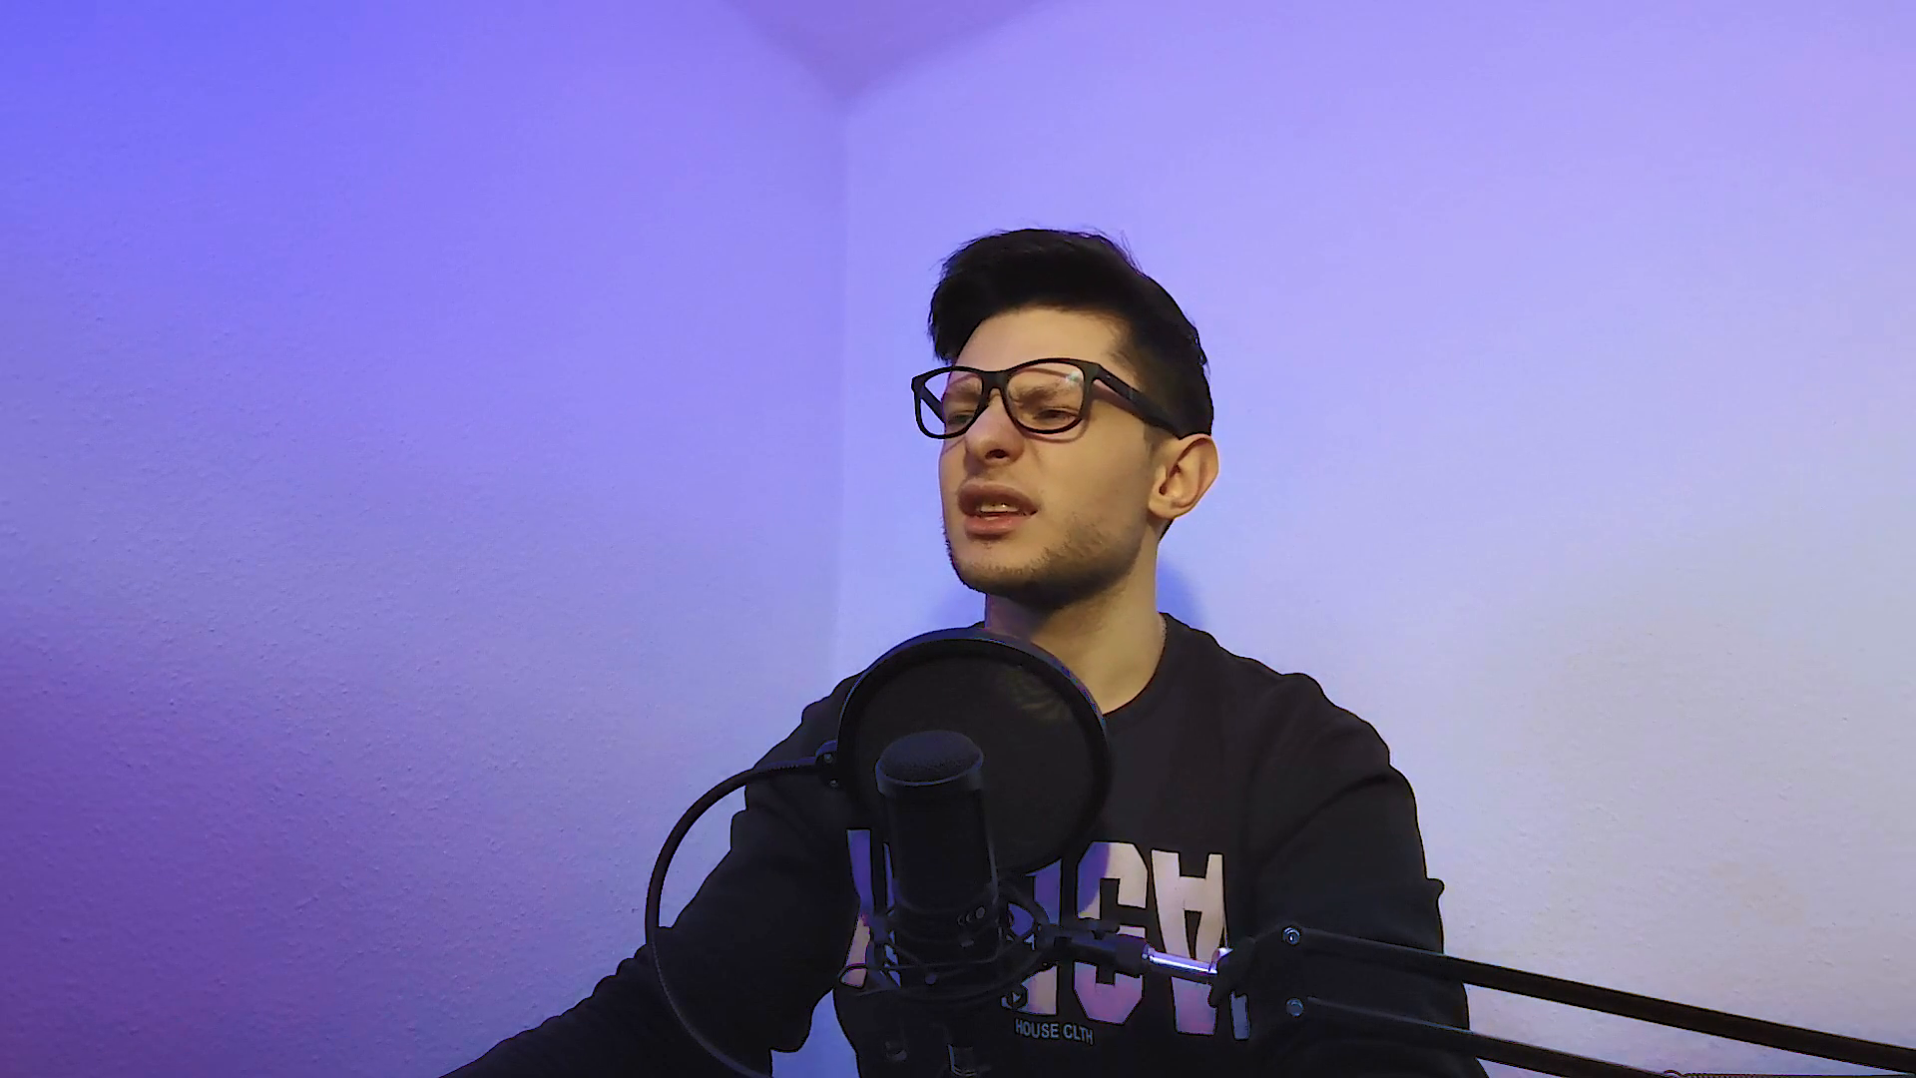
pyautogui.click(1503, 197)
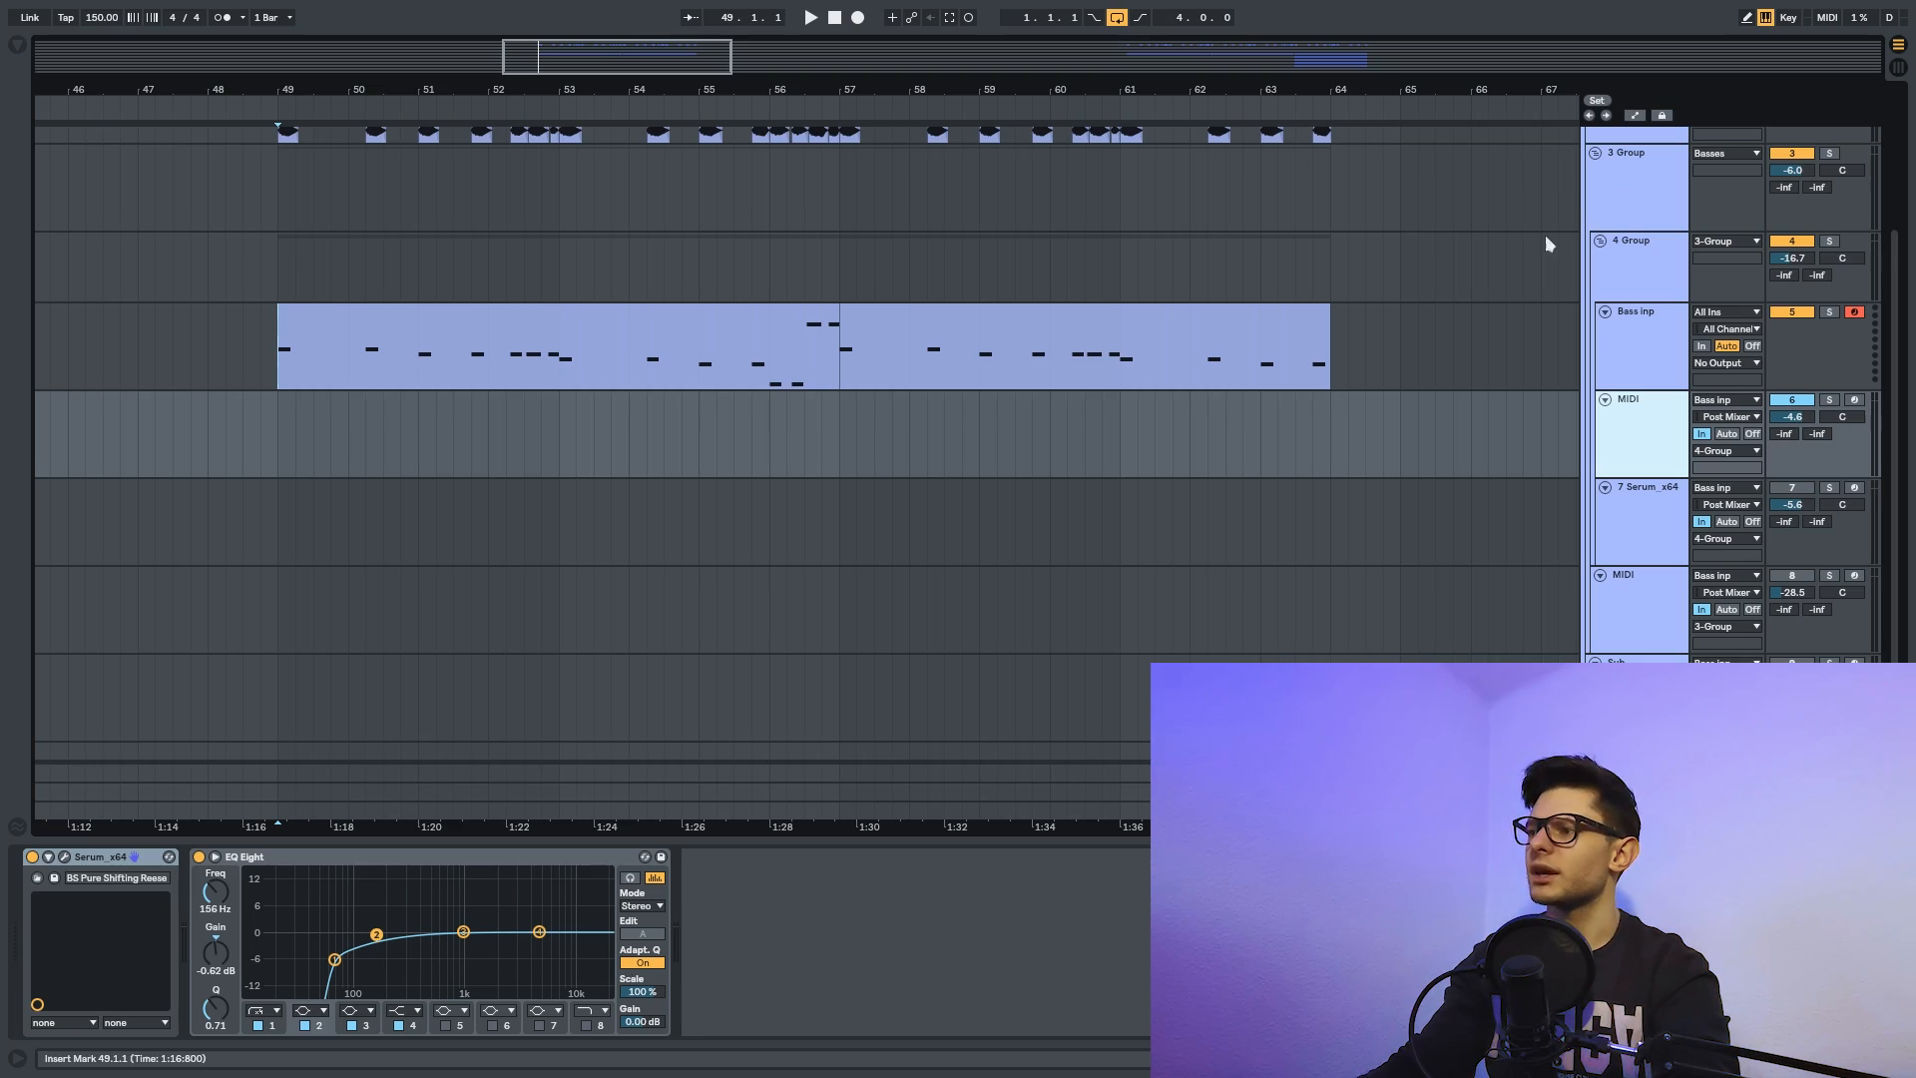
# Examine the effect chains on 4 Group, 3 Group and the parent bass group.
pyautogui.click(1640, 277)
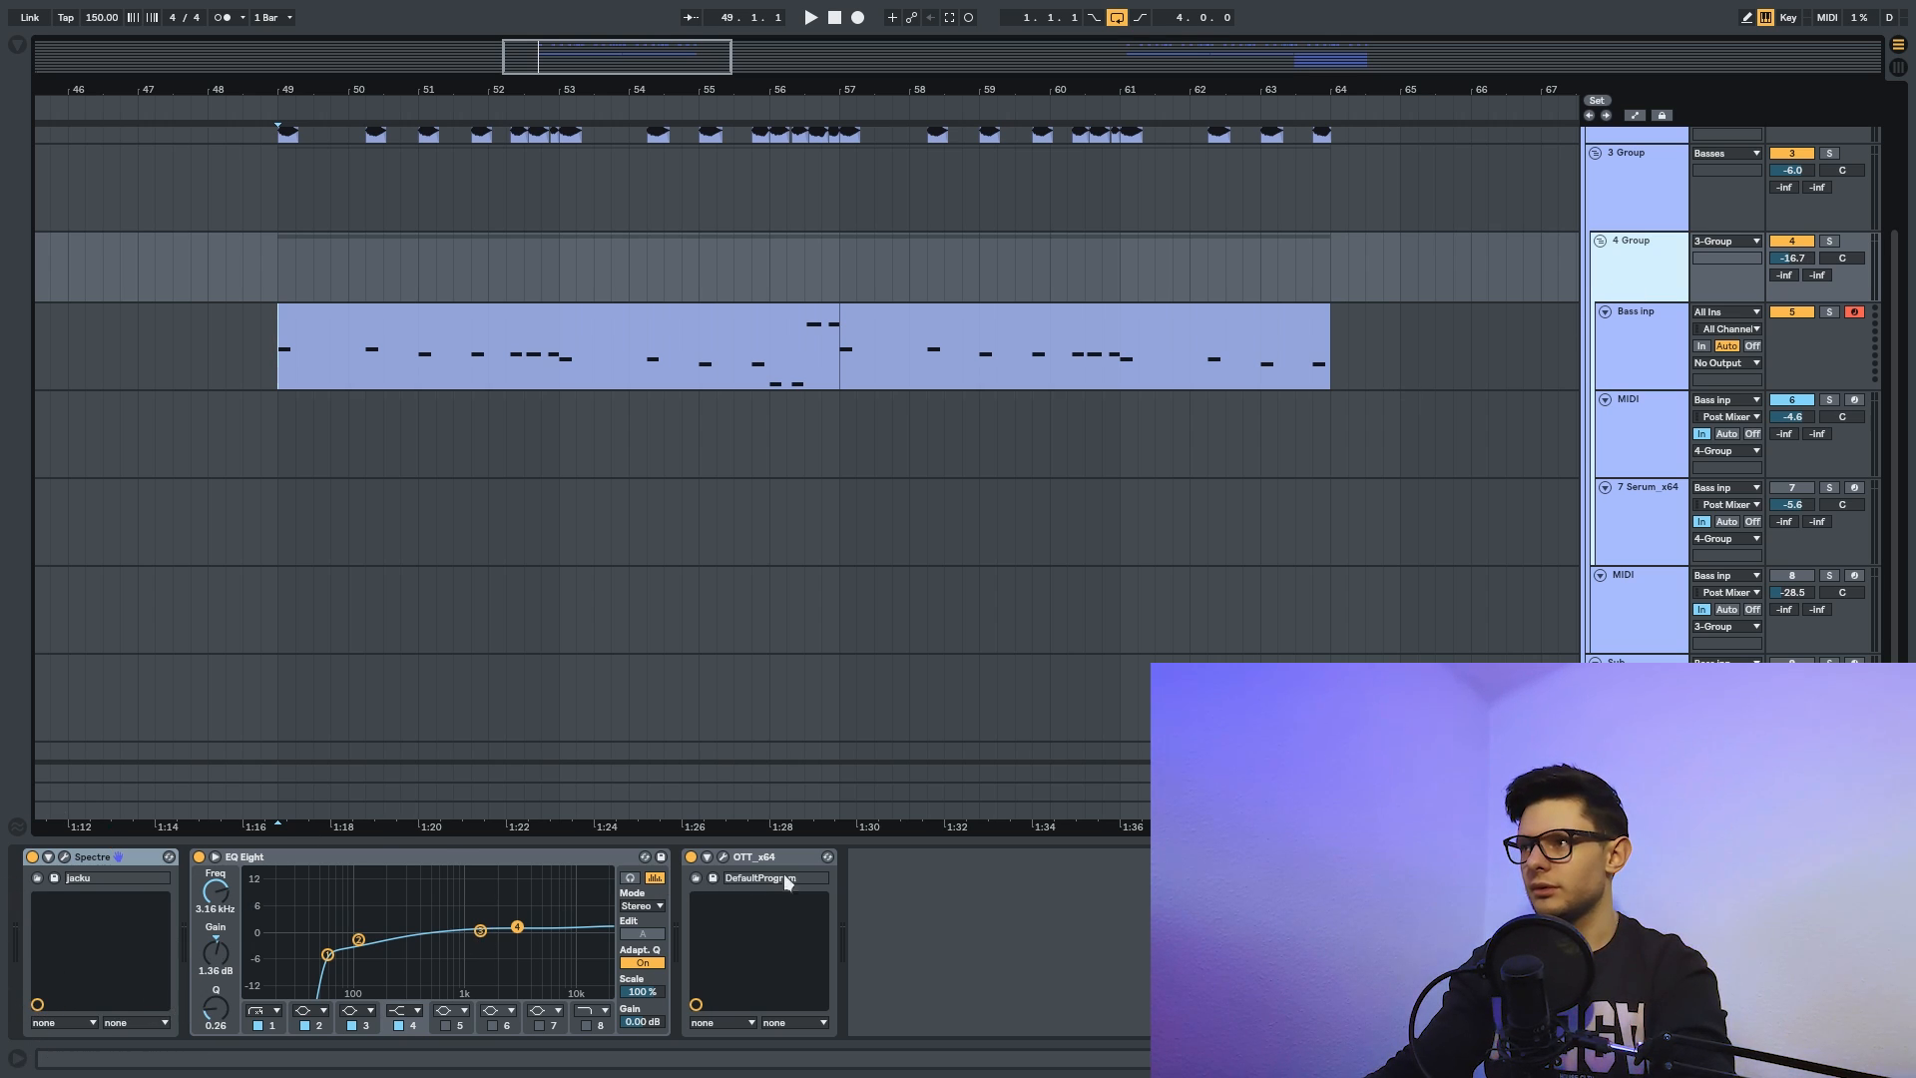
pyautogui.click(1636, 195)
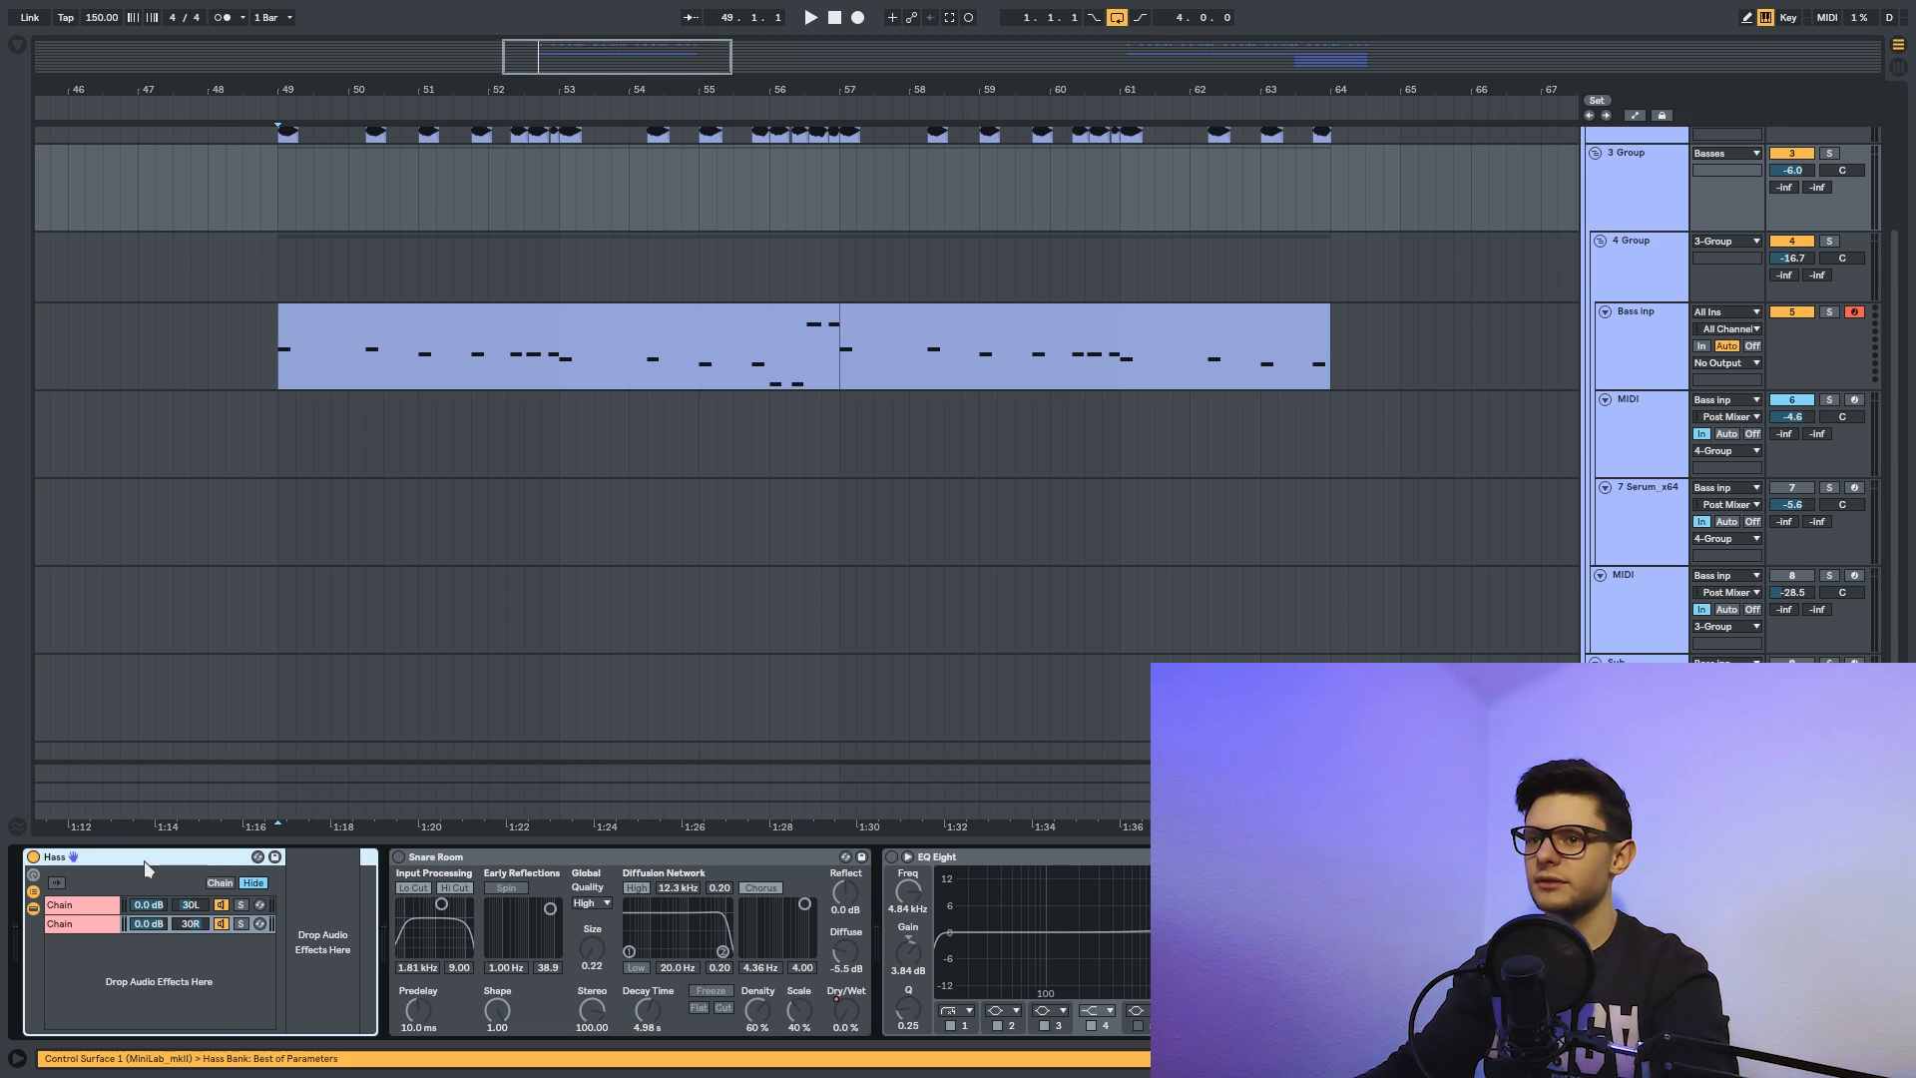
pyautogui.scroll(3, 1621, 235)
pyautogui.click(1654, 196)
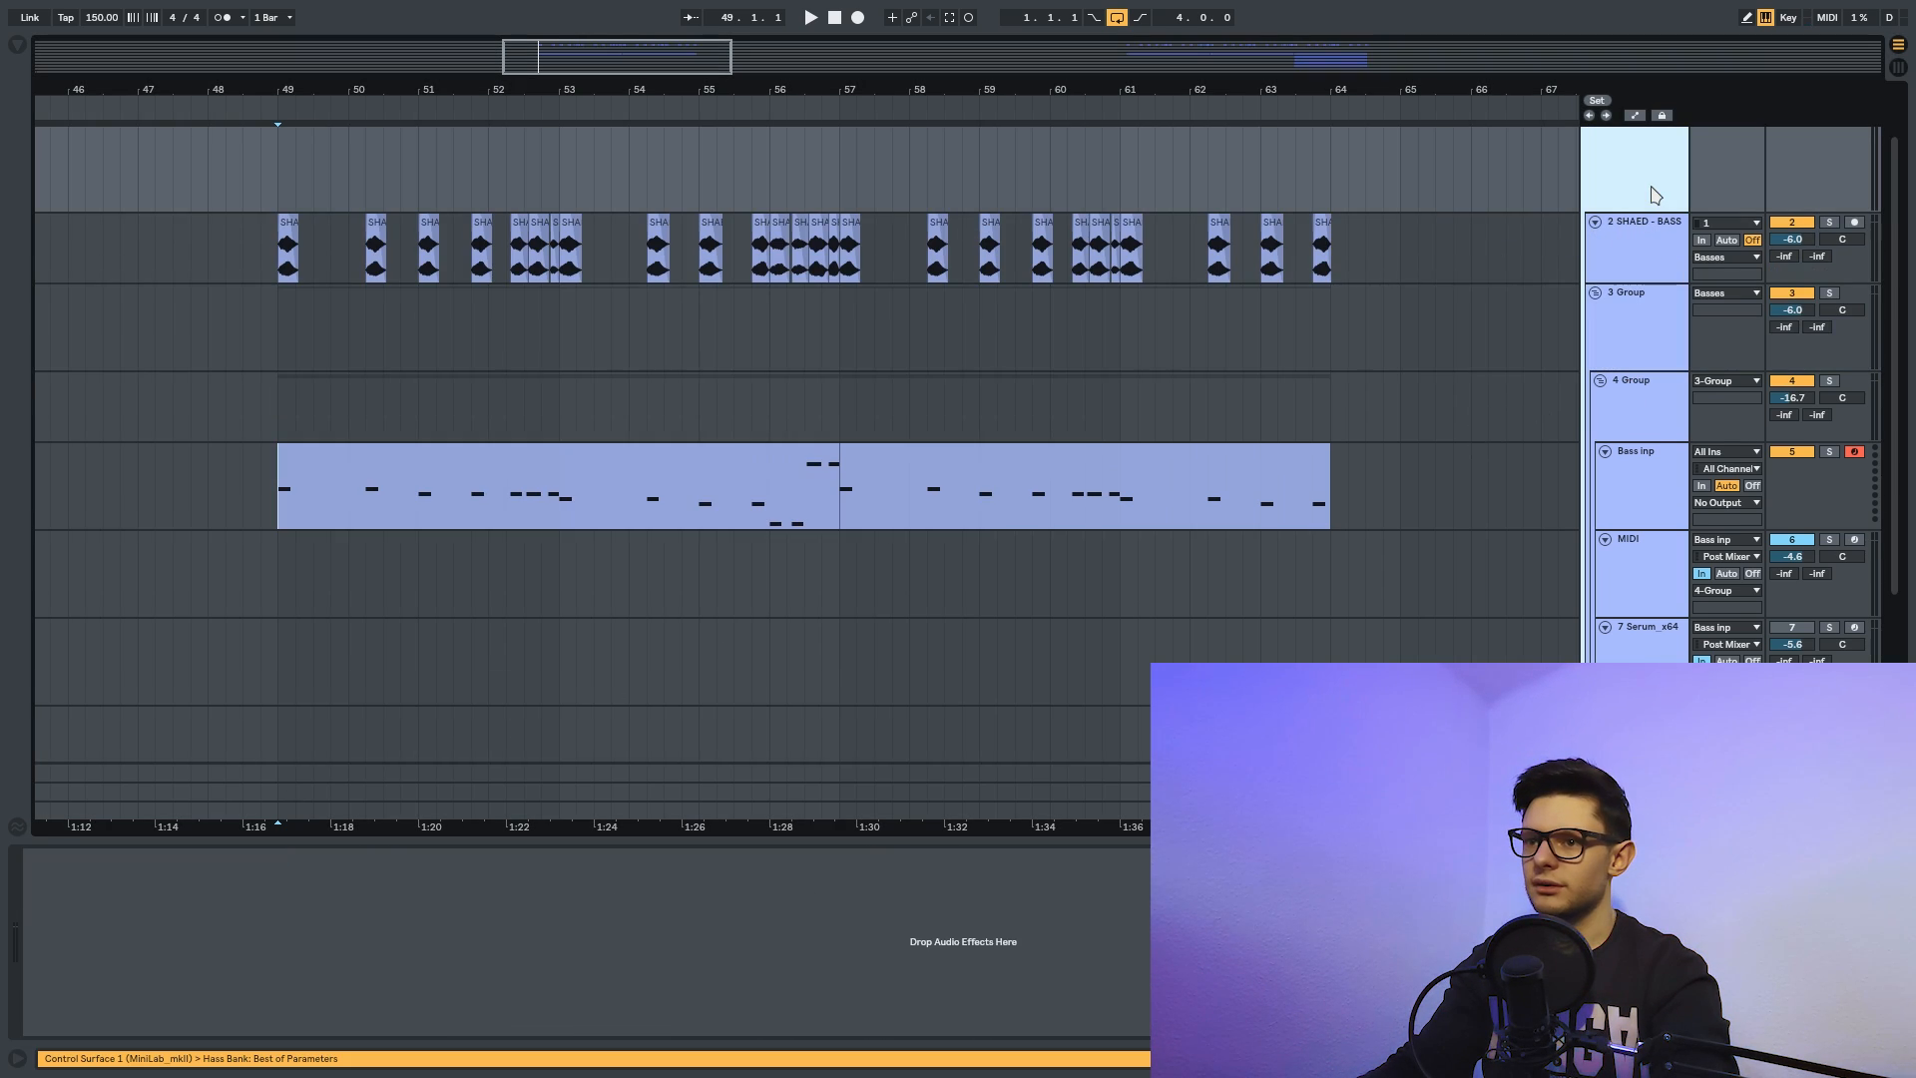
pyautogui.scroll(-3, 1660, 327)
# Switch off the Spectre effect on 4 Group.
pyautogui.click(1411, 445)
pyautogui.click(1855, 381)
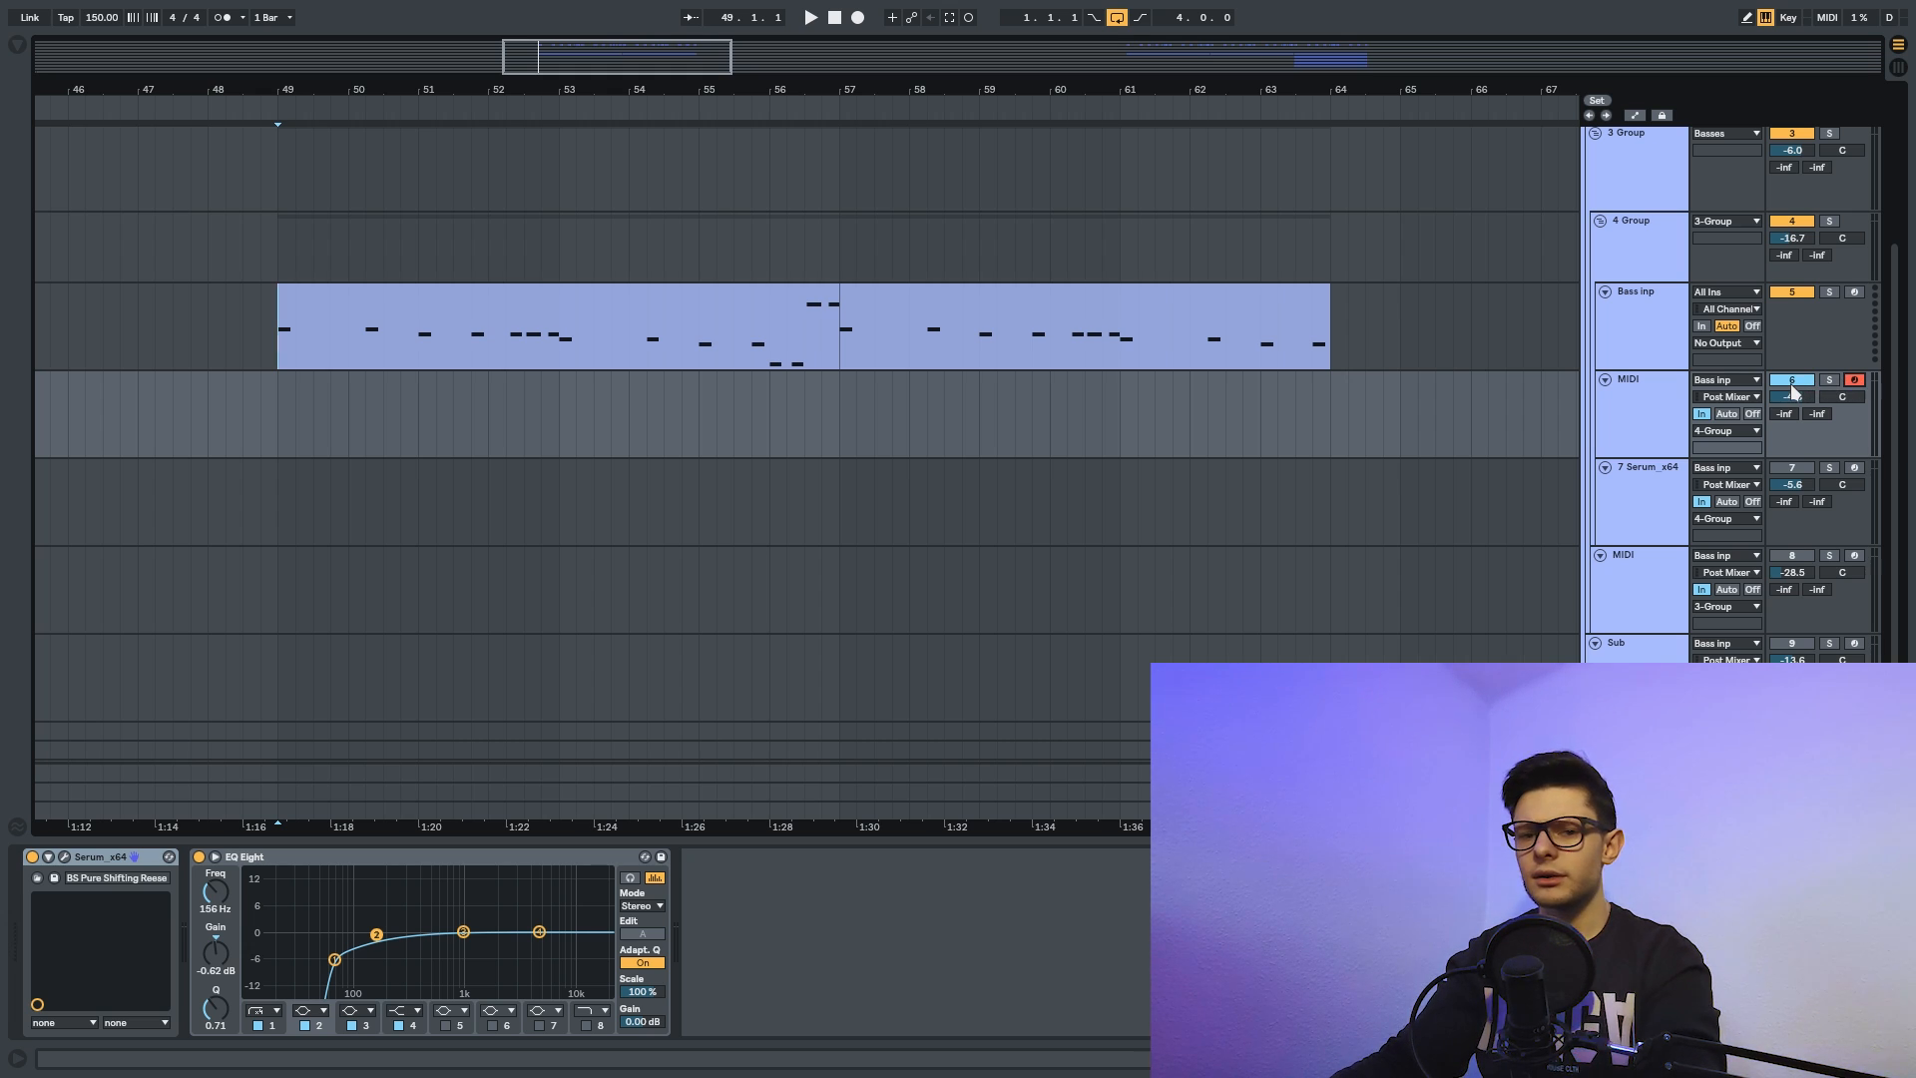
pyautogui.scroll(2, 1363, 255)
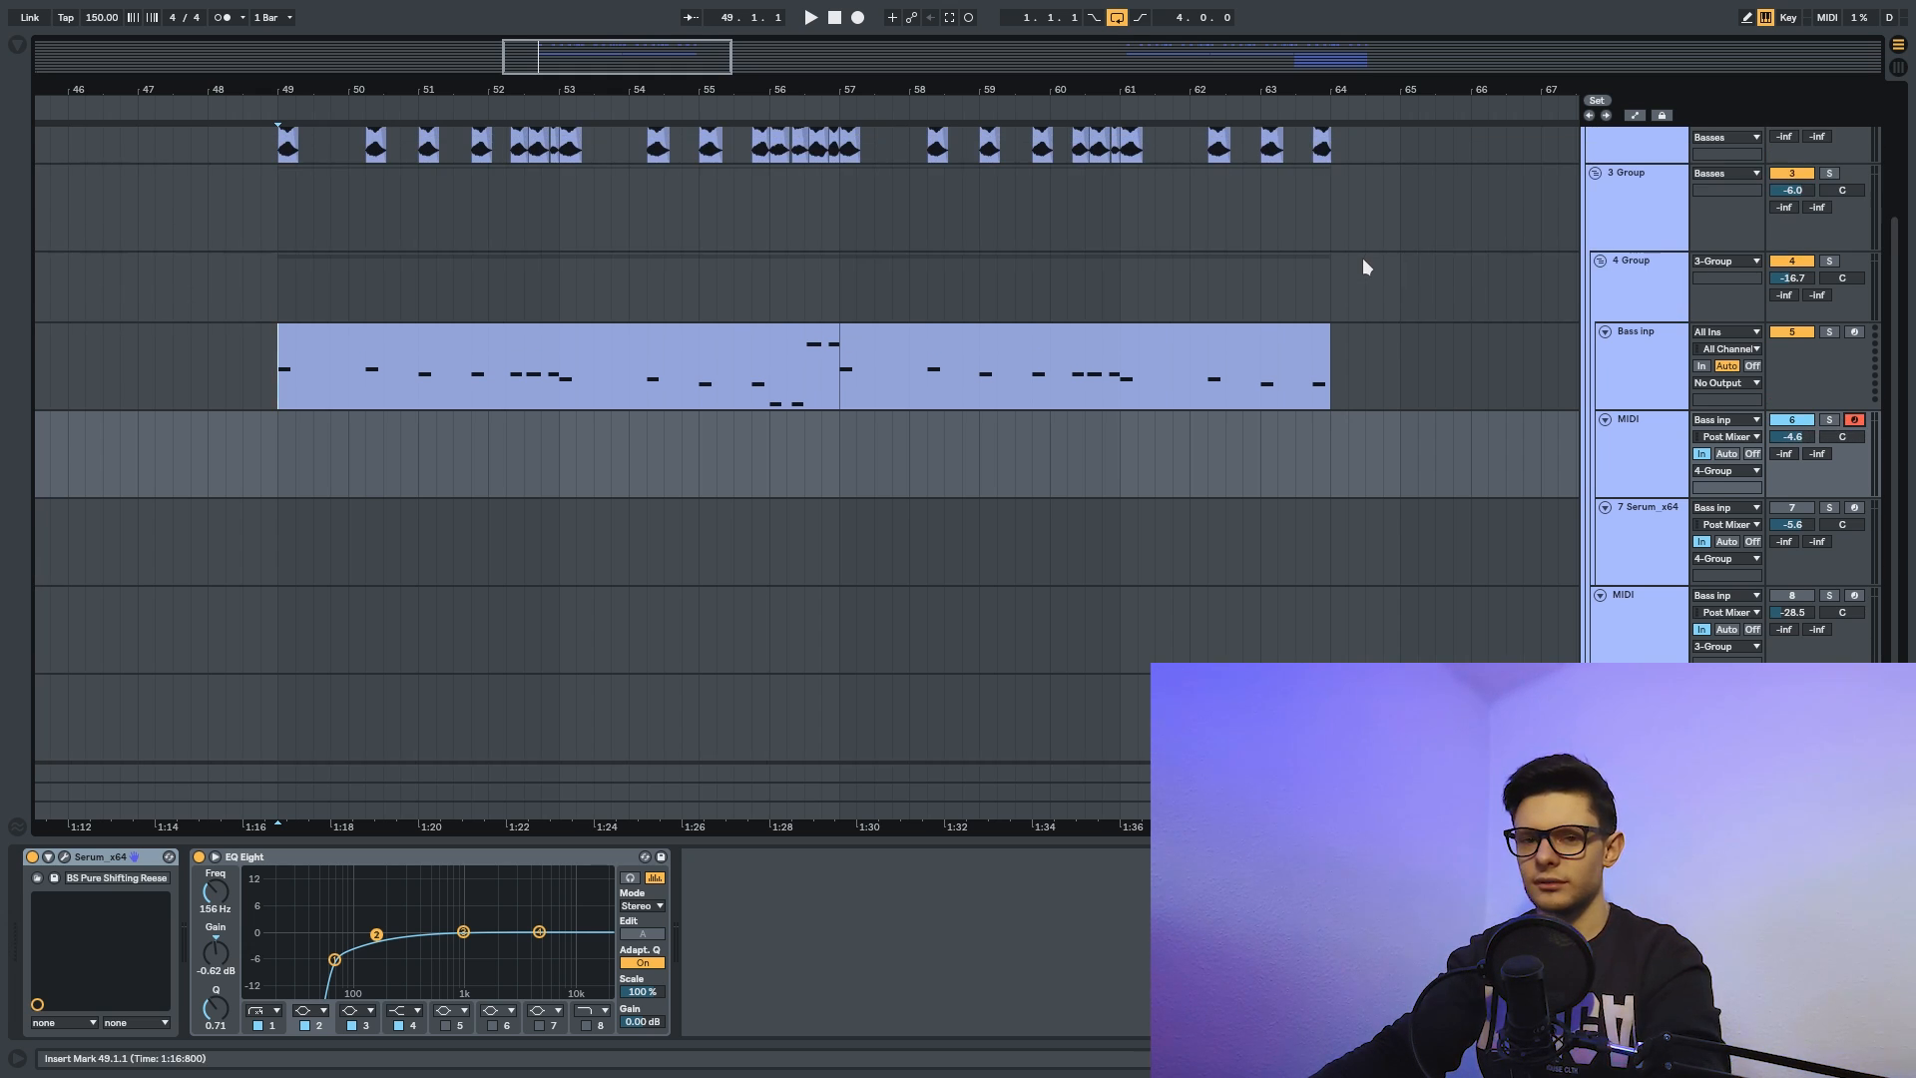
pyautogui.scroll(-1, 1362, 258)
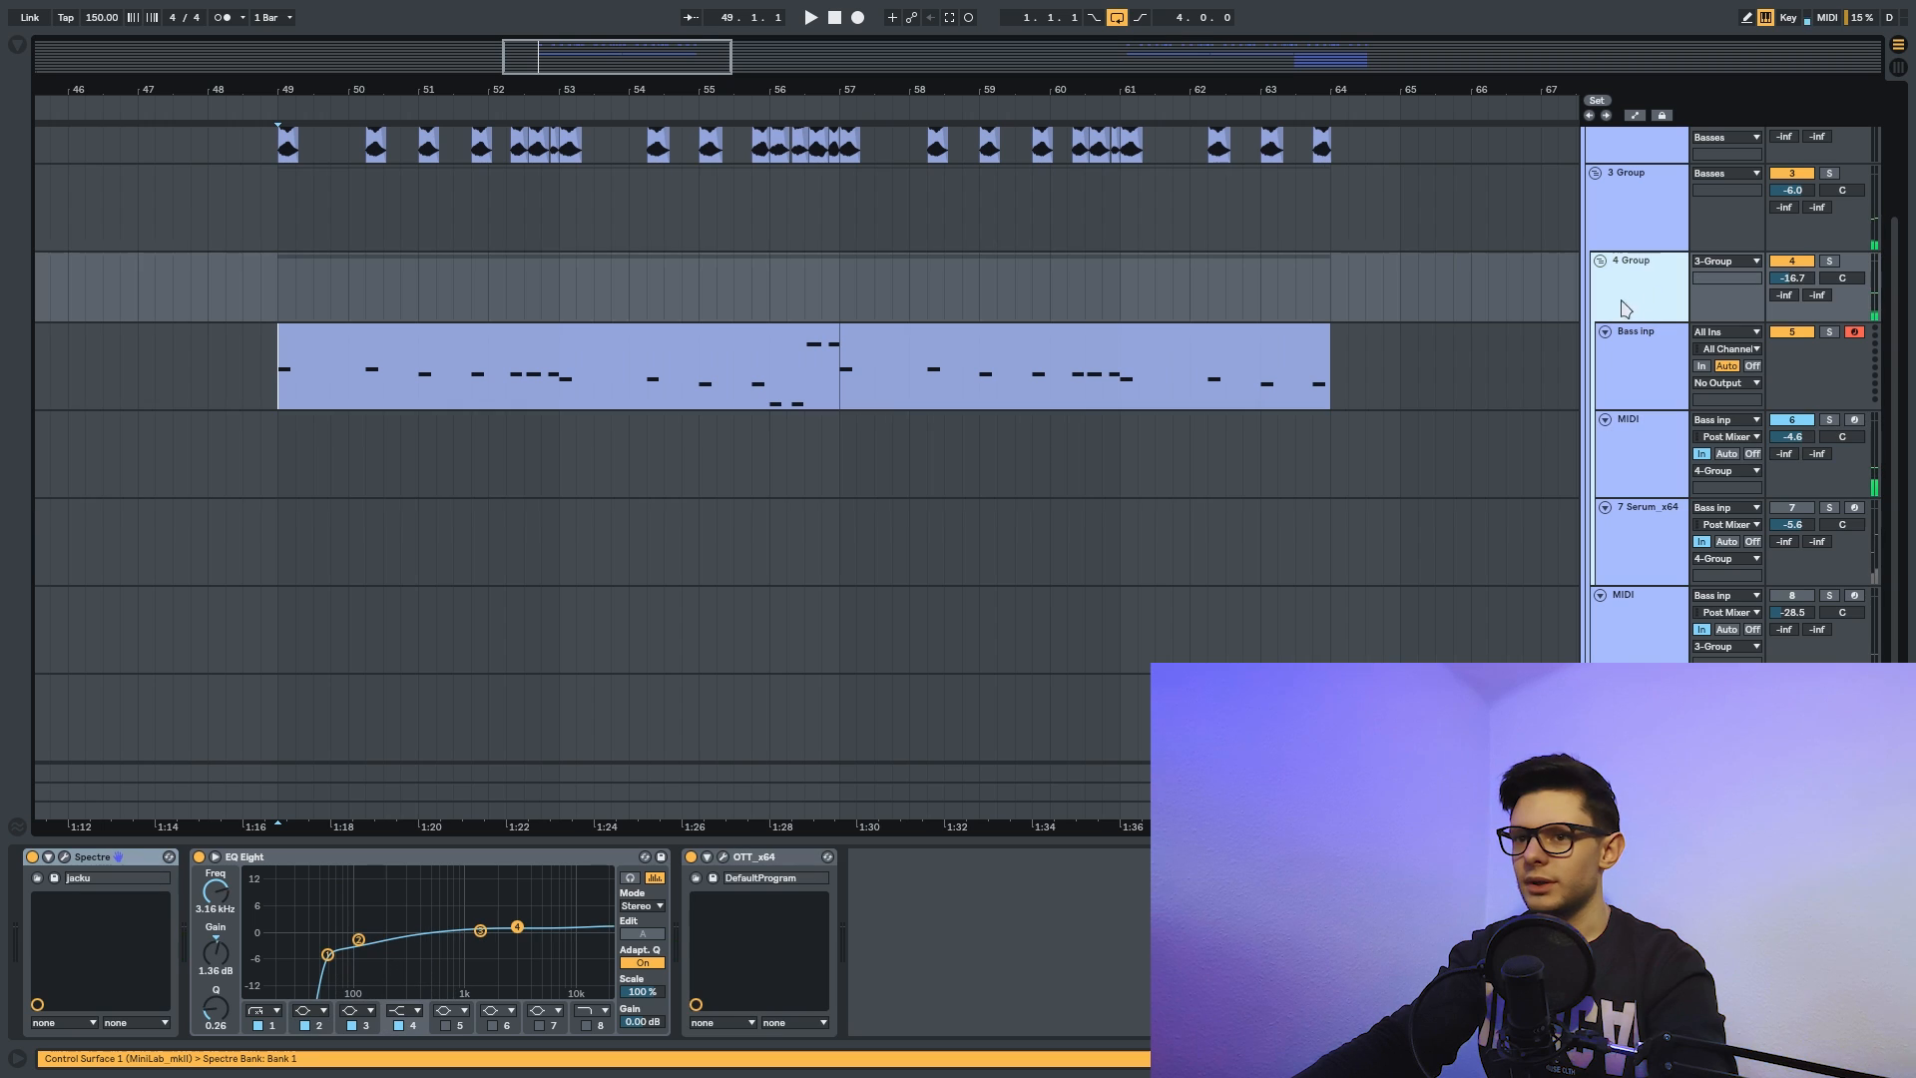
pyautogui.click(32, 856)
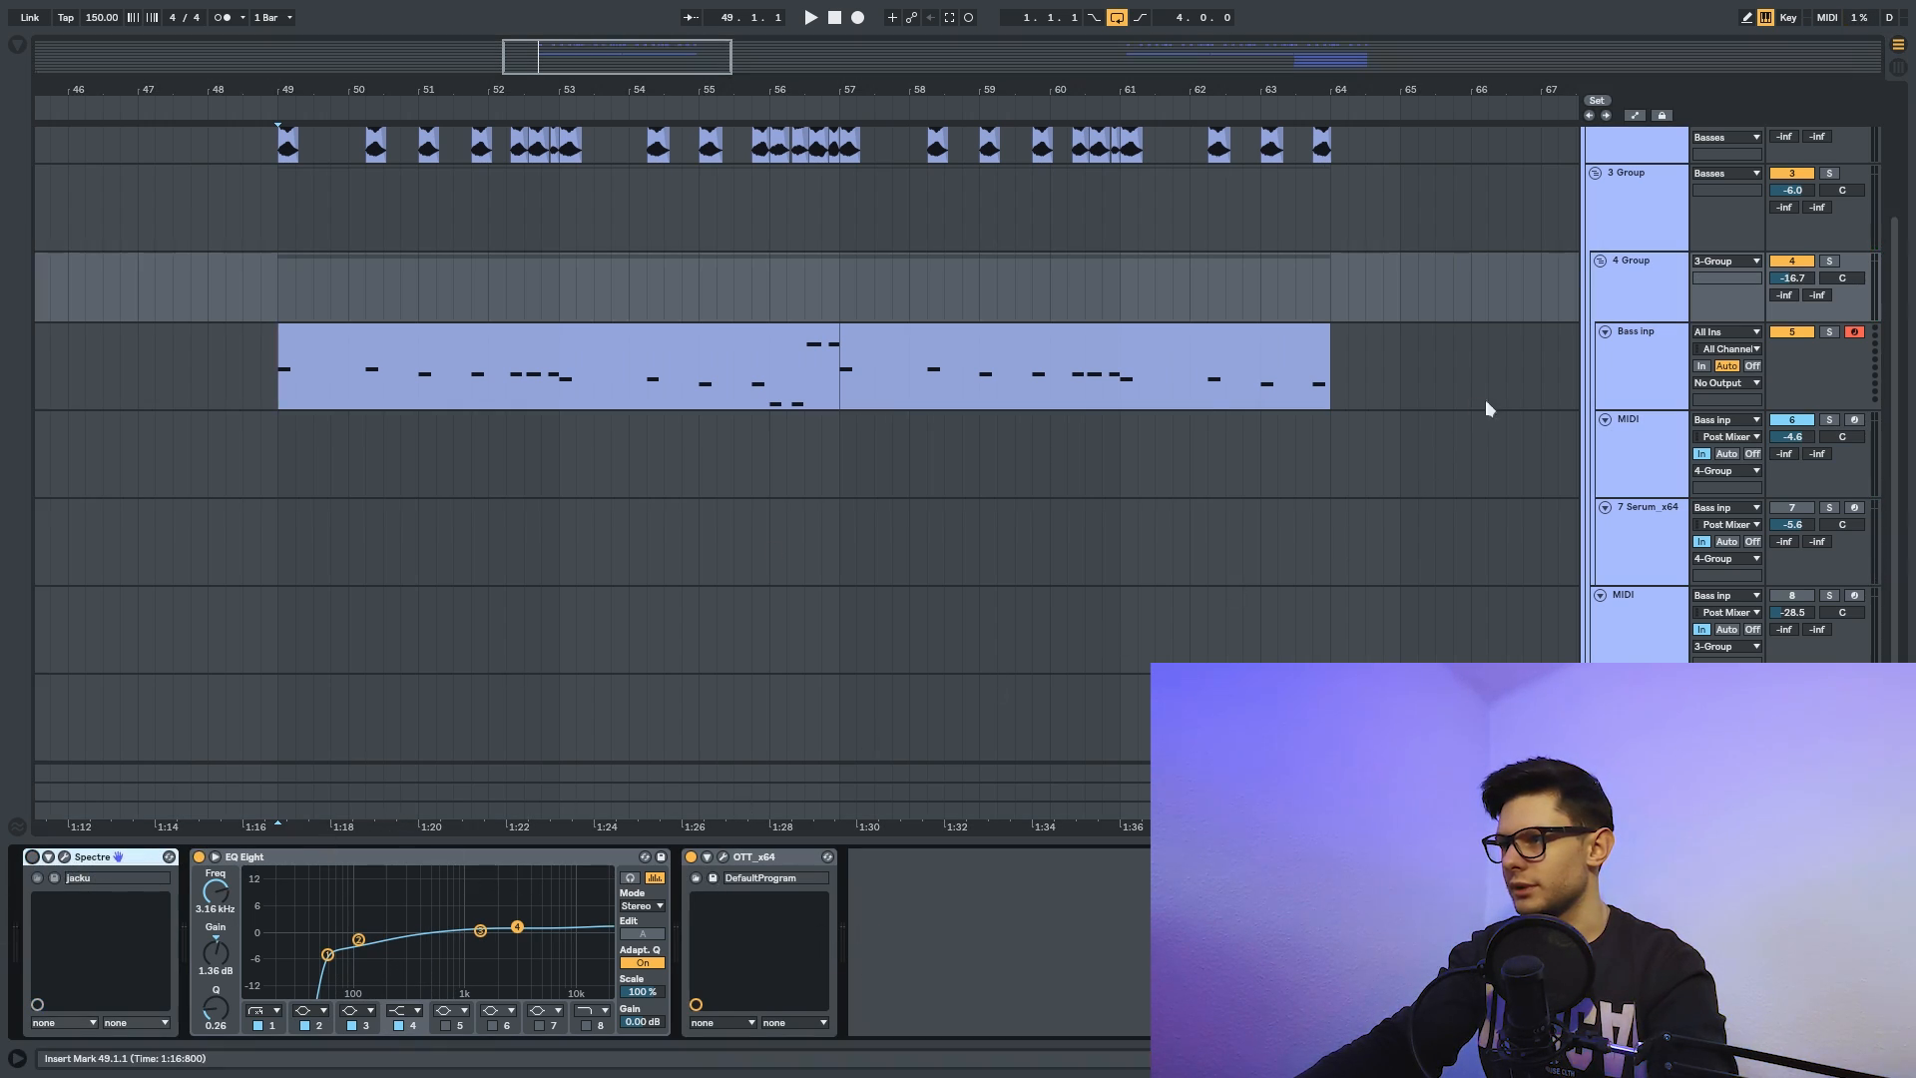
# Look over the bass layers under 4 Group and the effect chain on 3 Group.
pyautogui.click(1642, 385)
pyautogui.click(1661, 451)
pyautogui.click(1635, 227)
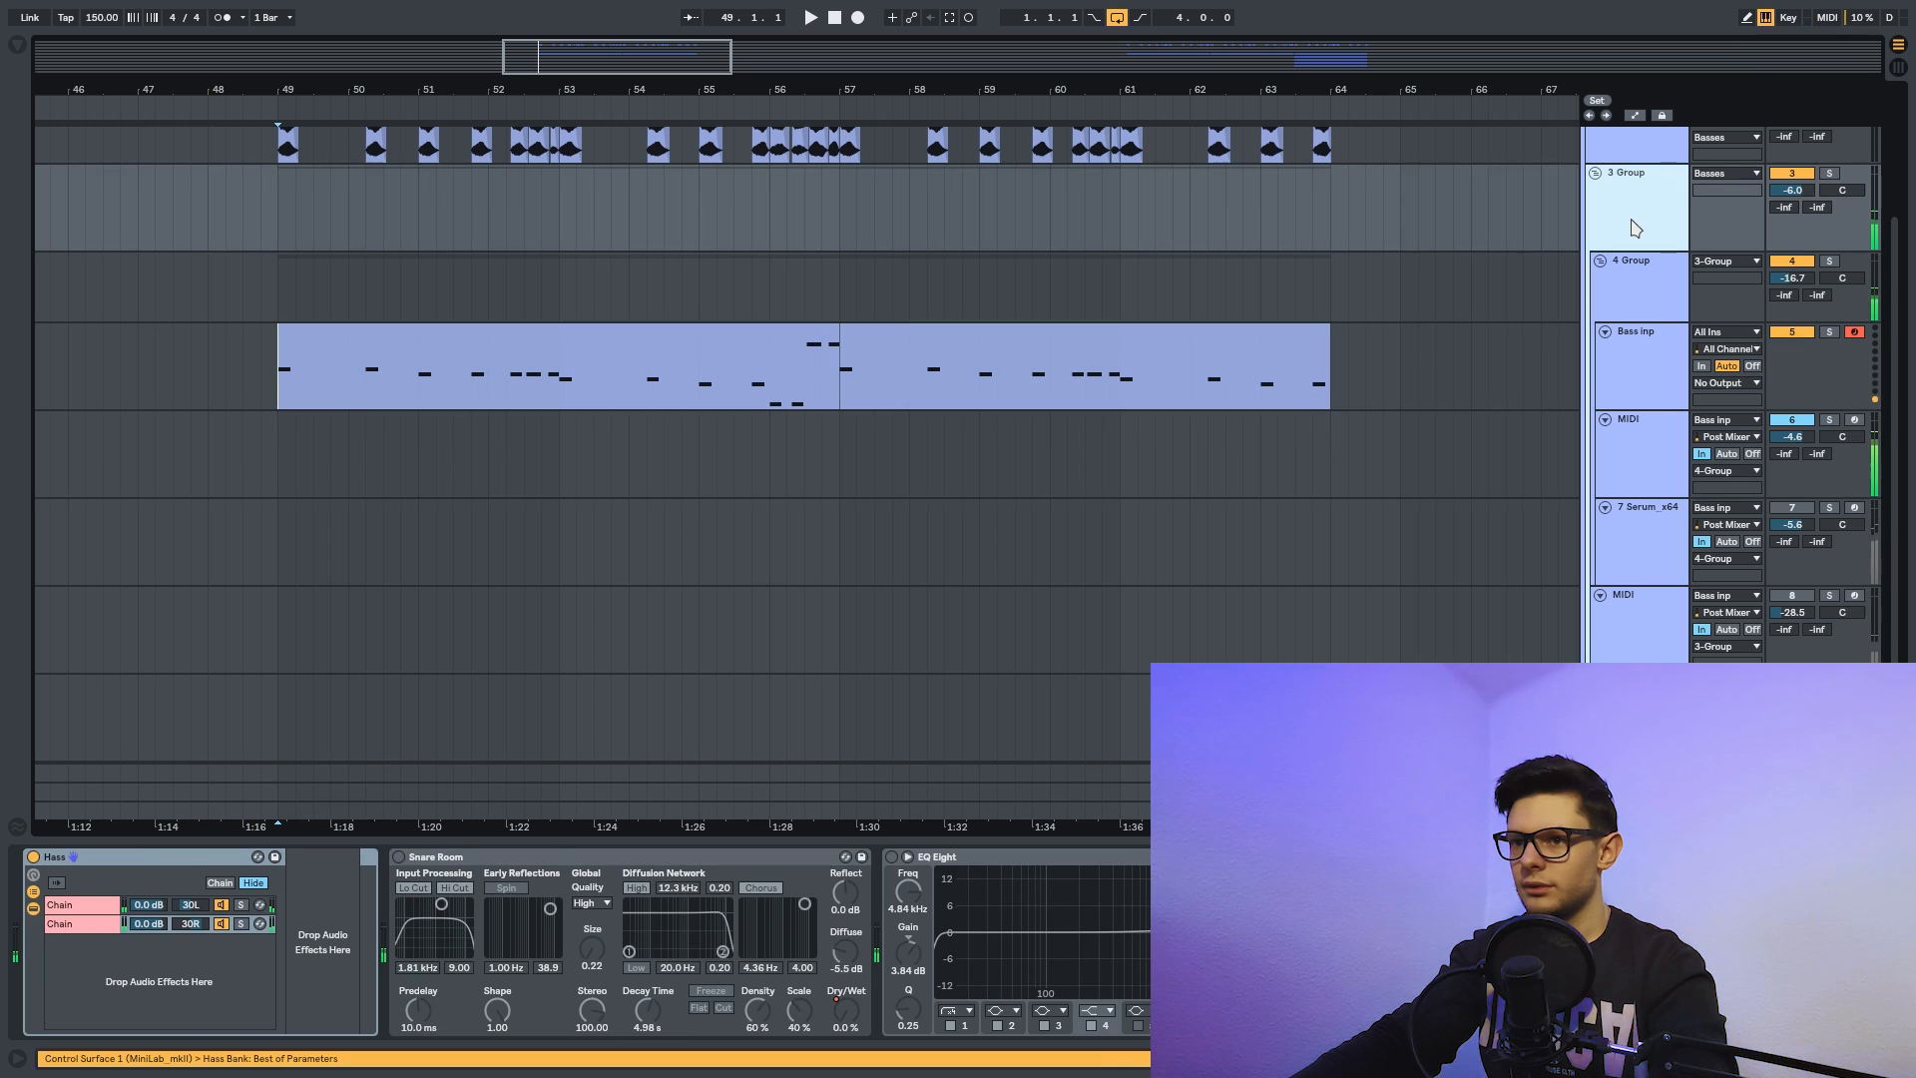
pyautogui.press('Down')
pyautogui.press('Up')
# Open the BS Pure Shifting Reese patch on the first MIDI layer and view its oscillators and effects.
pyautogui.click(1662, 451)
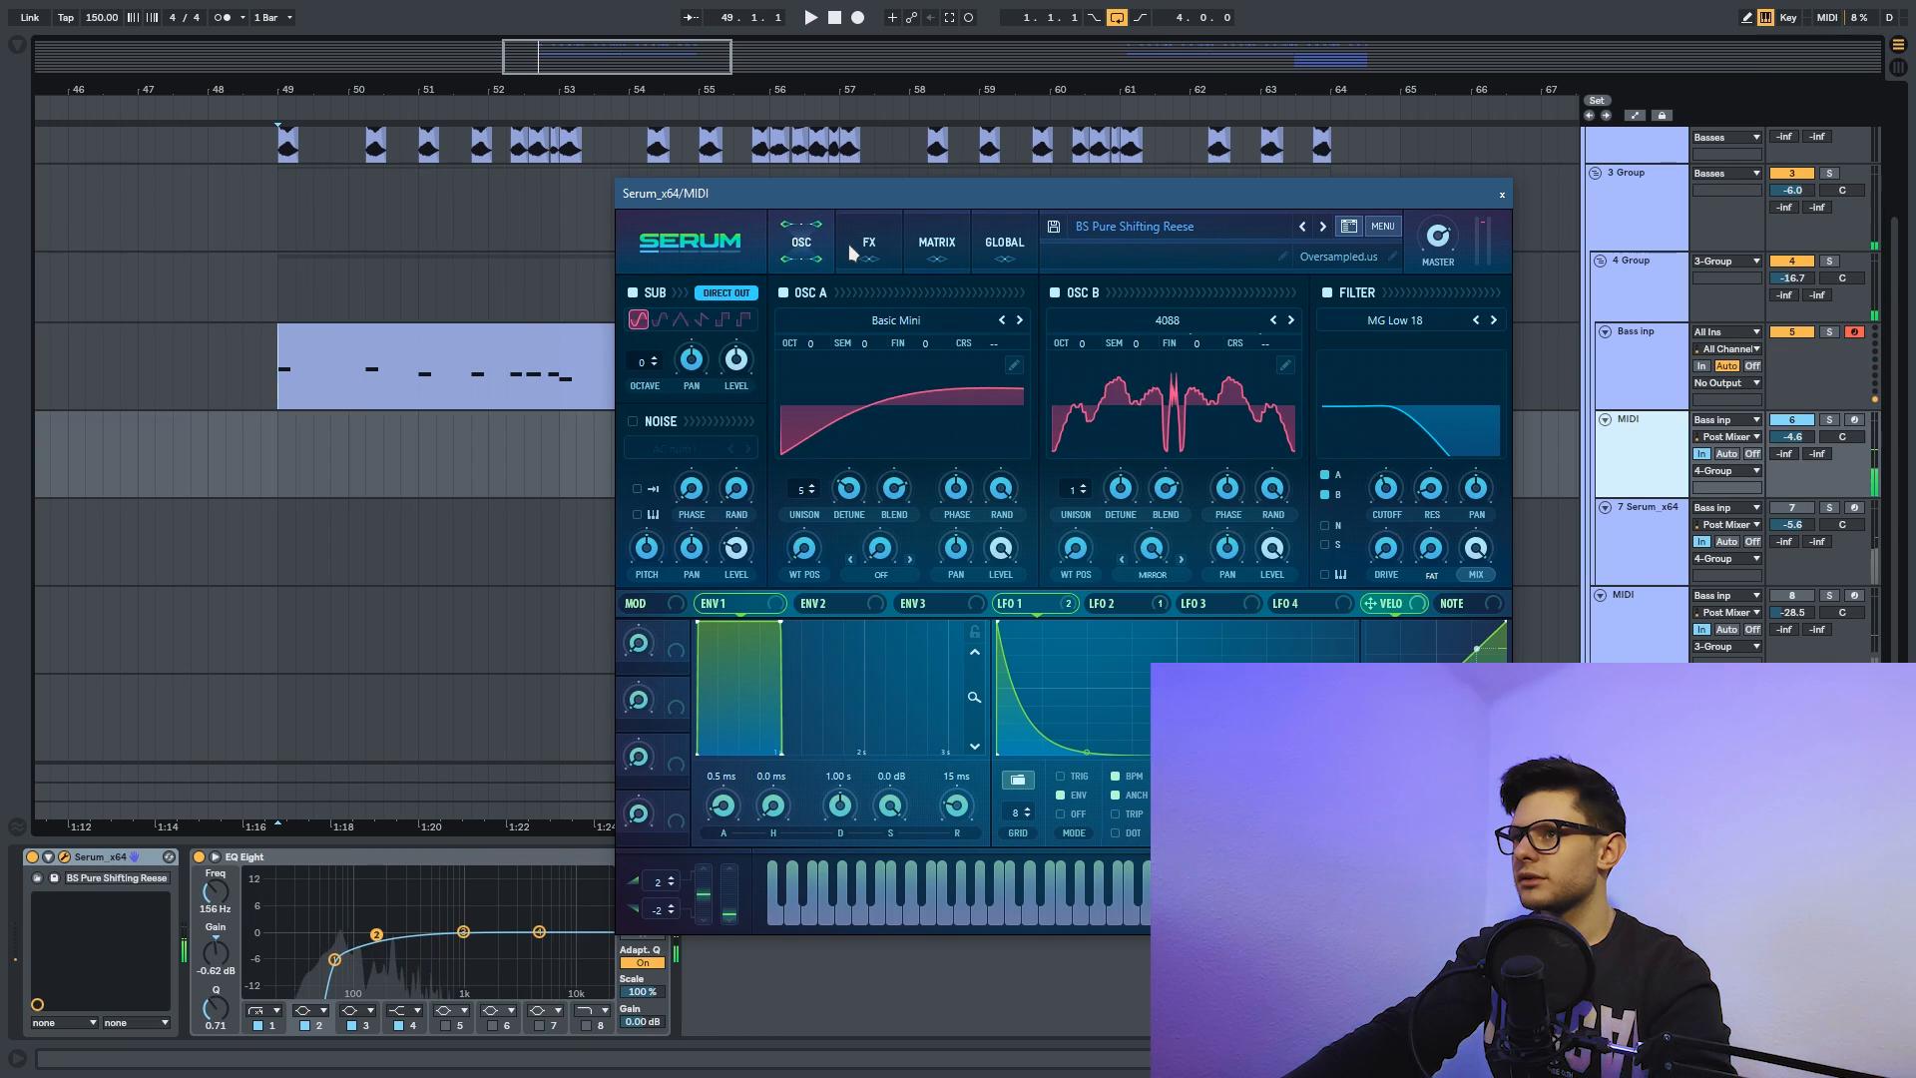
pyautogui.click(844, 252)
pyautogui.click(801, 252)
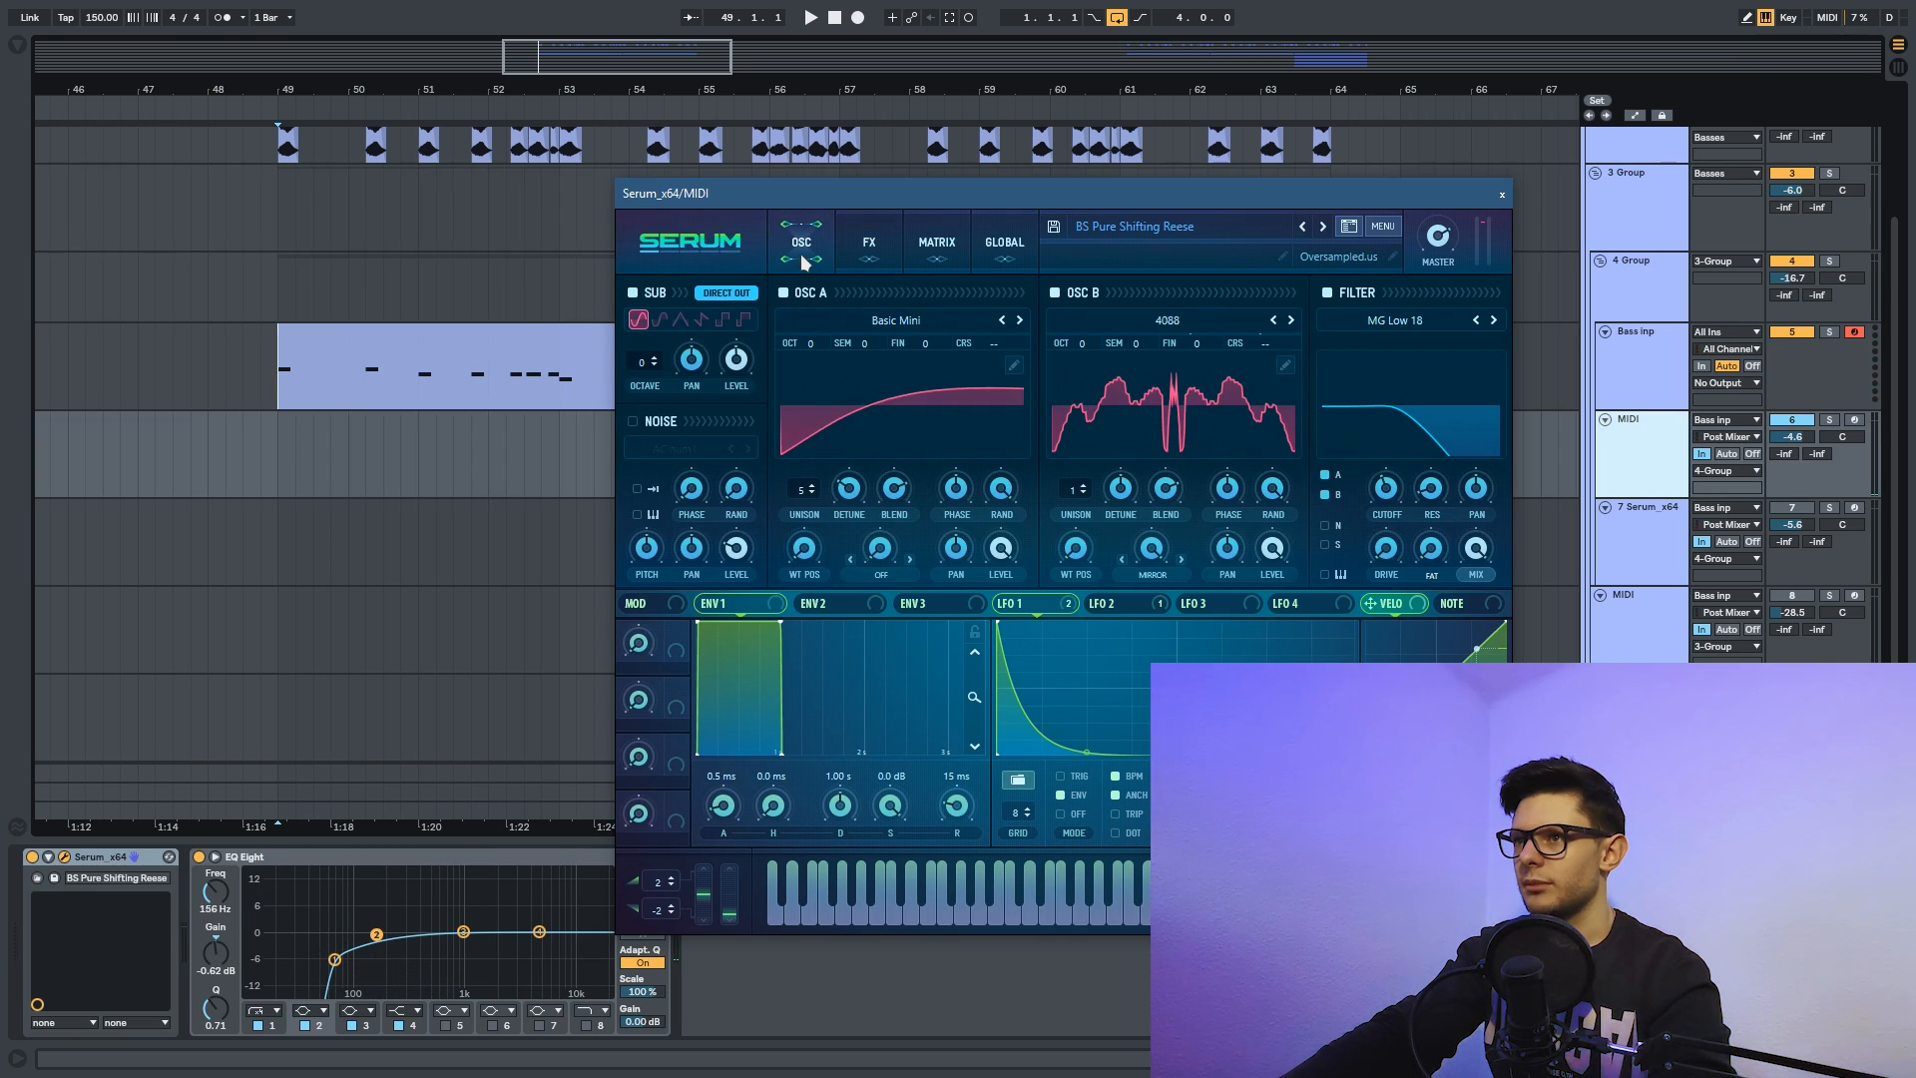
pyautogui.click(869, 250)
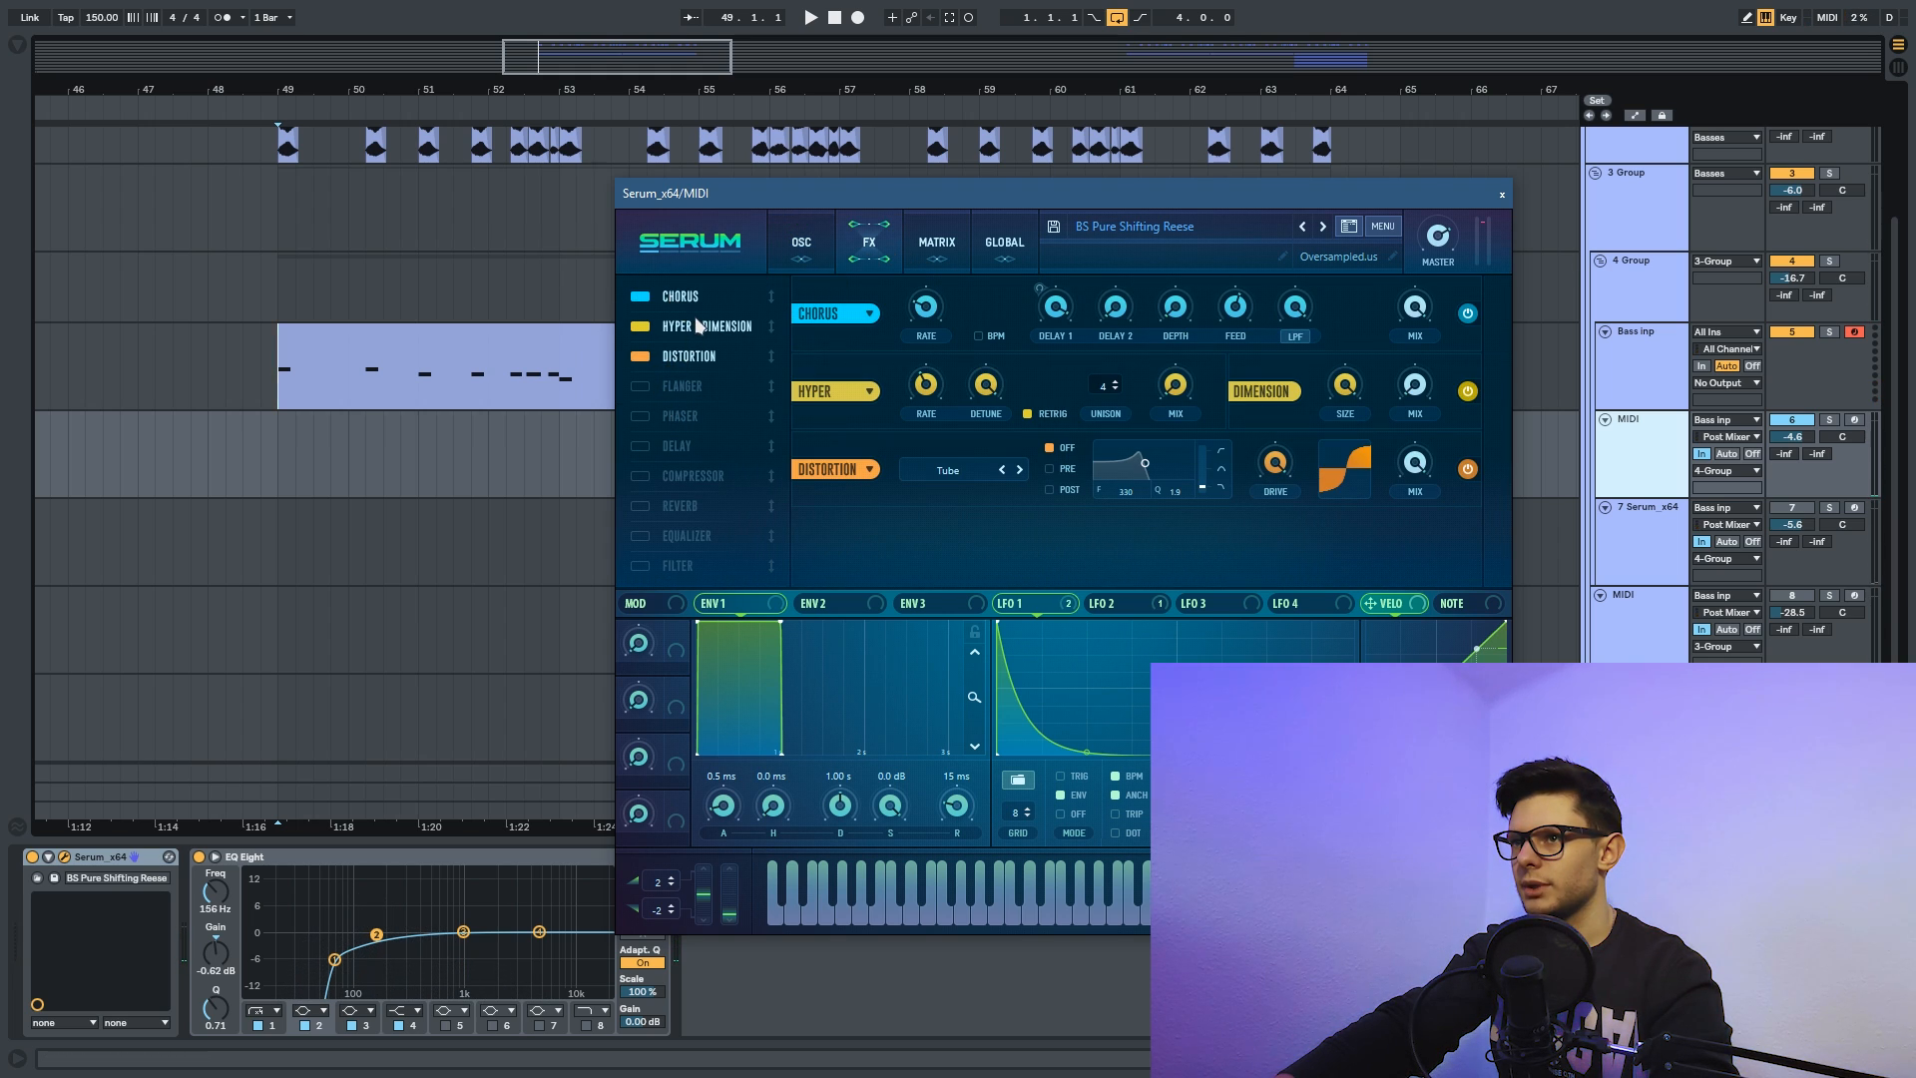
# Audition the reese patch with and without its Distortion, Chorus and Hyper / Dimension effects.
pyautogui.click(642, 355)
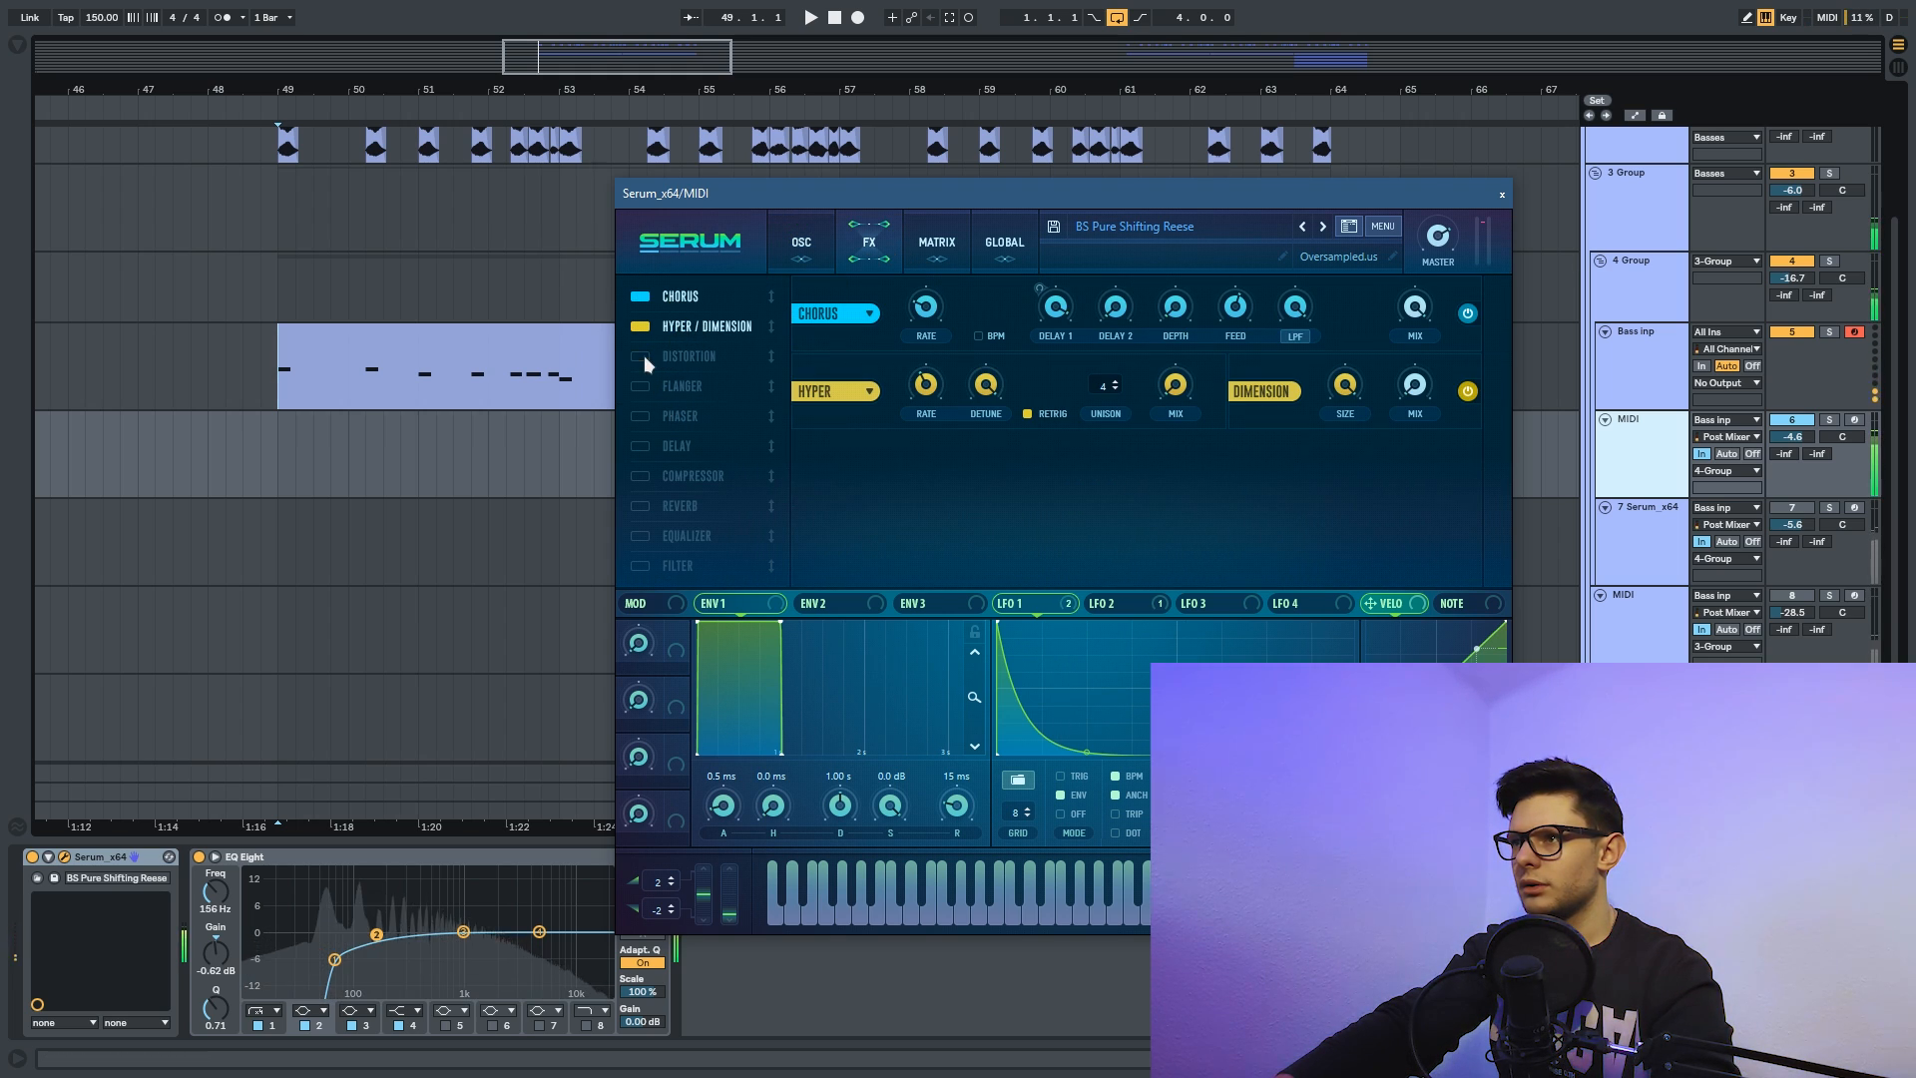
pyautogui.click(642, 355)
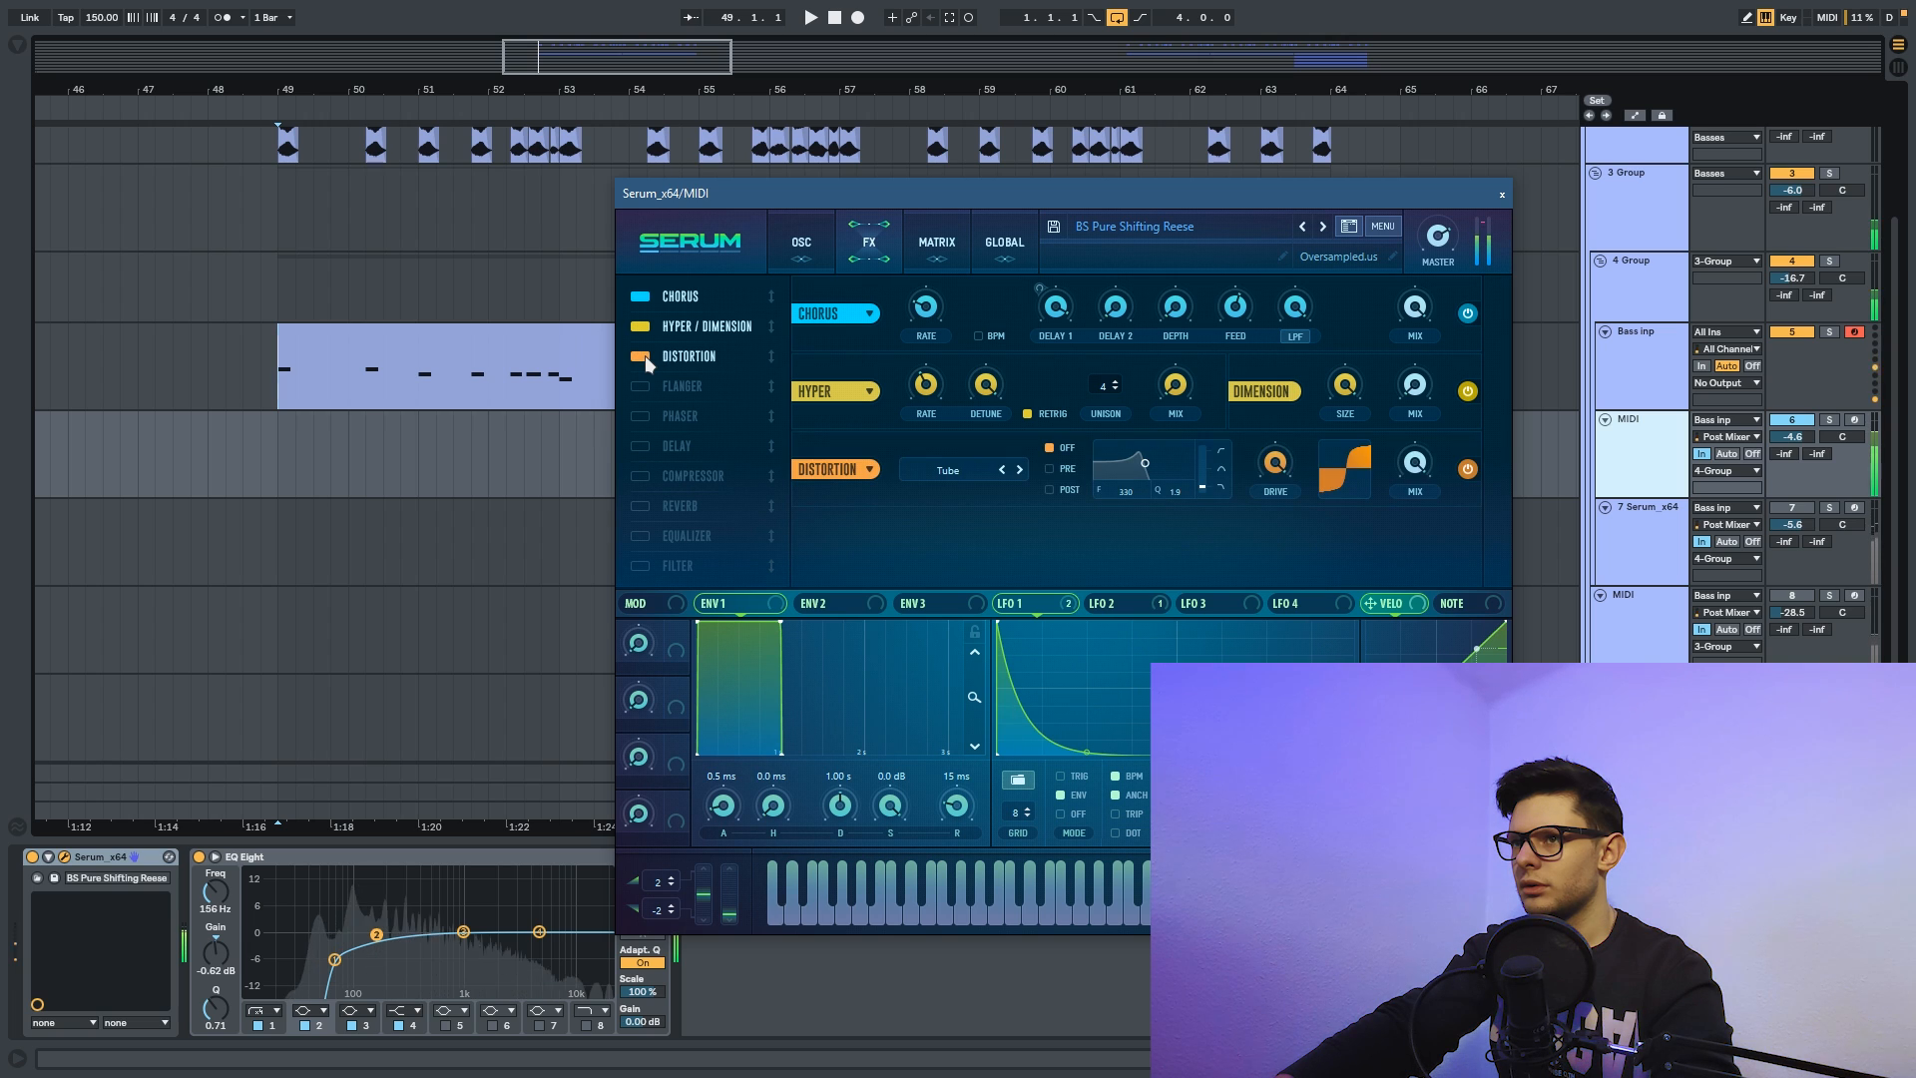
pyautogui.click(1467, 314)
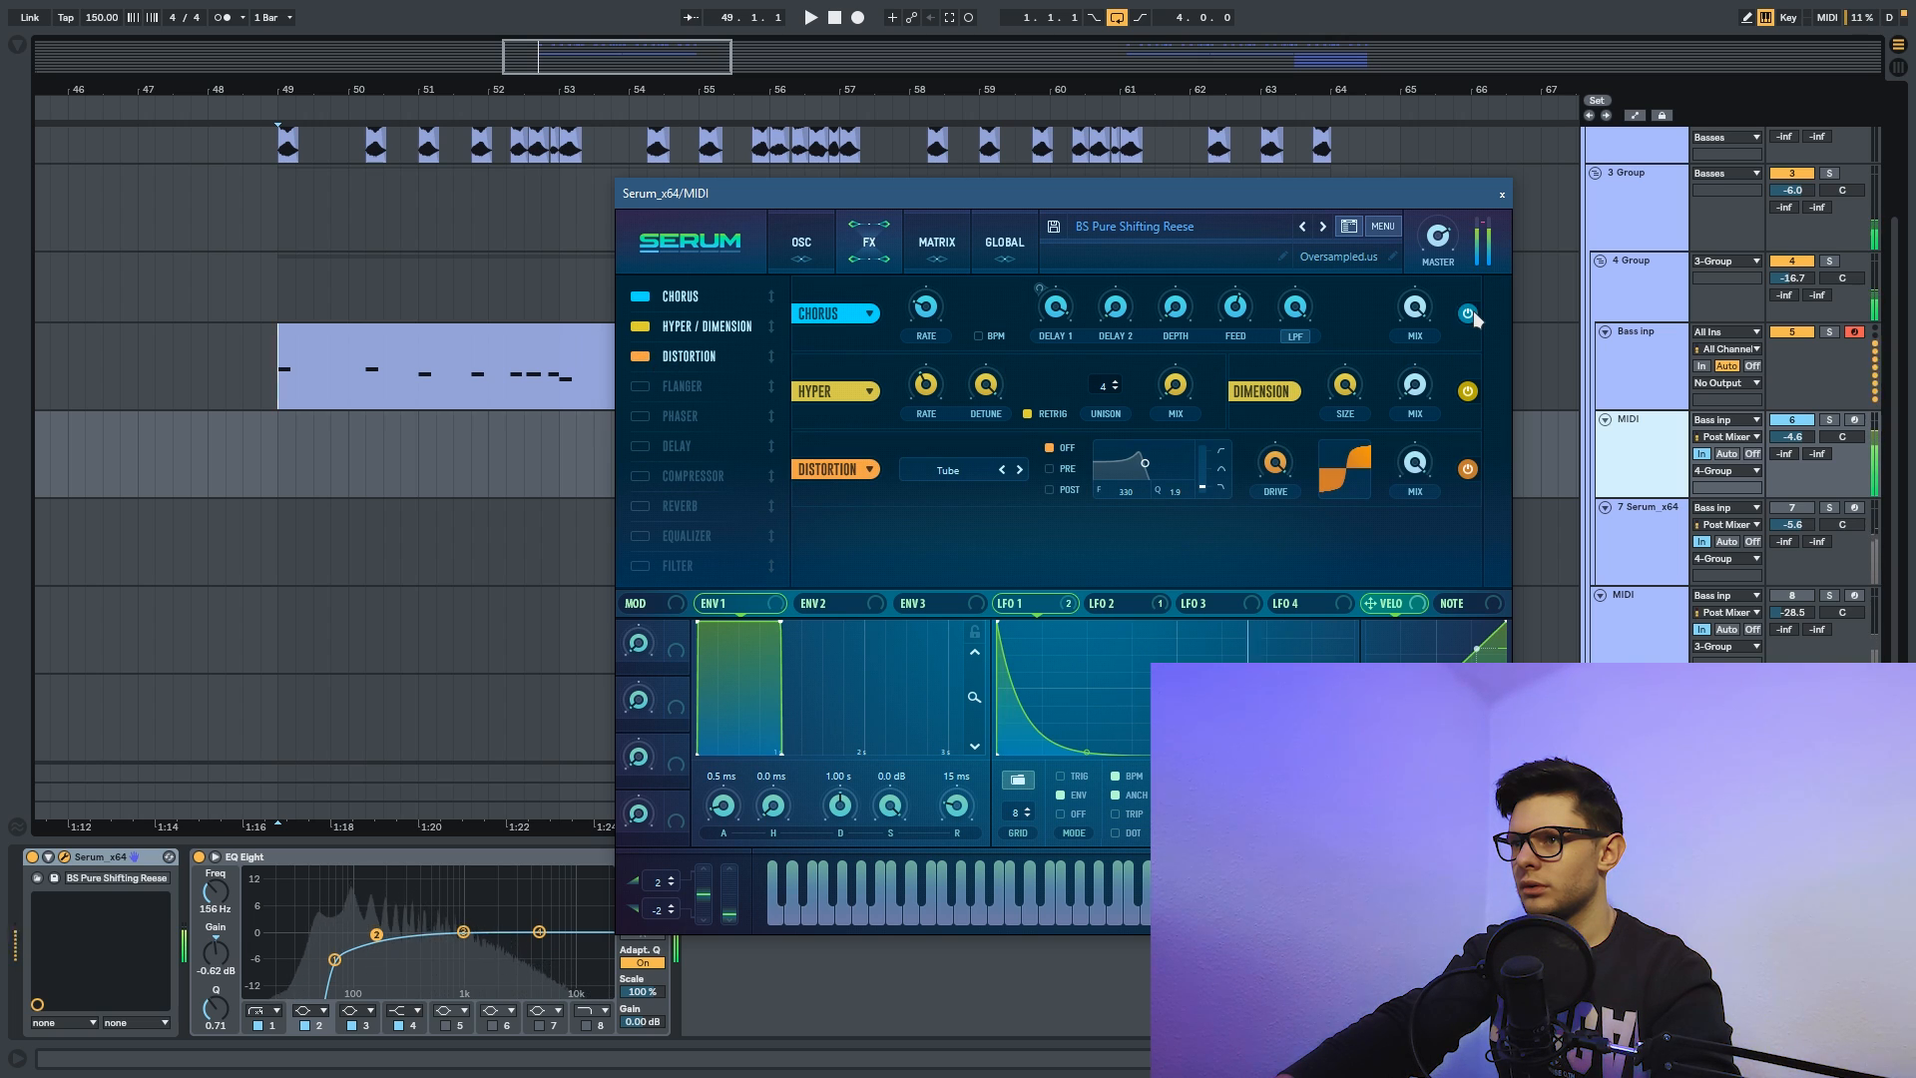
pyautogui.click(644, 325)
pyautogui.click(644, 325)
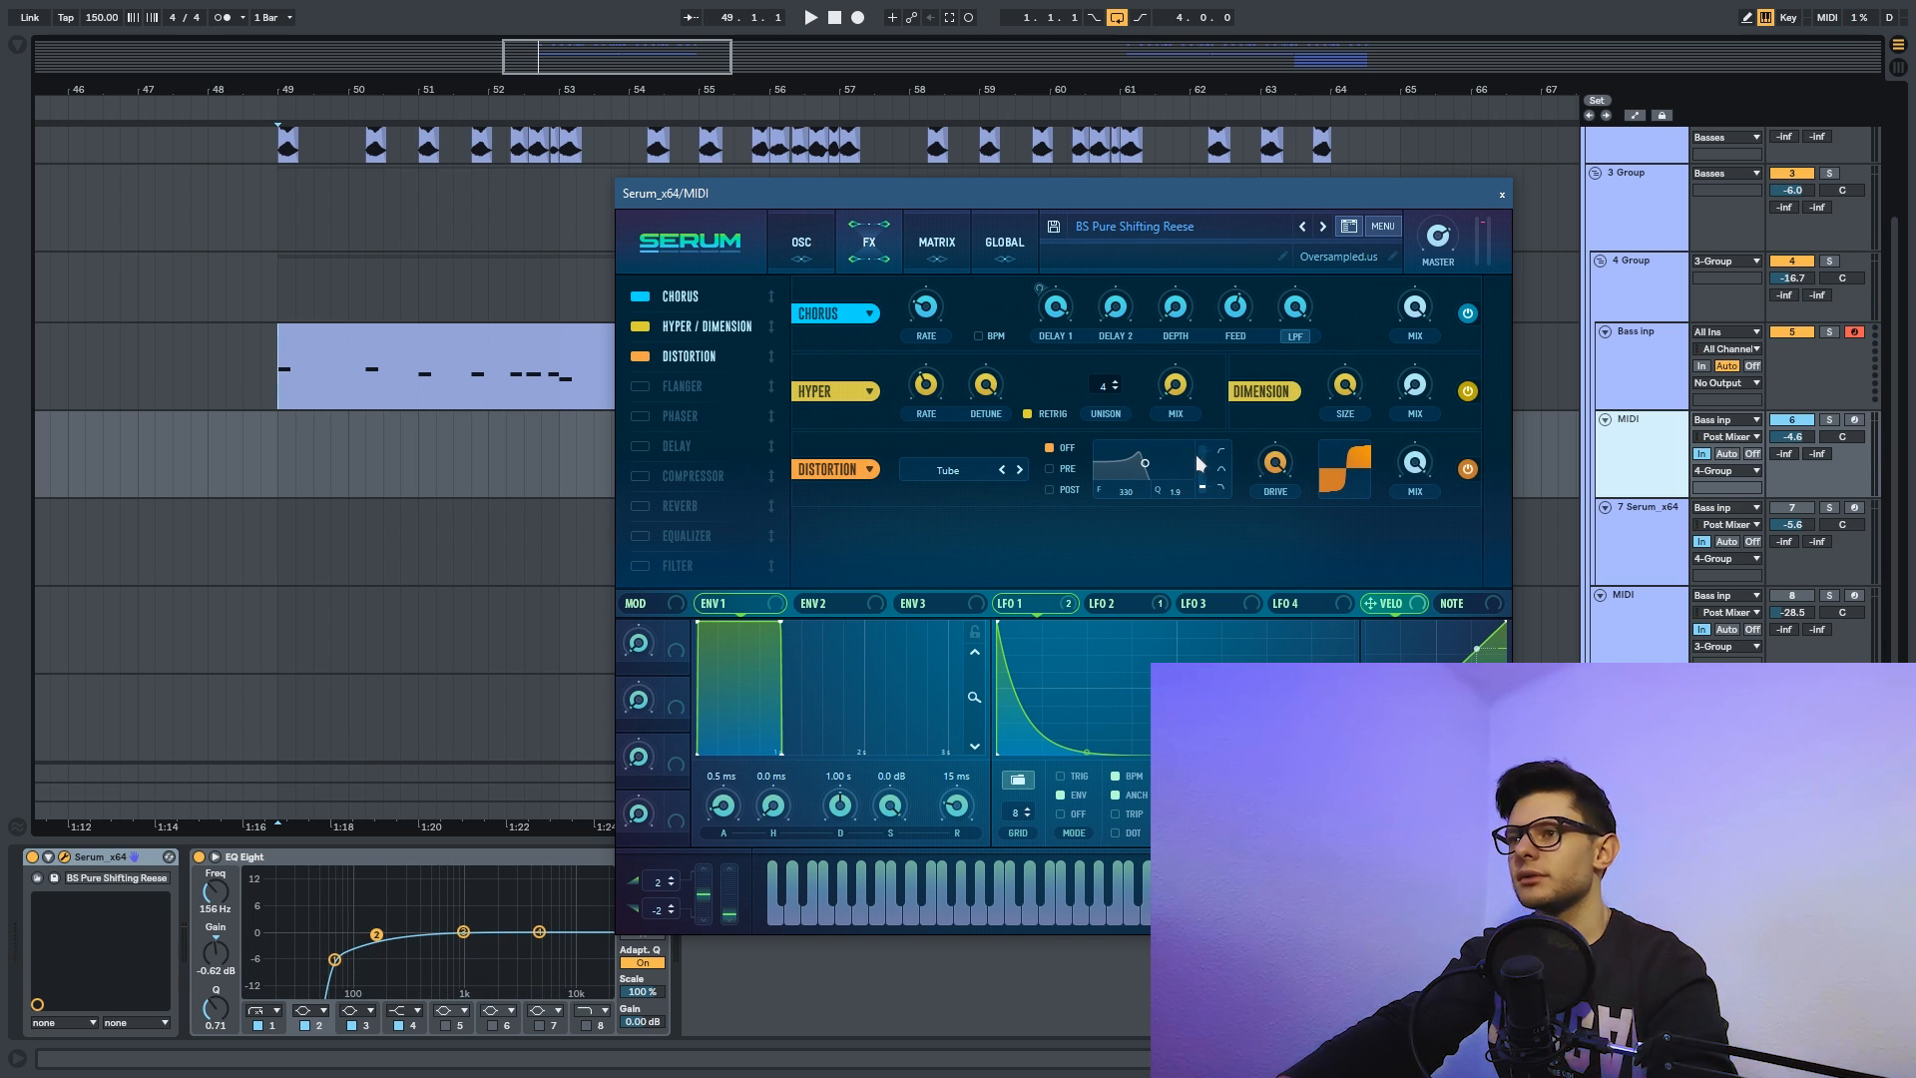
# Examine the wavetables used by oscillators A and B in the BS Pure Shifting Reese patch.
pyautogui.click(814, 264)
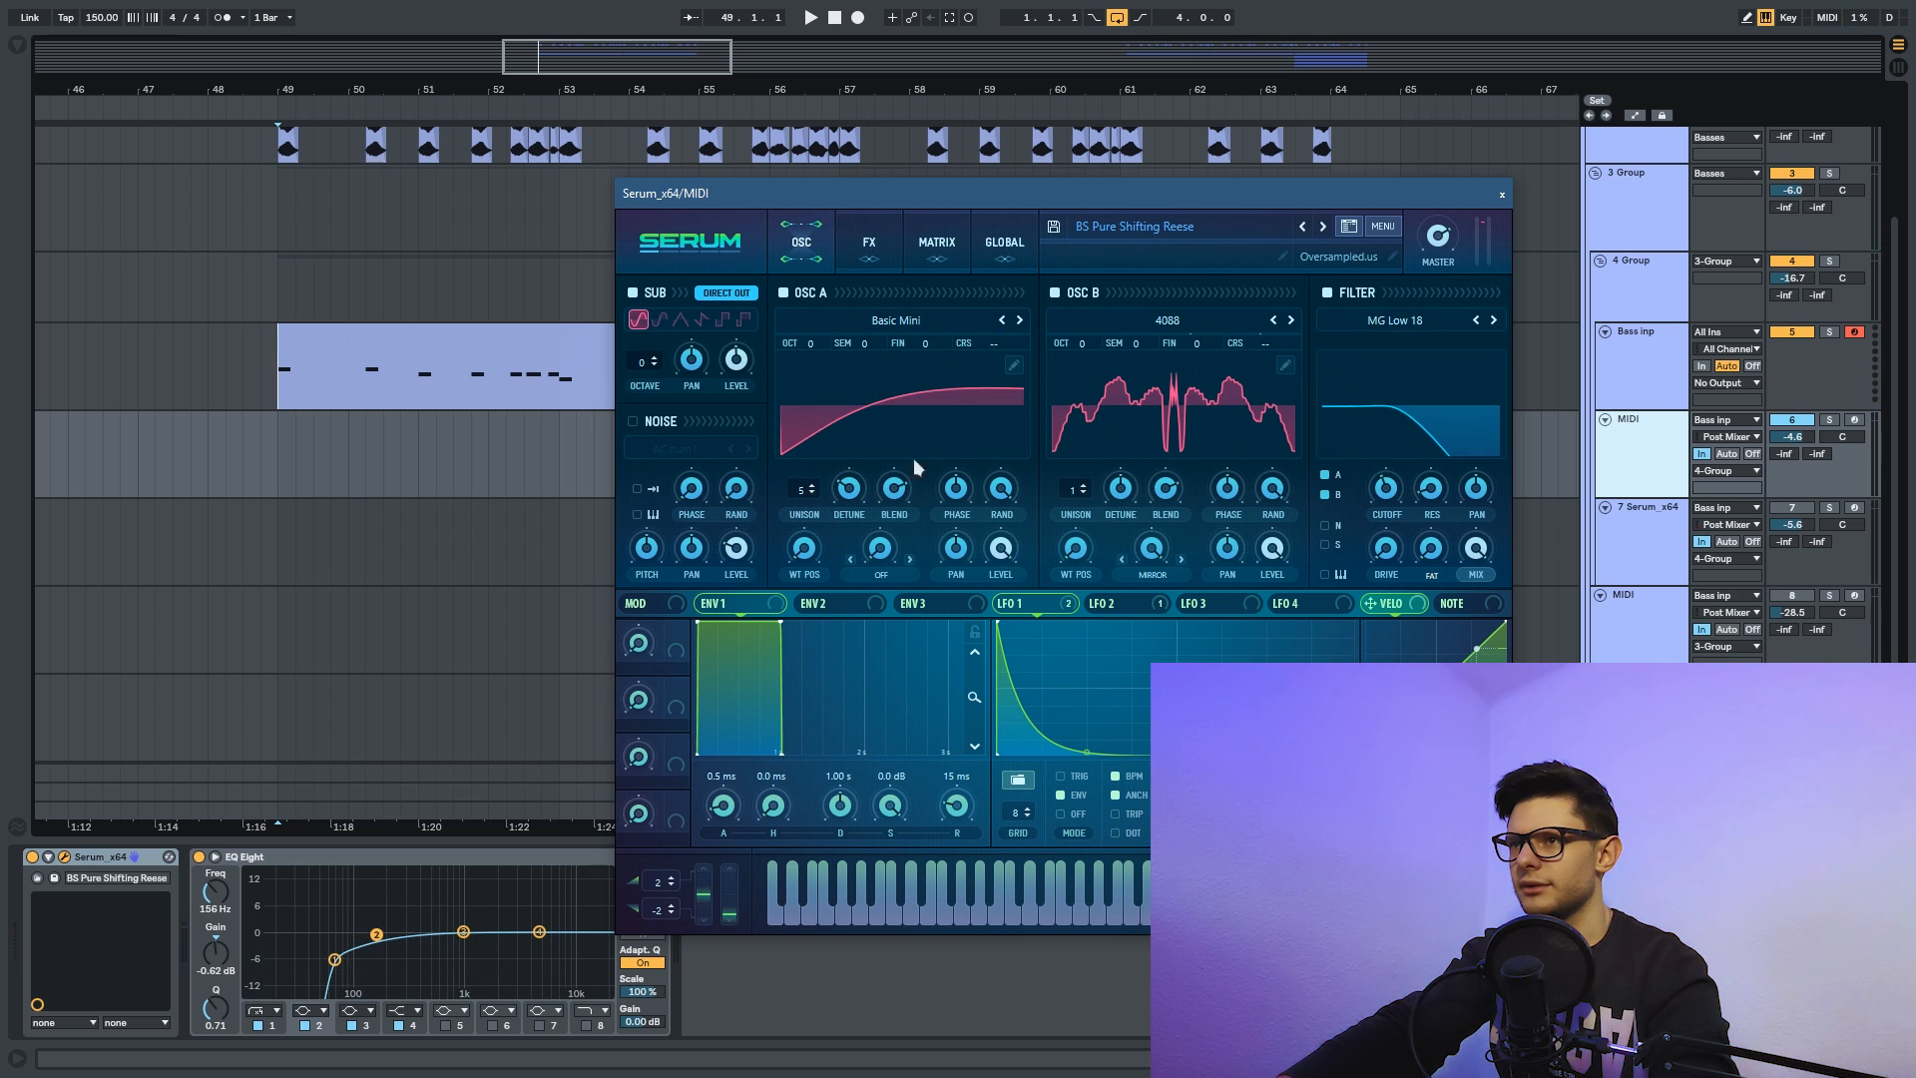
pyautogui.click(908, 319)
pyautogui.click(909, 303)
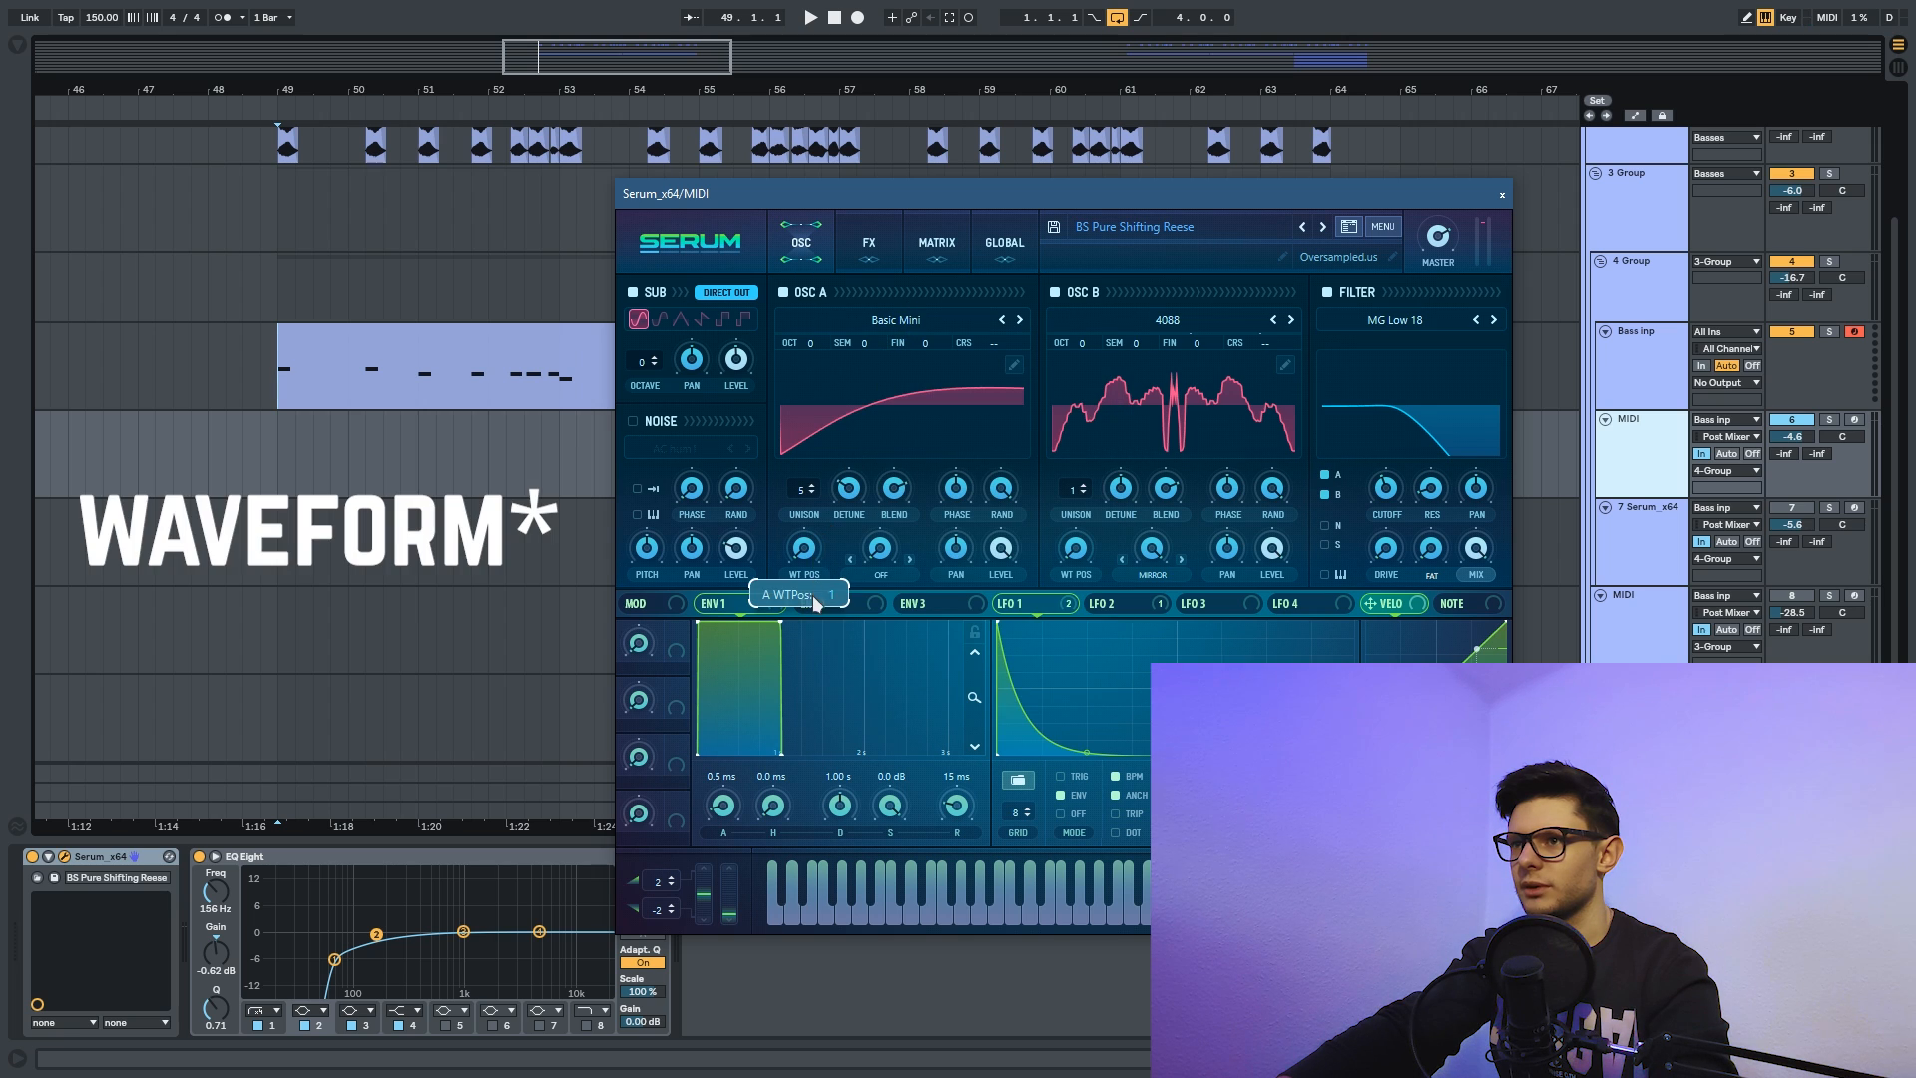
pyautogui.click(1190, 329)
pyautogui.click(1189, 299)
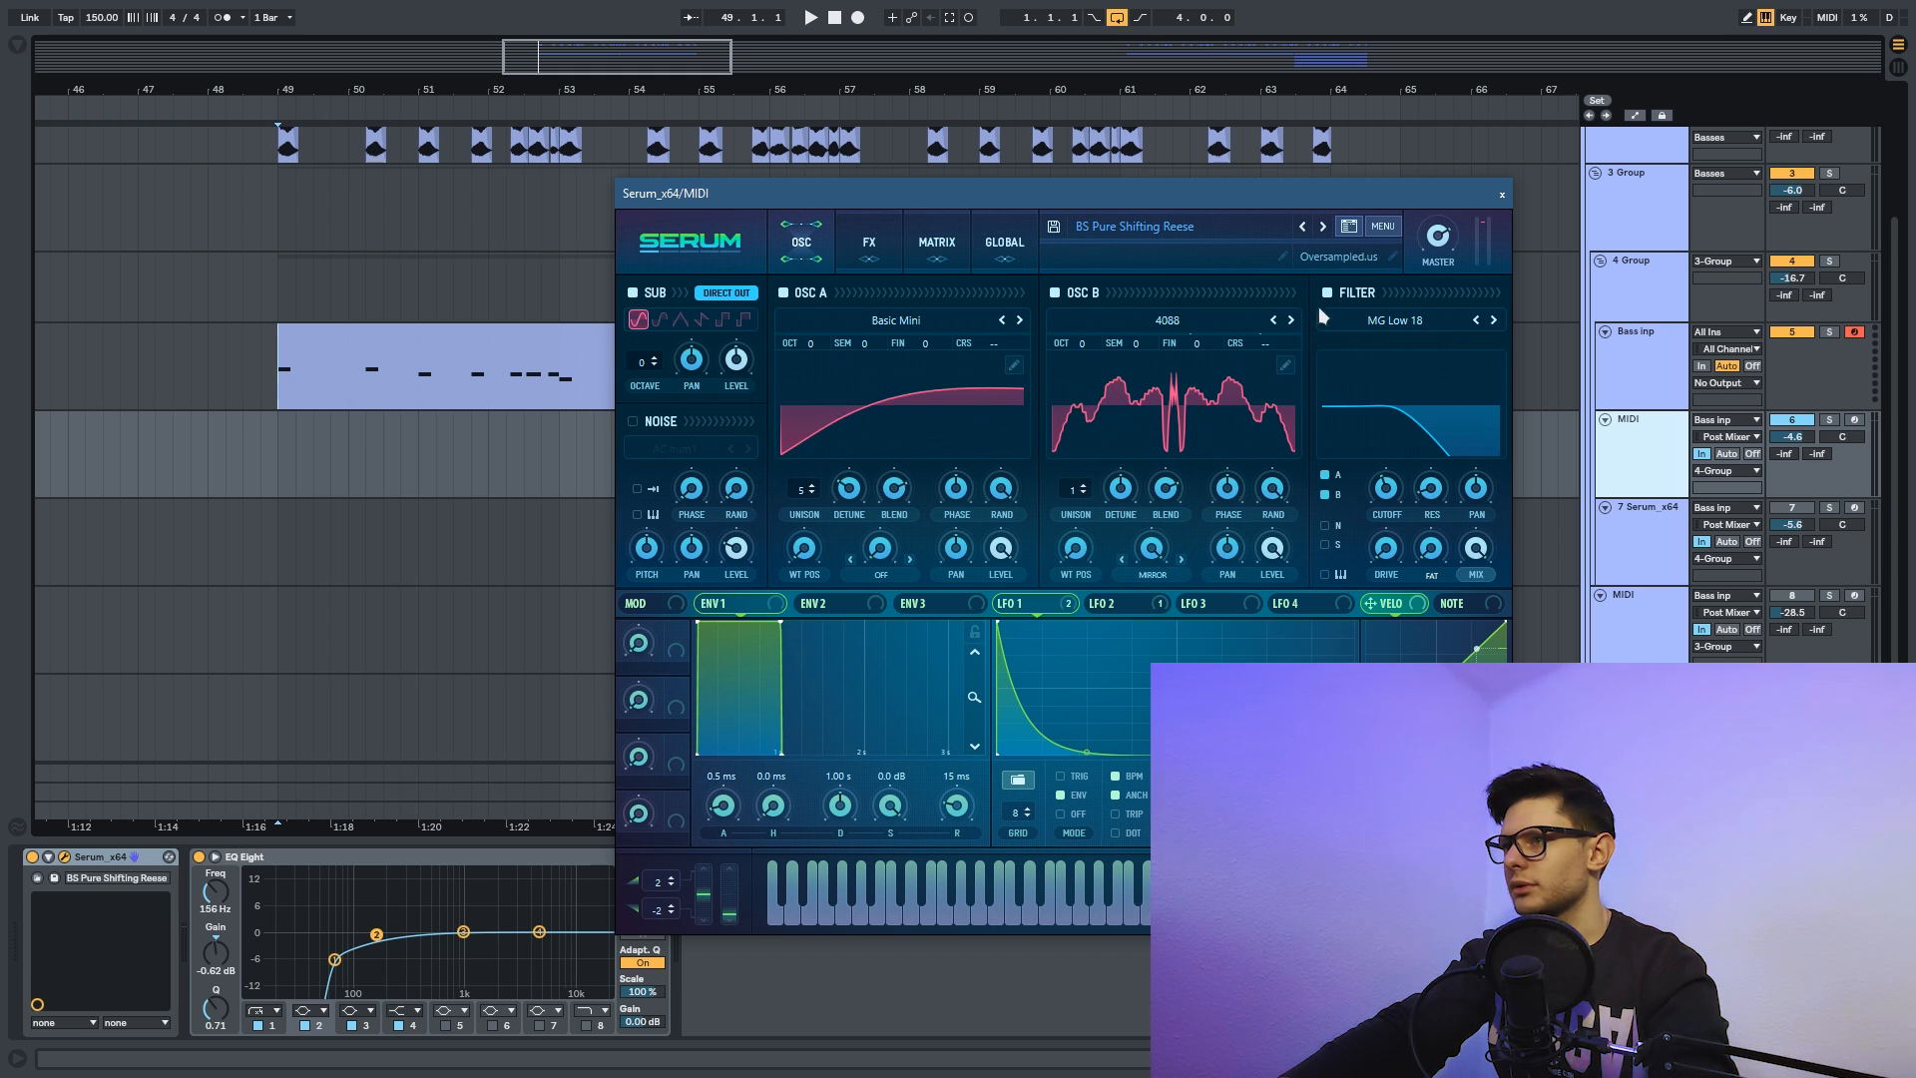
# Compare the reese sound with its Distortion effect and MG Low 18 filter toggled off and on.
pyautogui.click(864, 249)
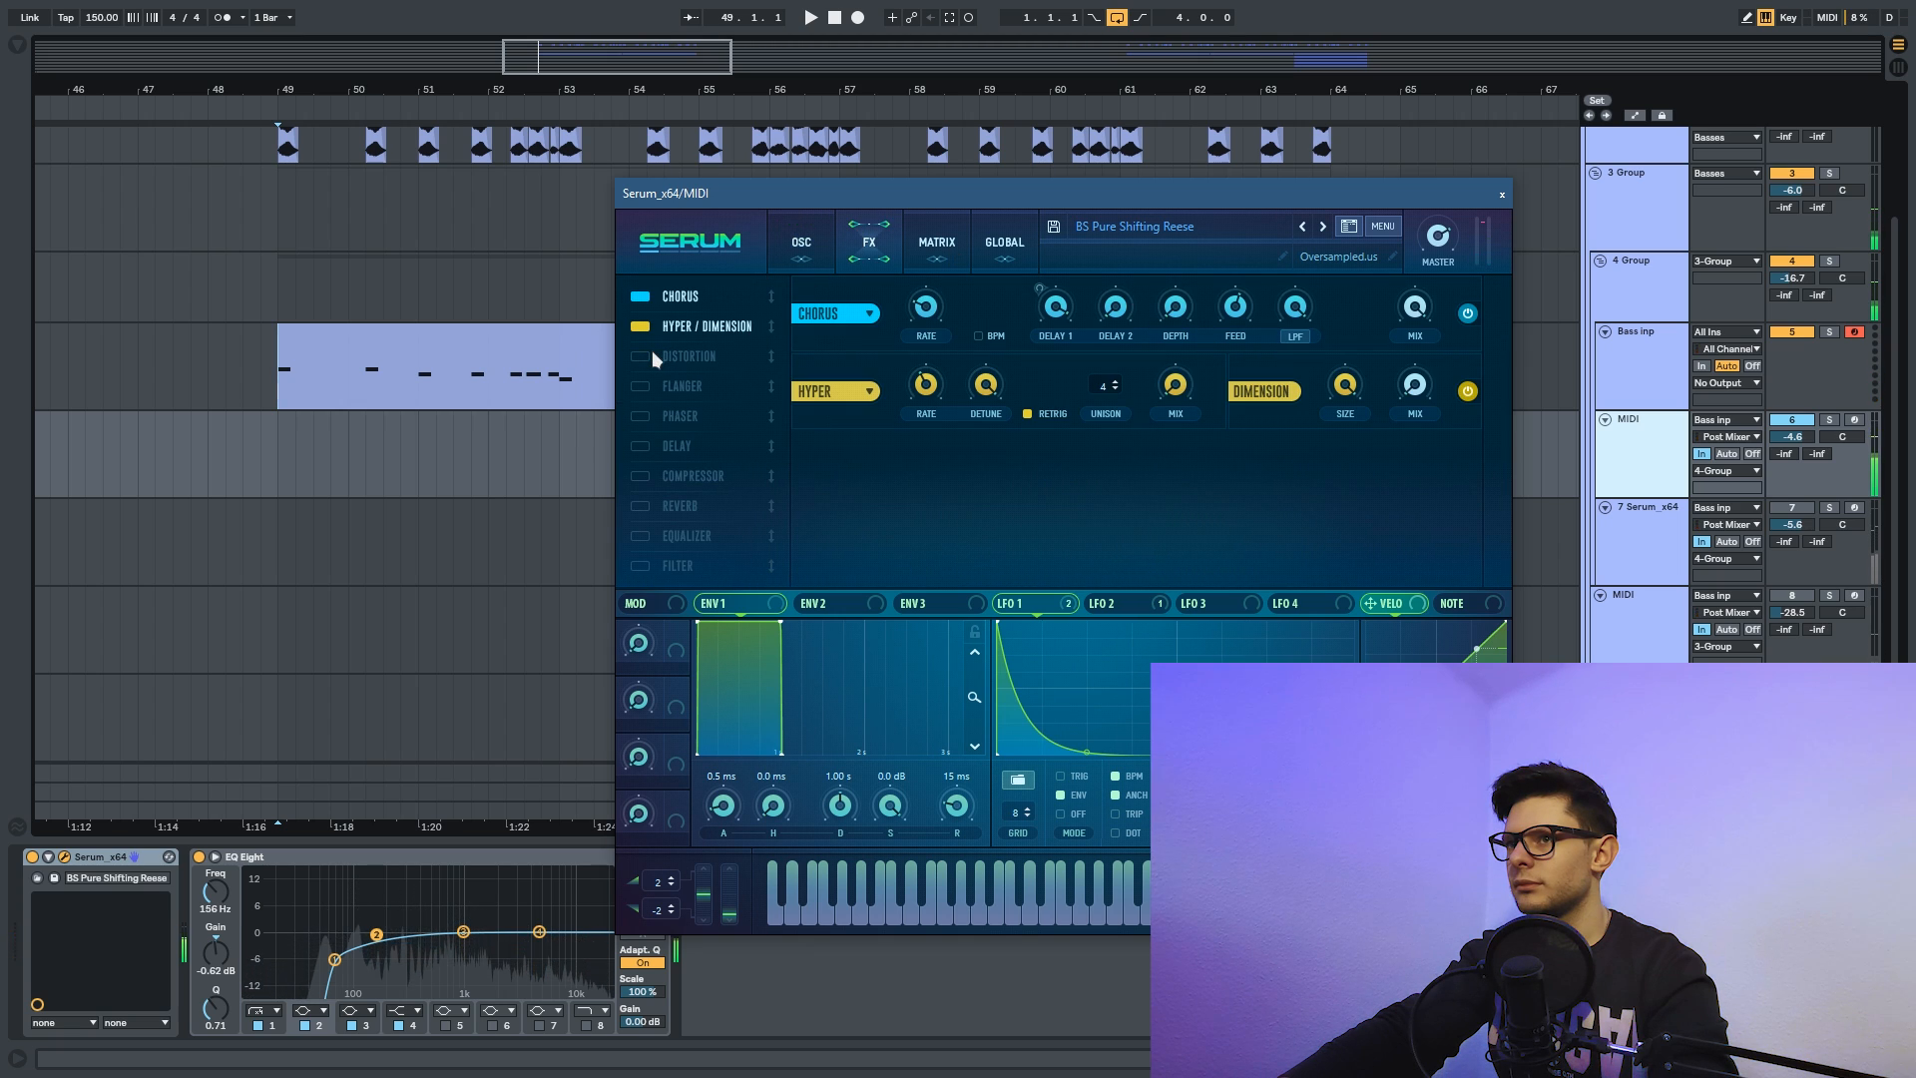
pyautogui.click(642, 356)
pyautogui.click(800, 235)
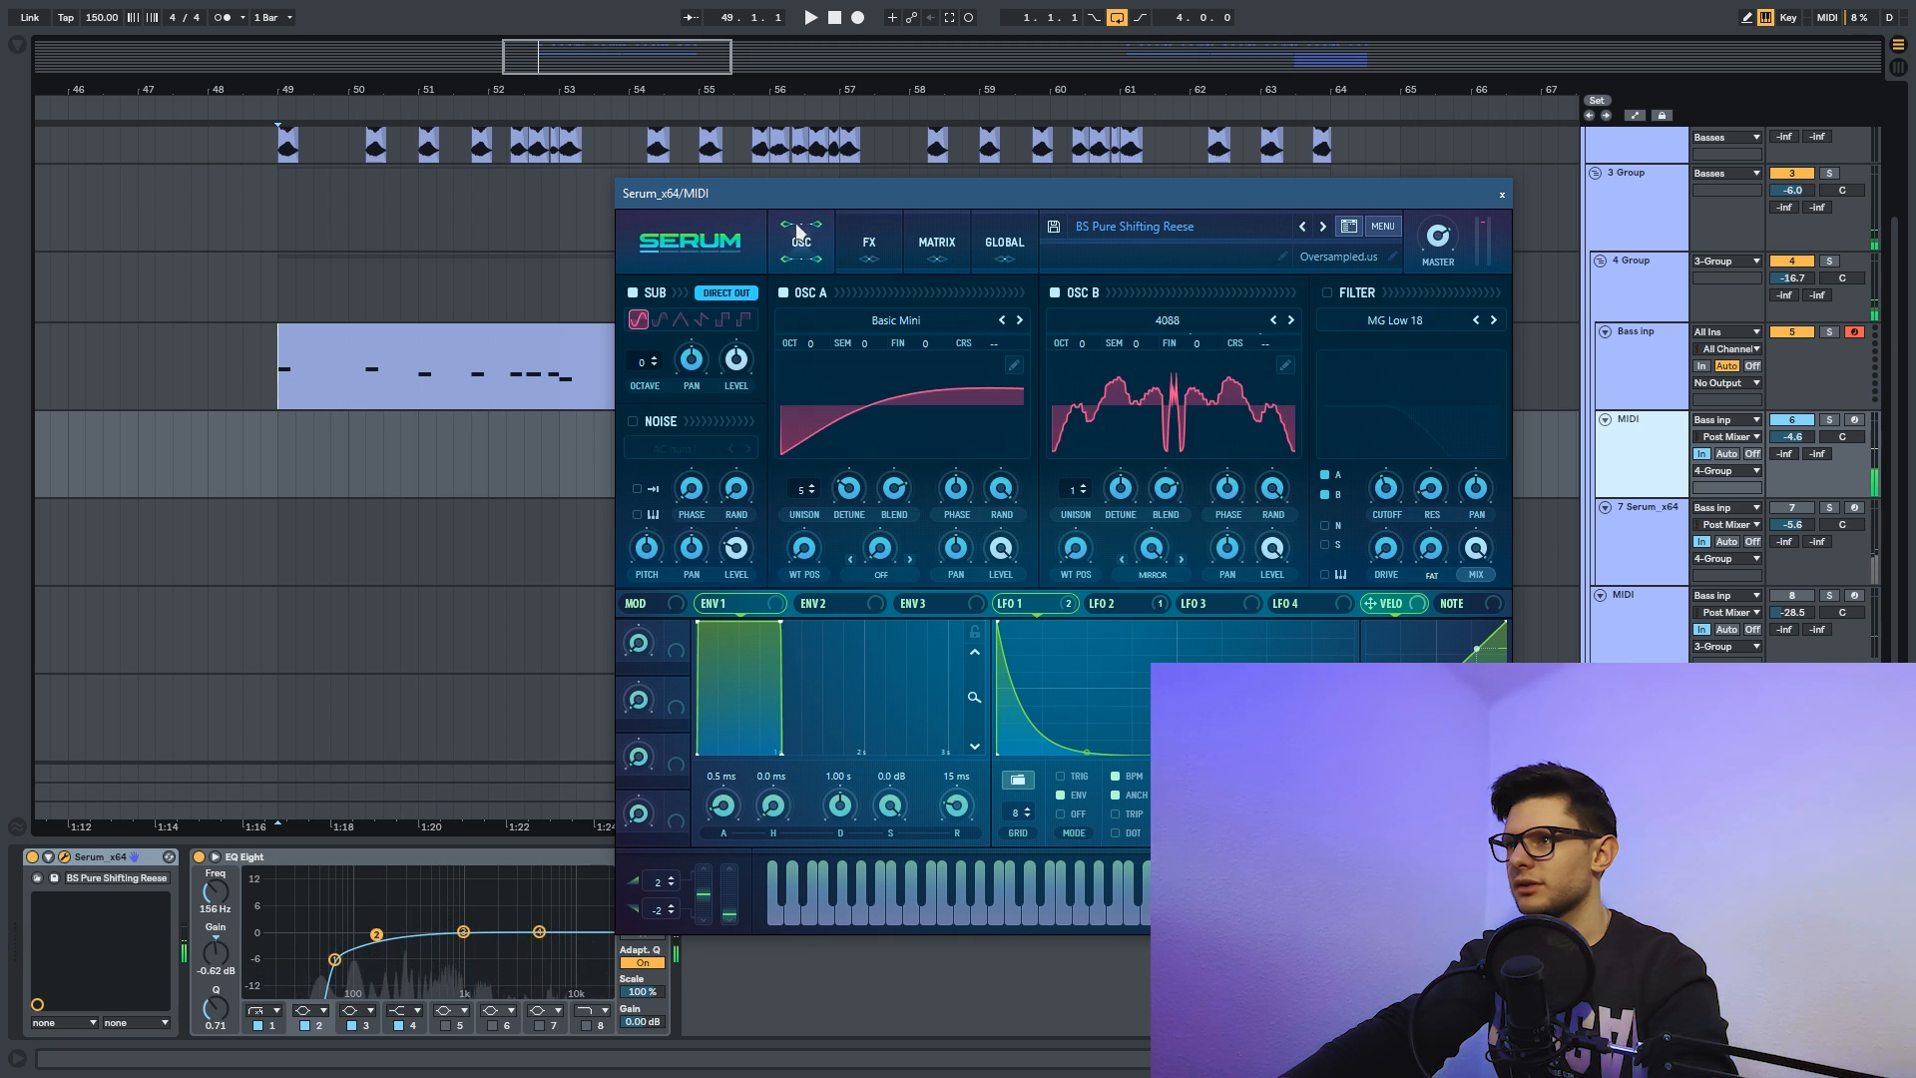
pyautogui.click(1342, 293)
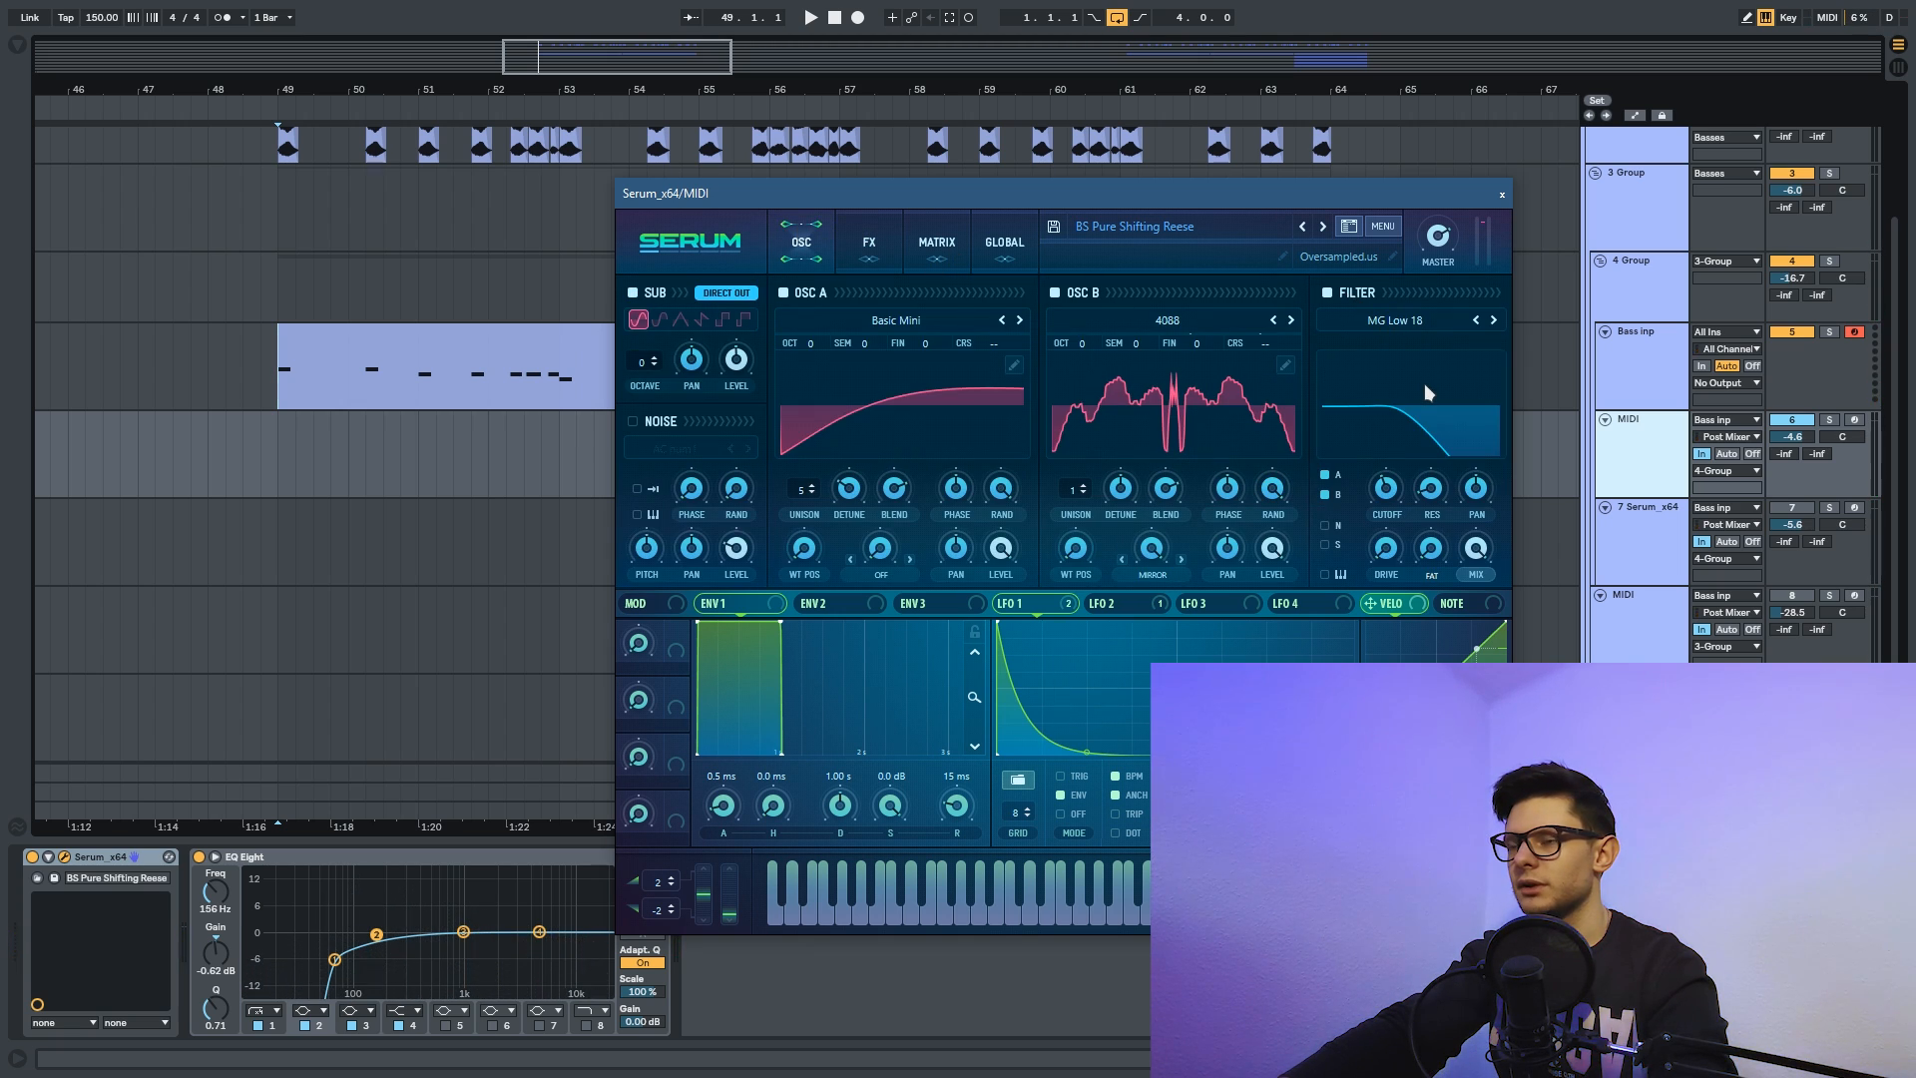
pyautogui.click(868, 244)
pyautogui.click(642, 357)
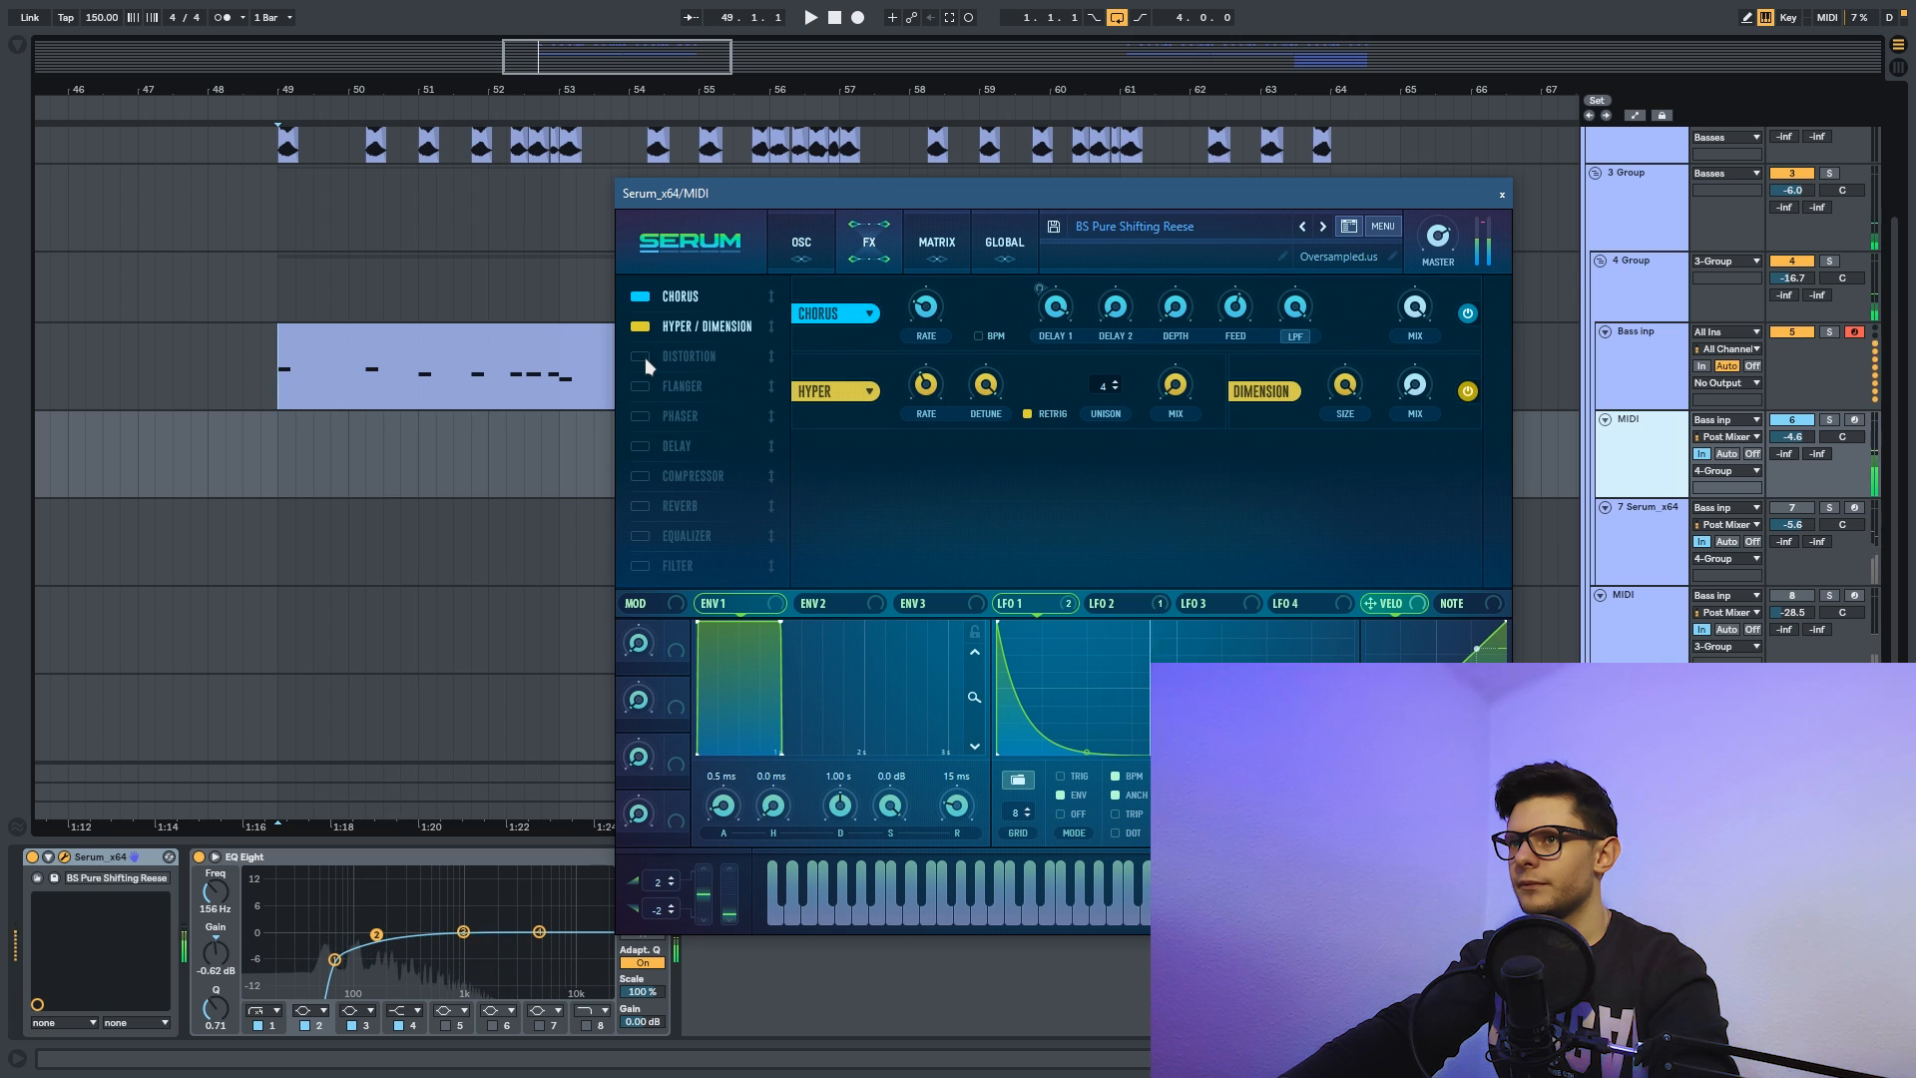
pyautogui.click(802, 241)
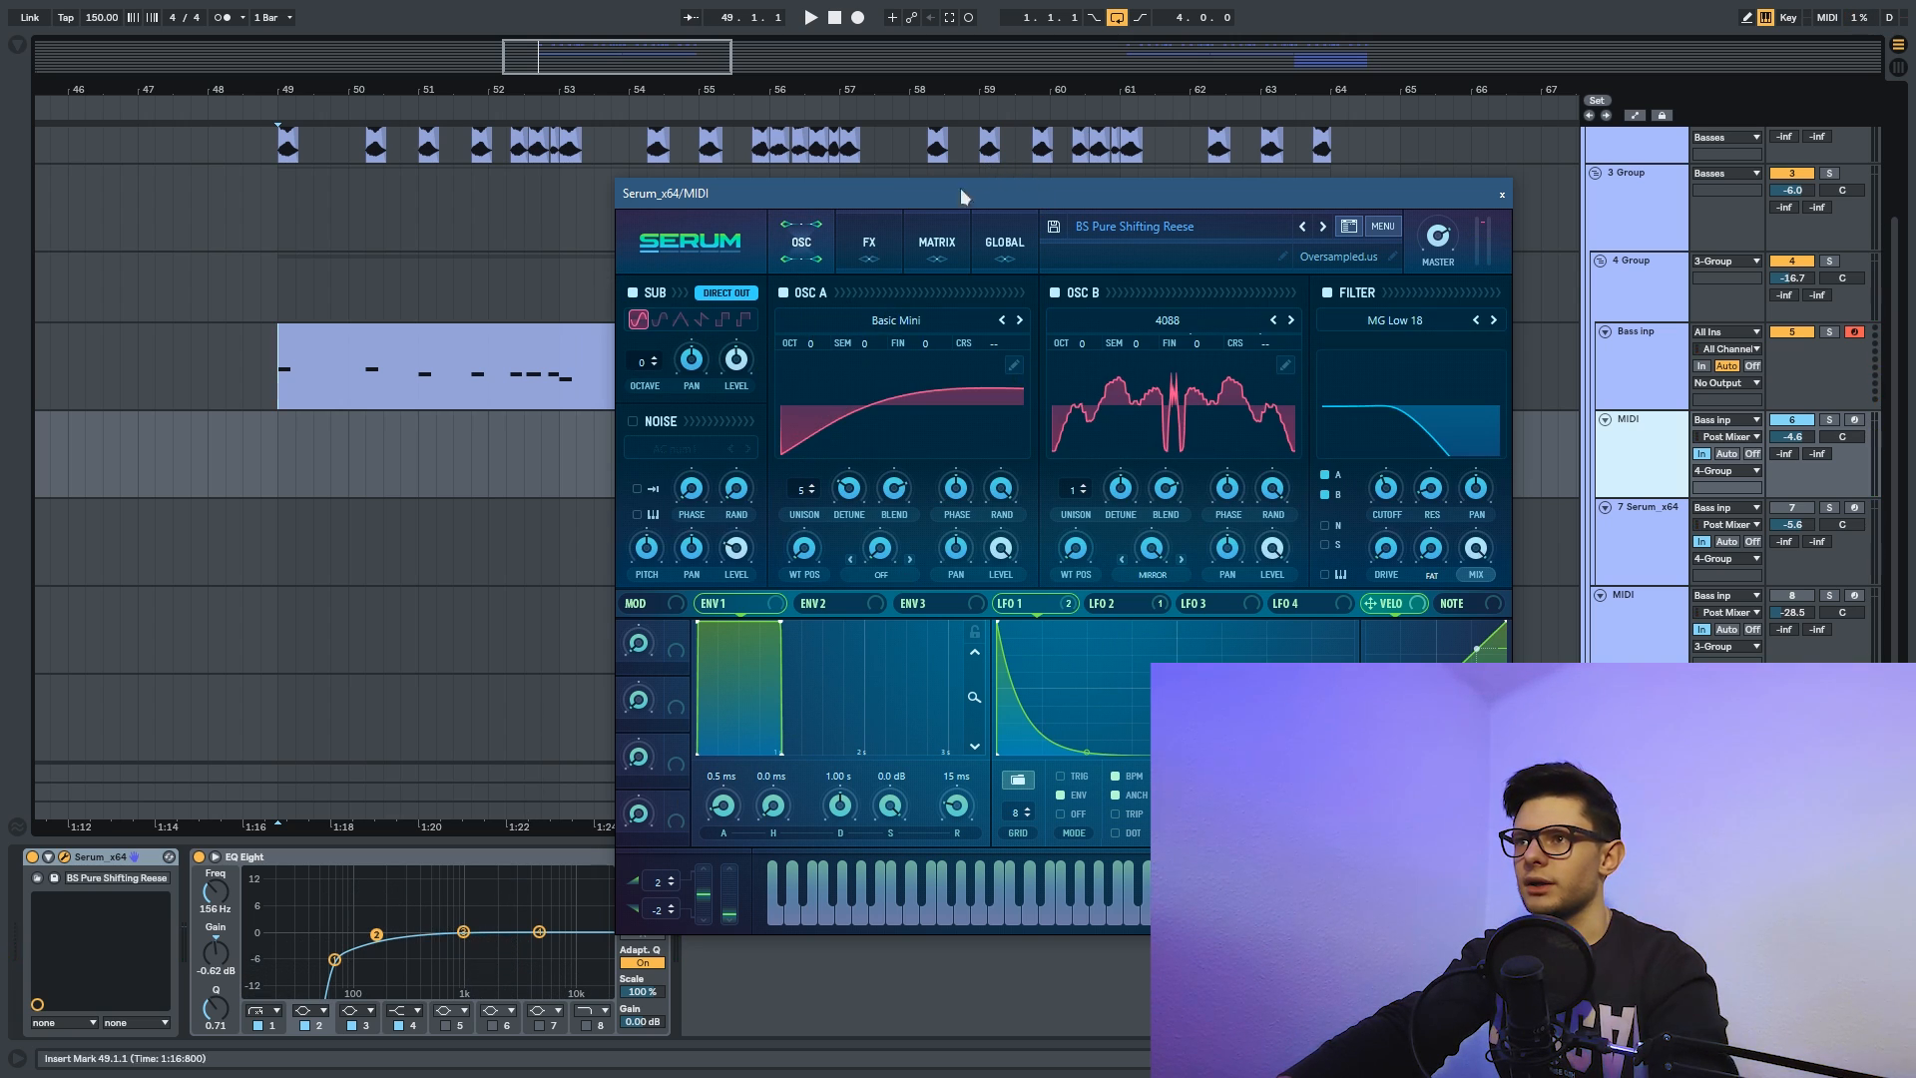
# Check the effects and global settings of the reese patch, ending on its oscillators.
pyautogui.click(869, 242)
pyautogui.click(1006, 242)
pyautogui.click(804, 242)
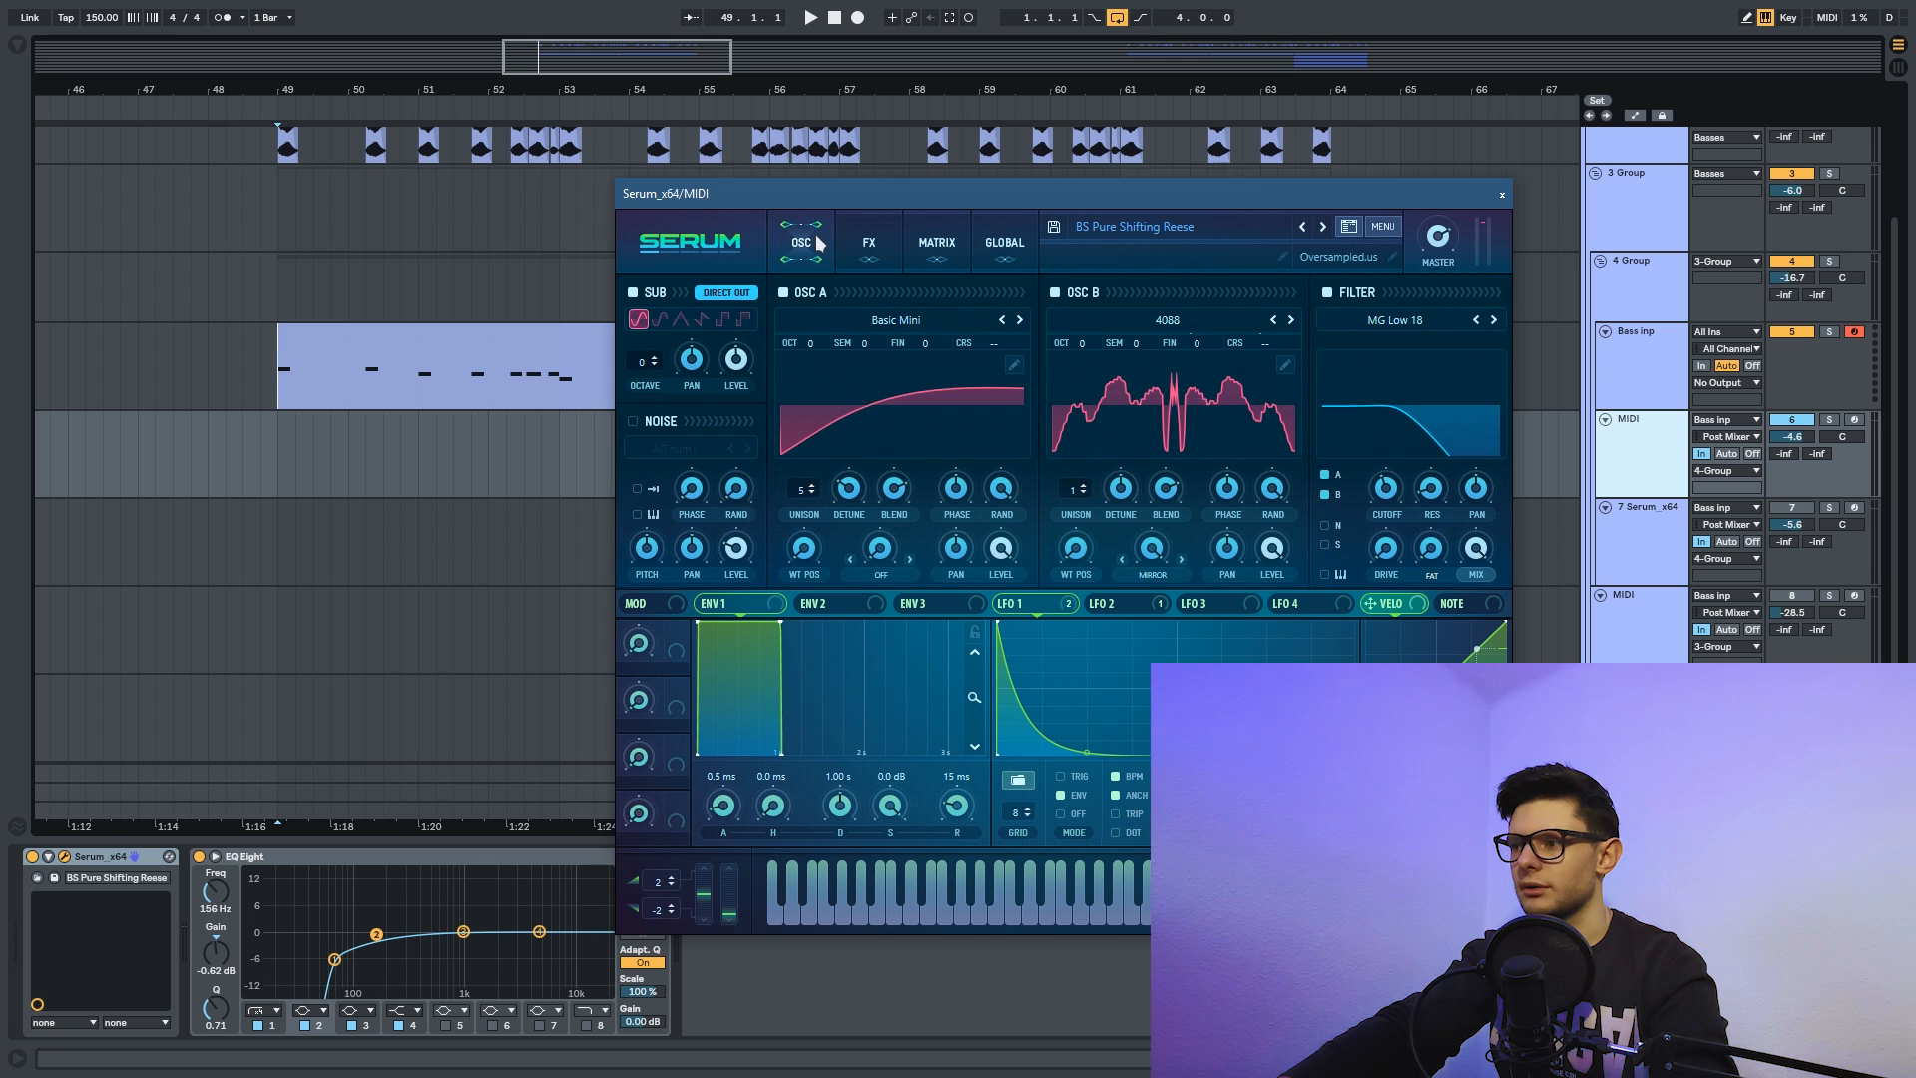
pyautogui.moveTo(1302, 184); pyautogui.dragTo(1265, 171)
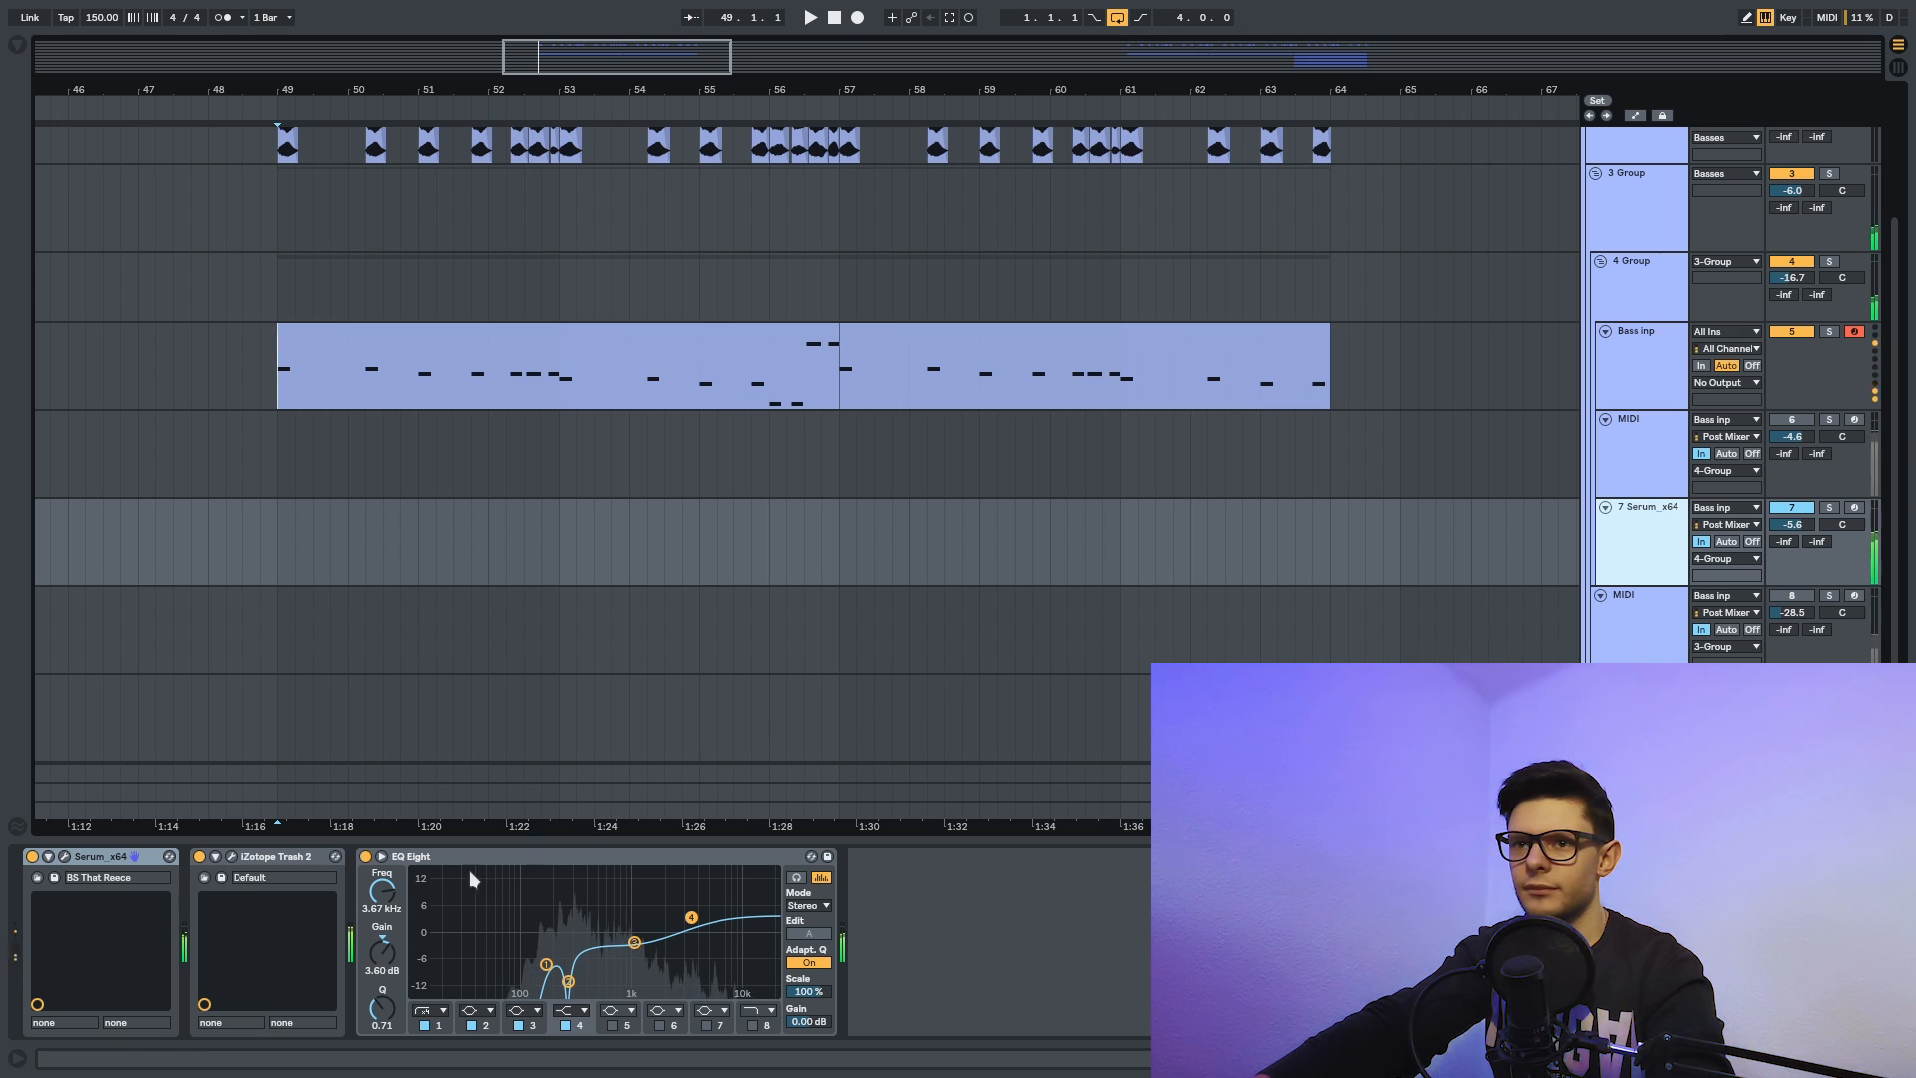
# Bypass iZotope Trash 2 and EQ Eight on the 7 Serum_x64 track and switch off the BS That Reece patch's filter.
pyautogui.click(199, 857)
pyautogui.click(365, 857)
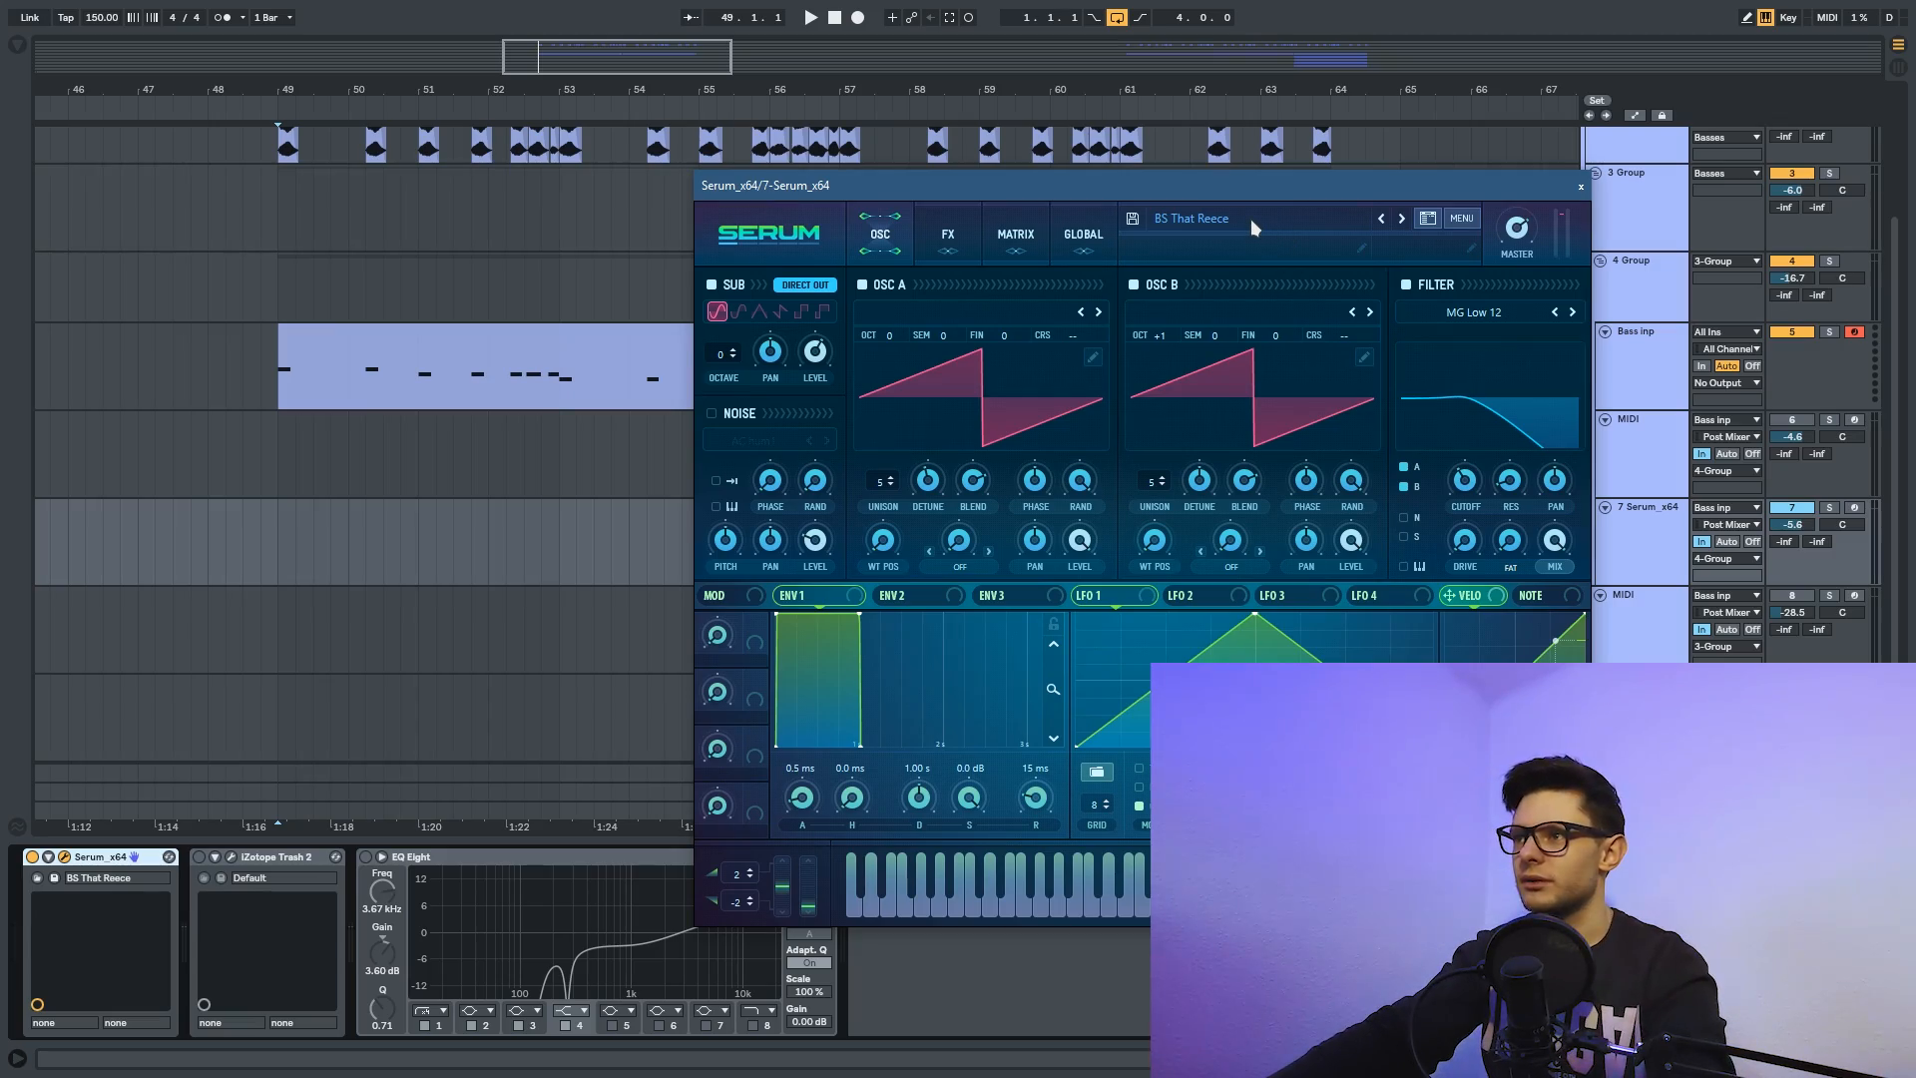
pyautogui.click(1249, 218)
pyautogui.moveTo(1221, 295)
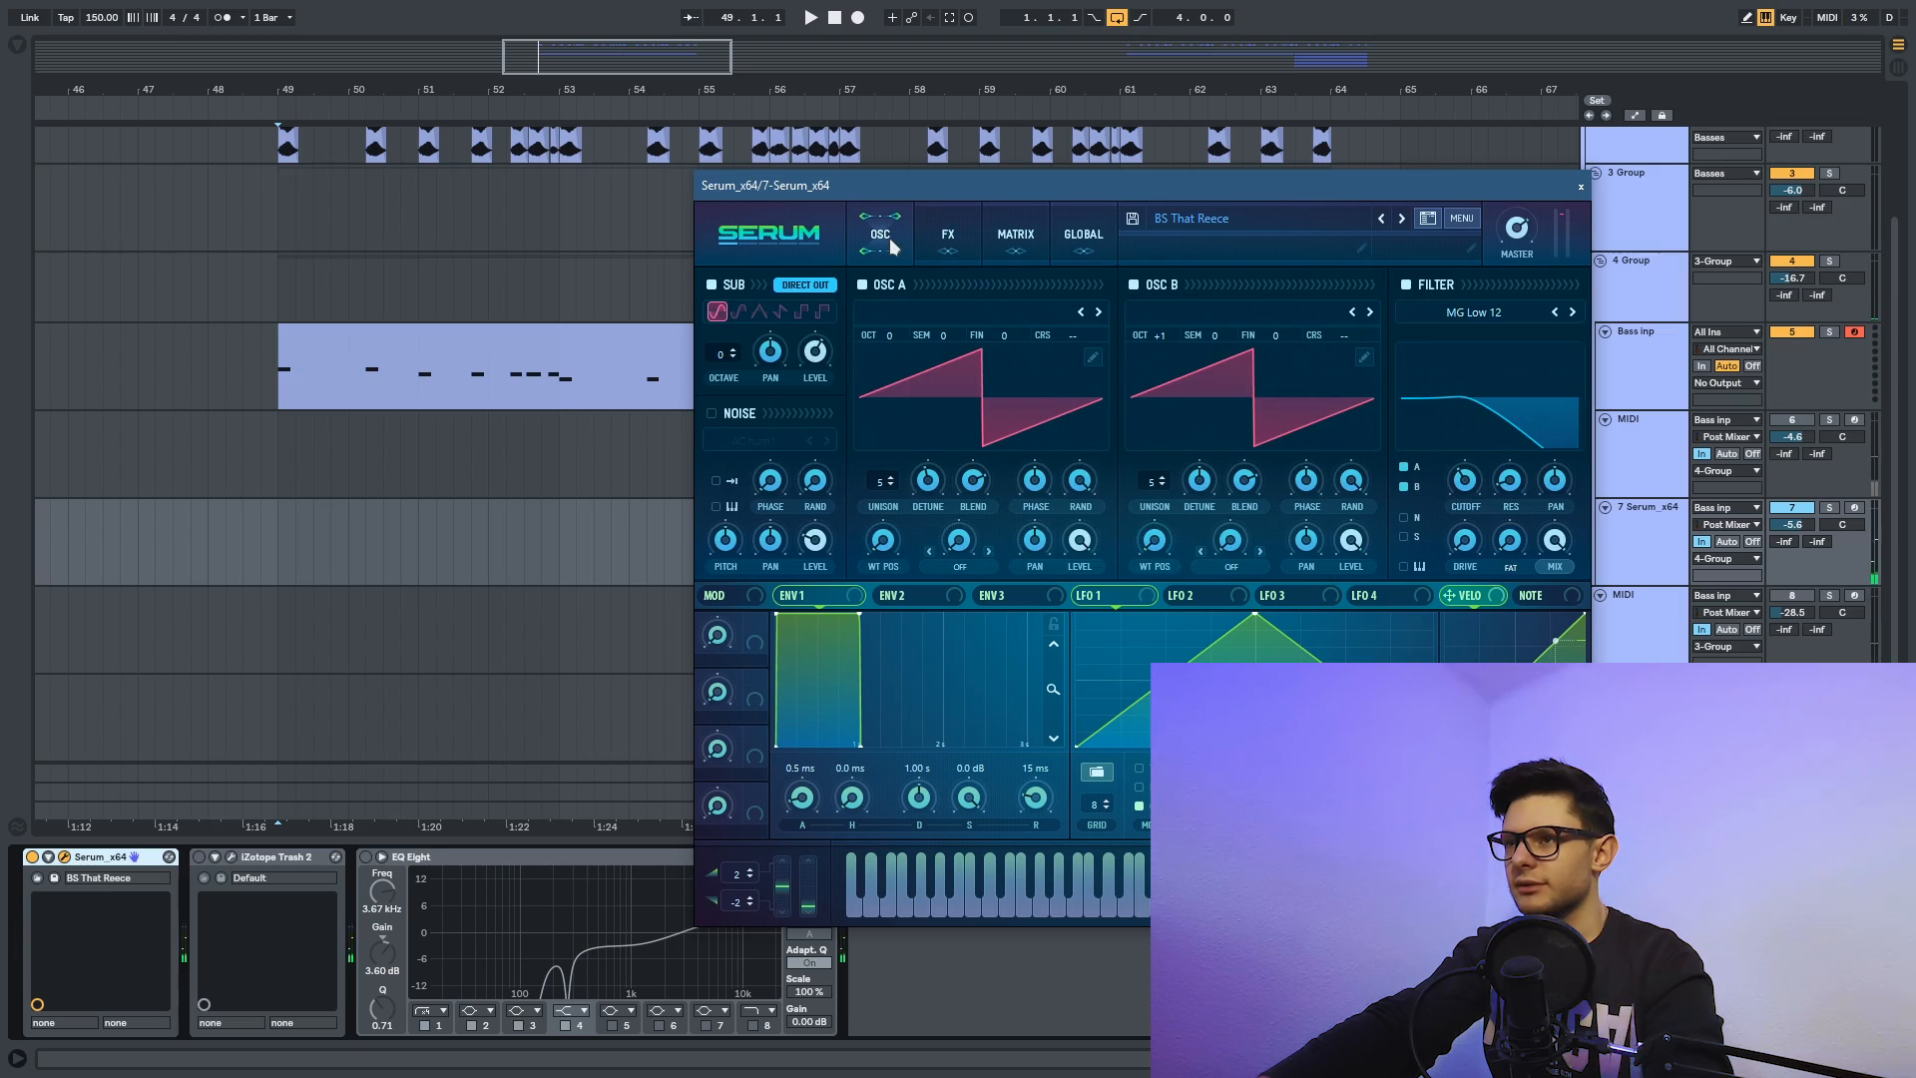
pyautogui.click(1432, 287)
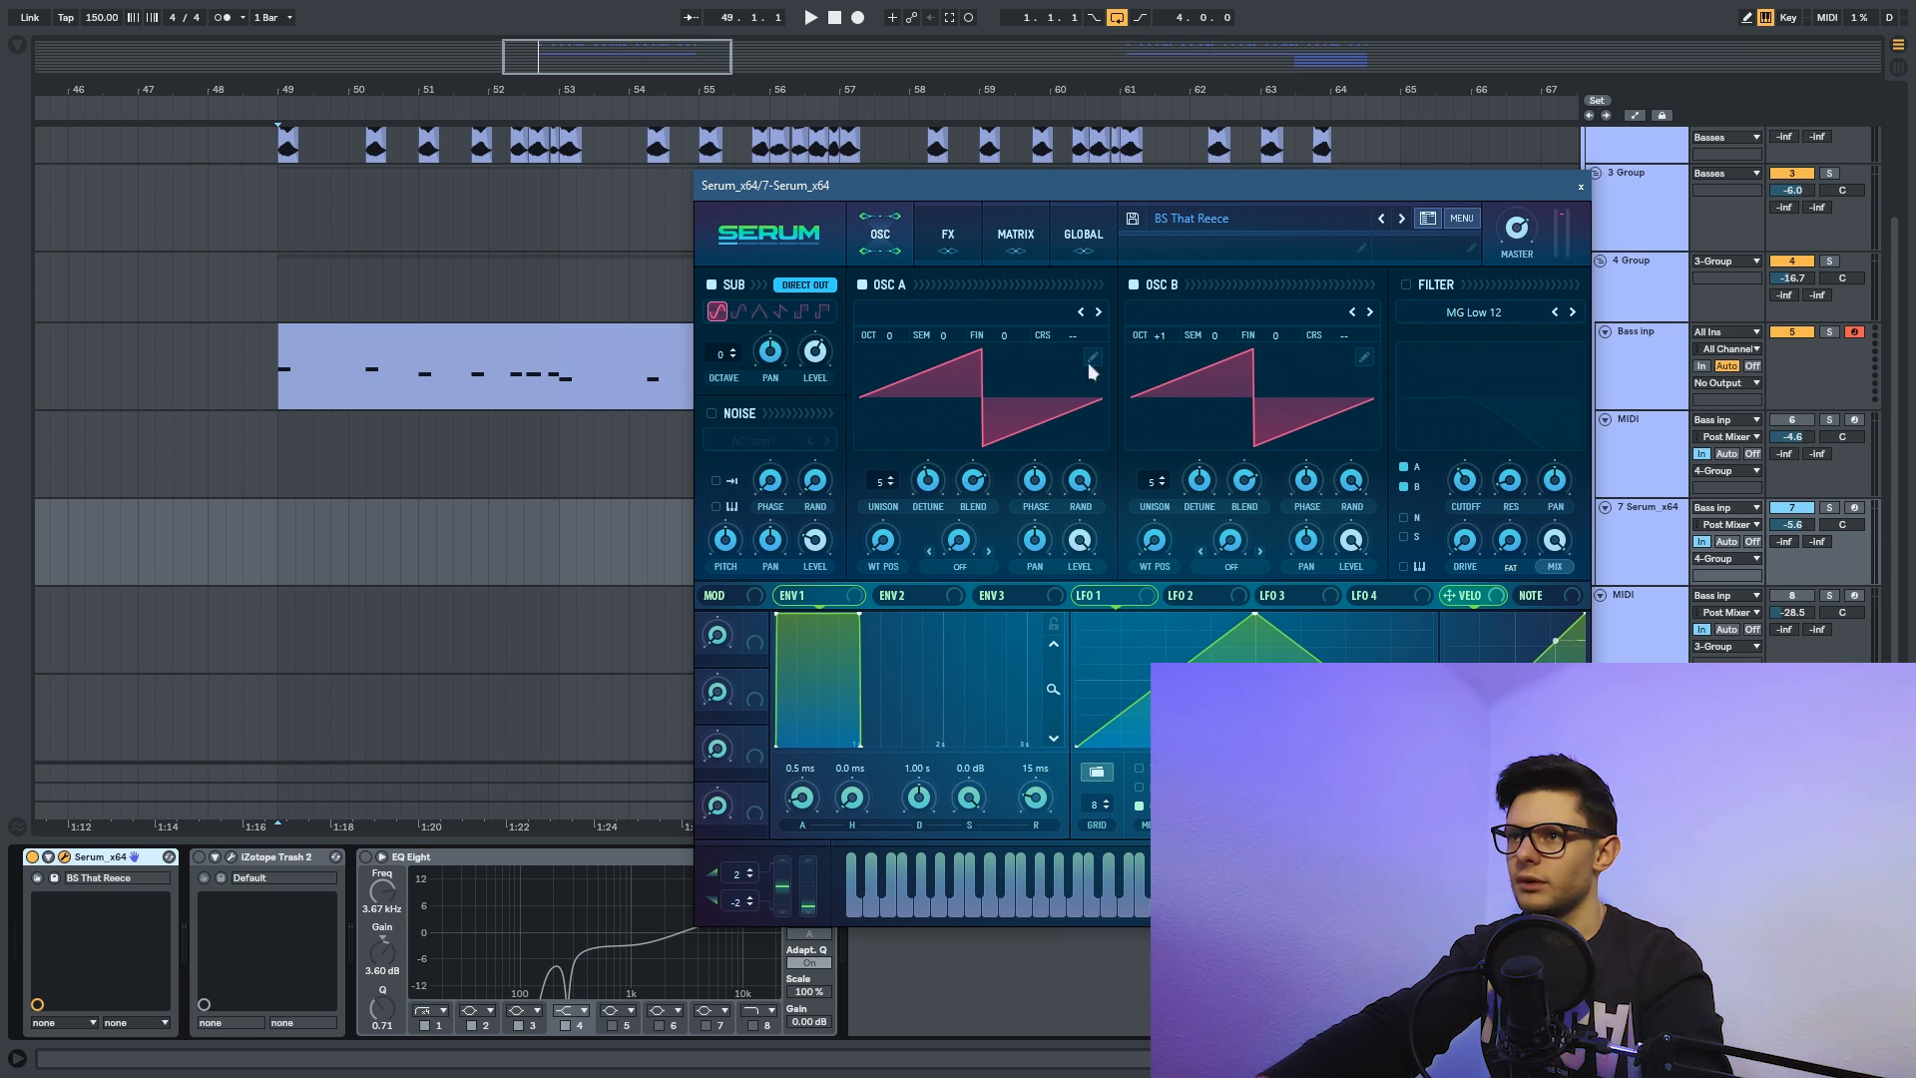
# Review the effects and oscillator settings of the BS That Reece patch.
pyautogui.click(941, 233)
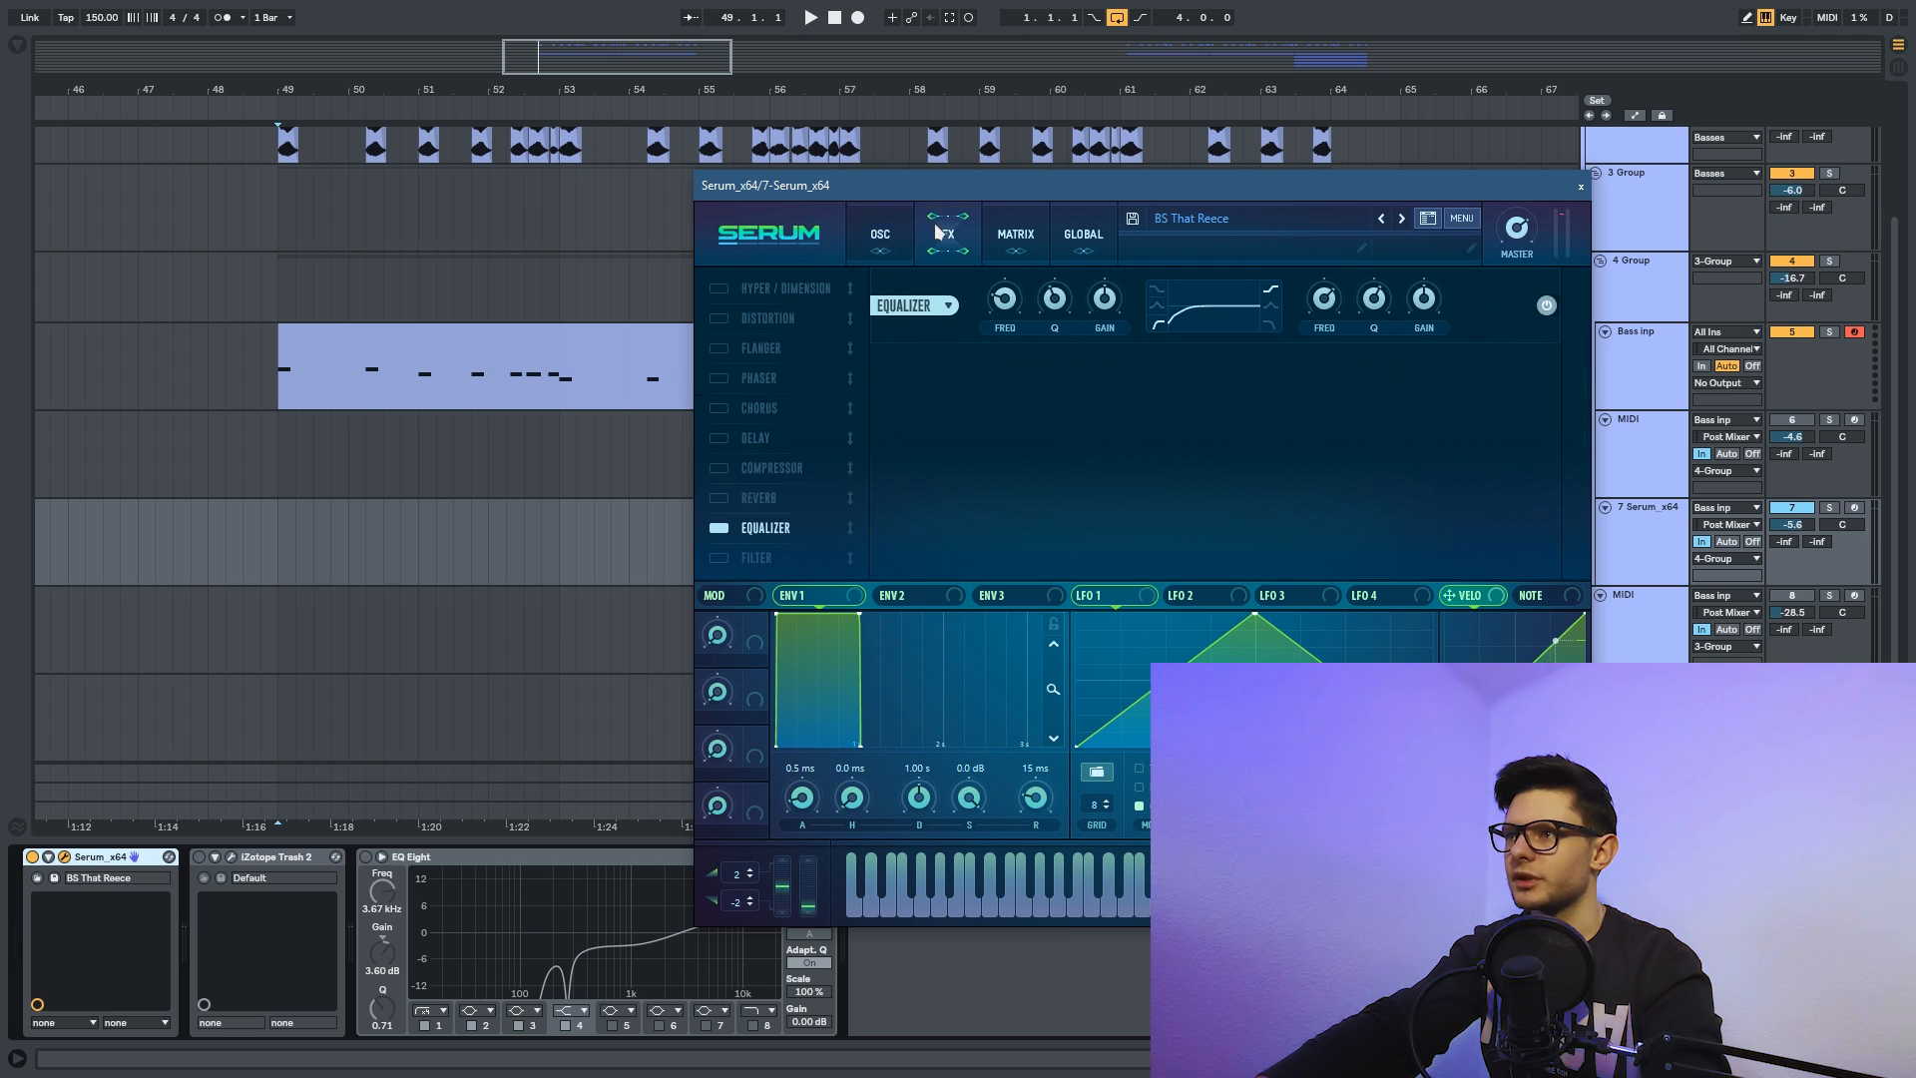
pyautogui.click(883, 232)
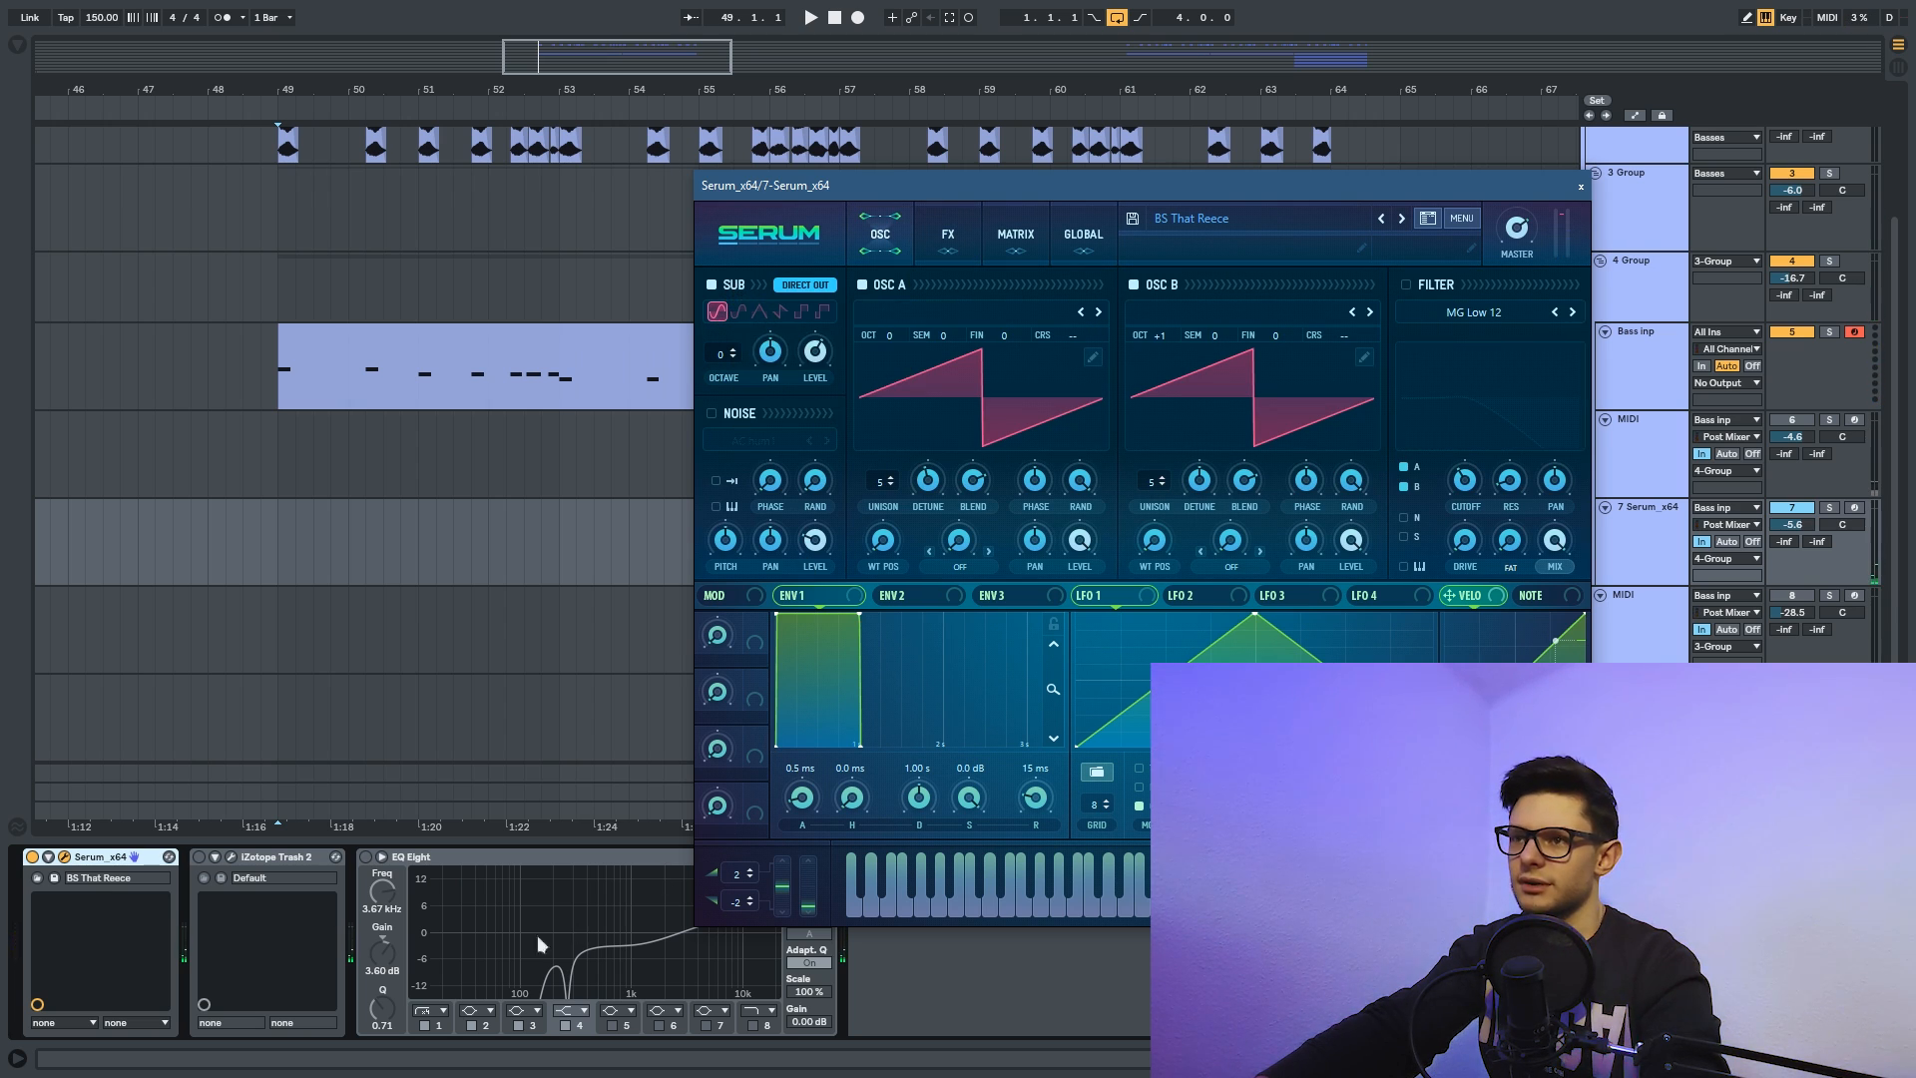
pyautogui.click(948, 236)
pyautogui.click(885, 230)
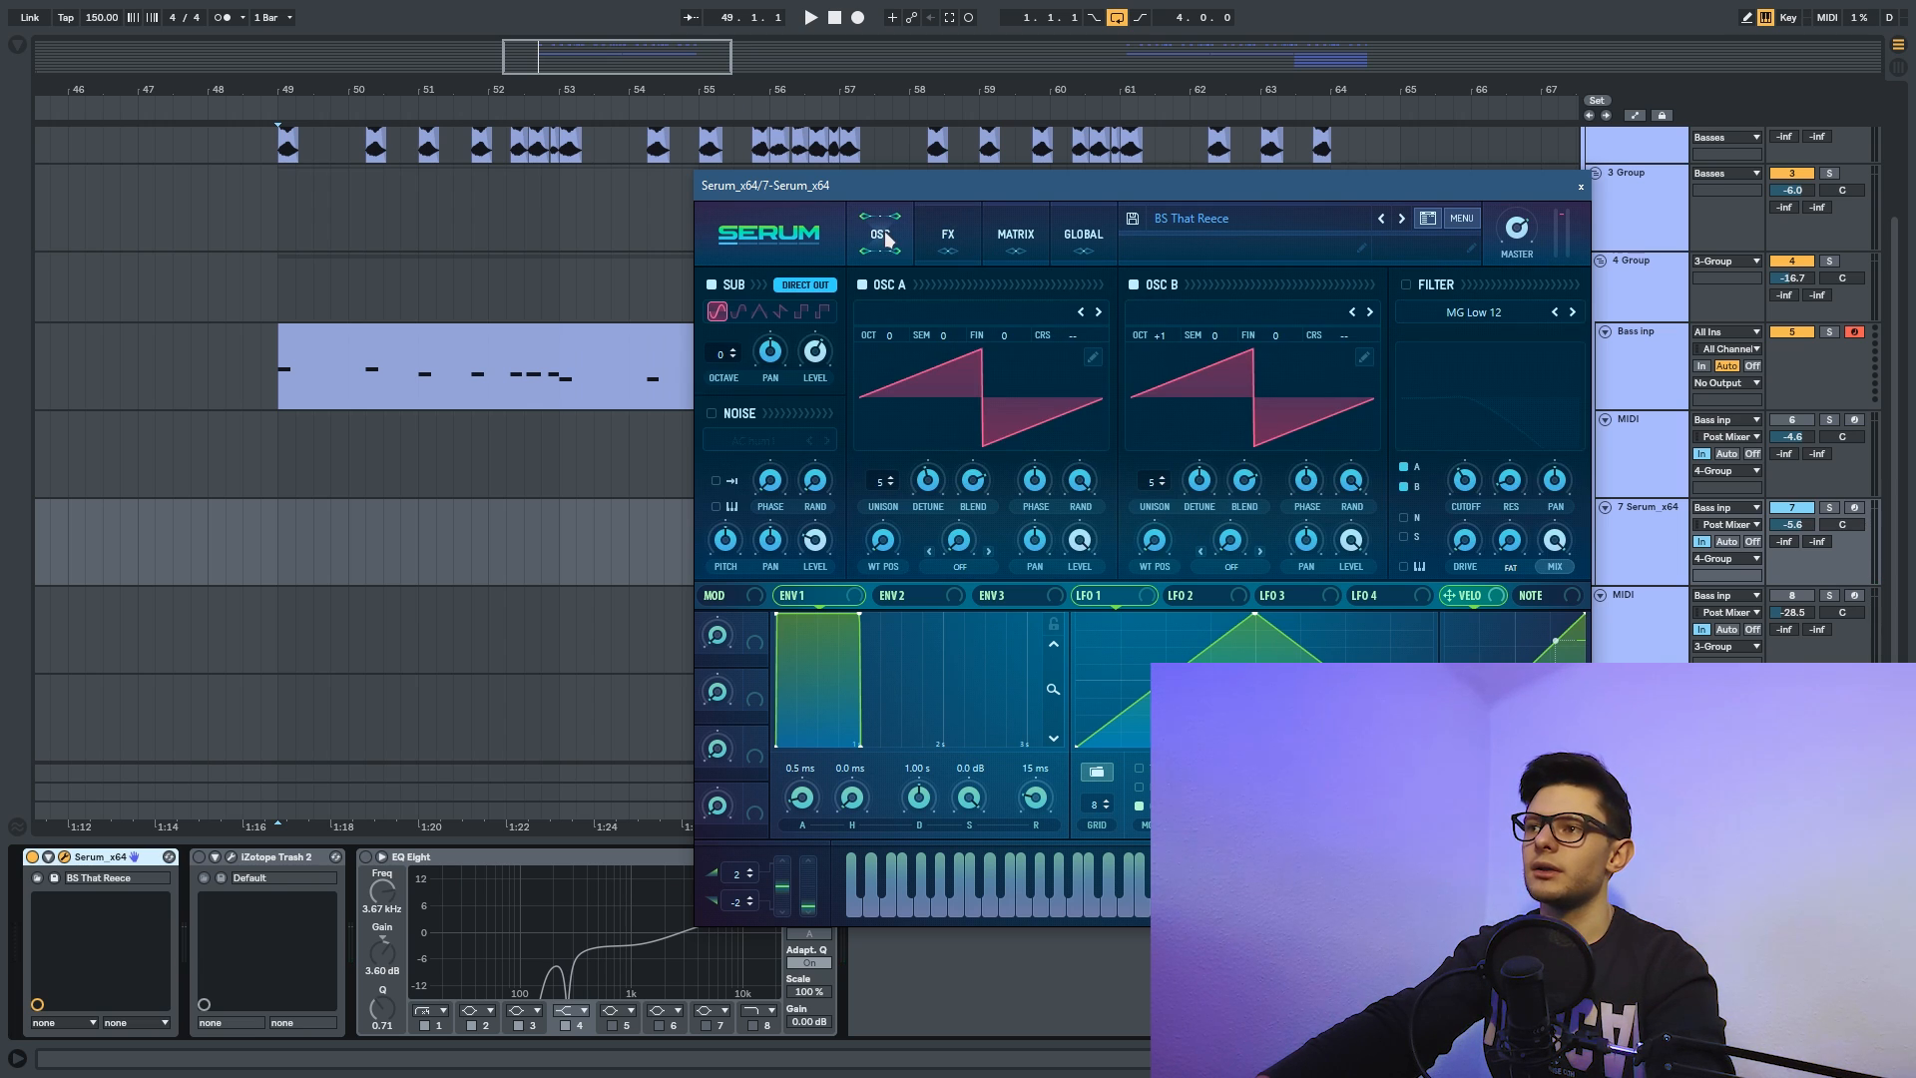
# Switch the BS That Reece patch's MG Low 12 filter back on, check its effects and close the Serum editor.
pyautogui.click(1416, 284)
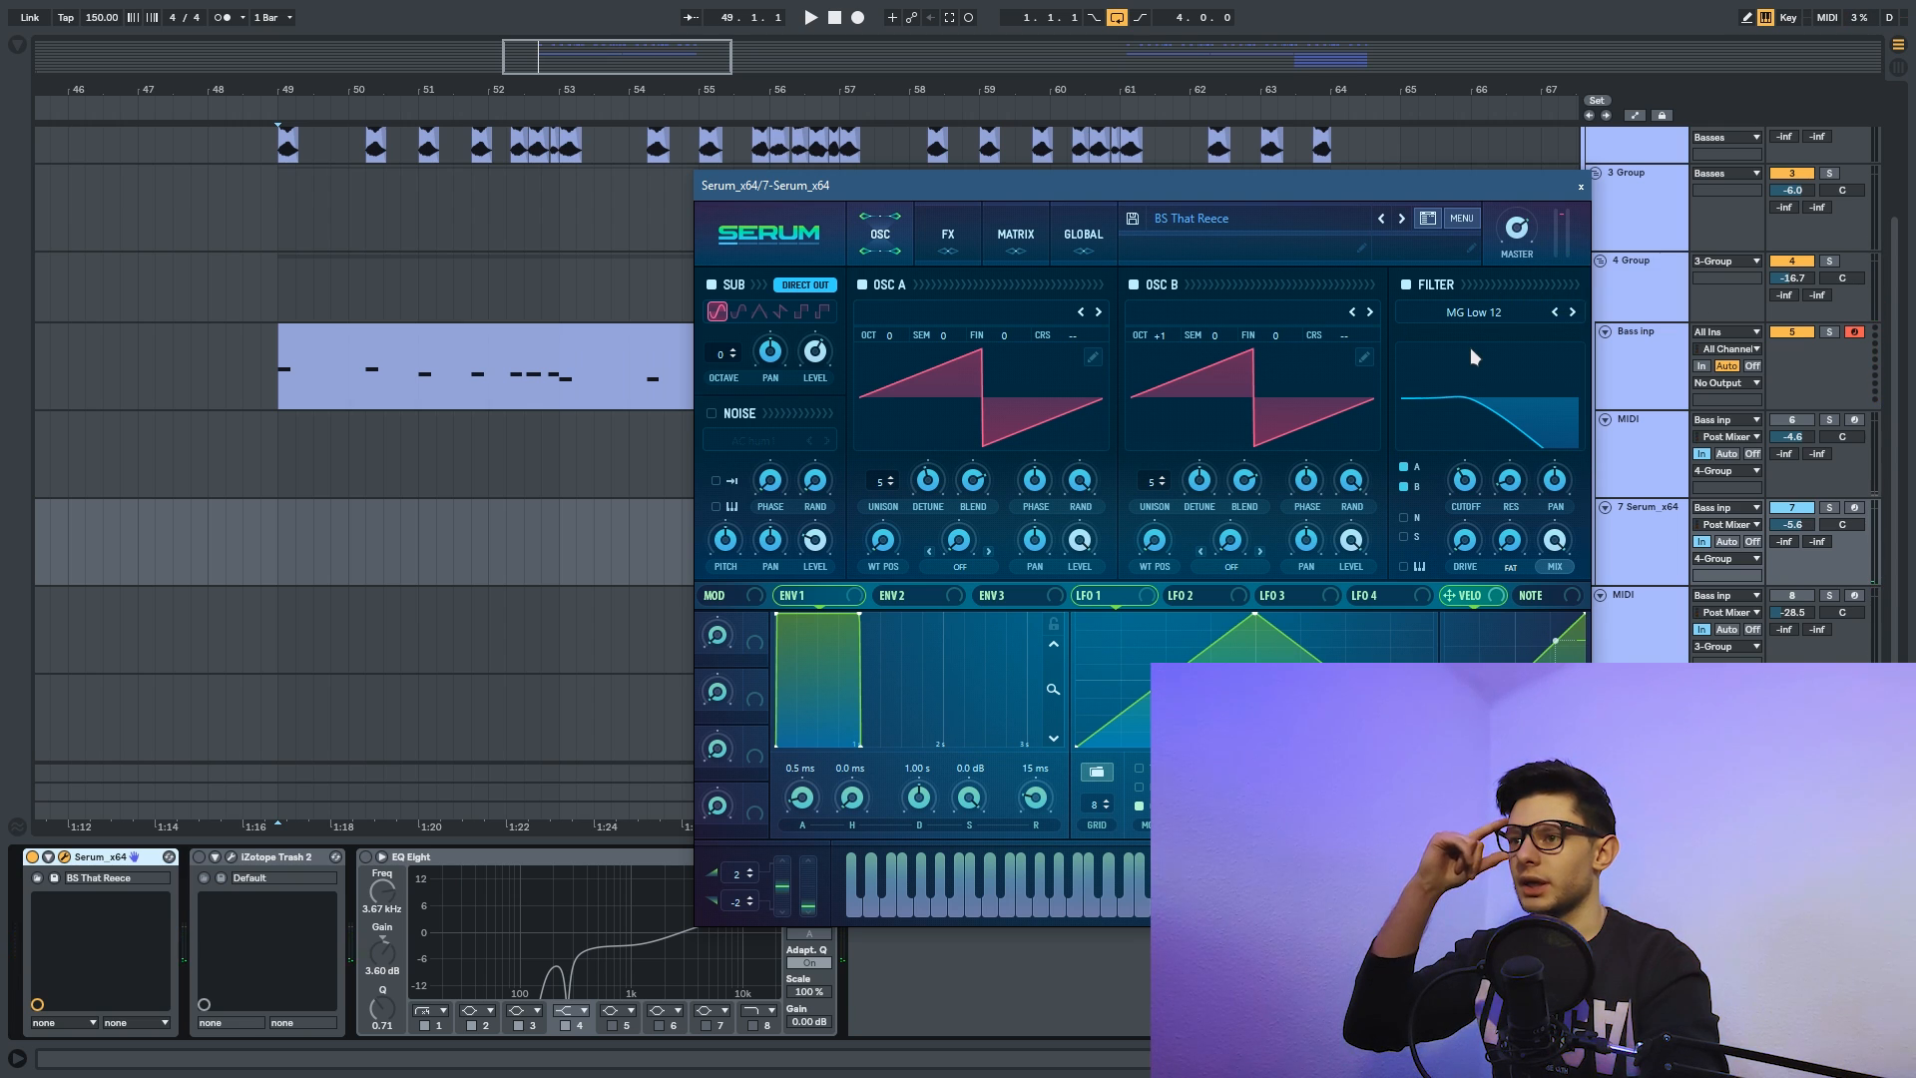
pyautogui.click(945, 238)
pyautogui.click(892, 240)
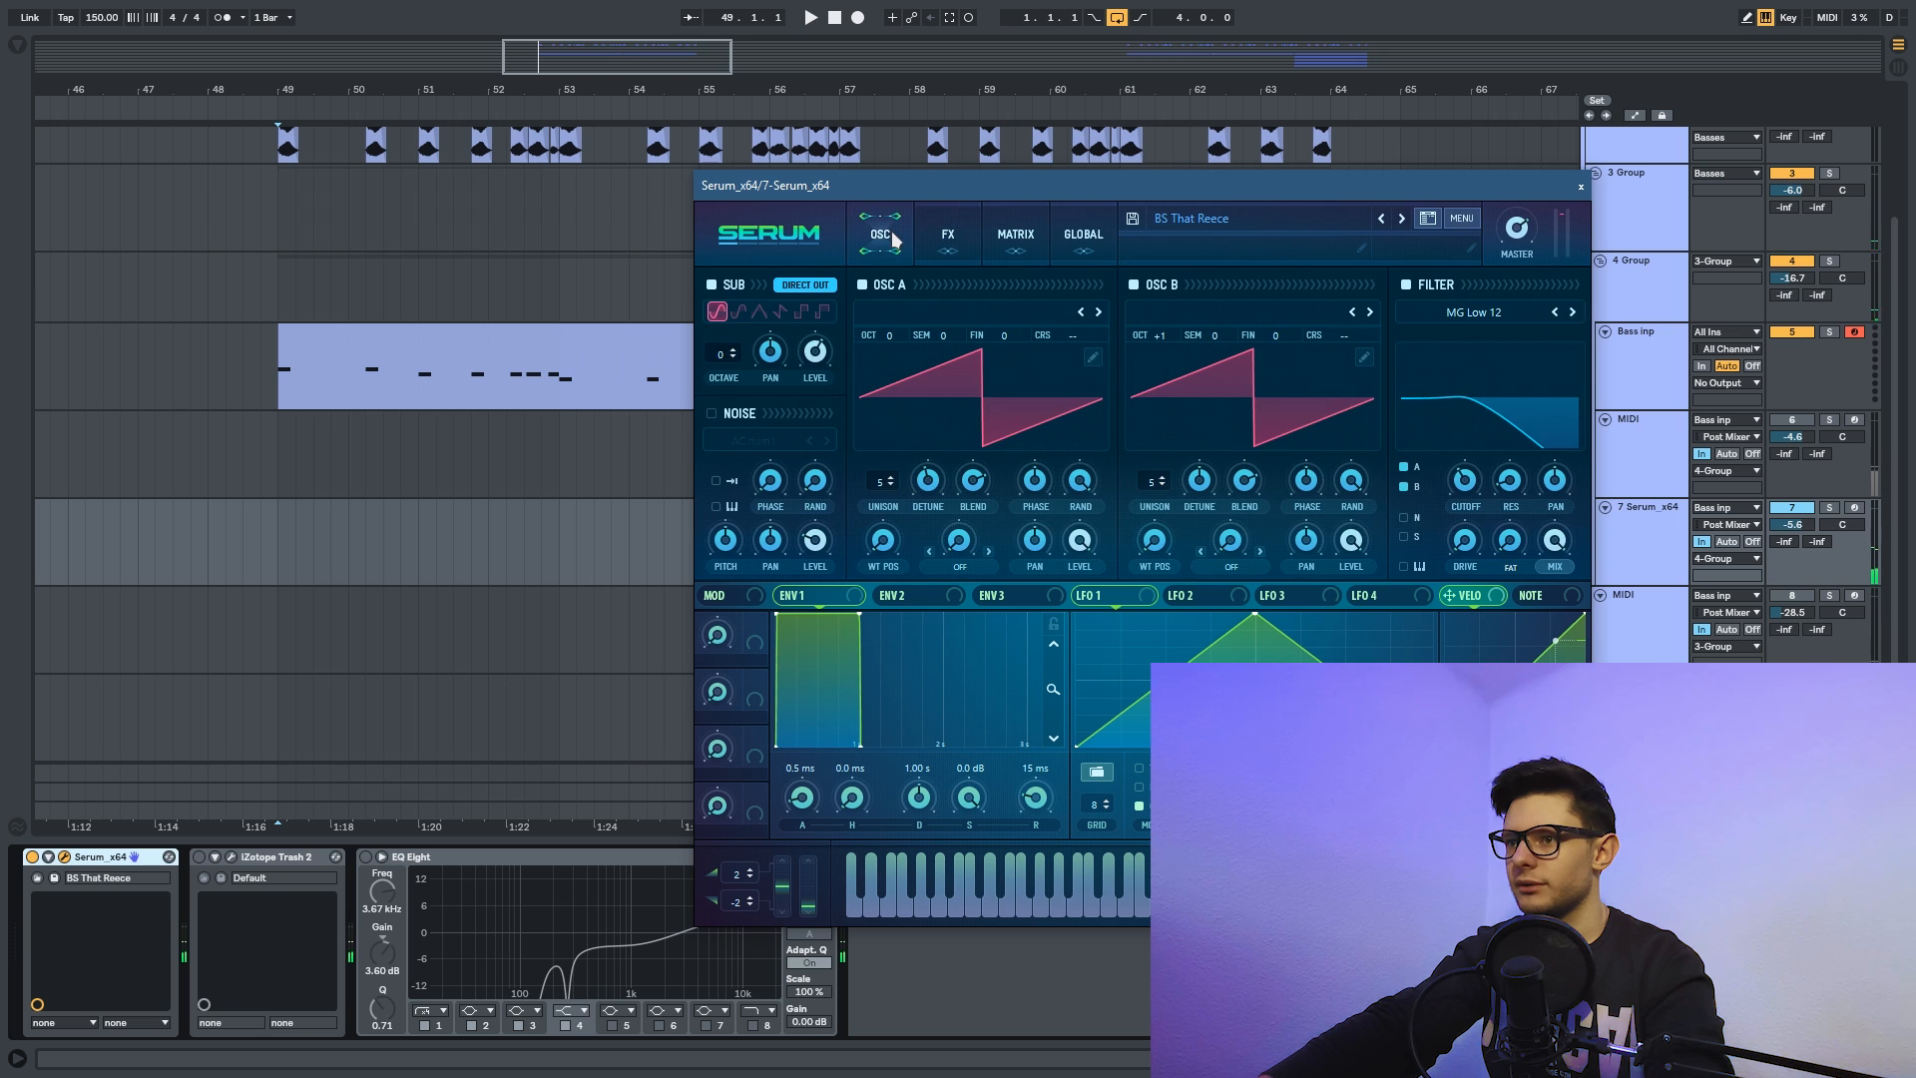
pyautogui.click(1581, 187)
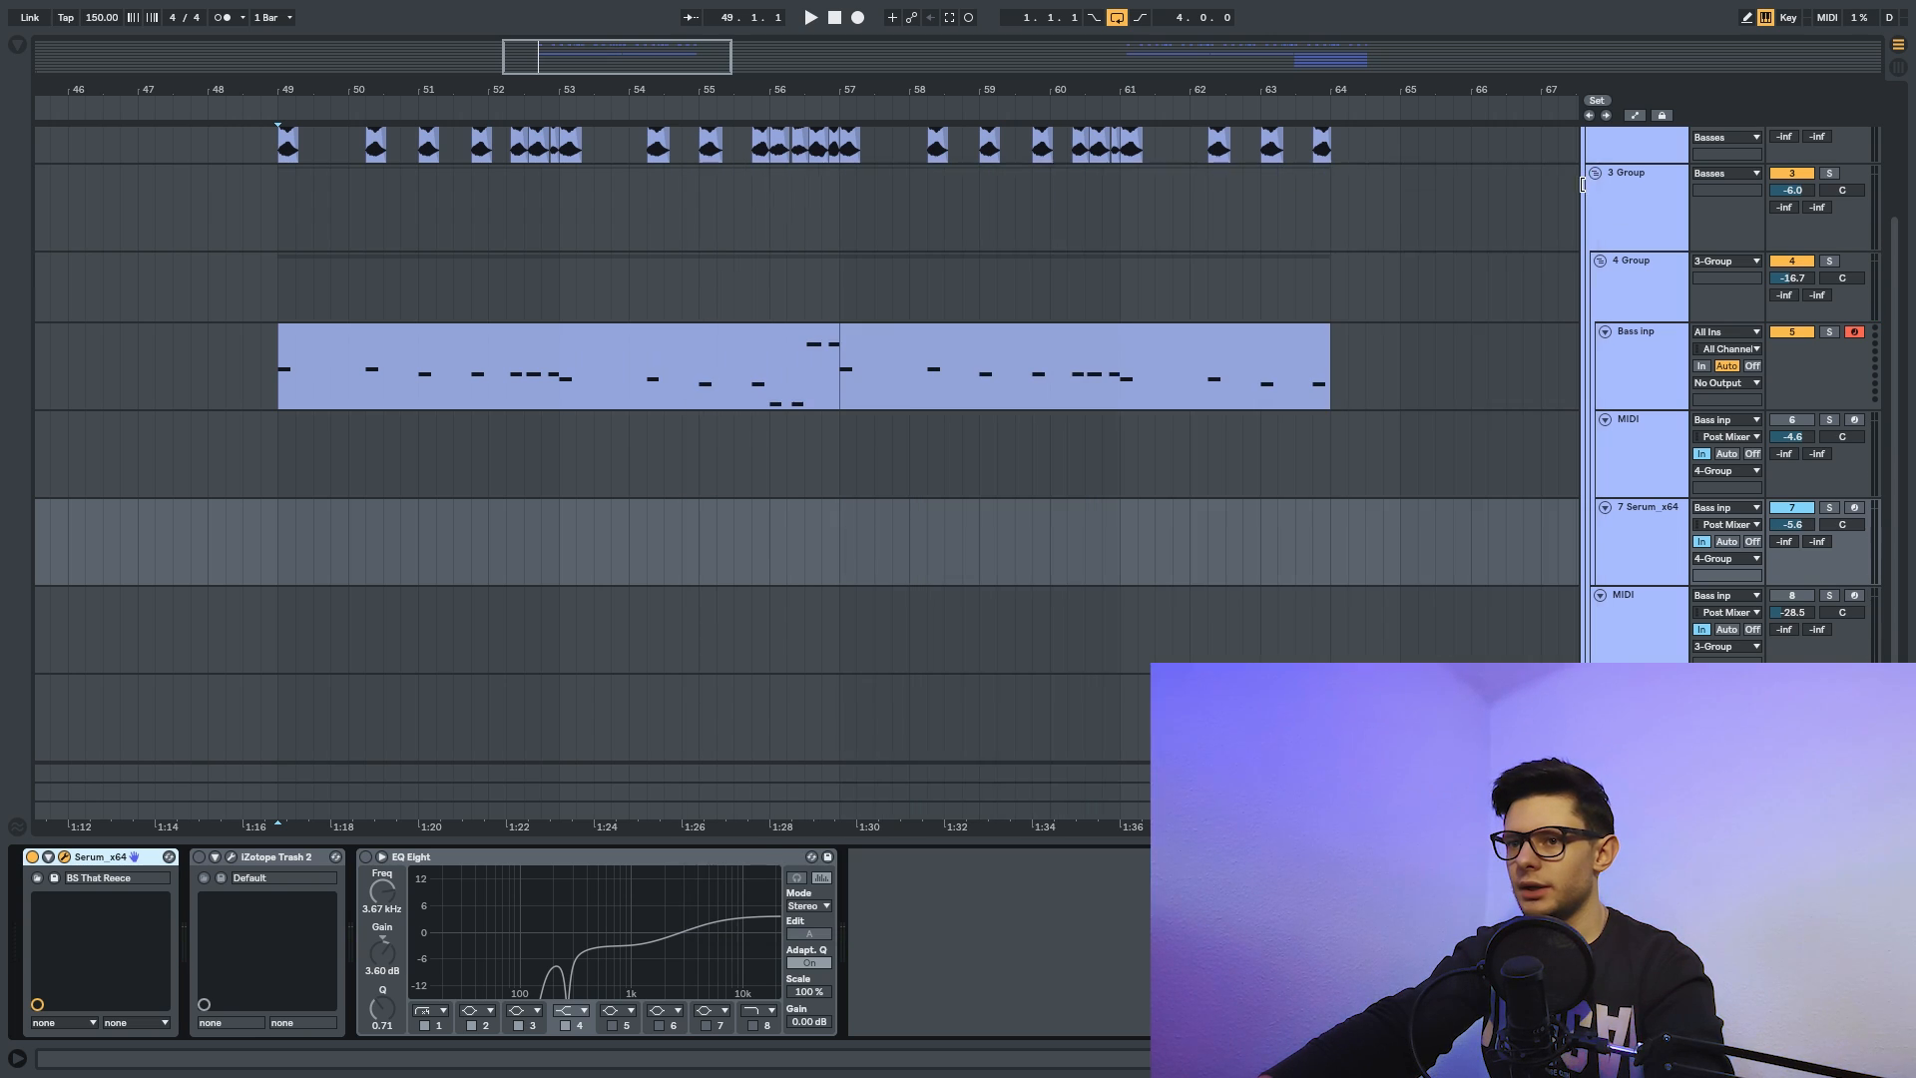
# Turn iZotope Trash 2 back on for the 7 Serum_x64 track and open its editor to hear the Convolve module.
pyautogui.click(286, 857)
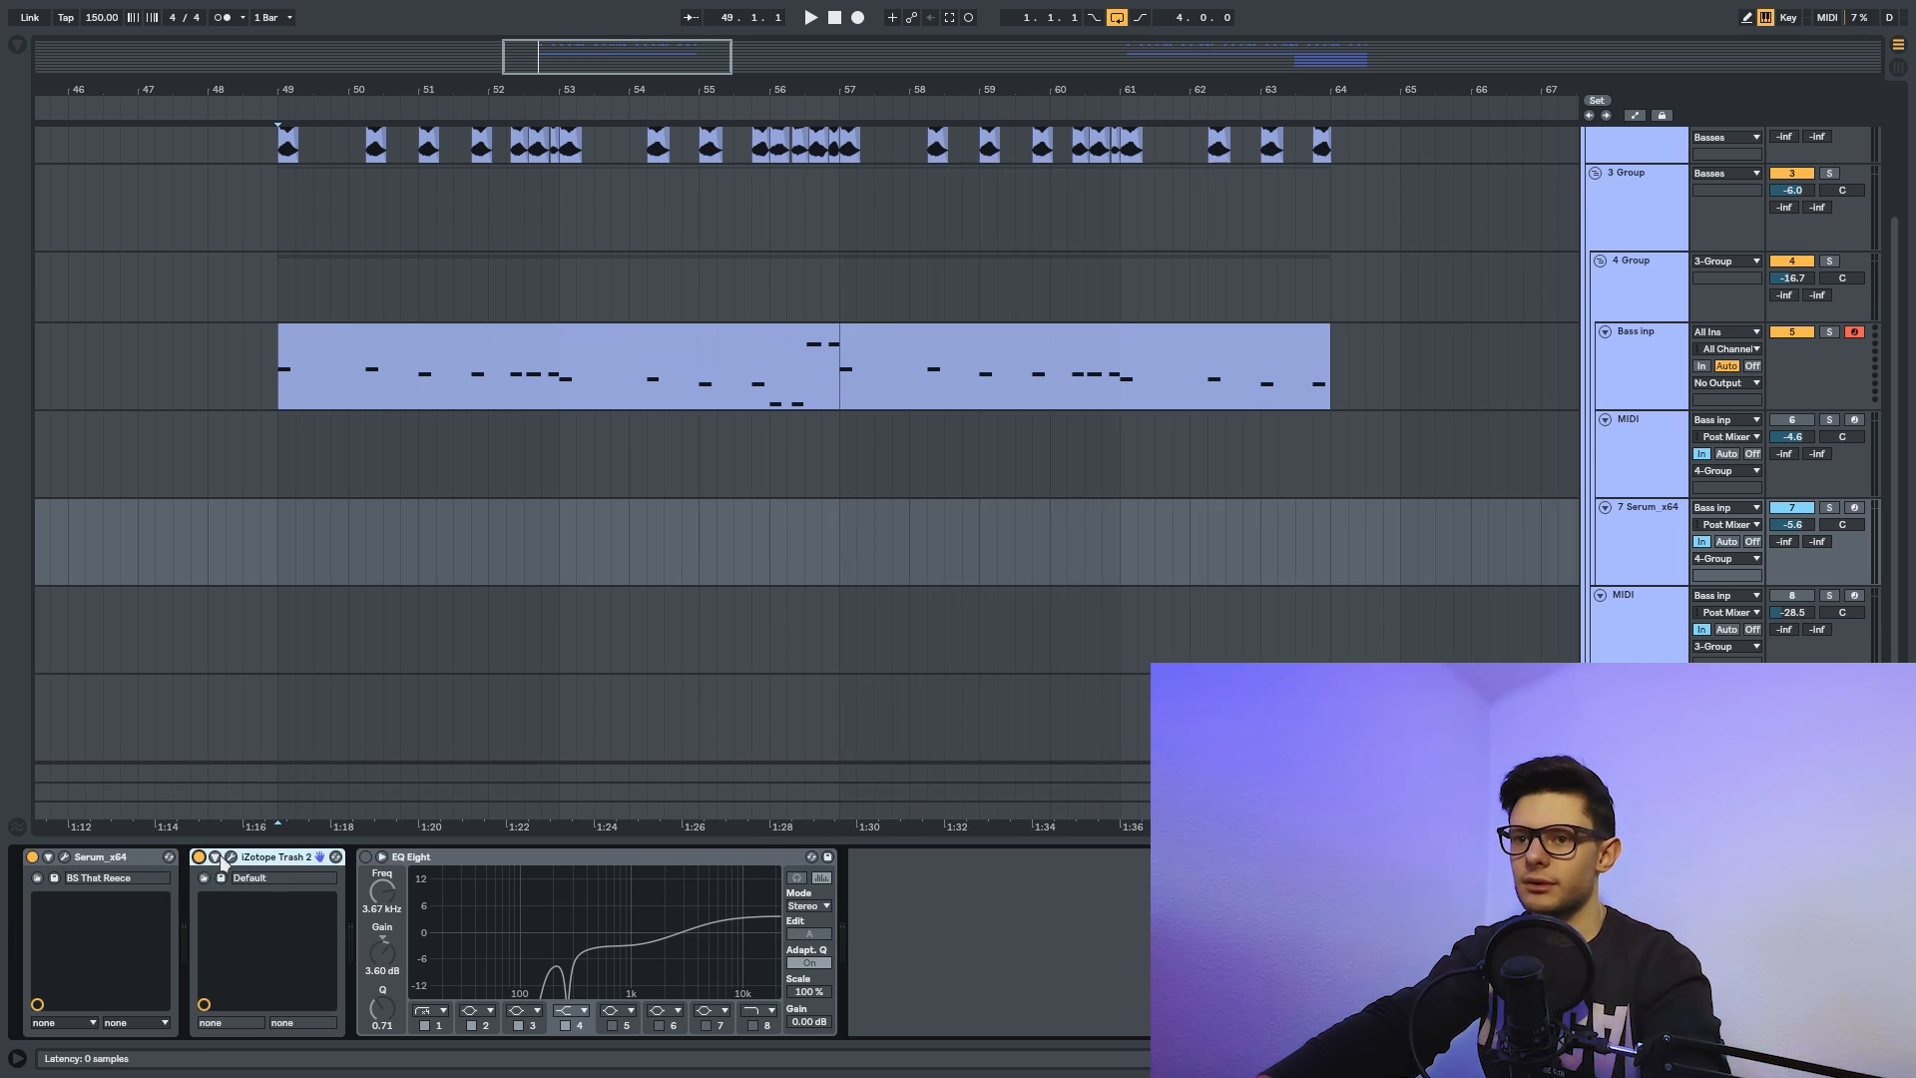
pyautogui.click(232, 857)
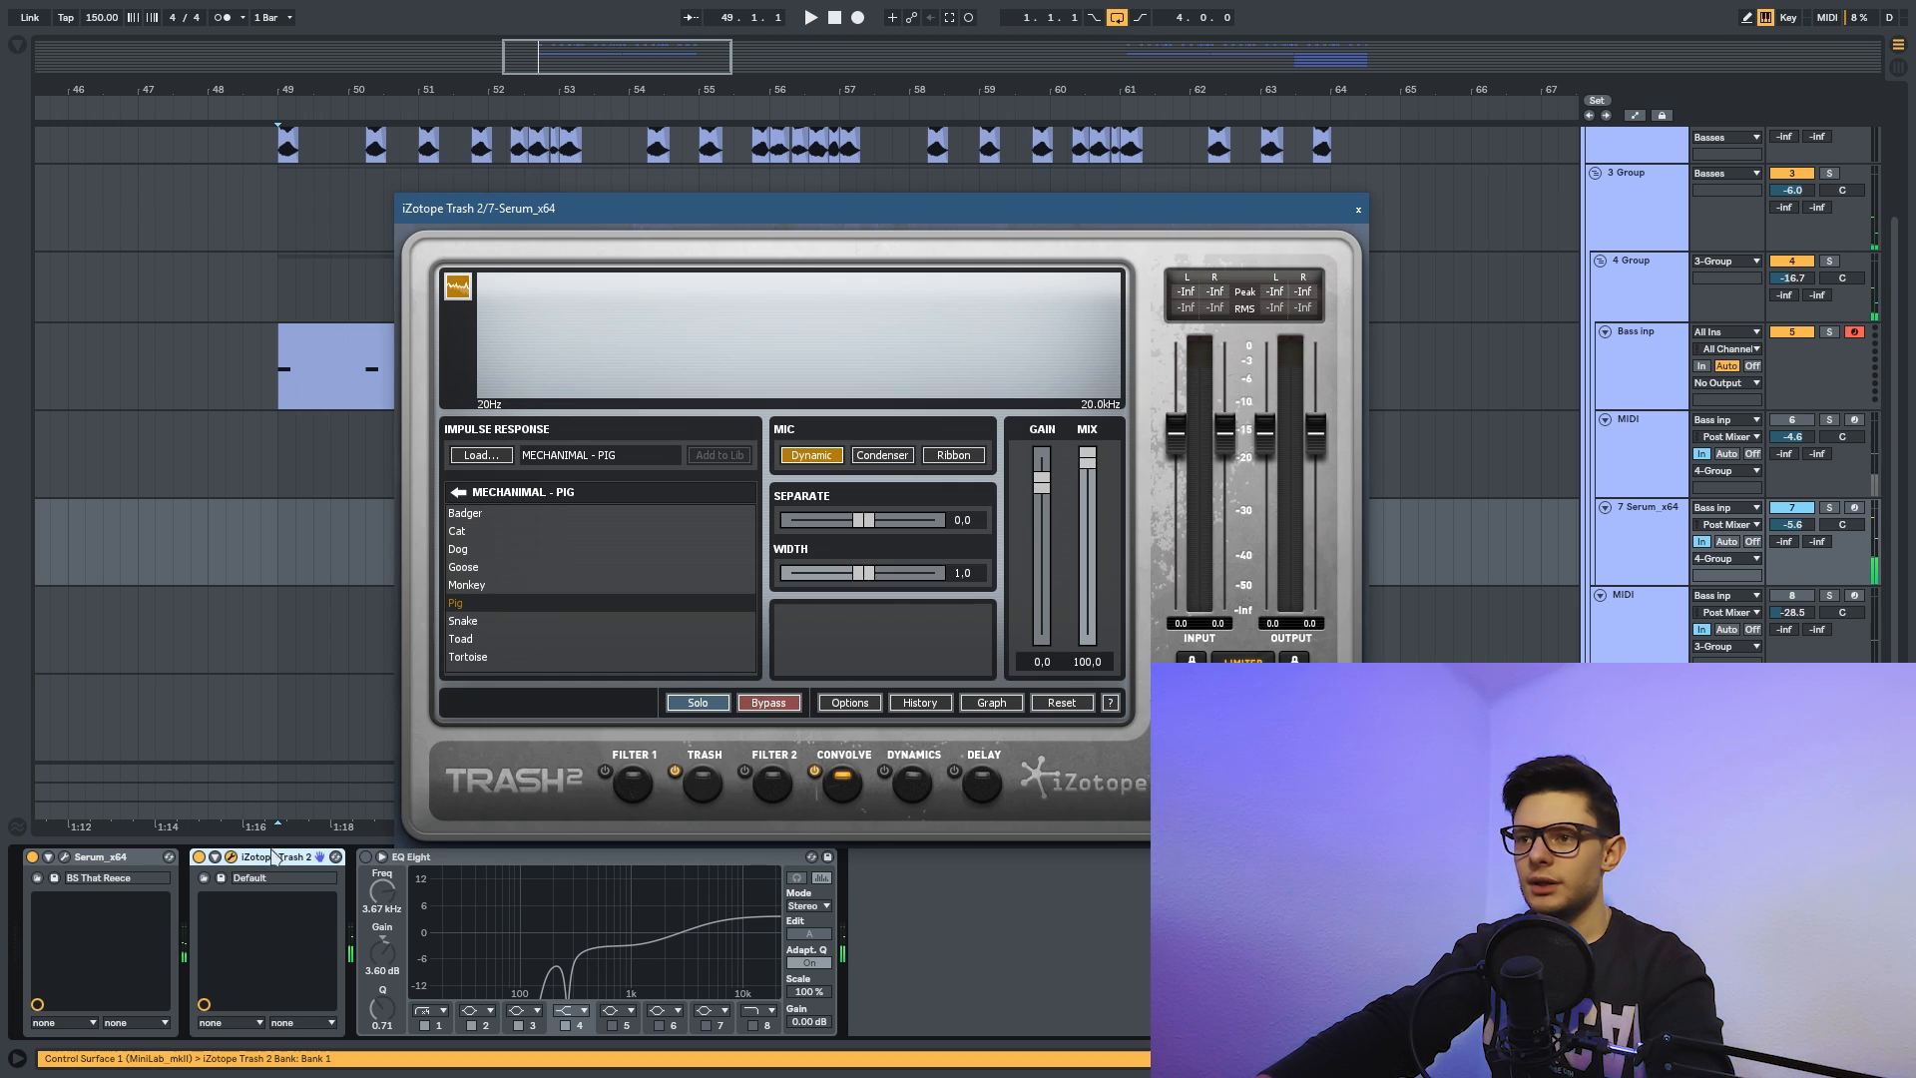
pyautogui.moveTo(743, 224); pyautogui.dragTo(807, 142)
pyautogui.press('a')
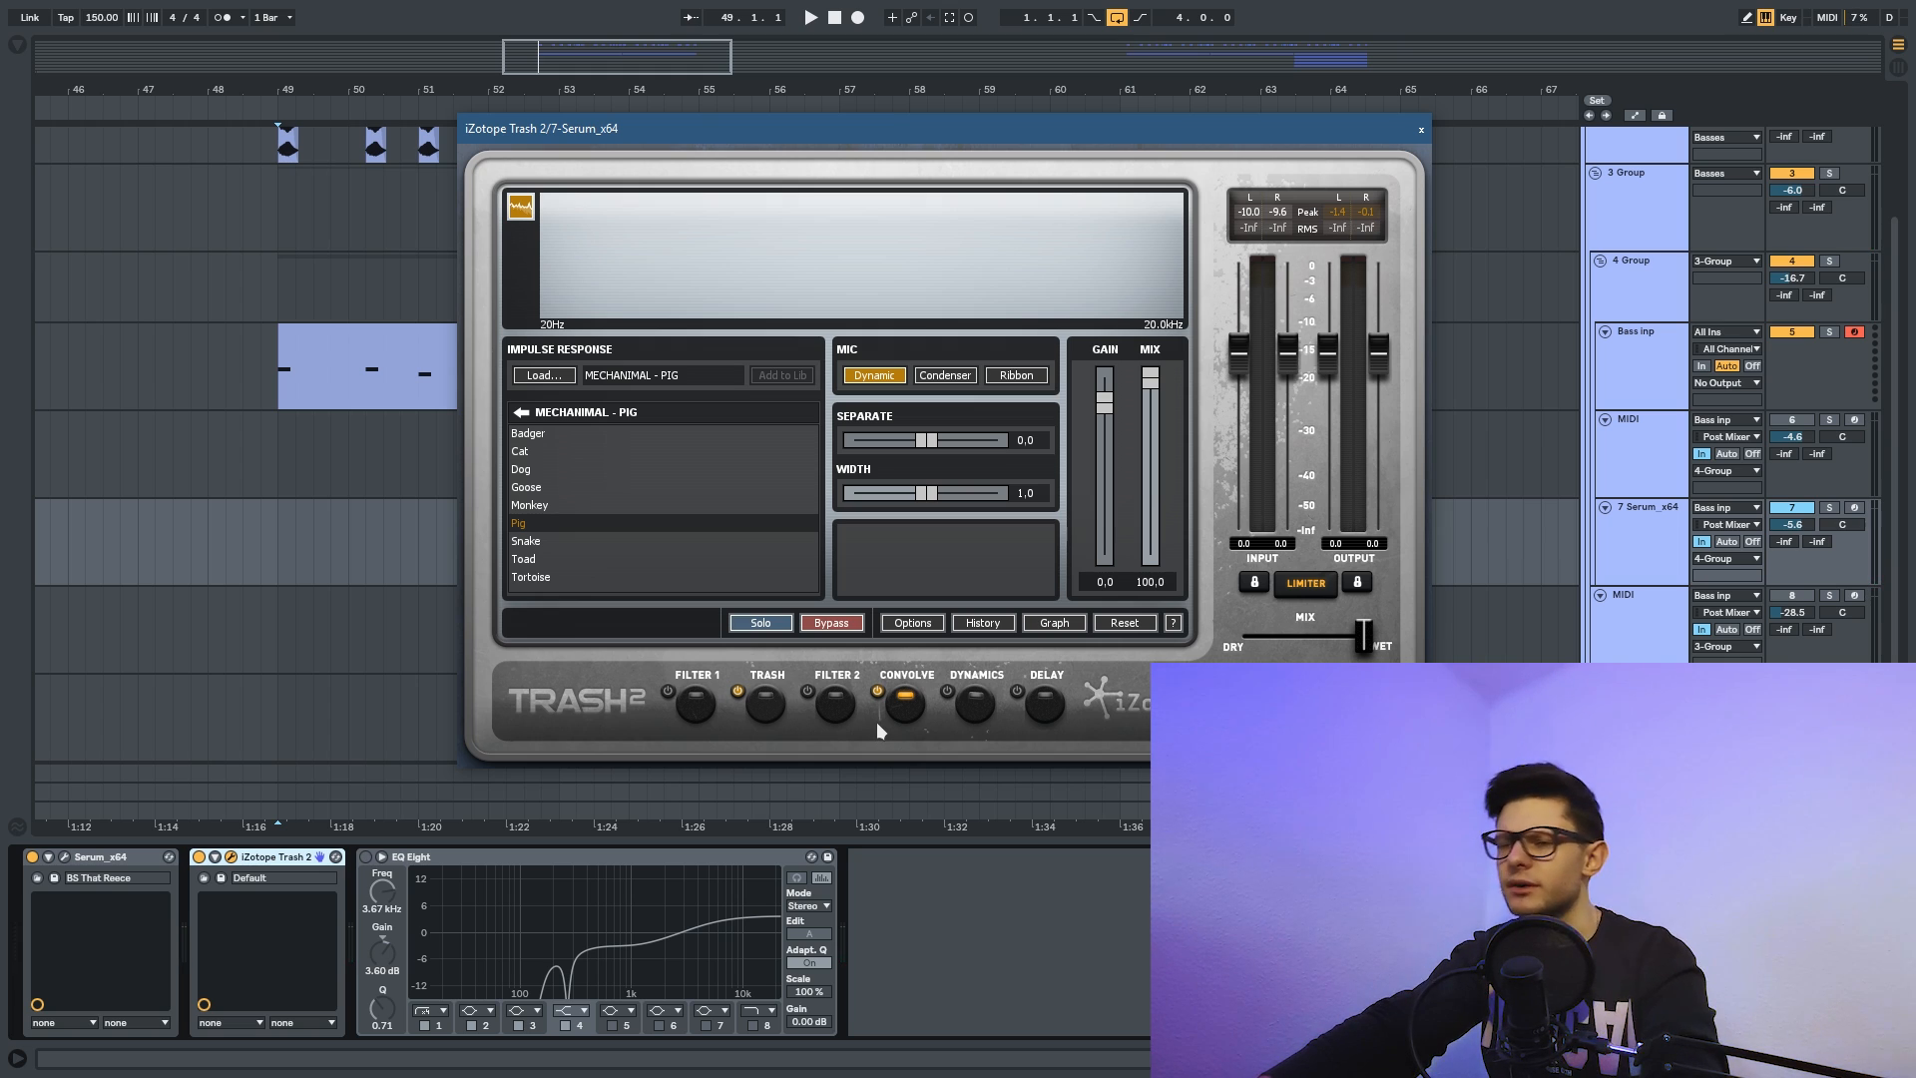
# Audition the Mechanimal impulse responses Monkey, Dog, Goose, Cat, Toad, Tortoise and Snake against Pig, ending on Pig.
pyautogui.click(521, 413)
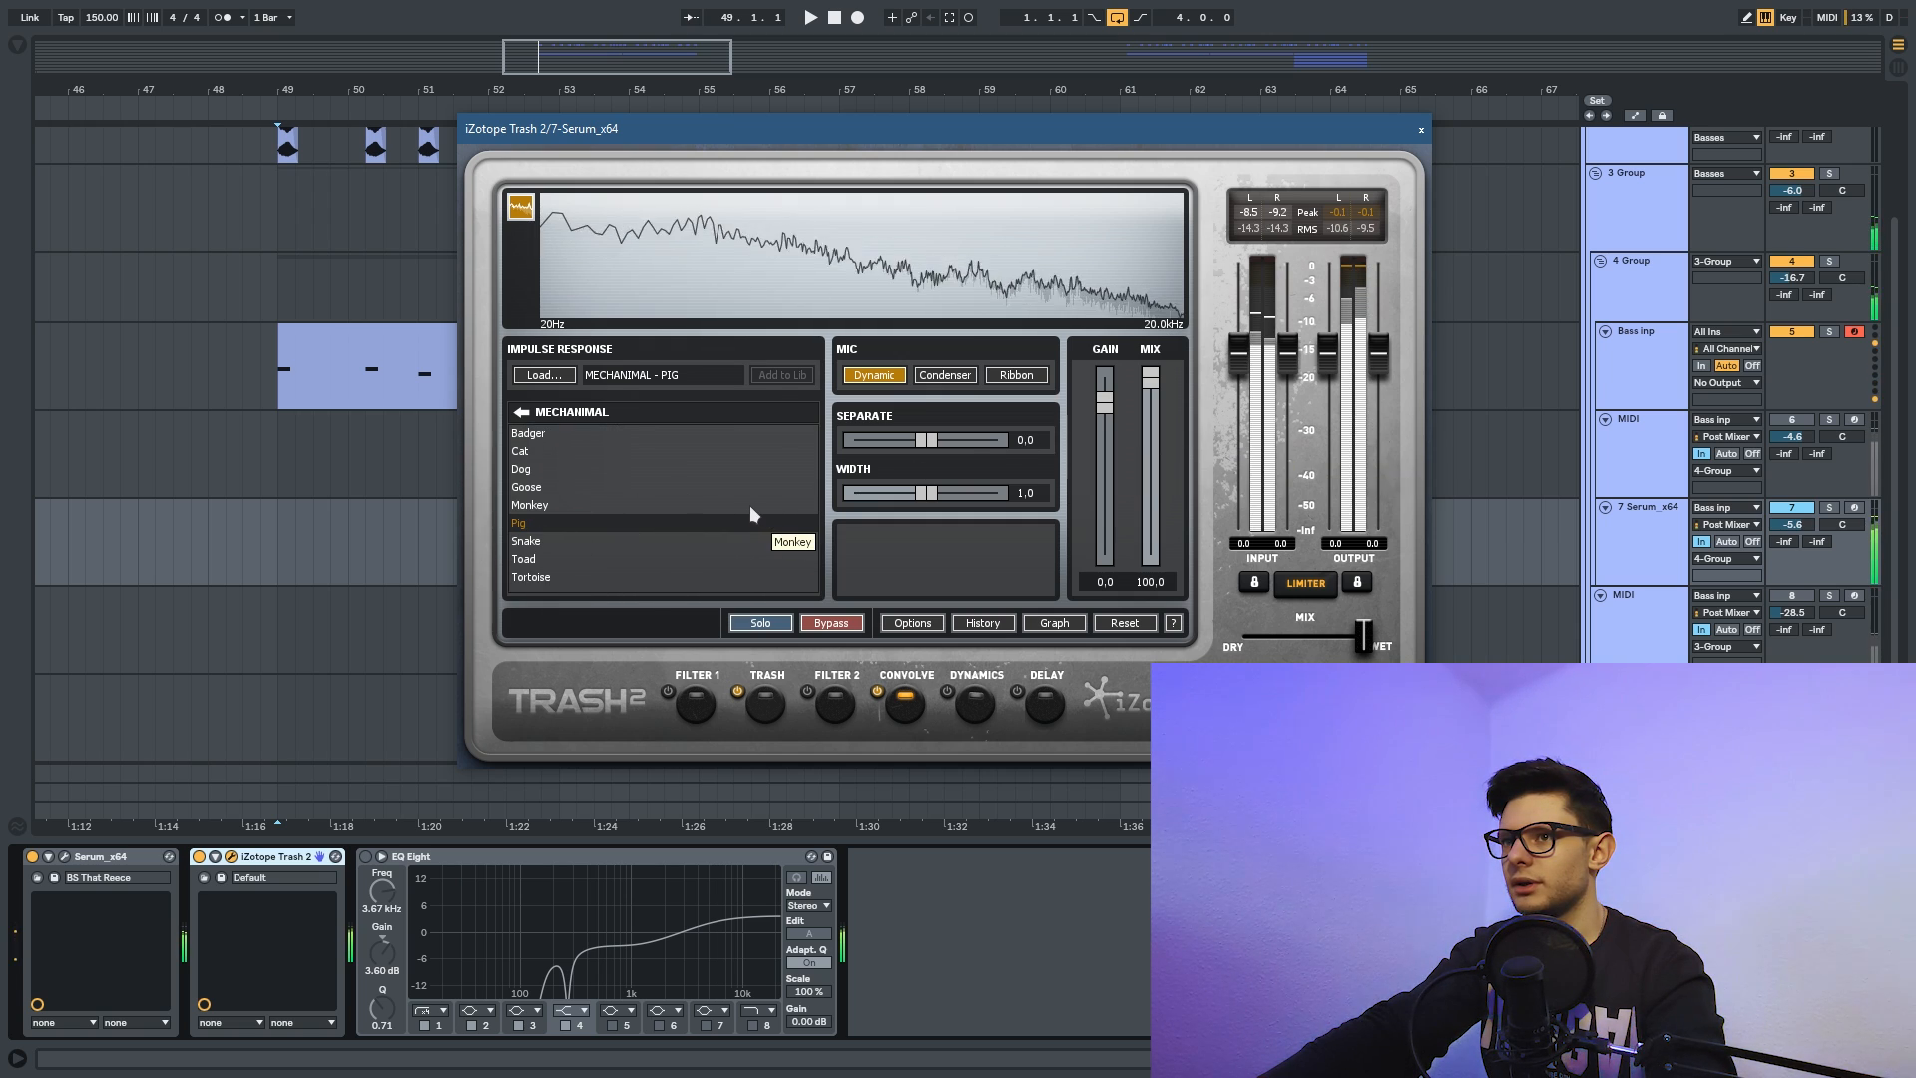
pyautogui.click(655, 501)
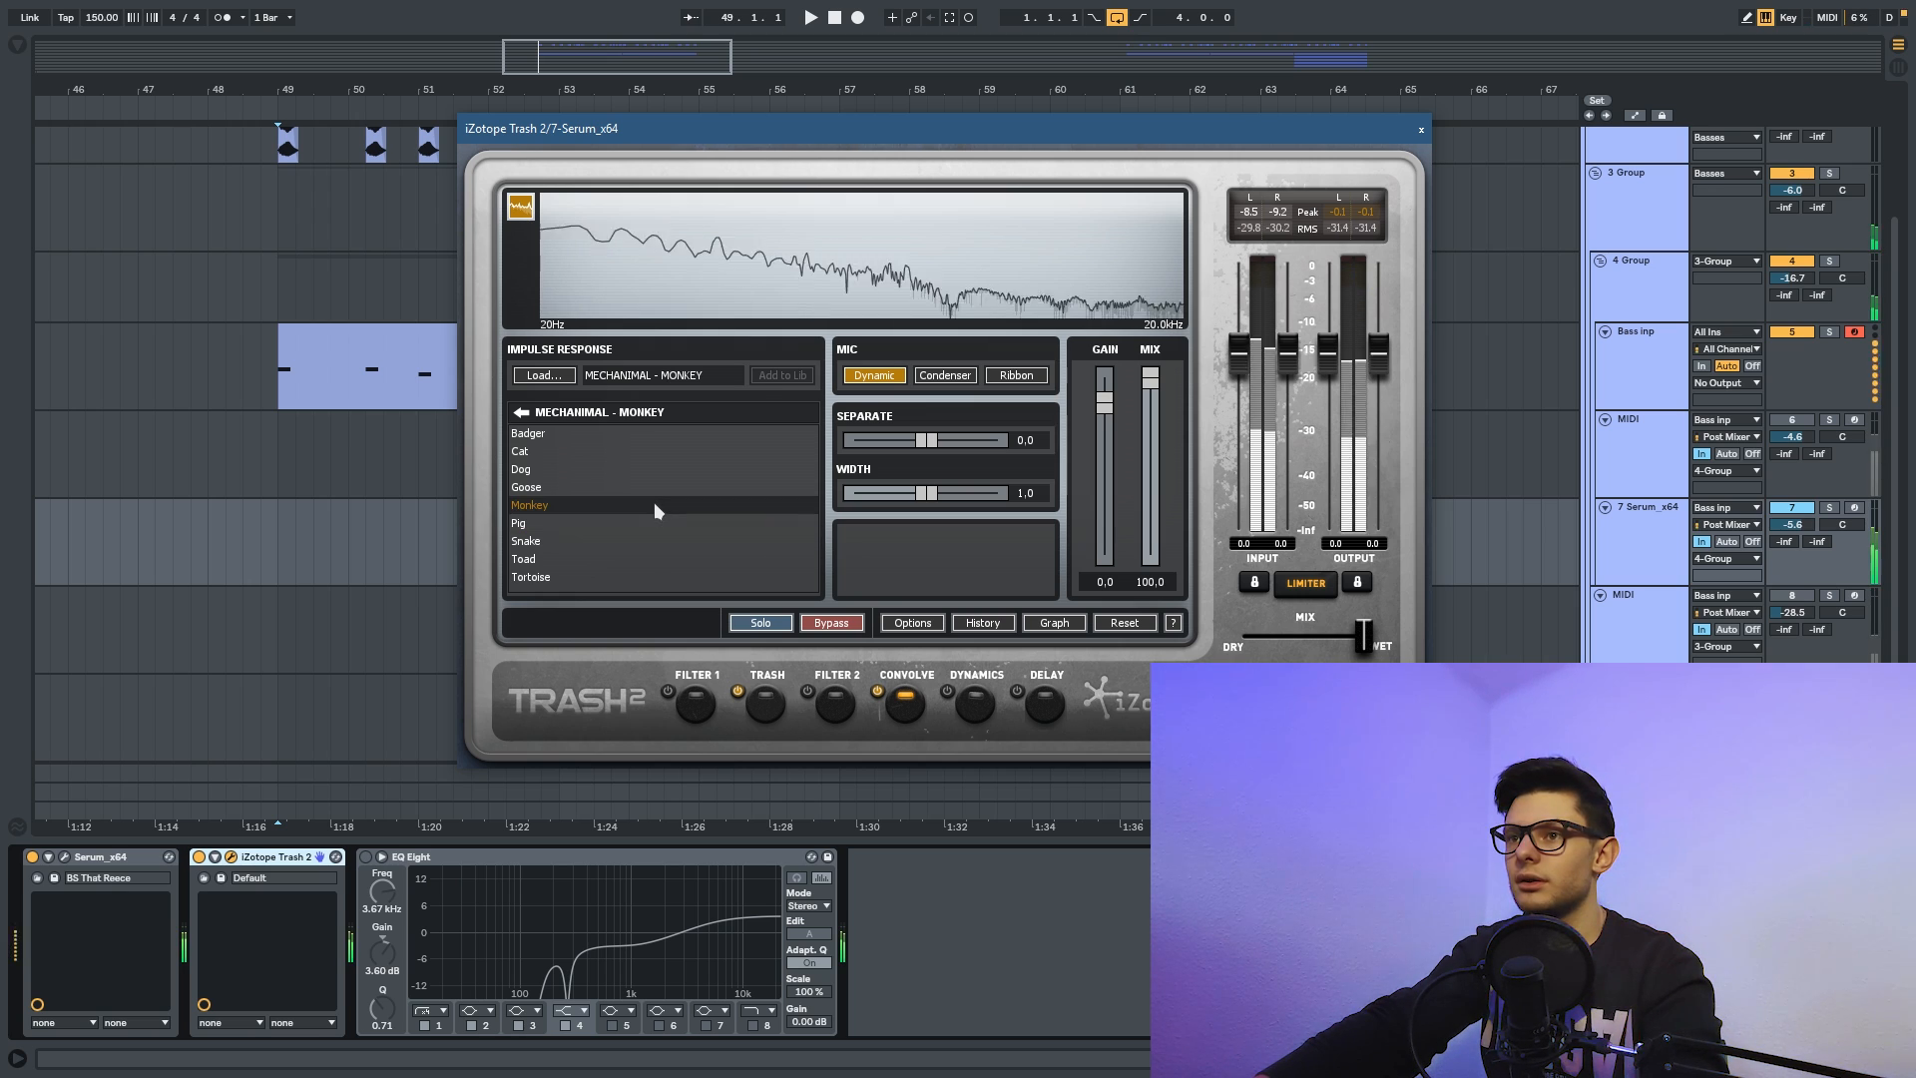
pyautogui.click(539, 474)
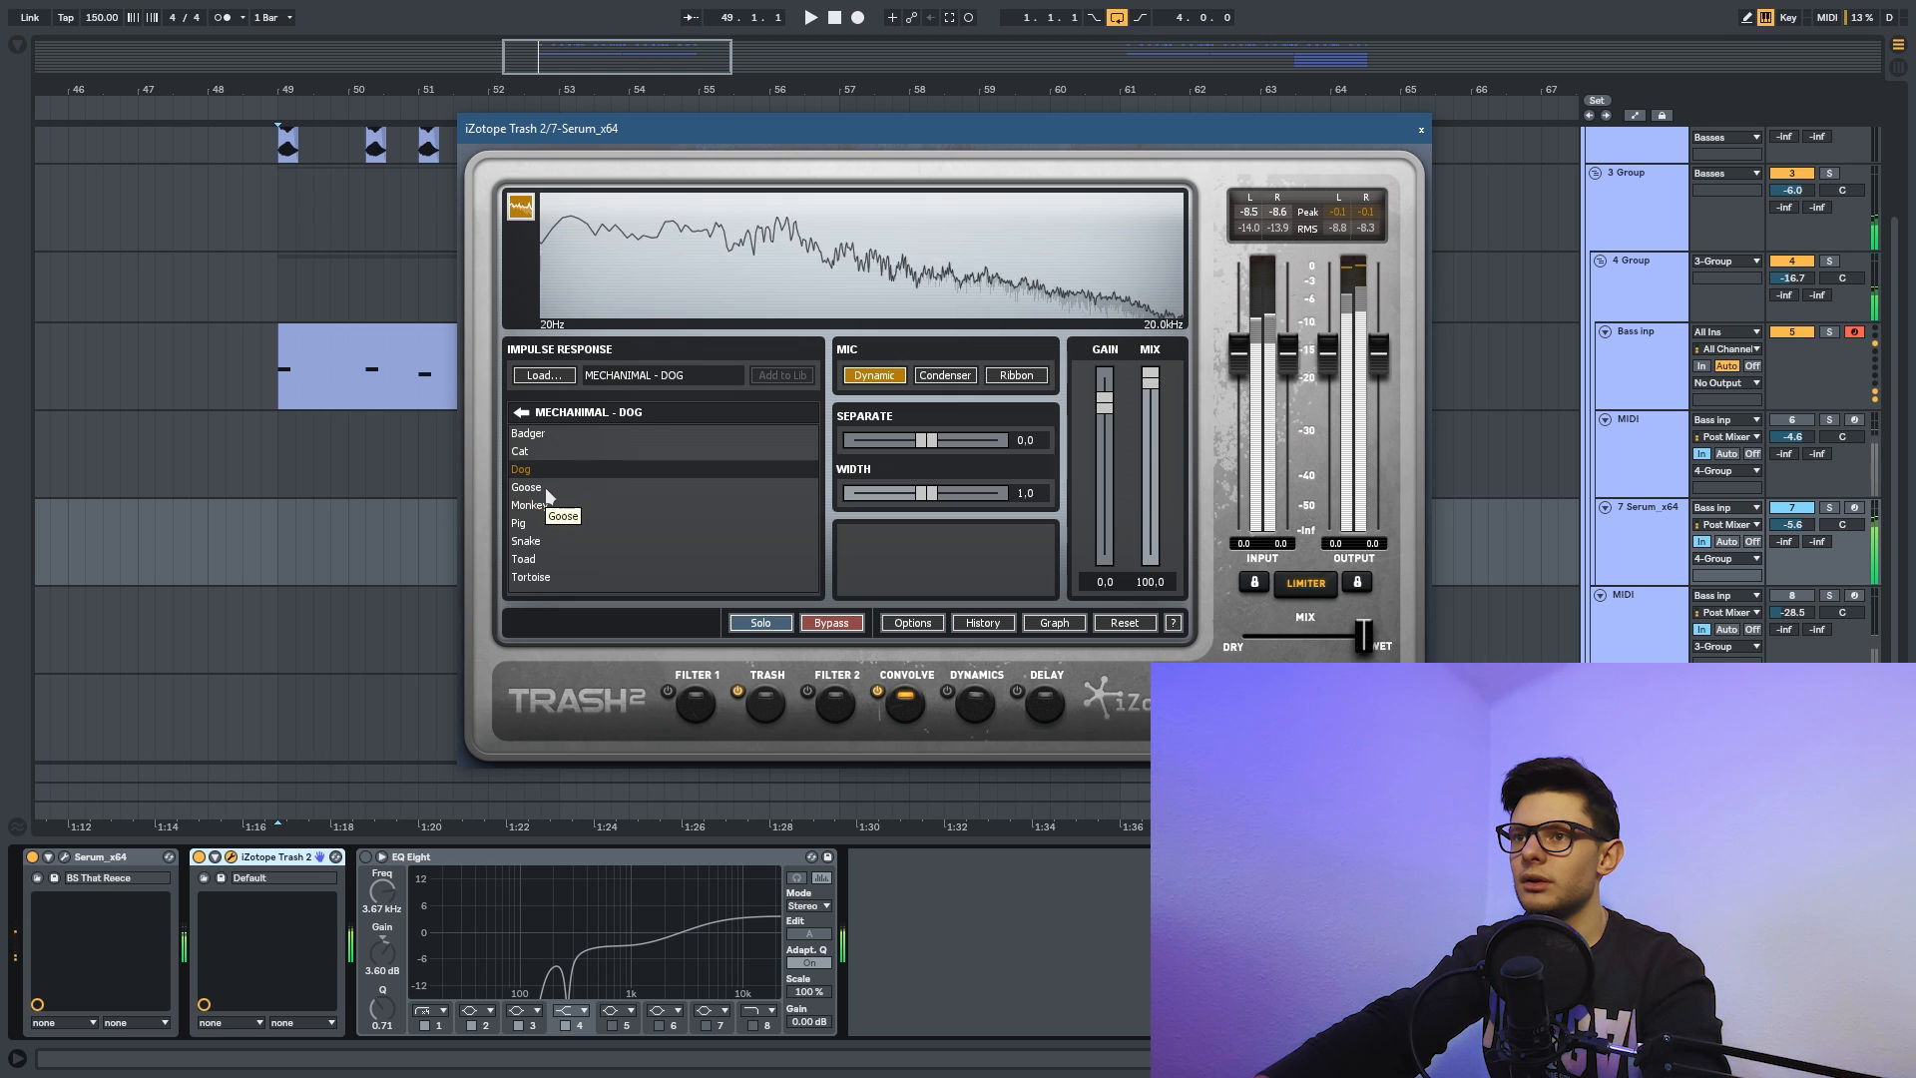
pyautogui.click(545, 487)
pyautogui.click(541, 452)
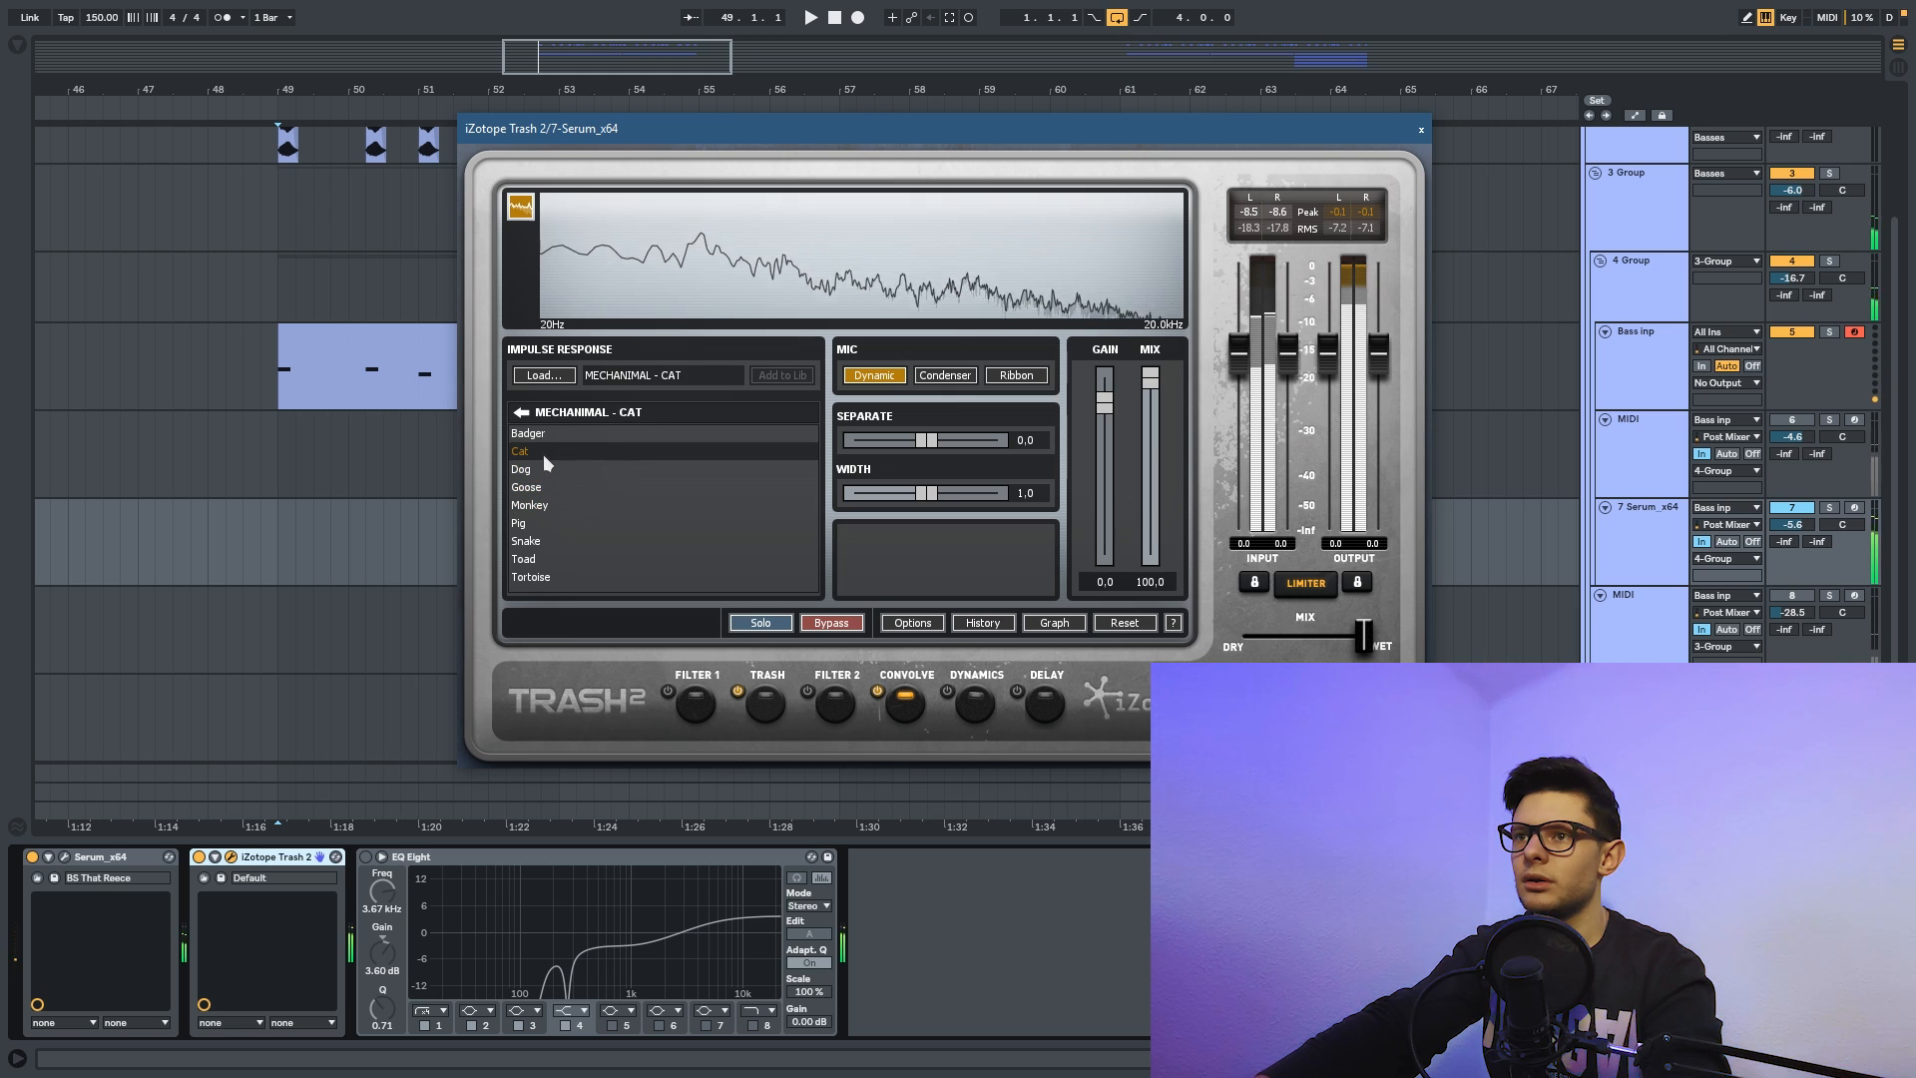
pyautogui.click(547, 559)
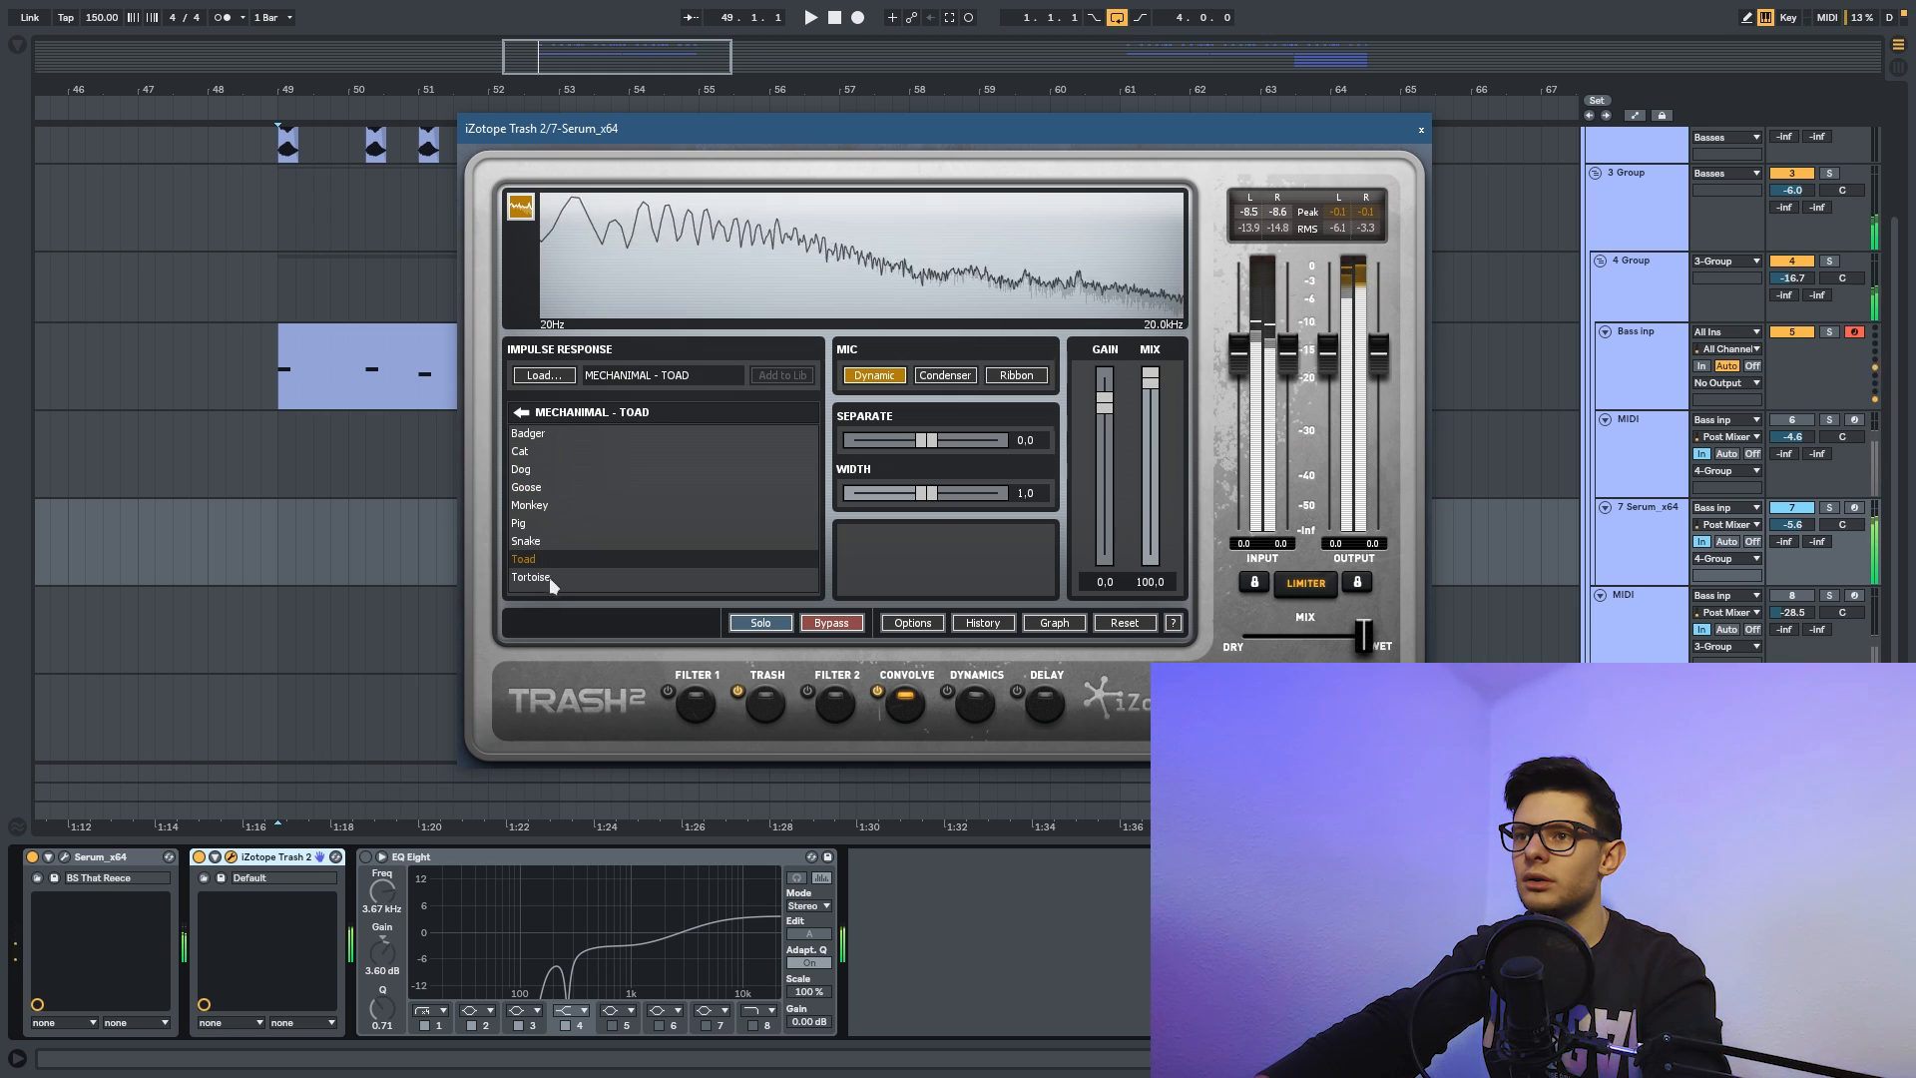
pyautogui.click(549, 578)
pyautogui.click(540, 540)
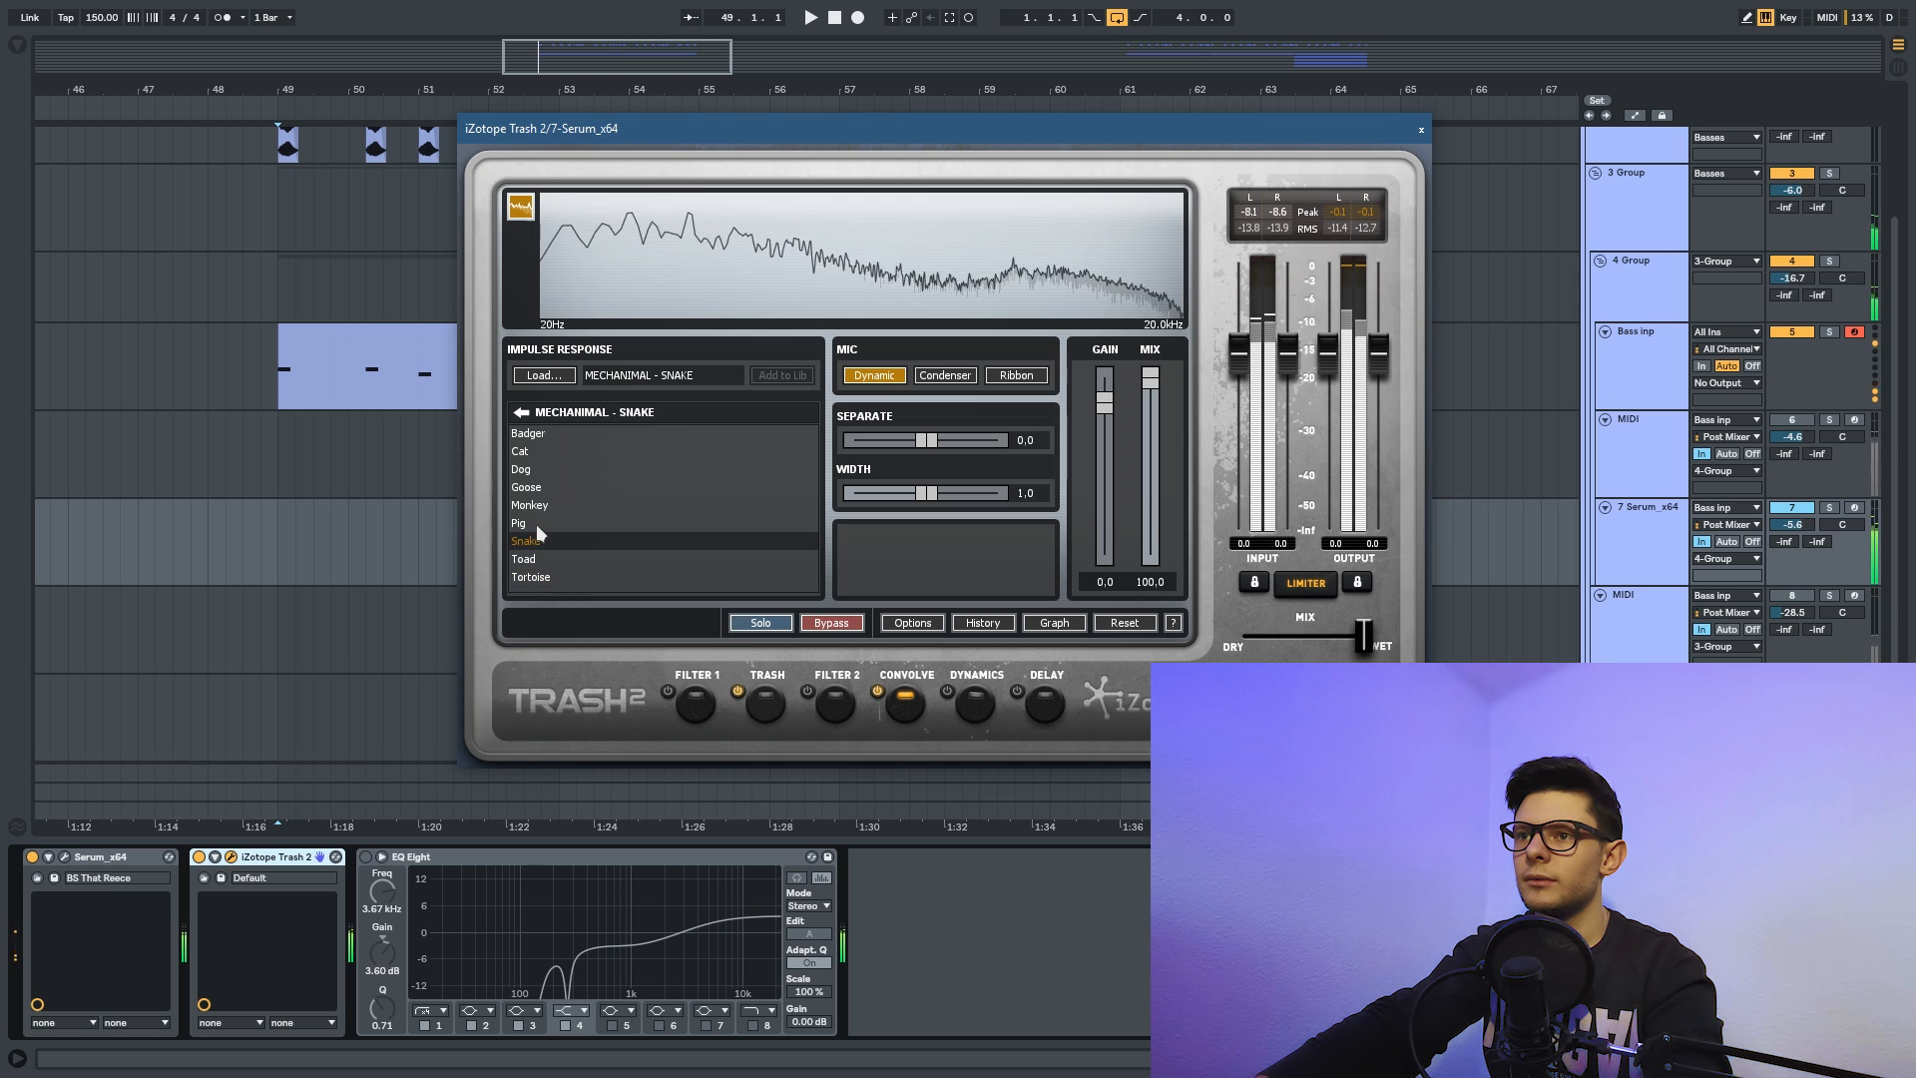
pyautogui.click(536, 524)
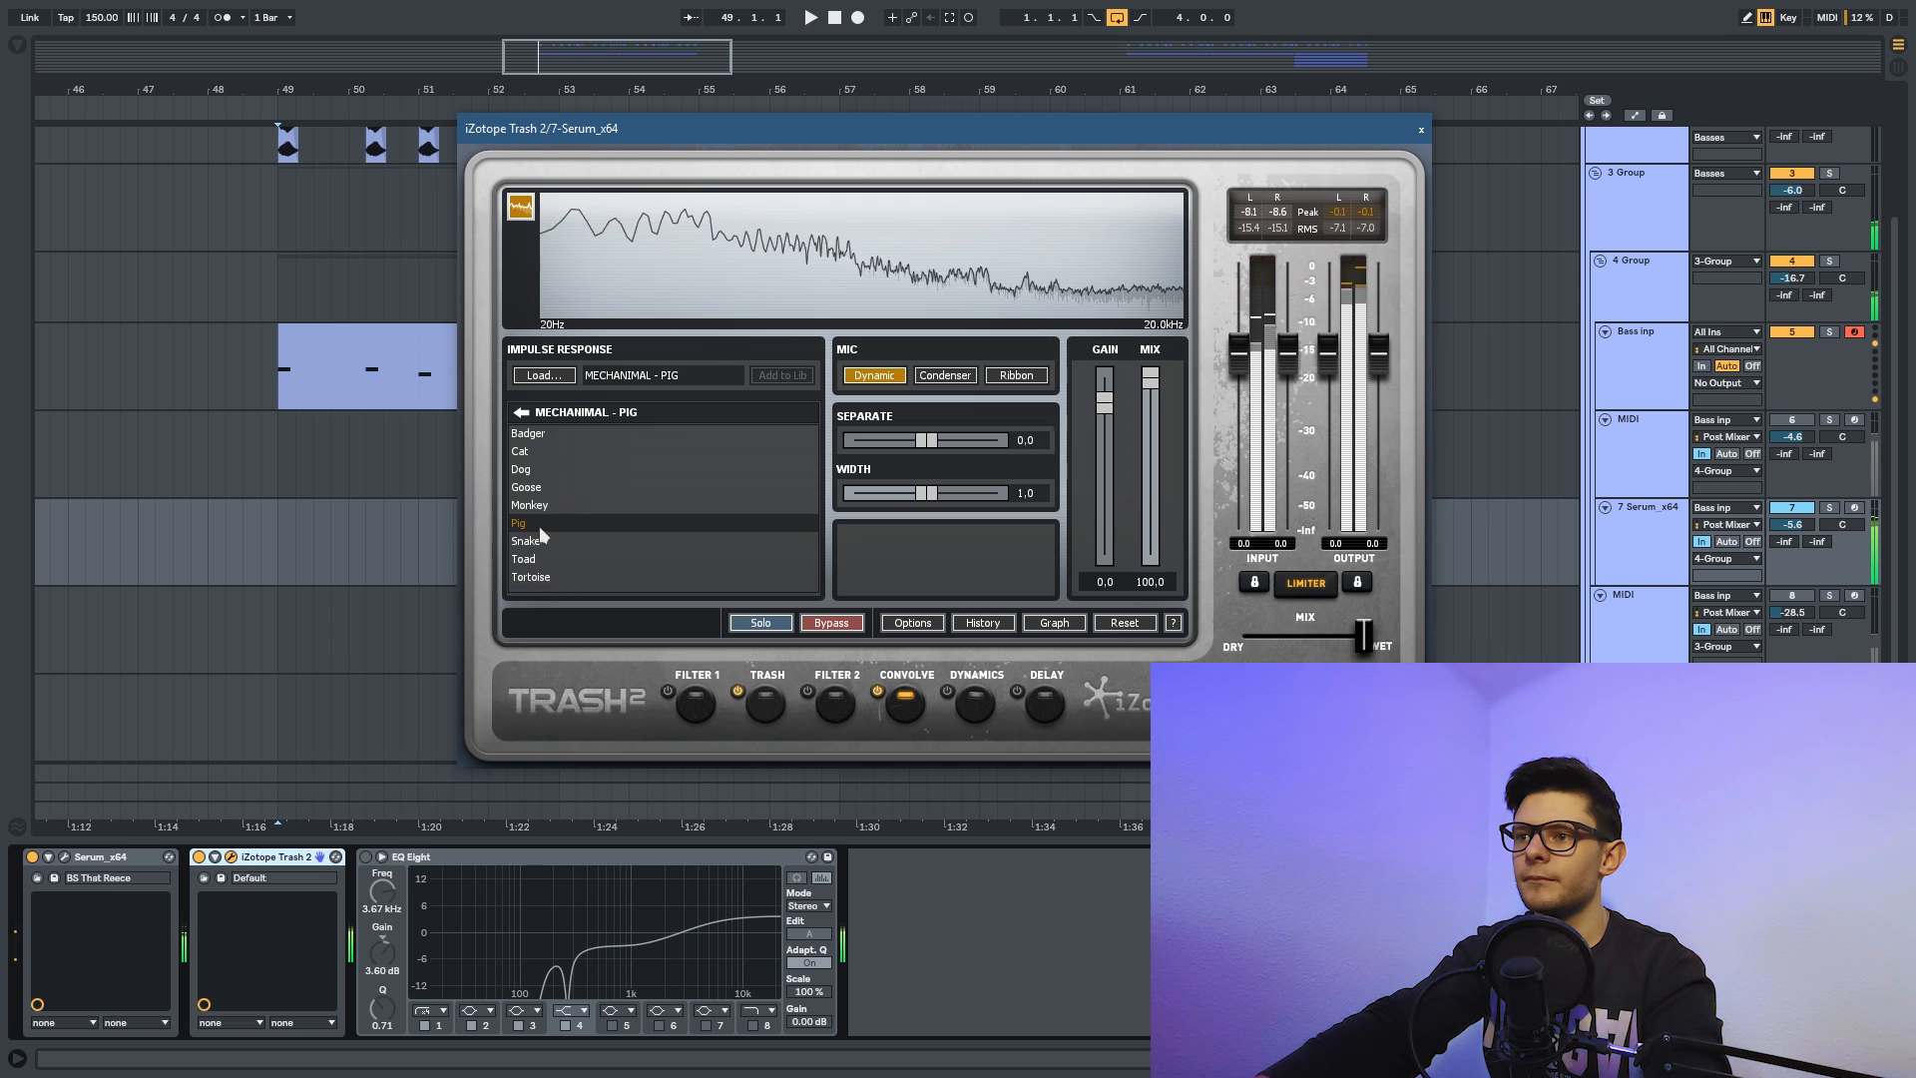
# Review the Trash module's distortion settings, close Trash 2 and turn the track's EQ Eight back on.
pyautogui.click(763, 703)
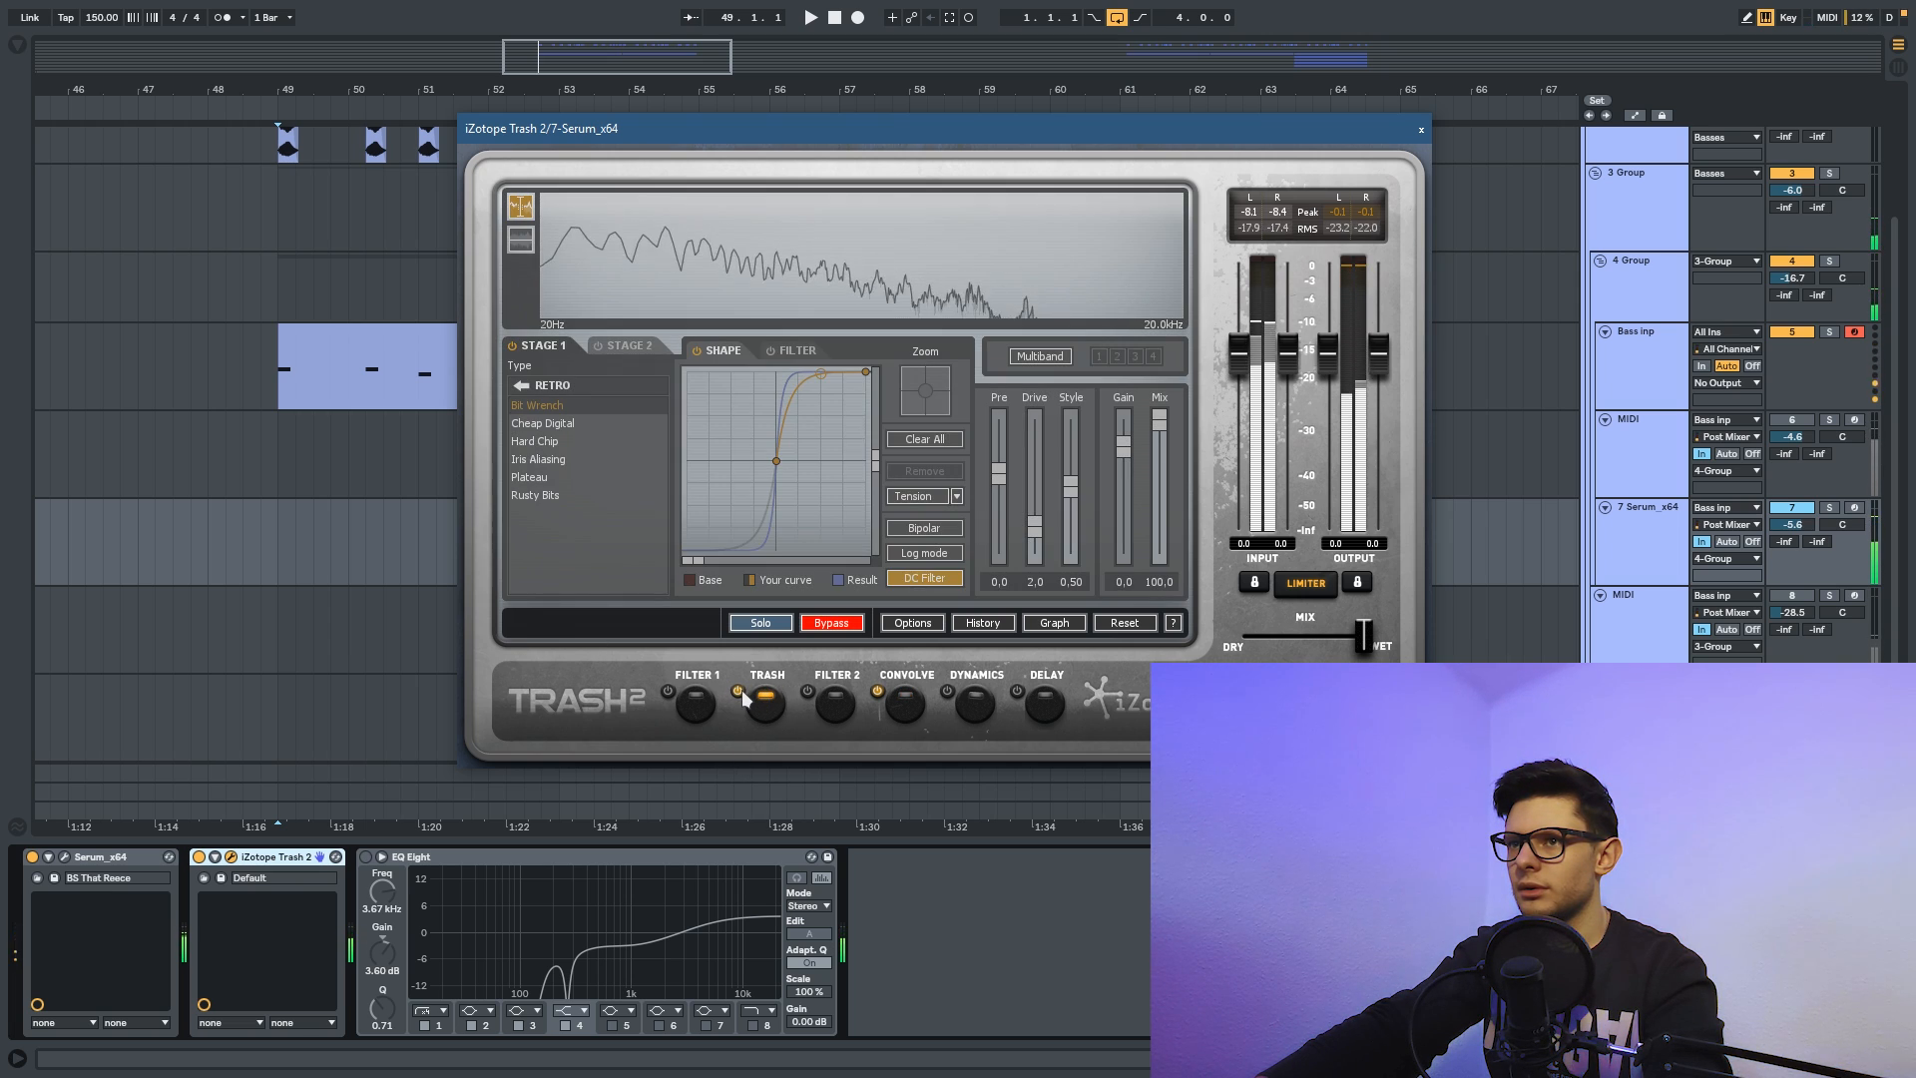
pyautogui.hotkey('ctrl', 'alt', 'p')
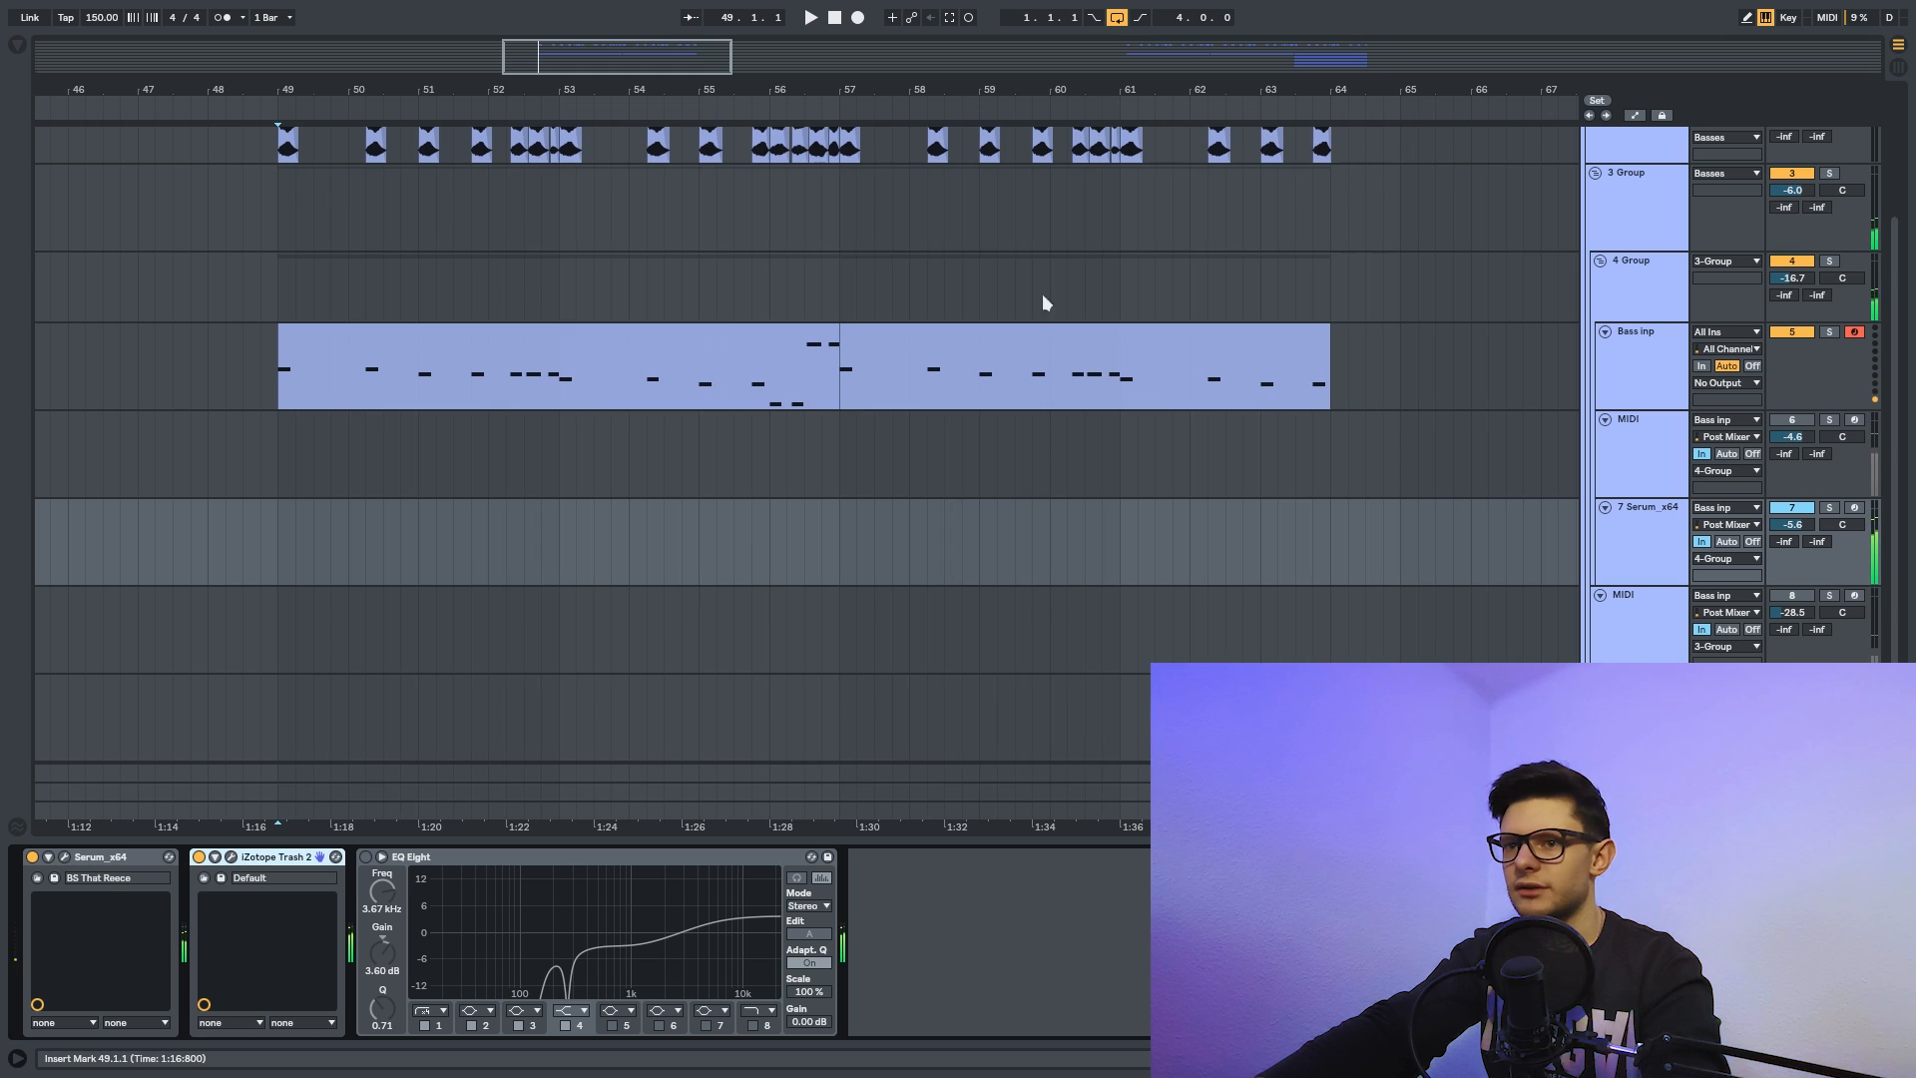
pyautogui.click(367, 857)
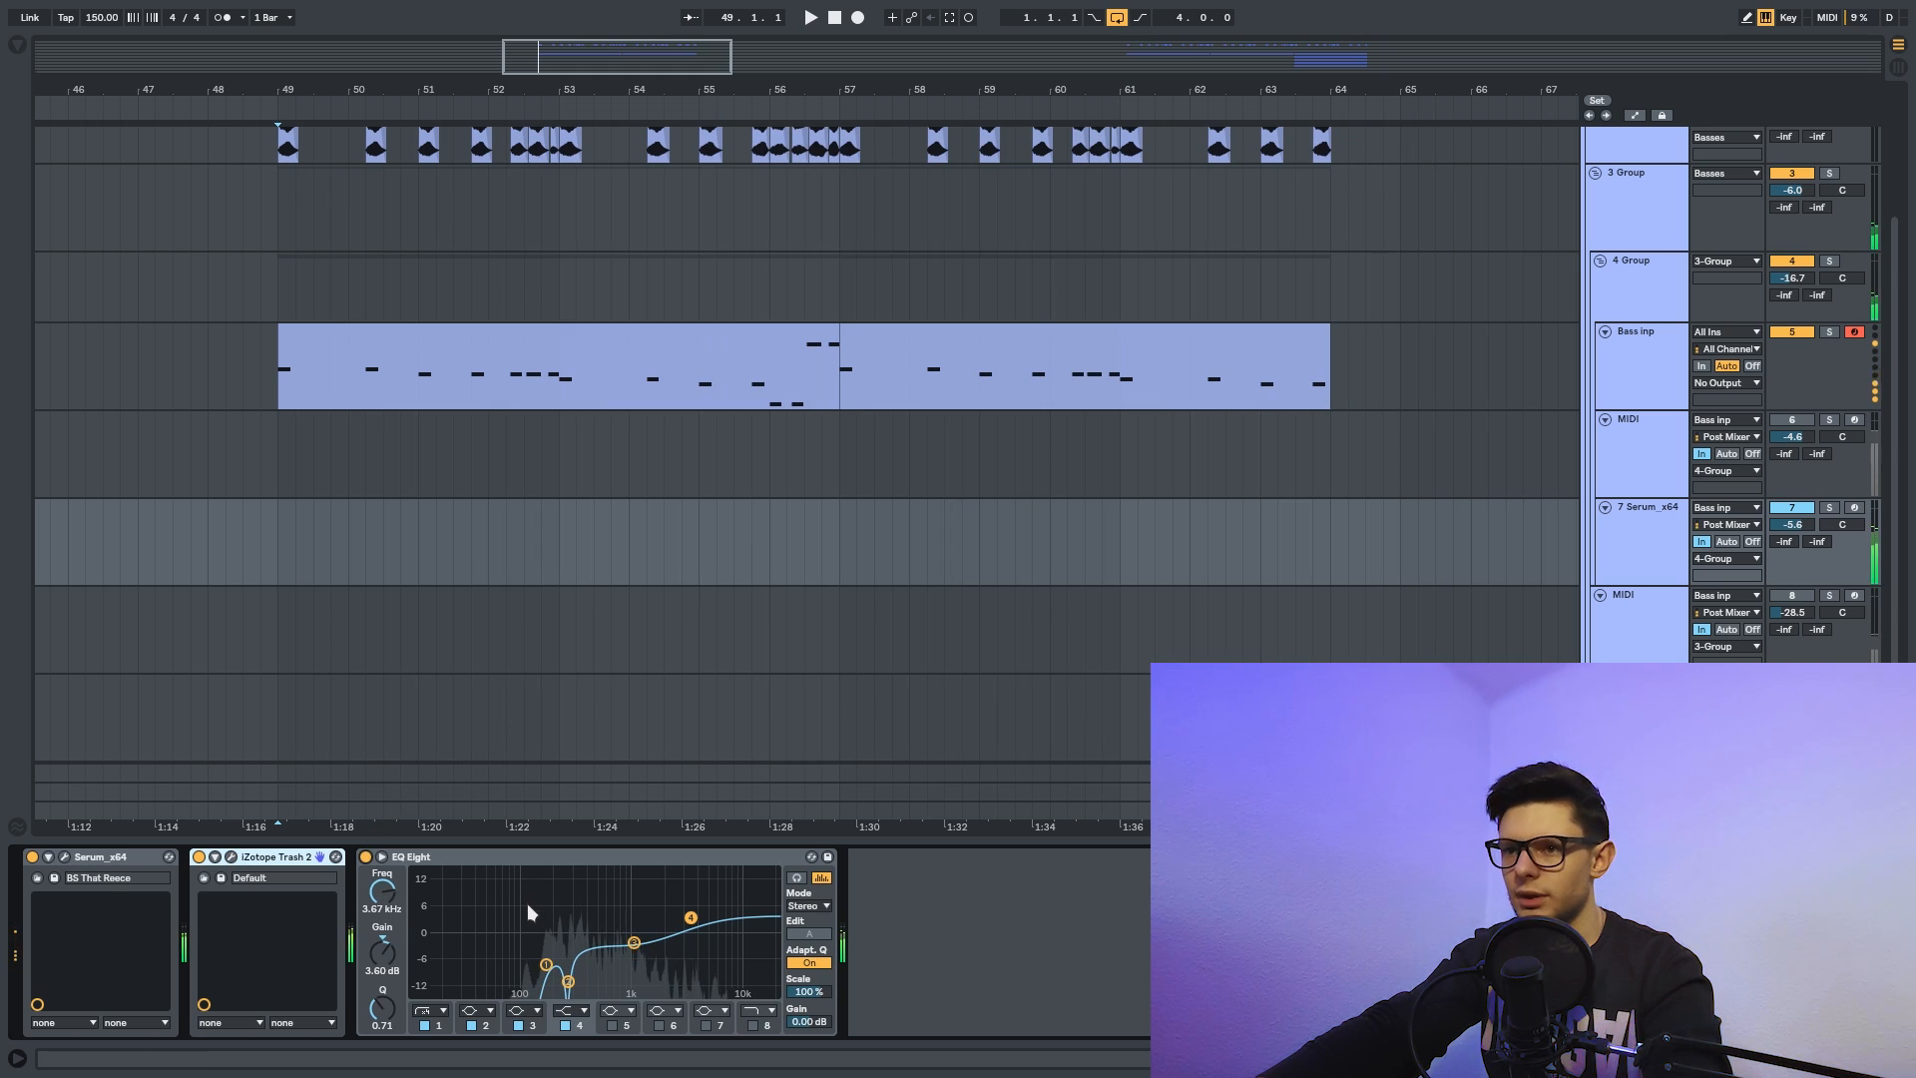
# Mute the 7 Serum_x64 track and open the BS Pure Shifting Reese patch in Serum on MIDI track 8.
pyautogui.click(1843, 476)
pyautogui.scroll(-1, 1843, 477)
pyautogui.click(1633, 586)
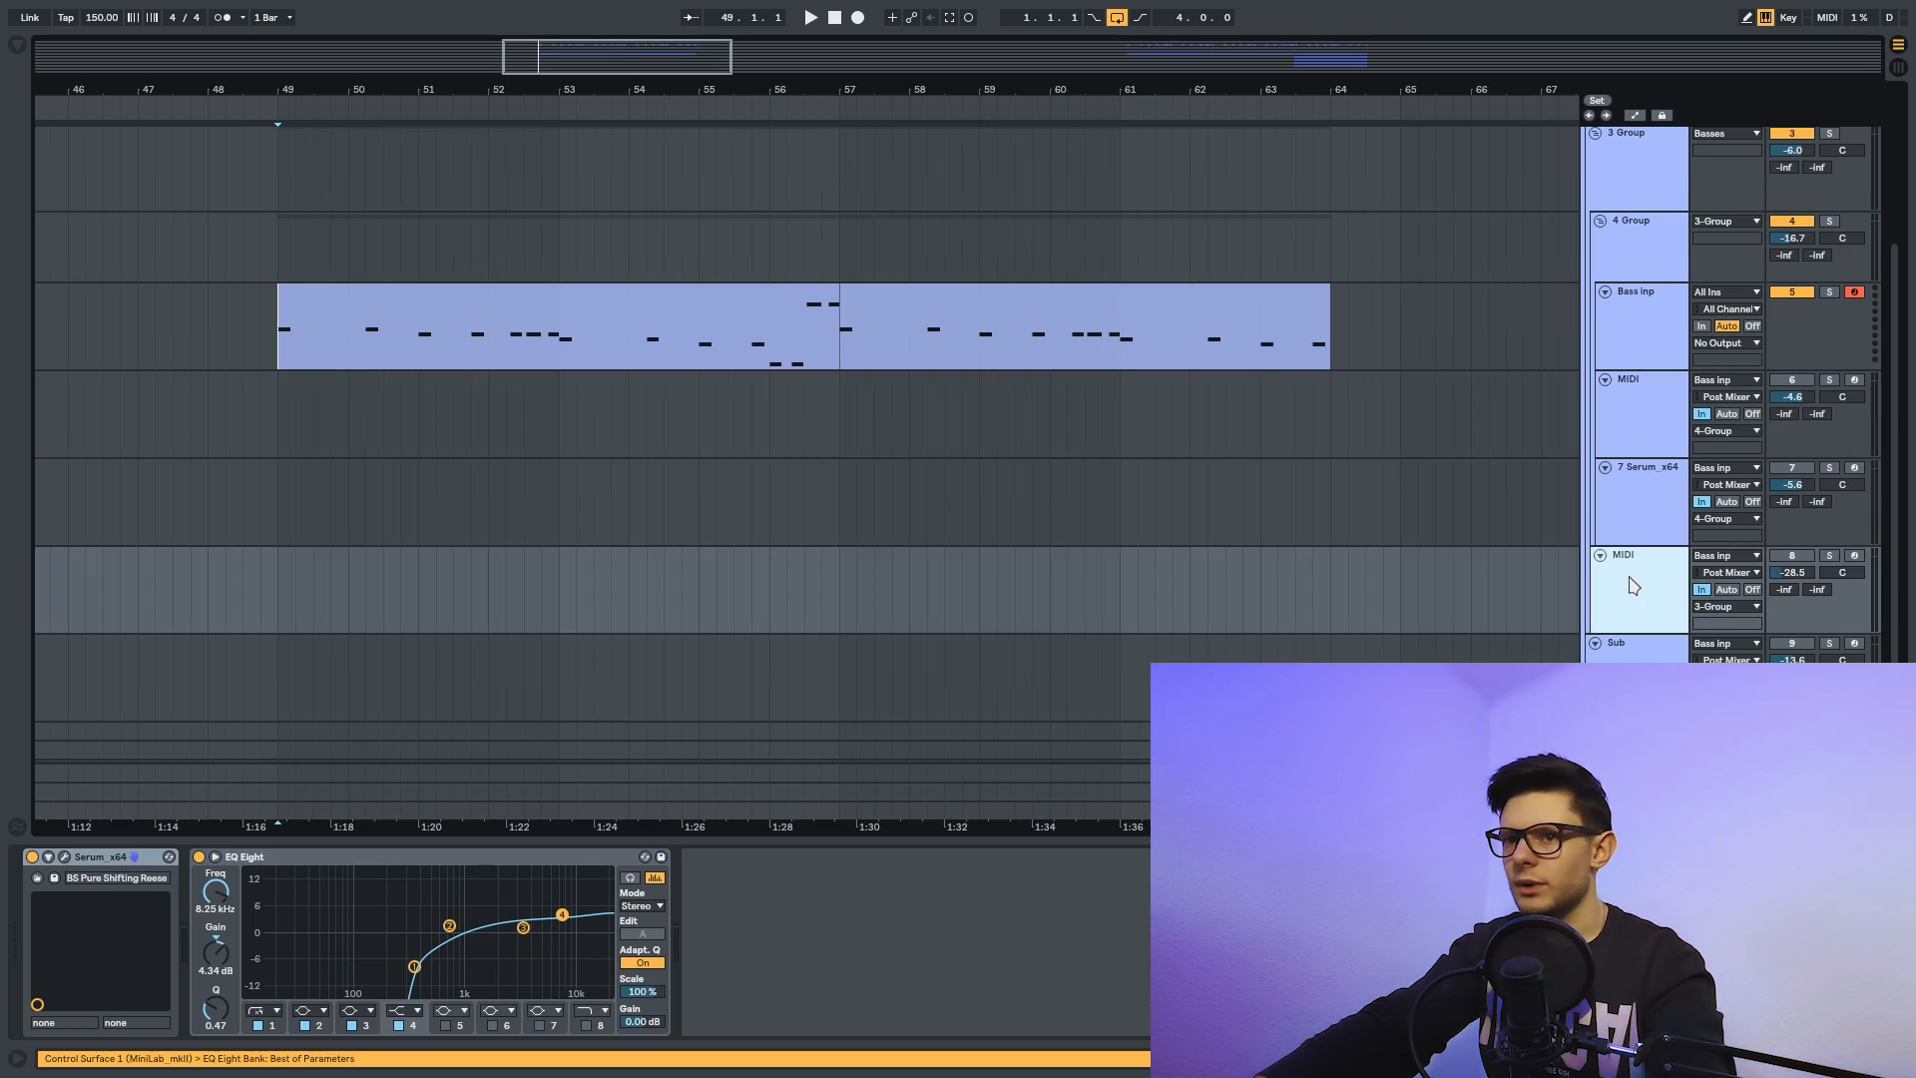
pyautogui.click(64, 858)
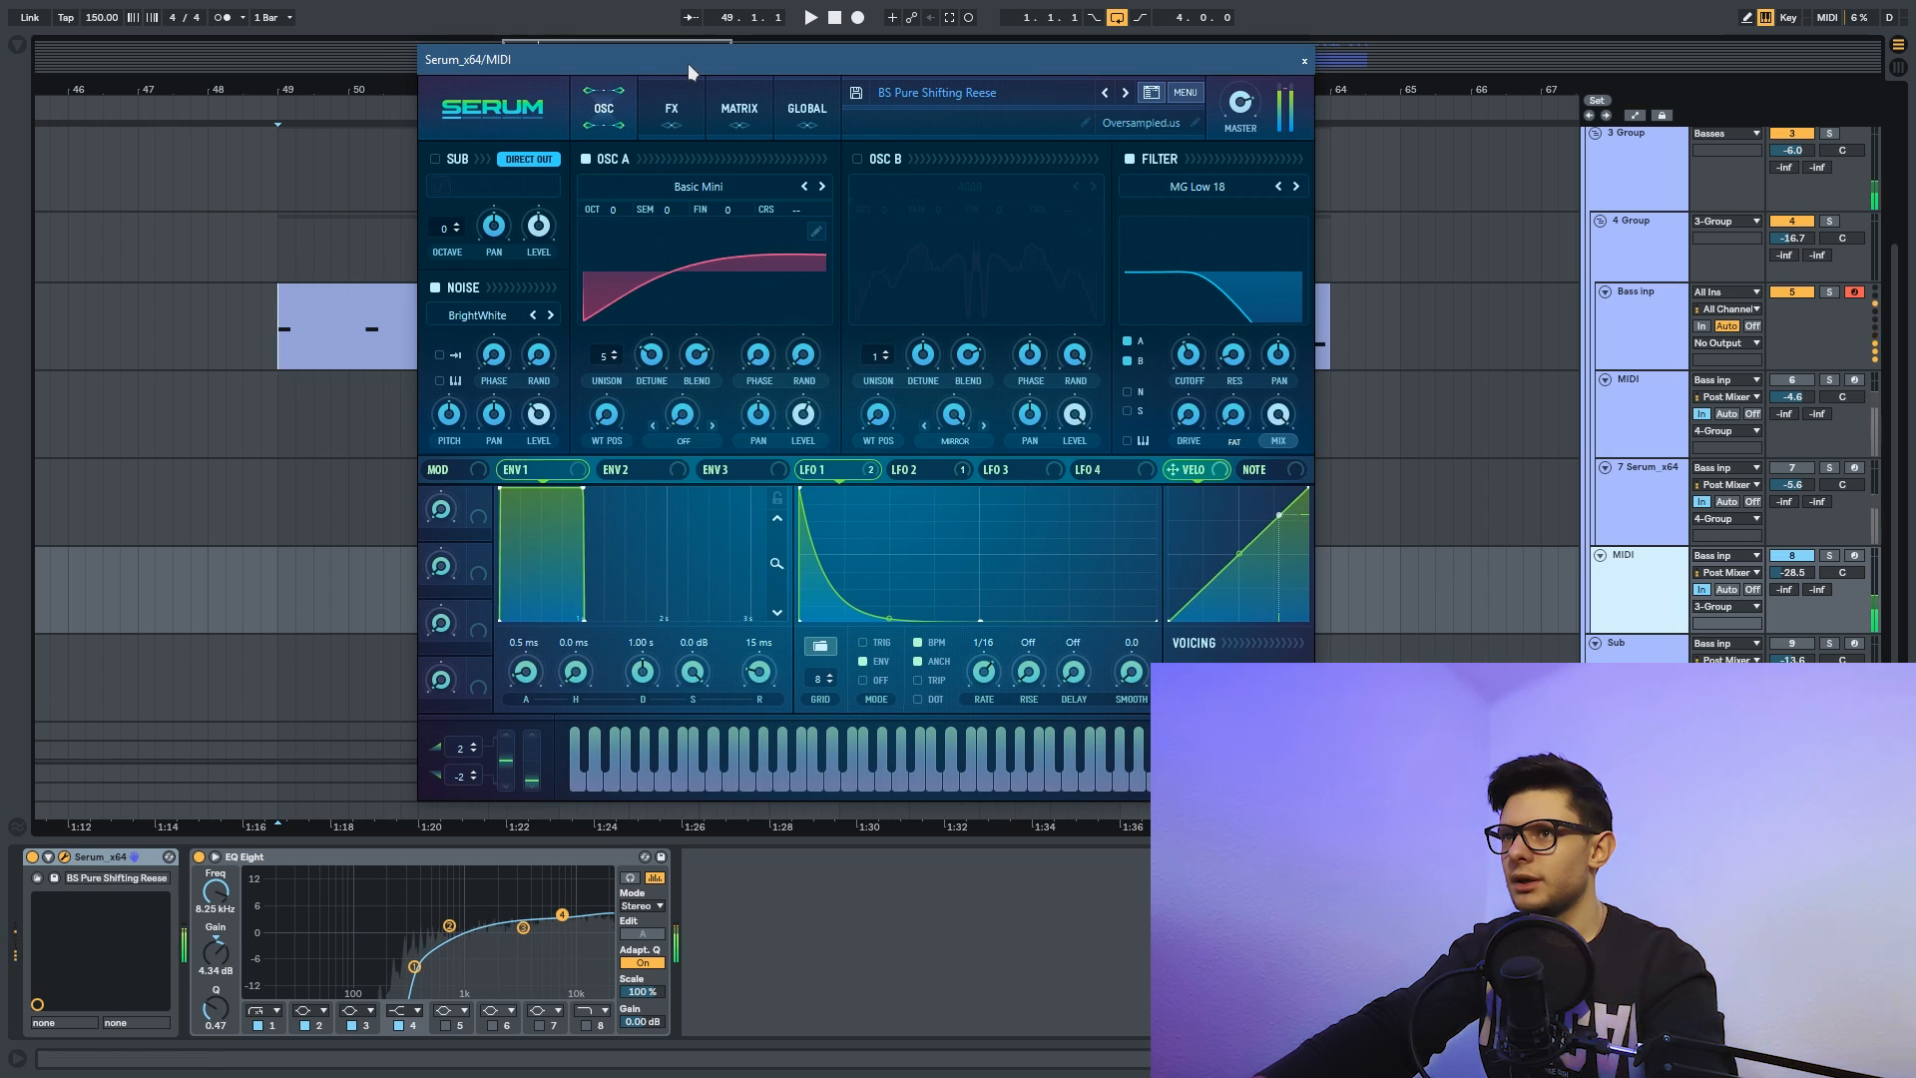
pyautogui.moveTo(687, 63); pyautogui.dragTo(645, 87)
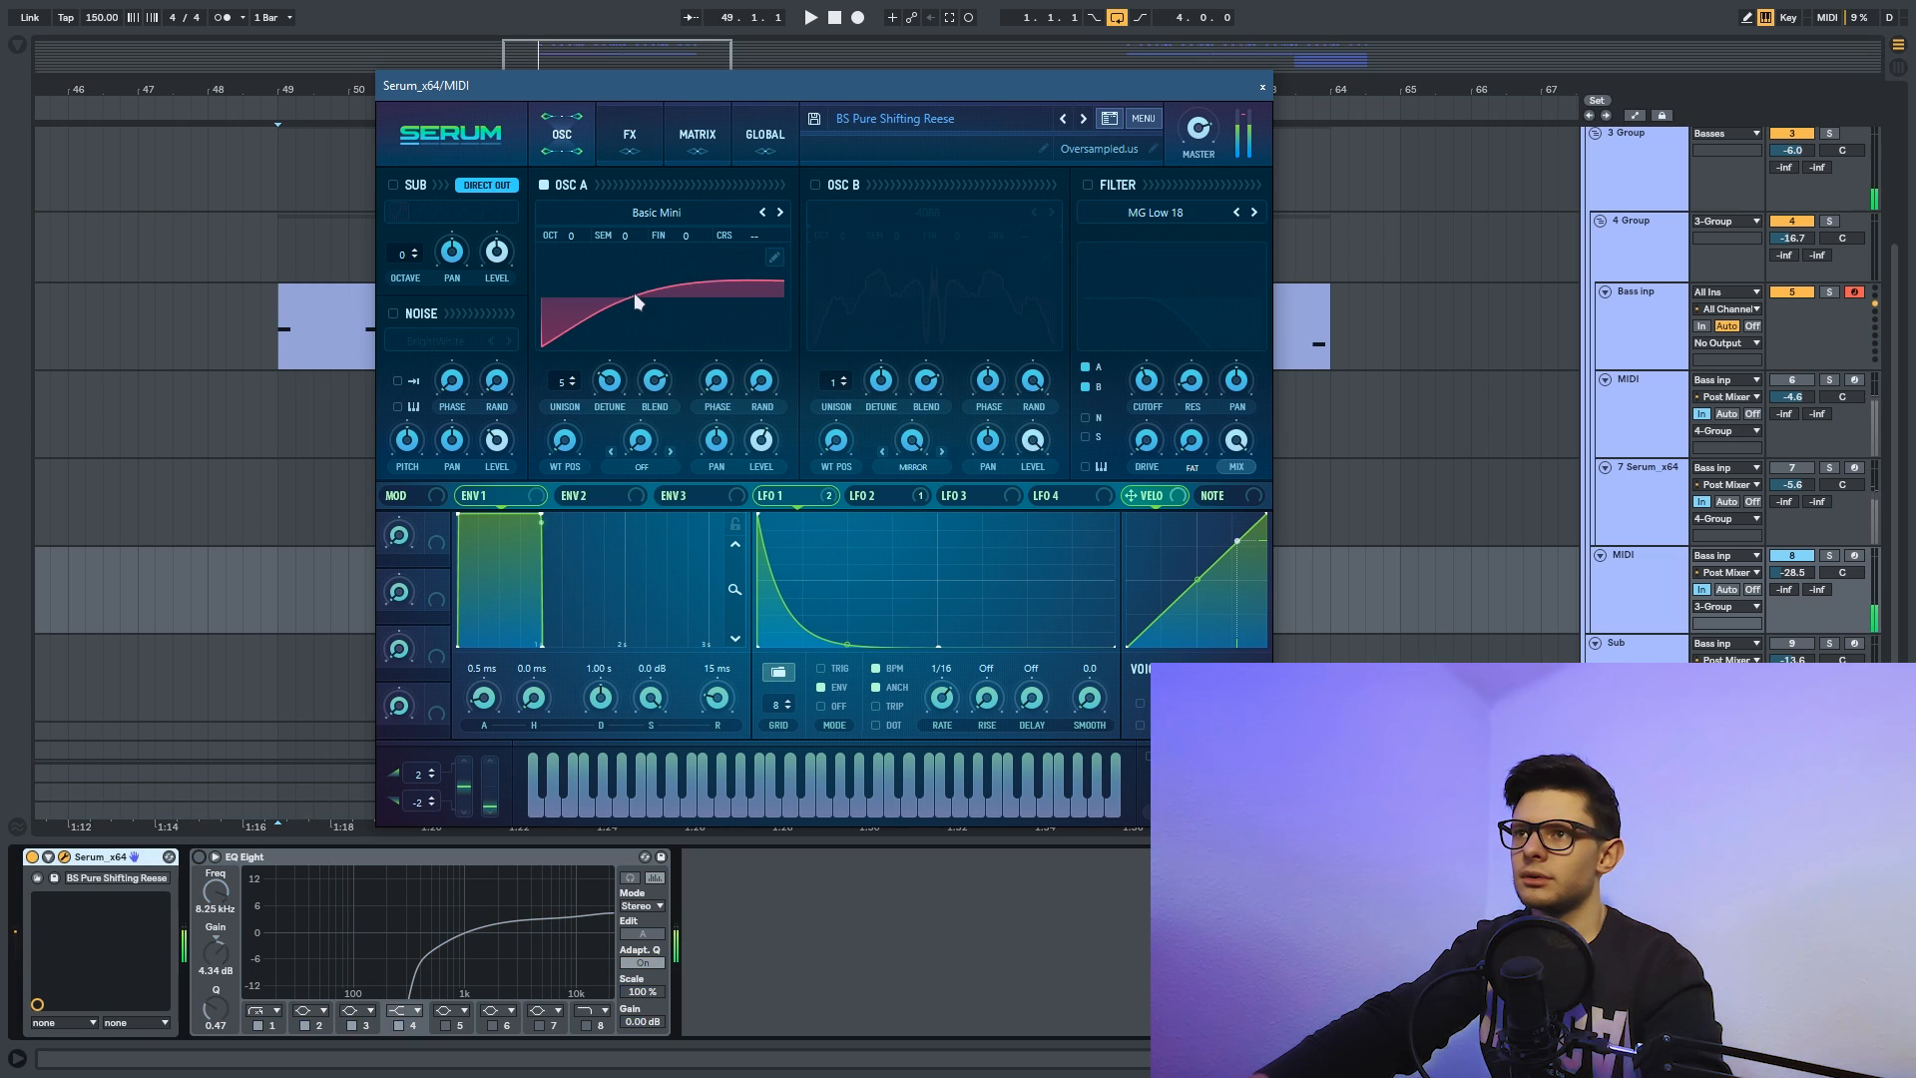
# Switch on the BrightWhite noise oscillator and compare the patch with its Tube Distortion off and on.
pyautogui.click(394, 314)
pyautogui.click(630, 137)
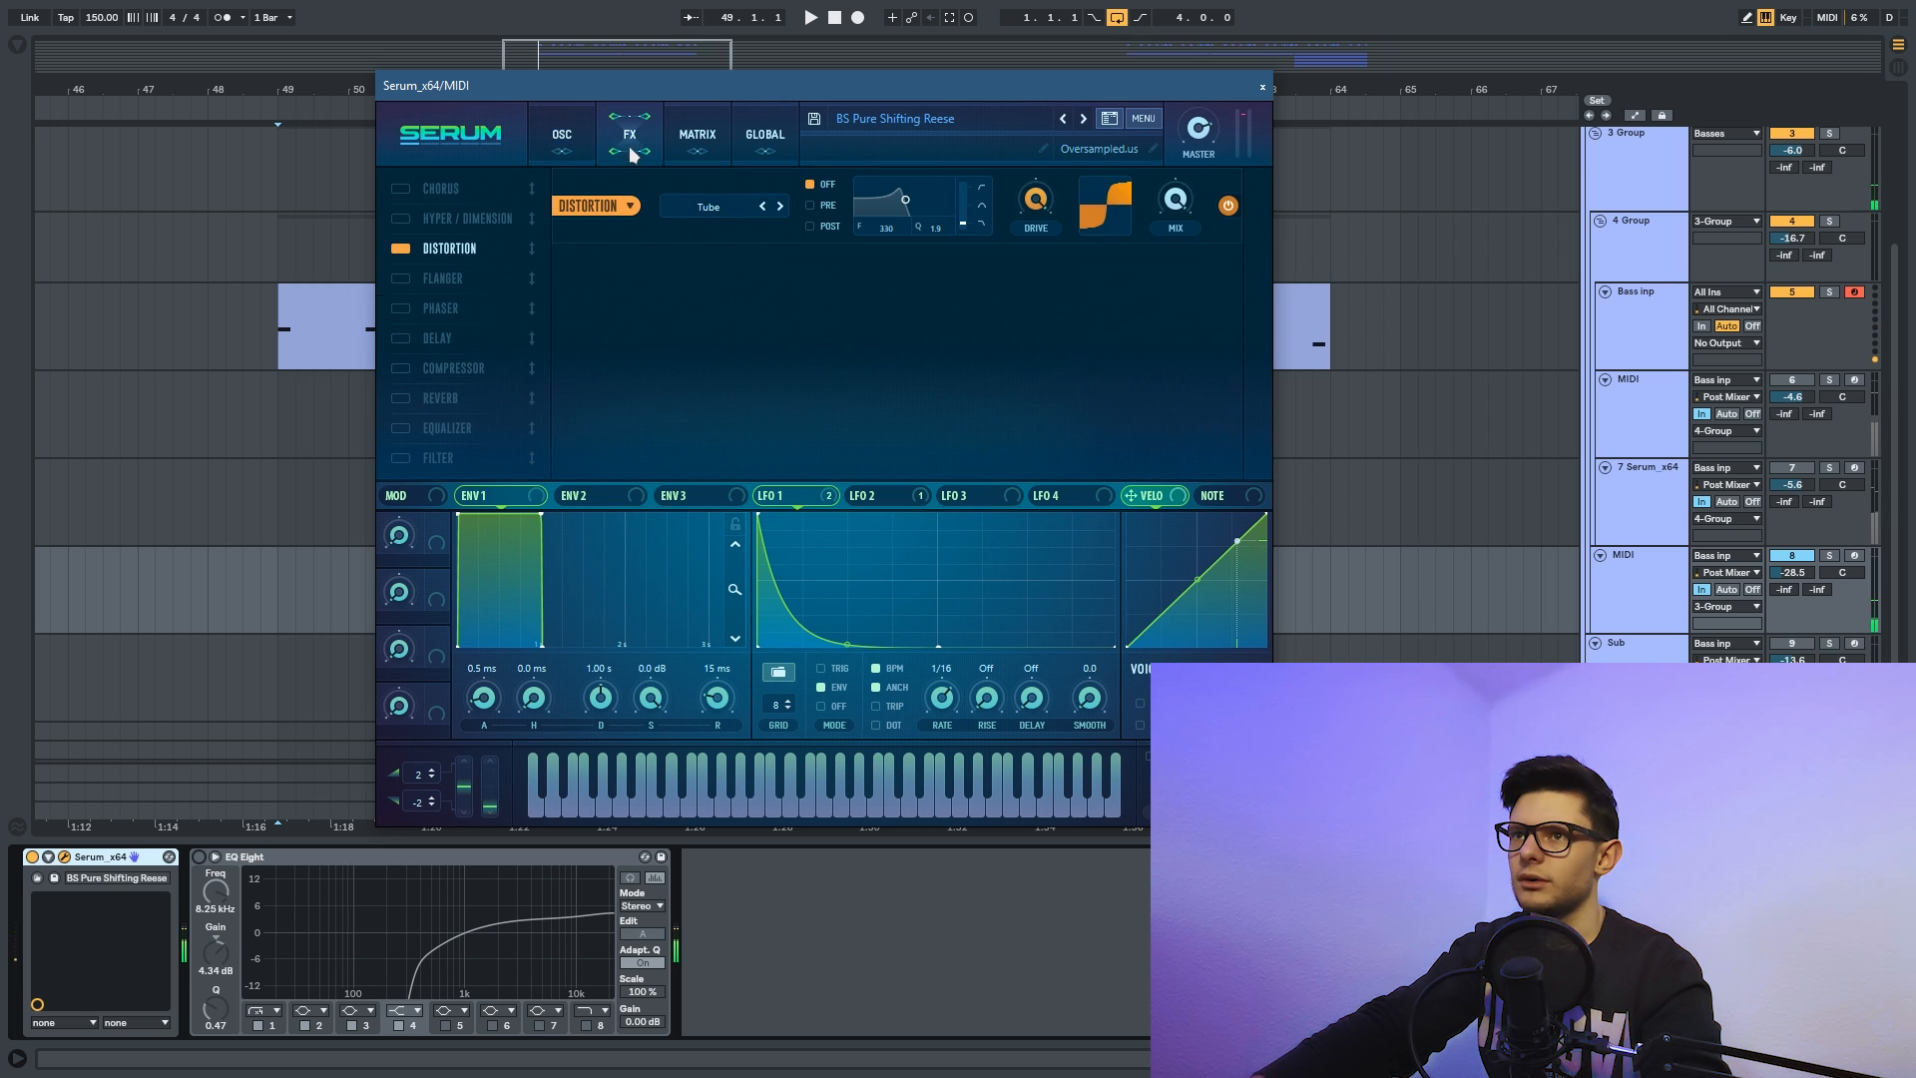
pyautogui.click(401, 249)
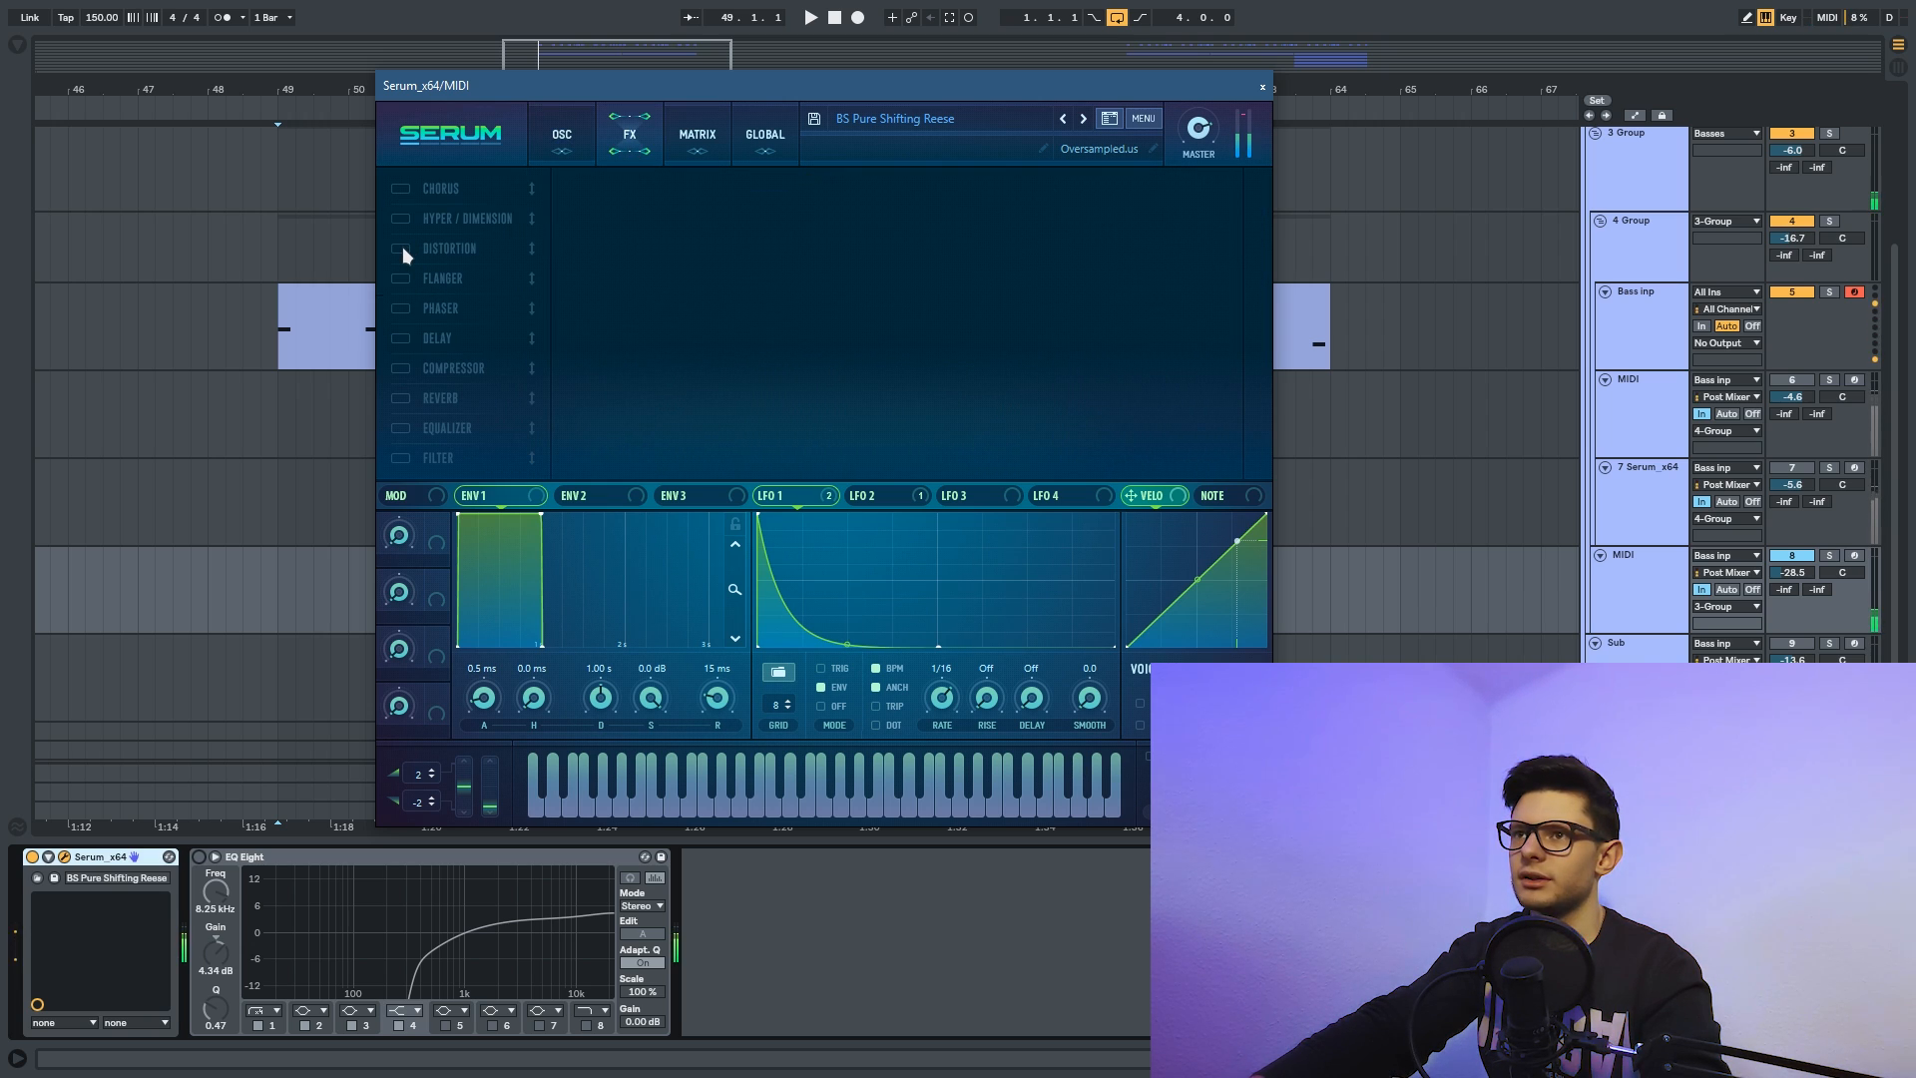
pyautogui.click(403, 248)
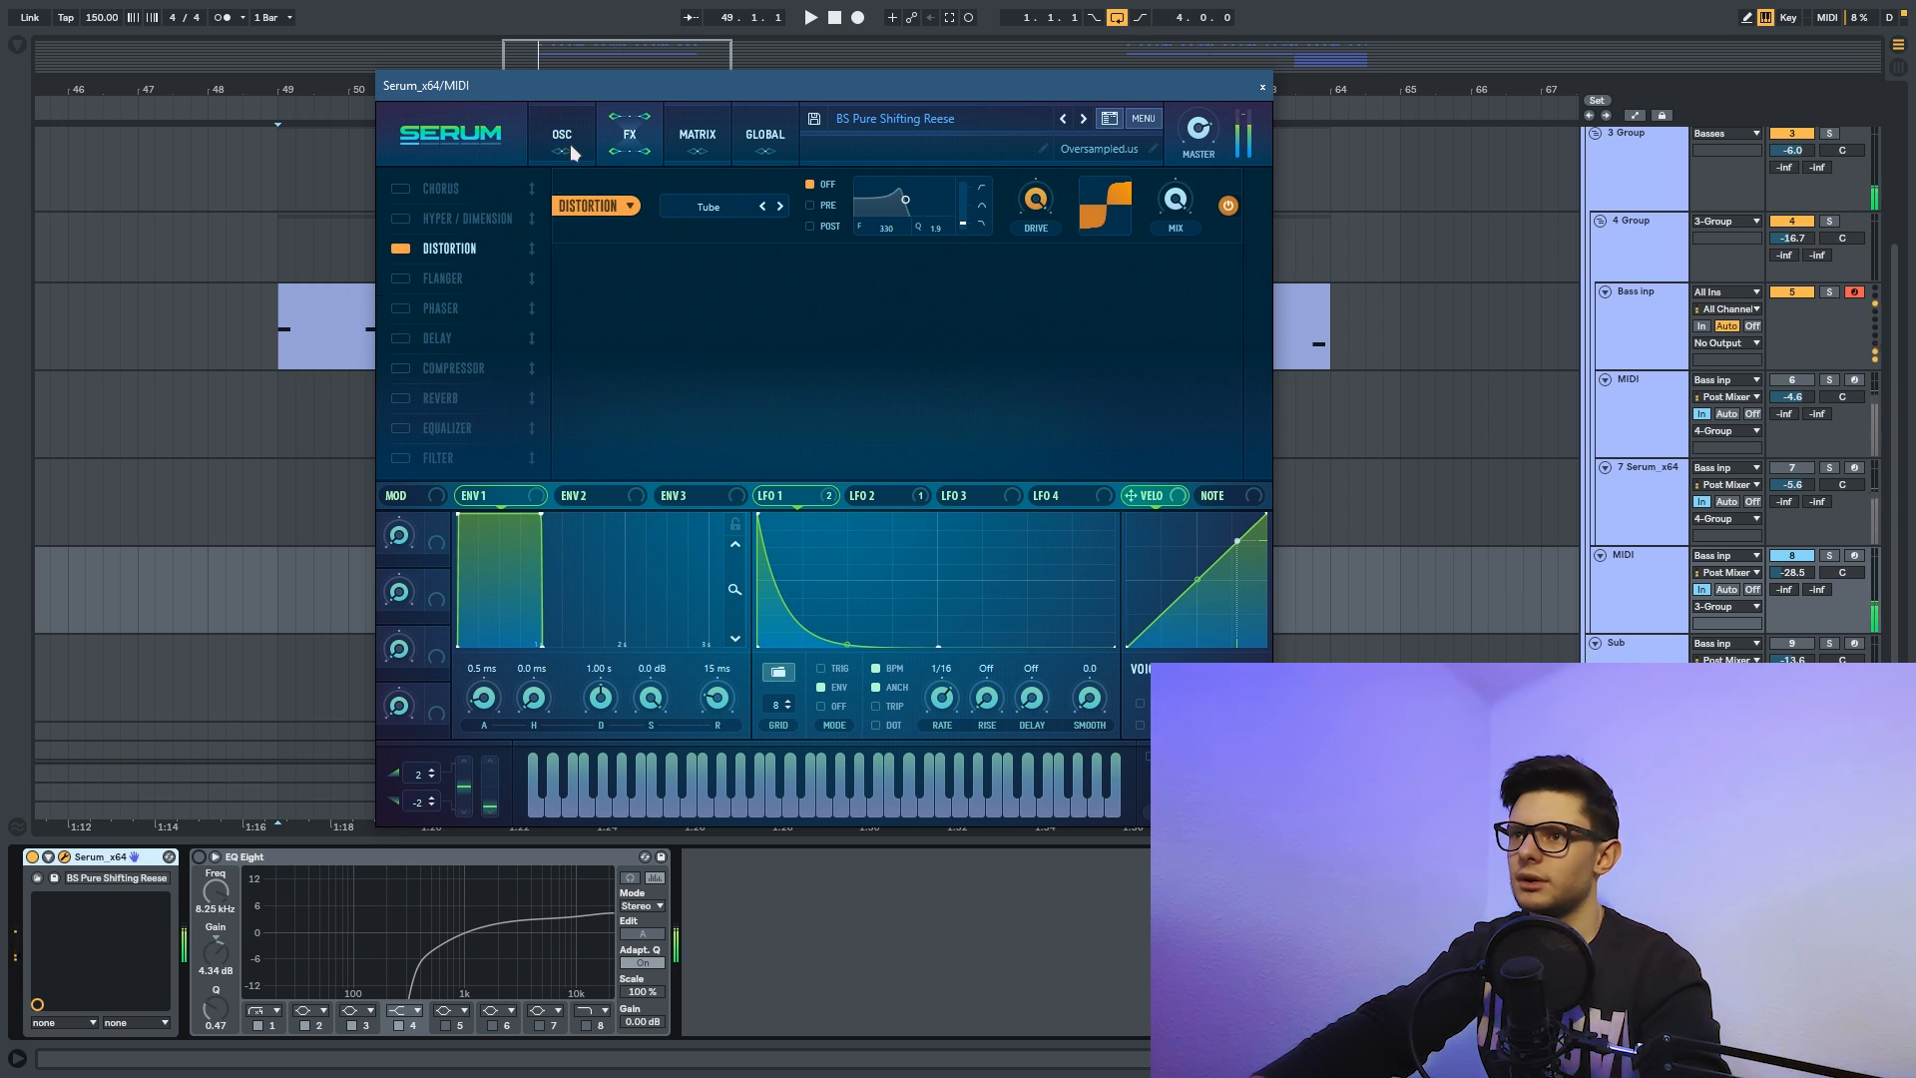
pyautogui.click(573, 150)
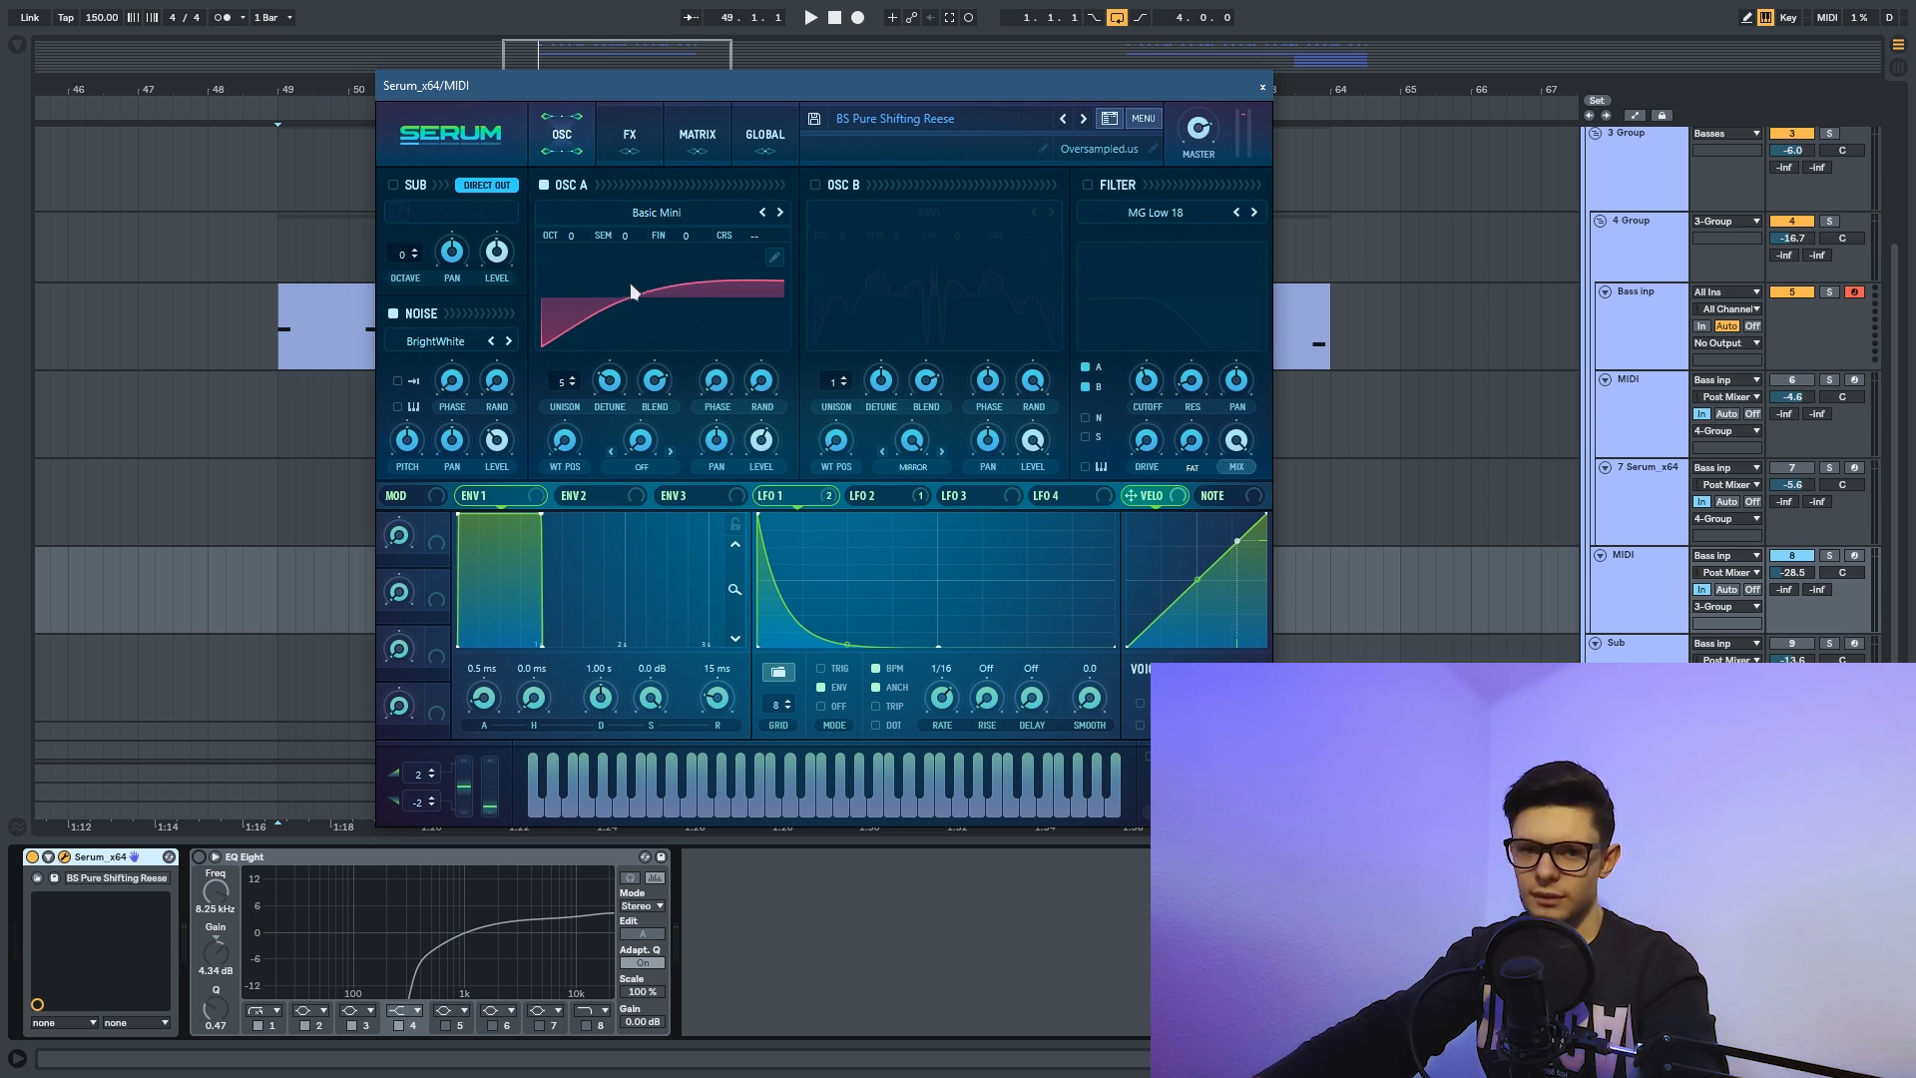
# Try the Analog_BD_Sin wavetable on oscillator A, then restore Basic Mini.
pyautogui.click(657, 213)
pyautogui.moveTo(666, 239)
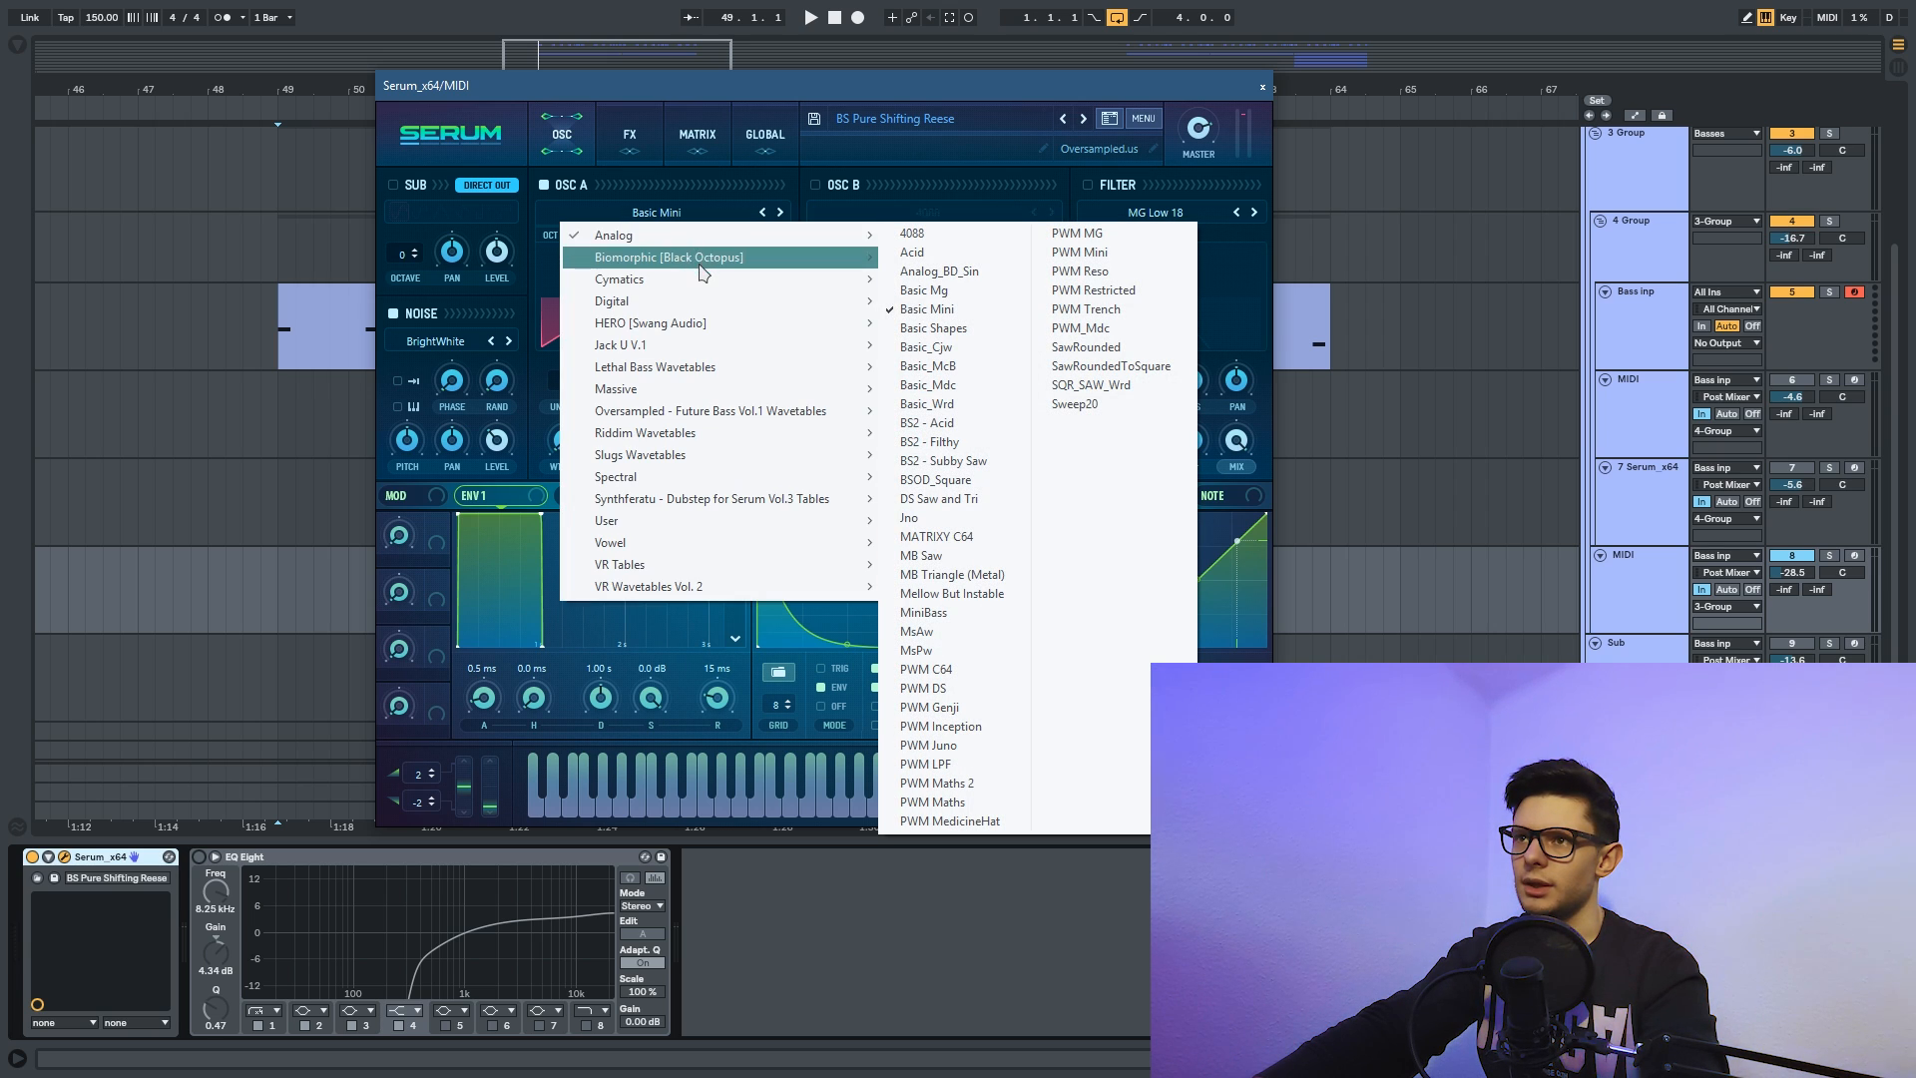
pyautogui.click(938, 270)
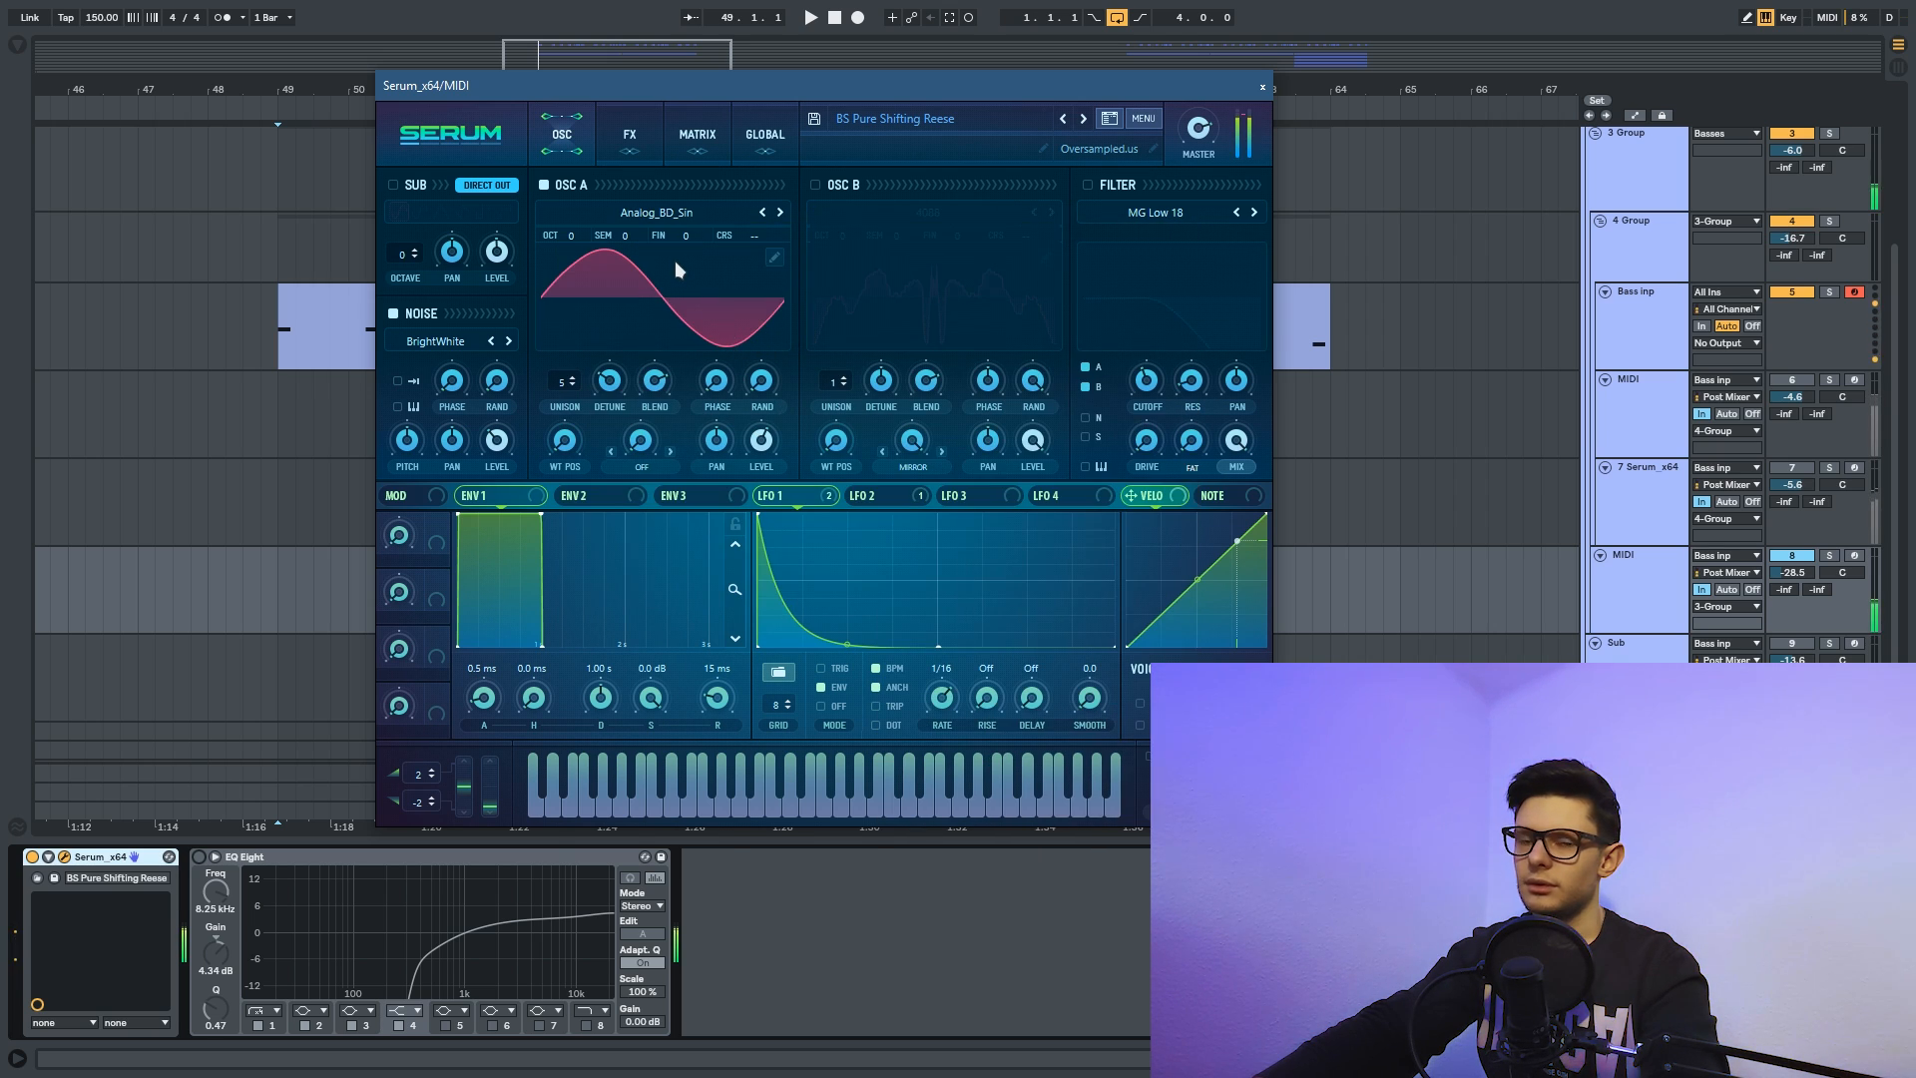
pyautogui.click(667, 210)
pyautogui.click(649, 177)
pyautogui.click(649, 213)
pyautogui.click(599, 250)
# Switch the BS Pure Shifting Reese patch's MG Low 18 filter back on, check its effects and close Serum.
pyautogui.click(629, 134)
pyautogui.click(565, 136)
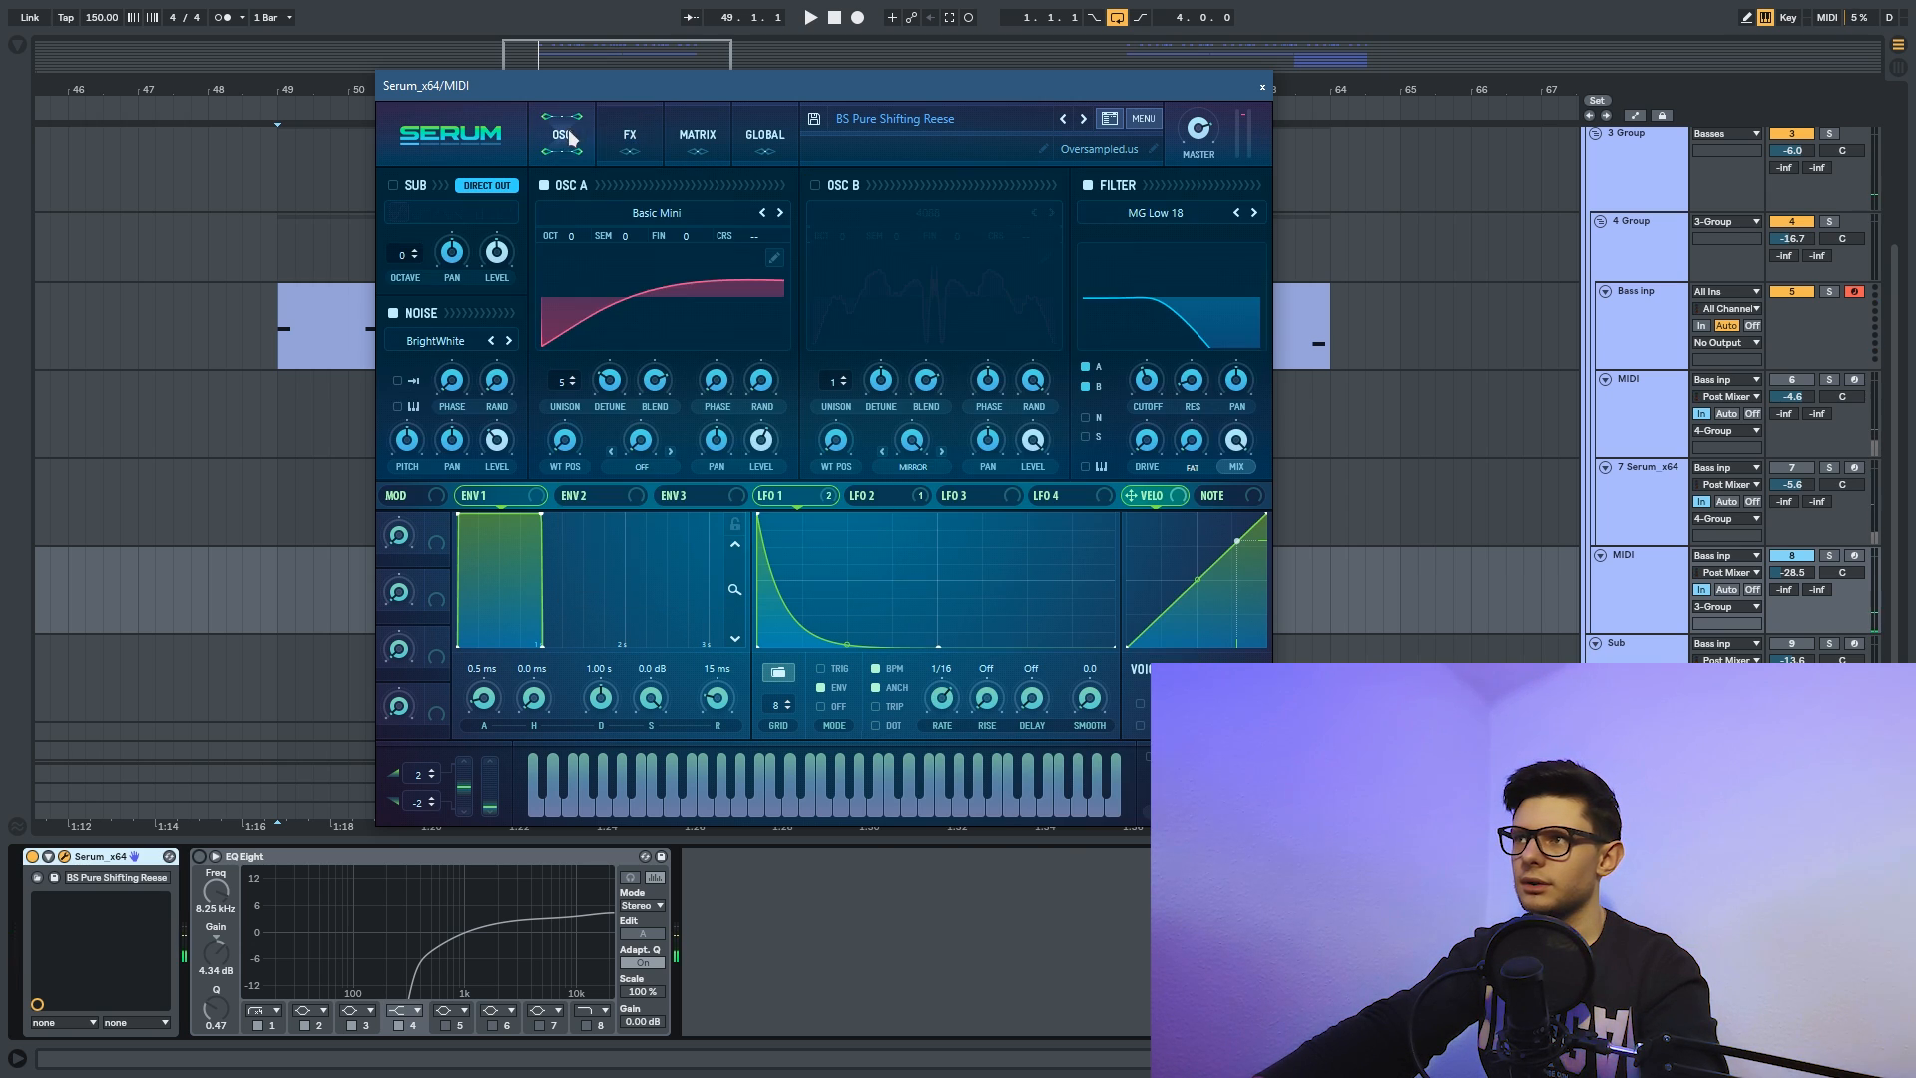
pyautogui.click(1263, 86)
# Activate the Sub track and compare its sound with the Saturator off and on.
pyautogui.click(1680, 624)
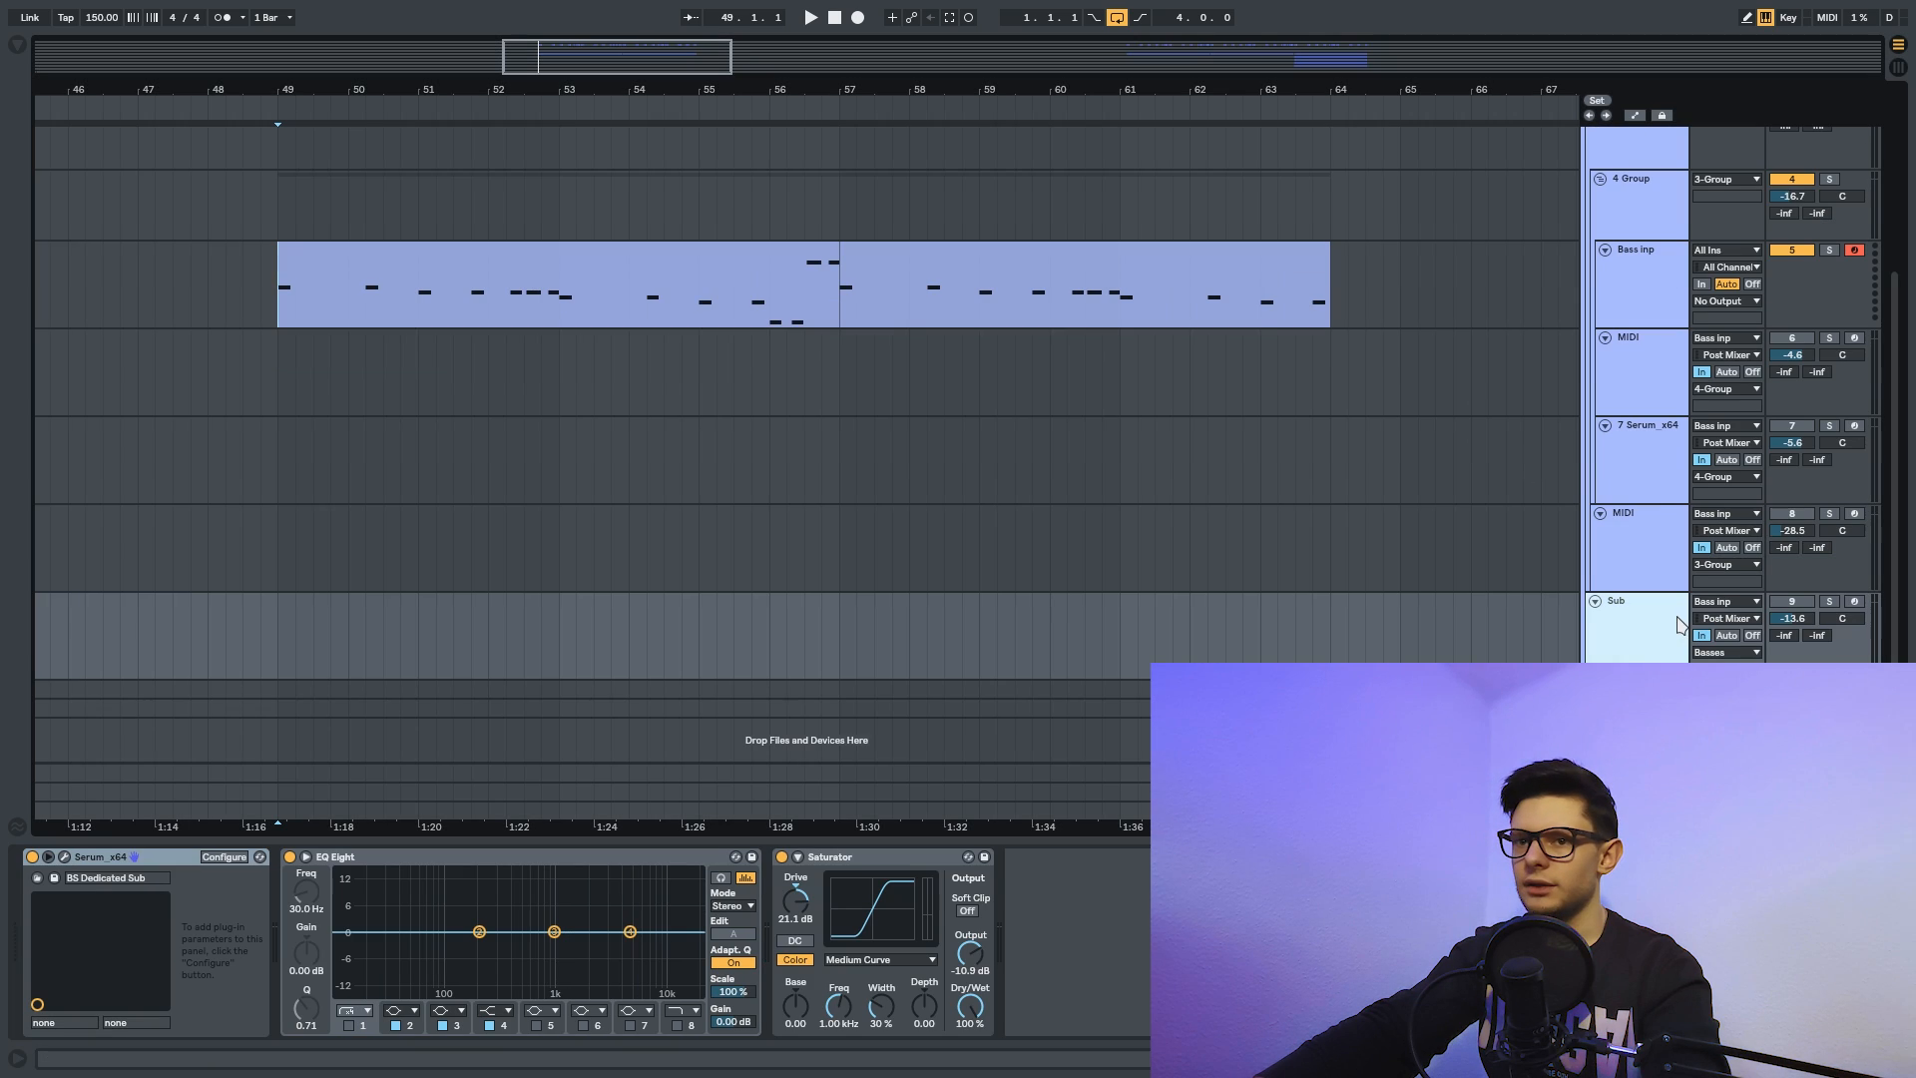
pyautogui.click(1811, 602)
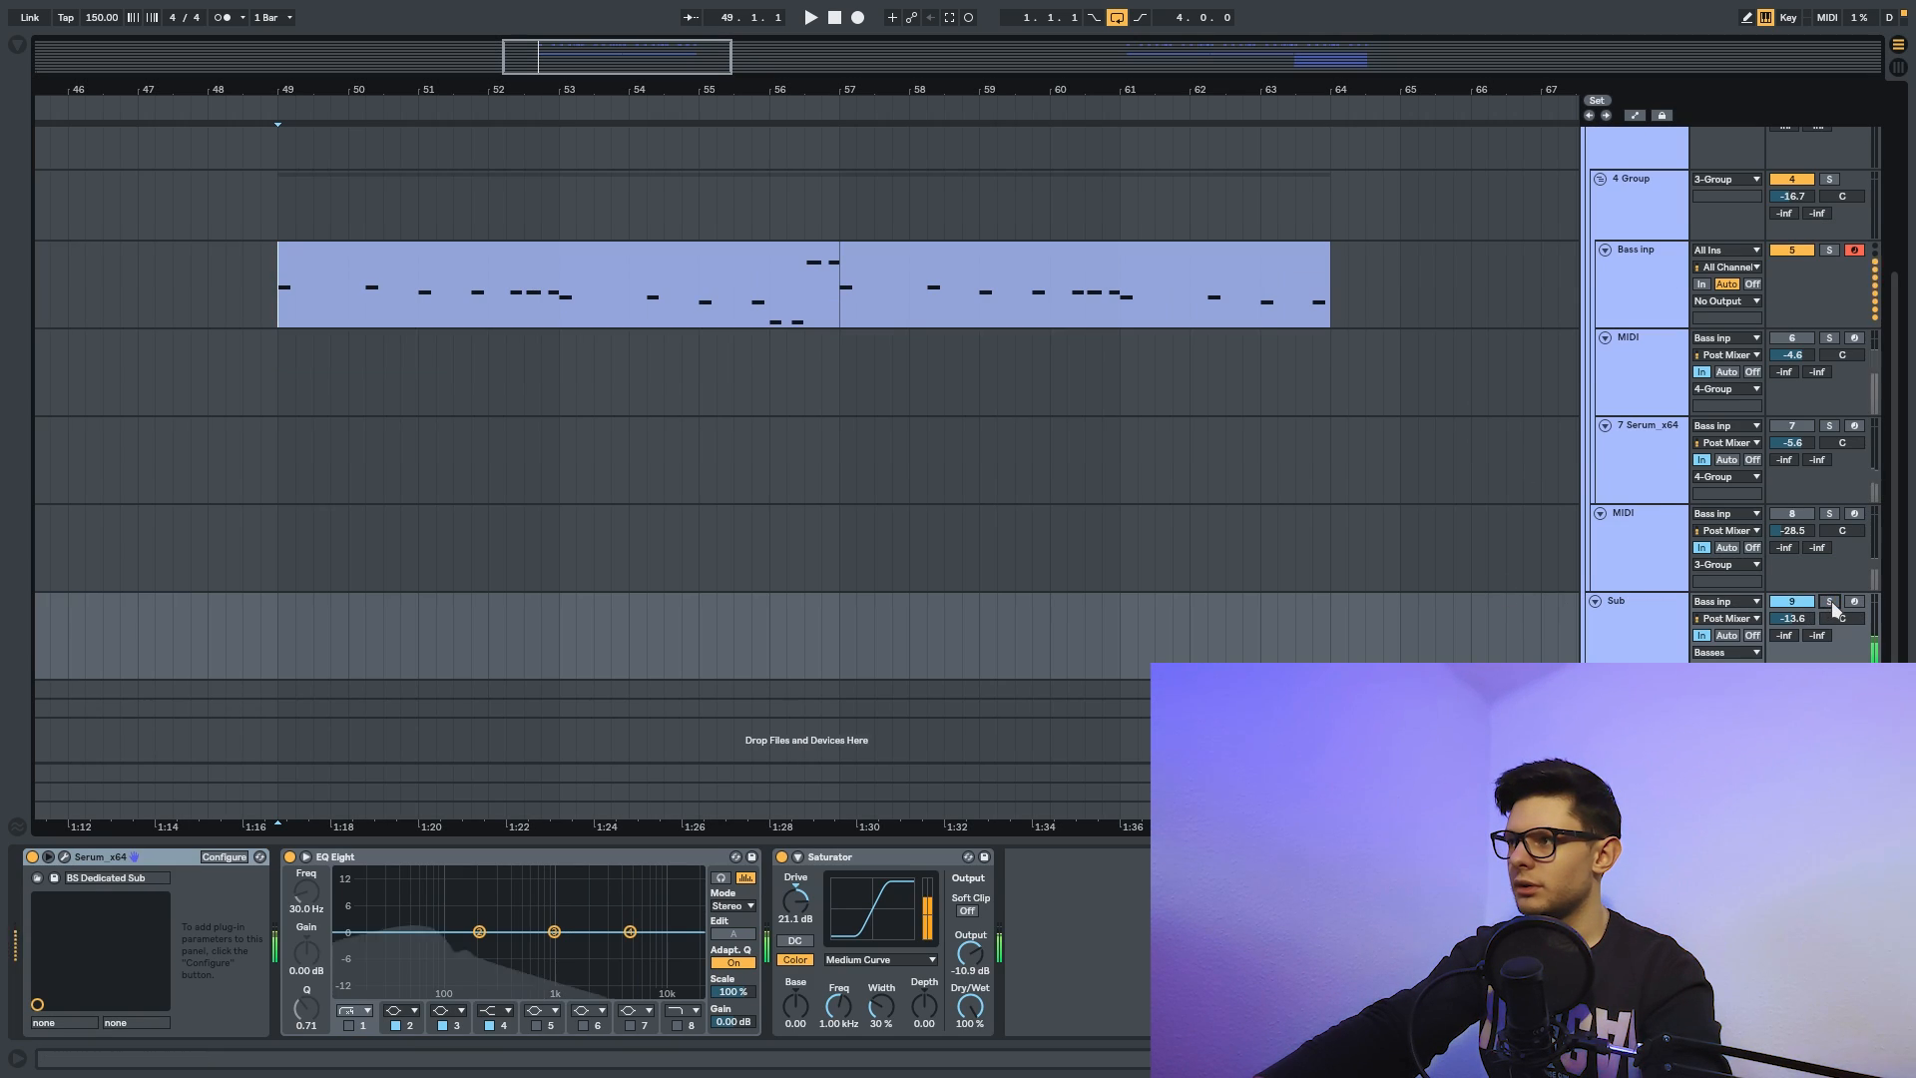
pyautogui.click(783, 857)
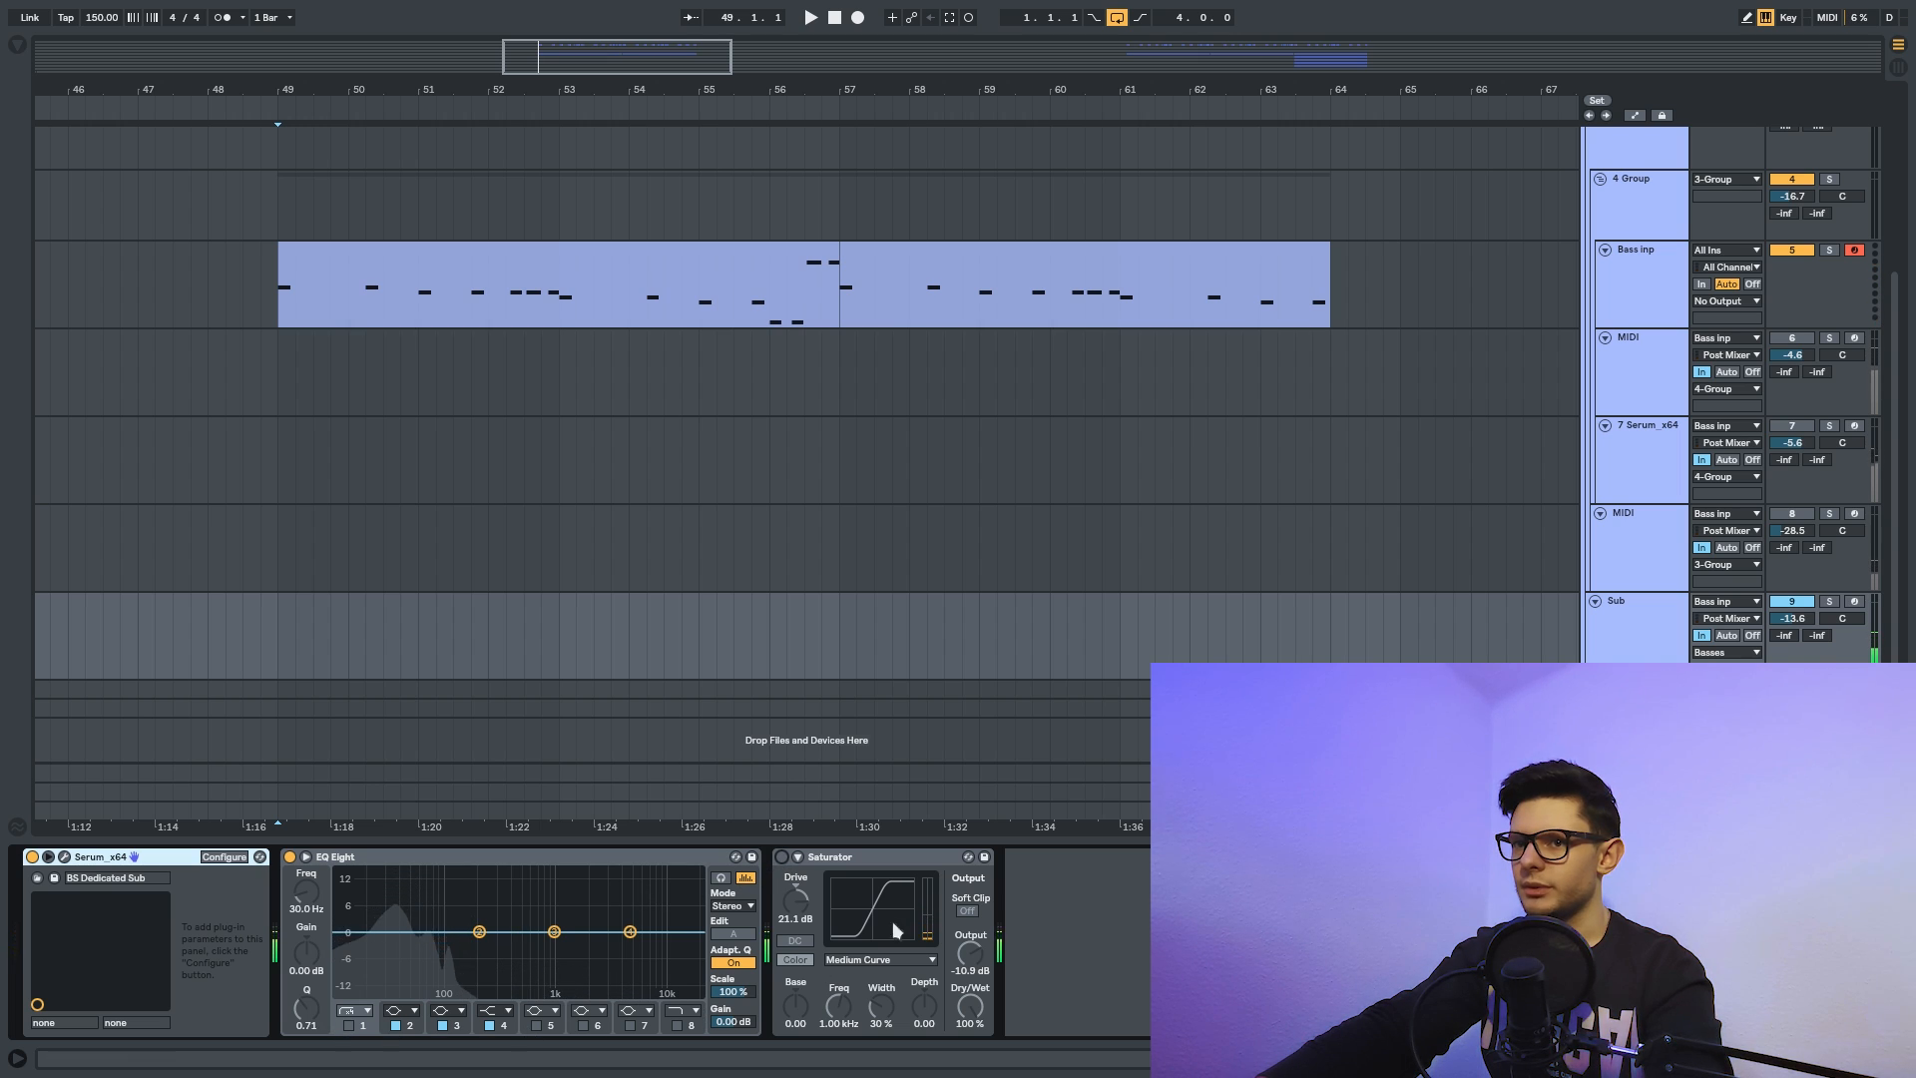
pyautogui.click(783, 858)
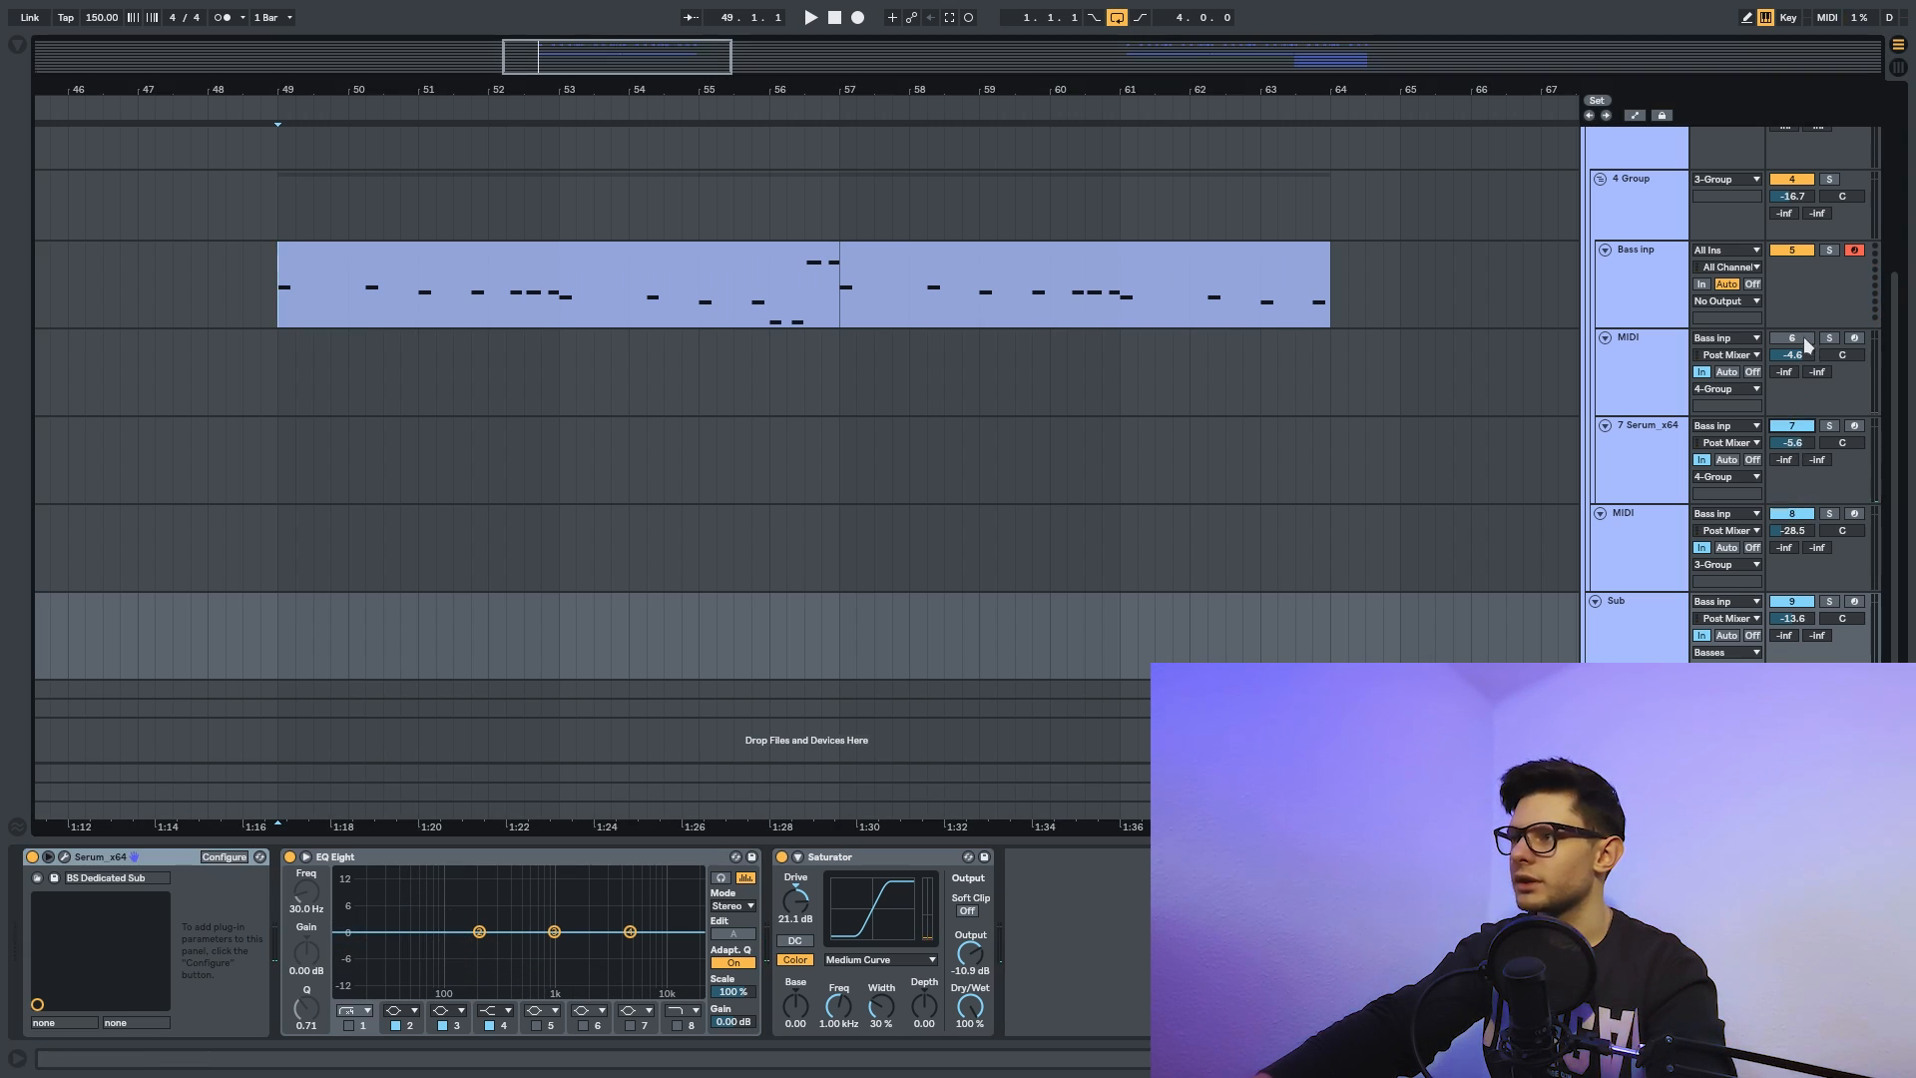
# Turn layer tracks 6, 7 and 8 back on and listen to them together with the Sub.
pyautogui.scroll(2, 1233, 380)
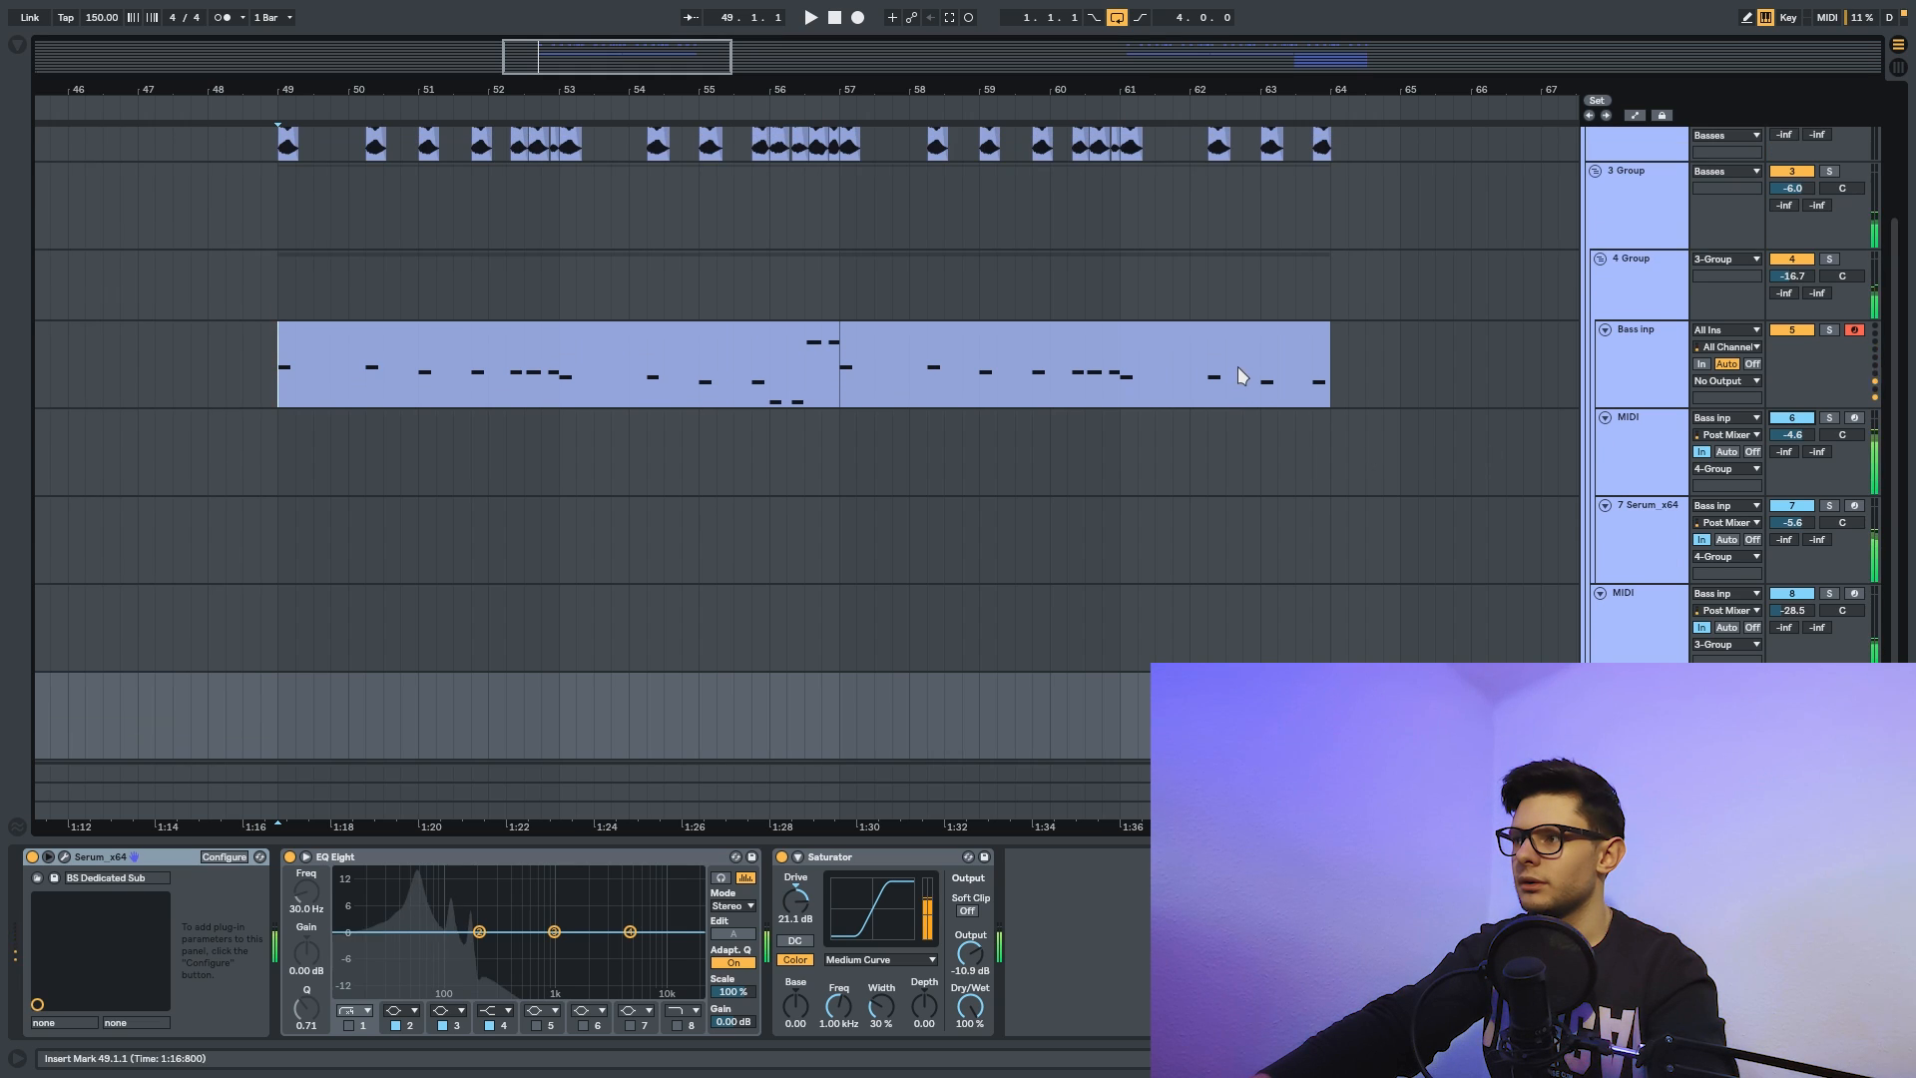
pyautogui.scroll(-2, 1244, 373)
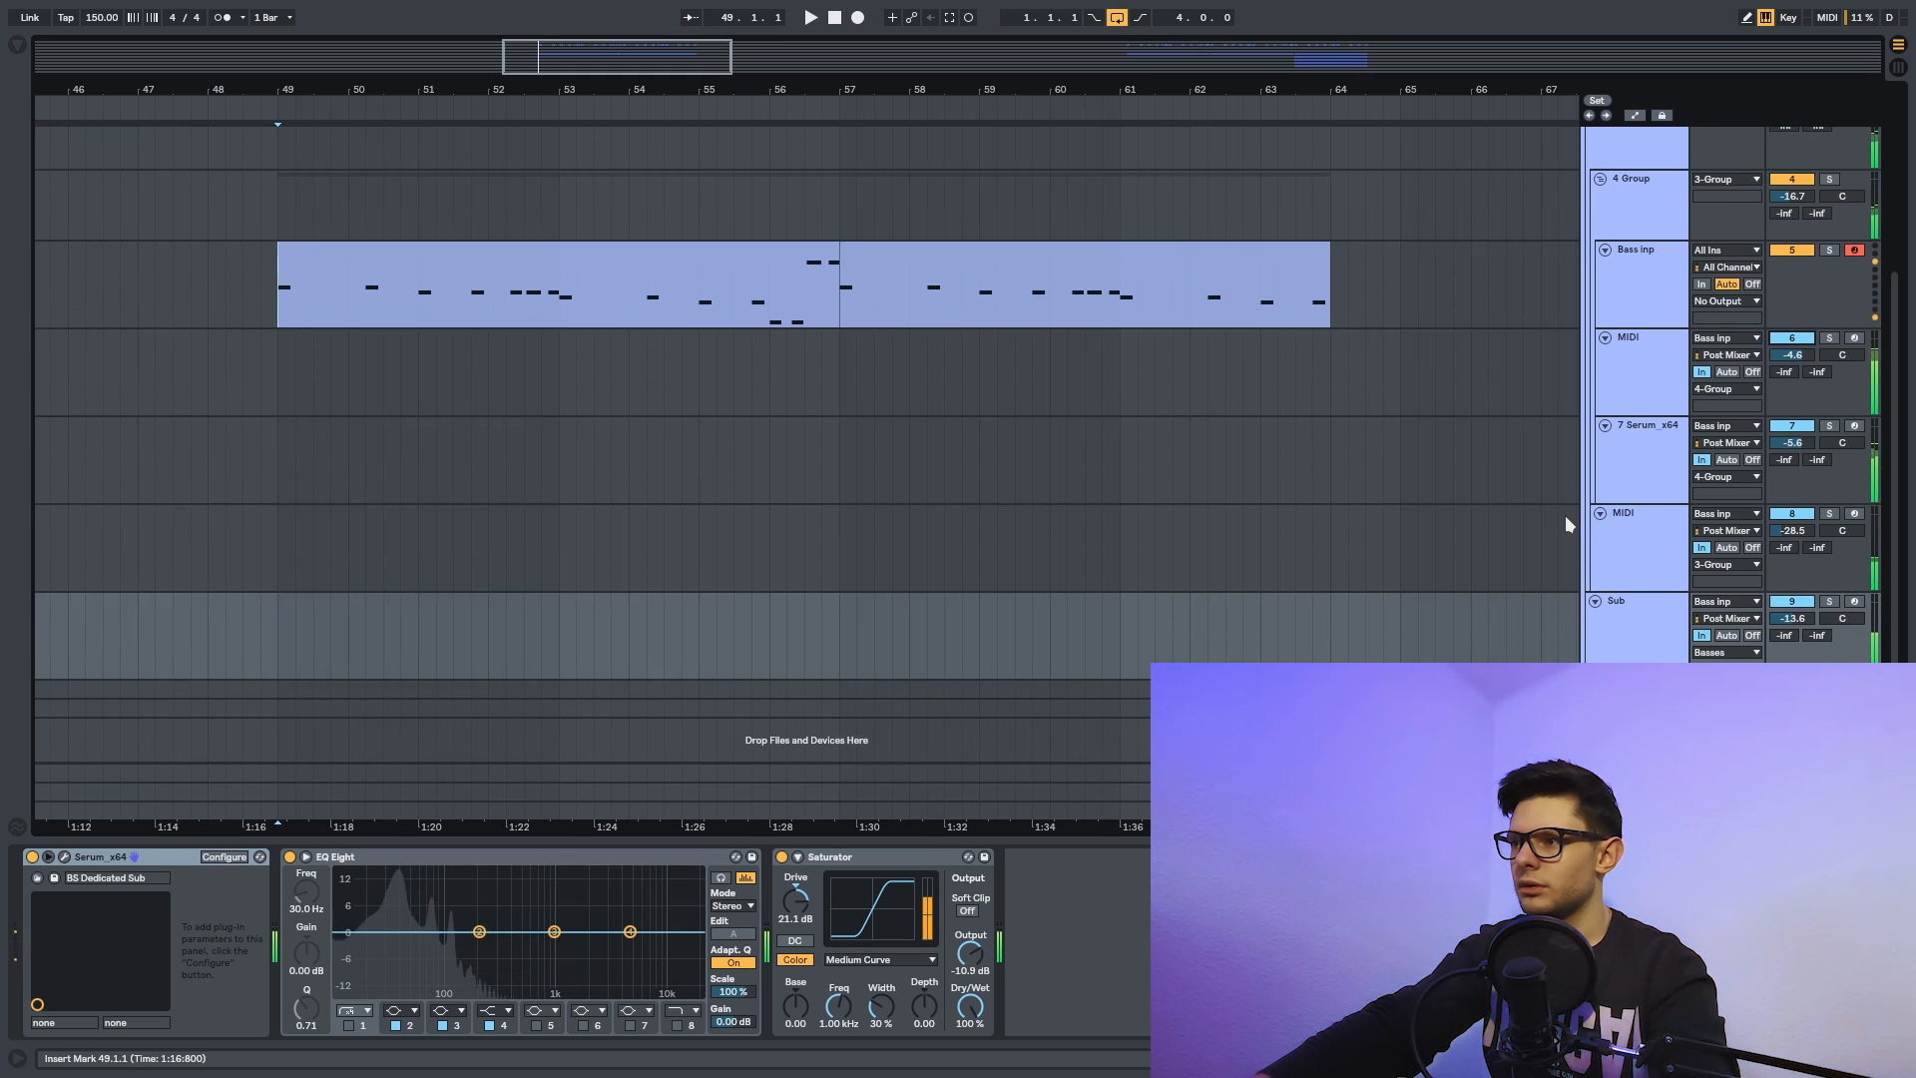
# Select the 4 Group track and open the editor of its Spectre effect.
pyautogui.scroll(2, 1338, 481)
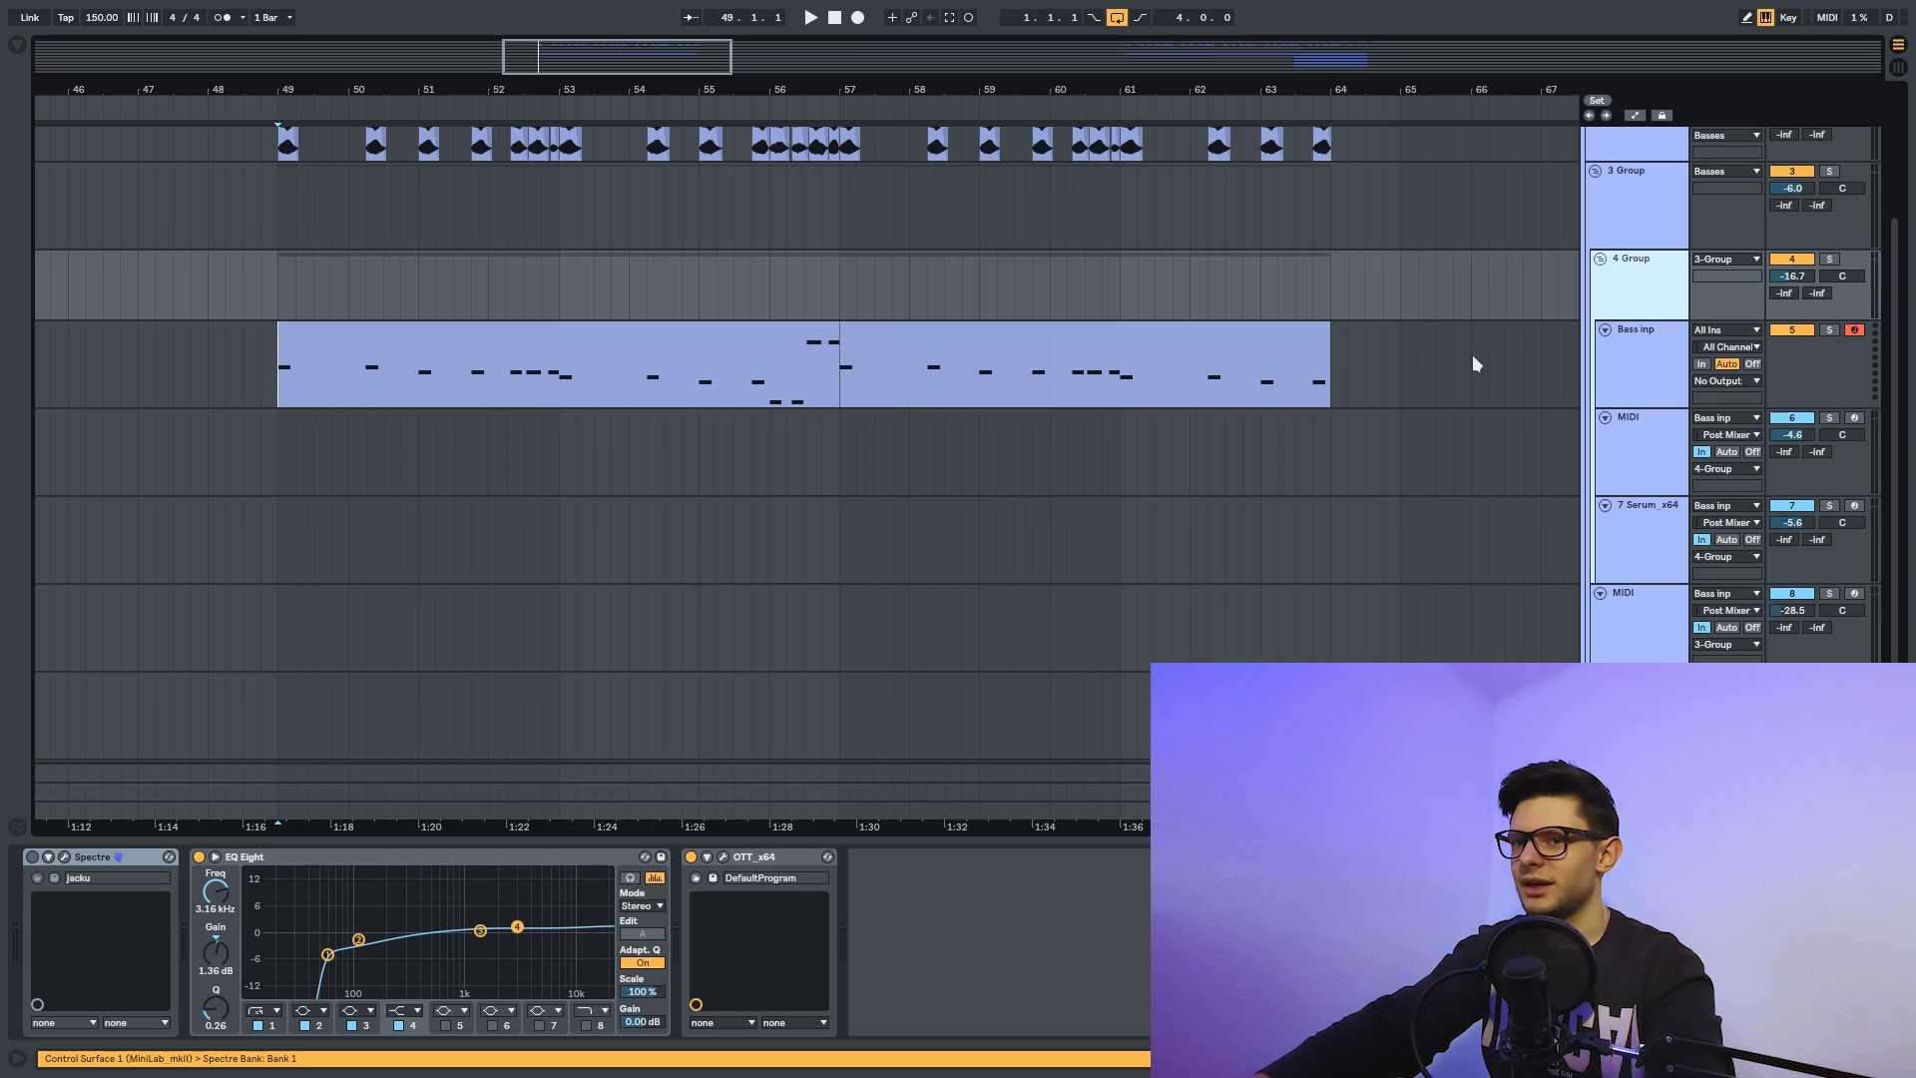
pyautogui.scroll(1, 1477, 355)
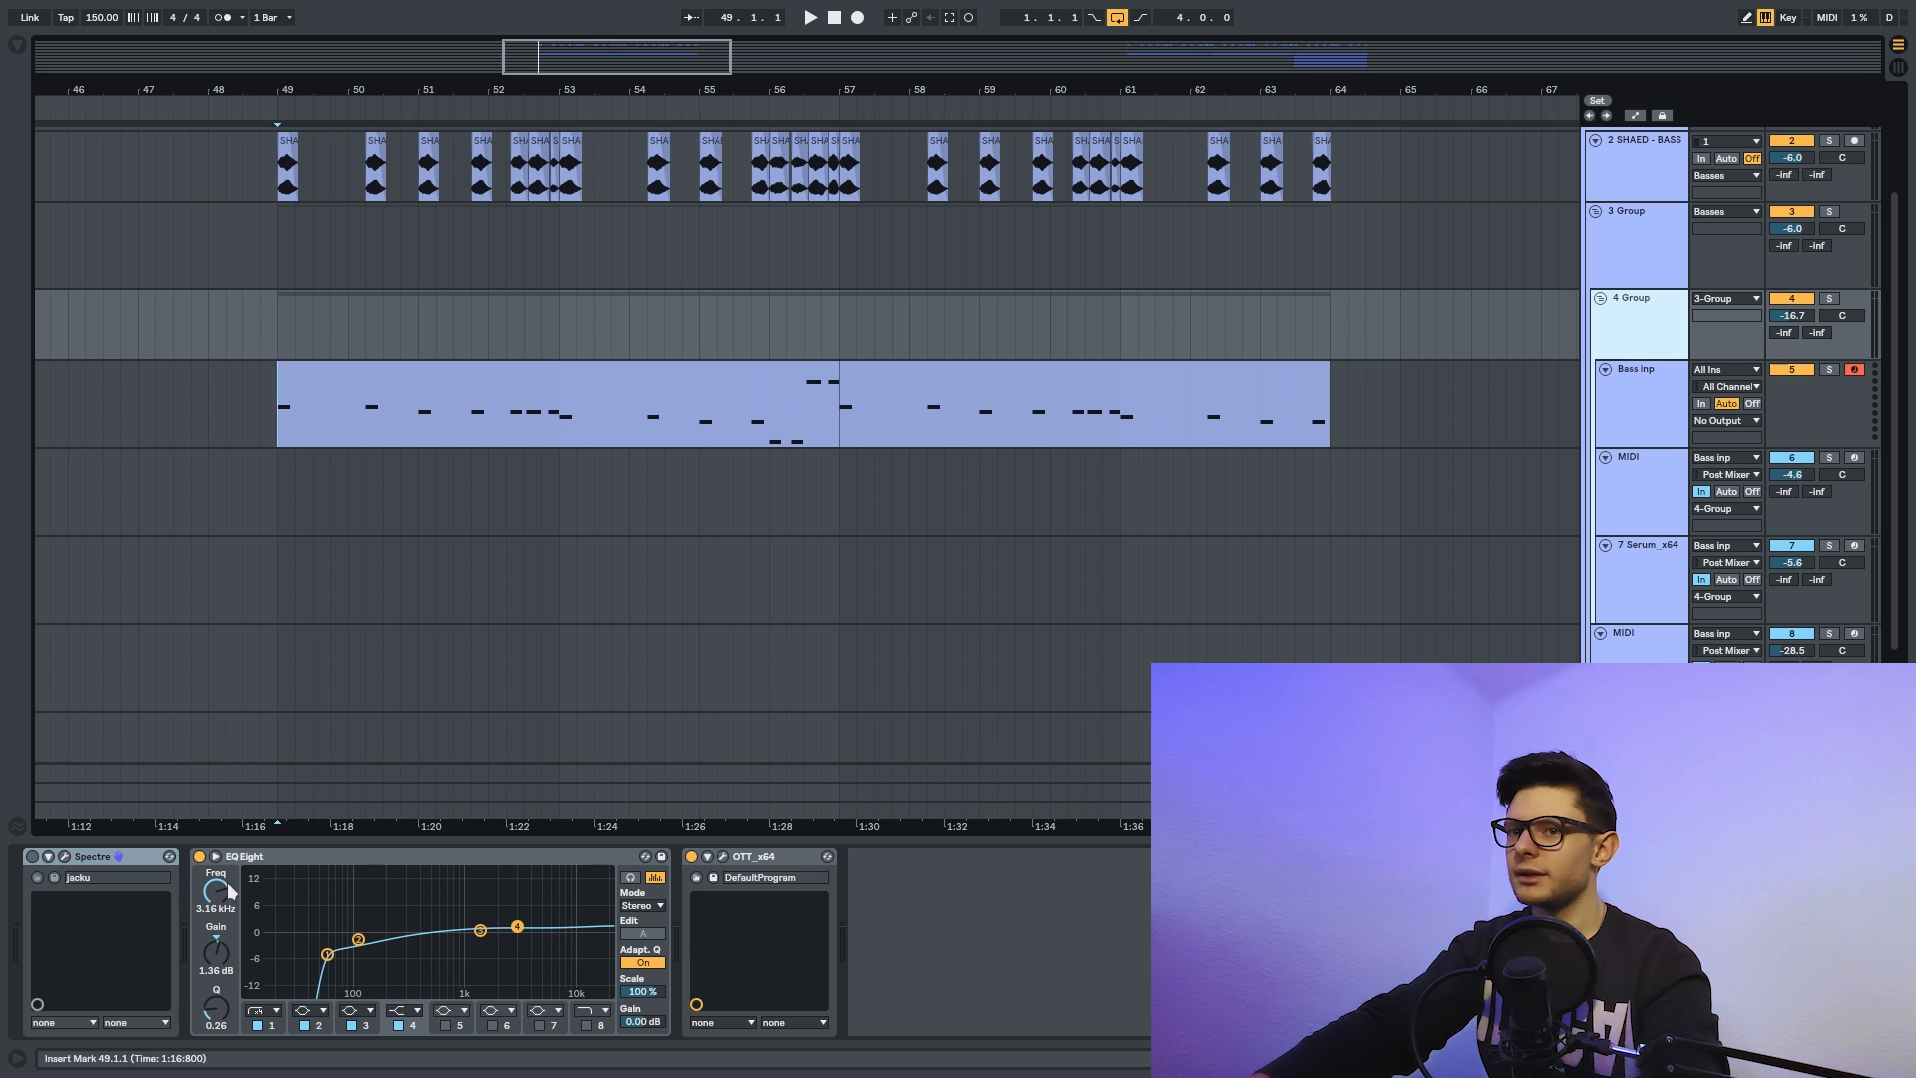
pyautogui.click(65, 856)
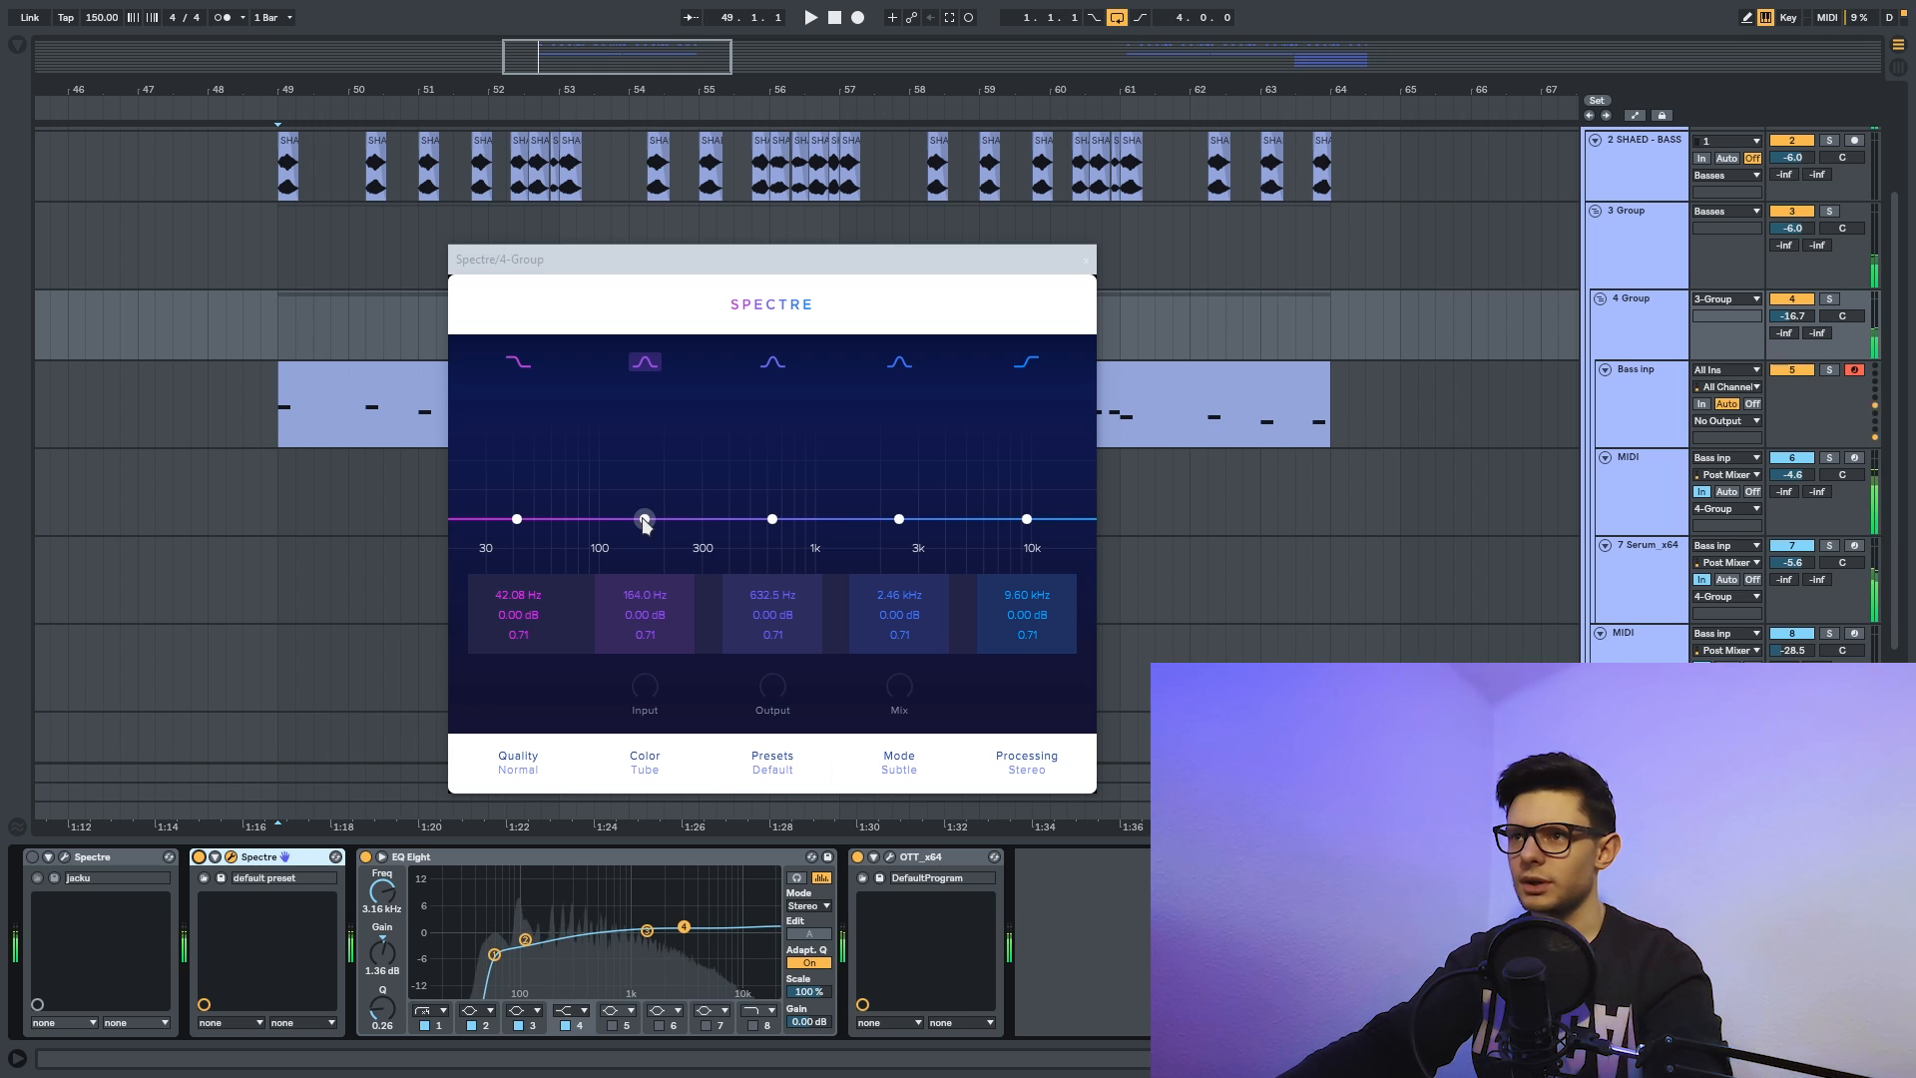
# Set Spectre's quality to Best, boost the second band about 10 dB near 2.1 kHz, and compare the Warm Tube and Clean colors.
pyautogui.moveTo(644, 519)
pyautogui.mouseDown()
pyautogui.moveTo(645, 373)
pyautogui.moveTo(687, 367)
pyautogui.moveTo(484, 364)
pyautogui.moveTo(769, 365)
pyautogui.moveTo(914, 329)
pyautogui.moveTo(1084, 324)
pyautogui.moveTo(1005, 312)
pyautogui.moveTo(874, 351)
pyautogui.moveTo(655, 522)
pyautogui.mouseUp()
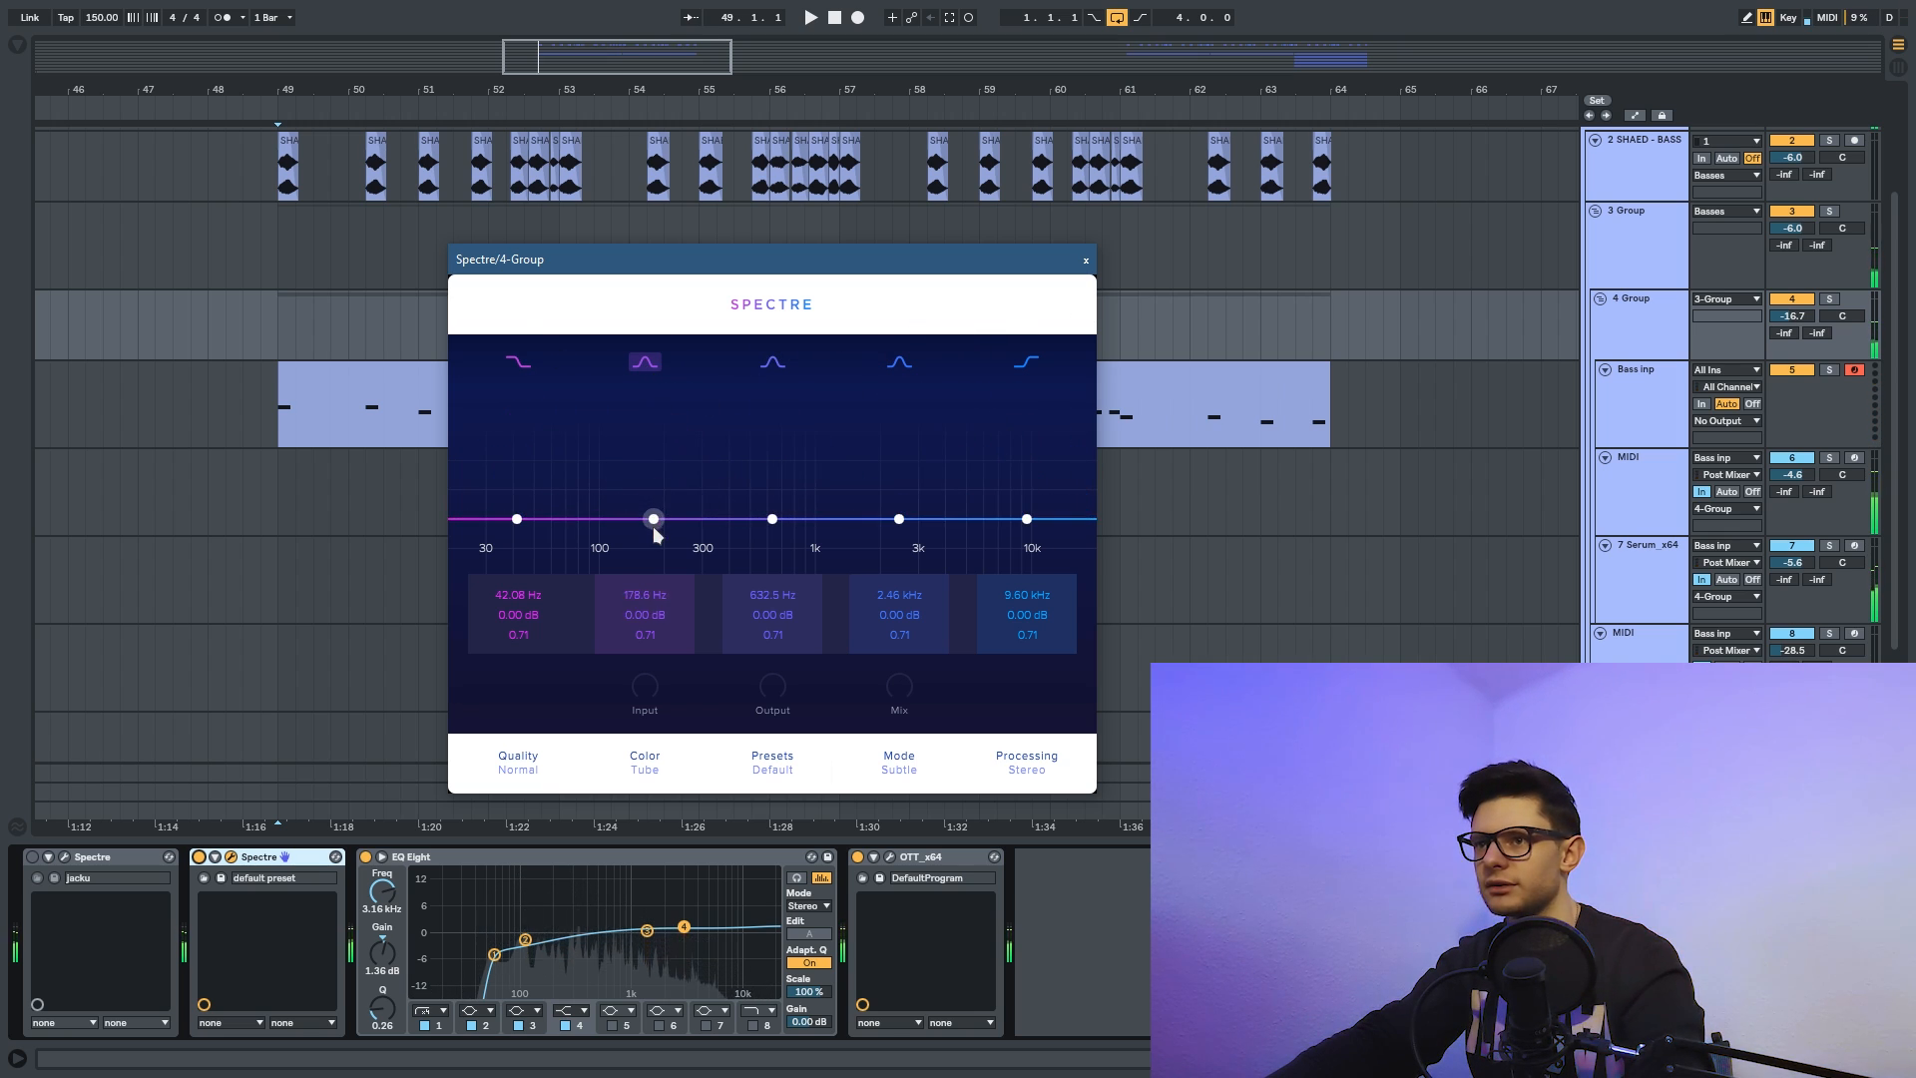
pyautogui.click(644, 764)
pyautogui.click(651, 820)
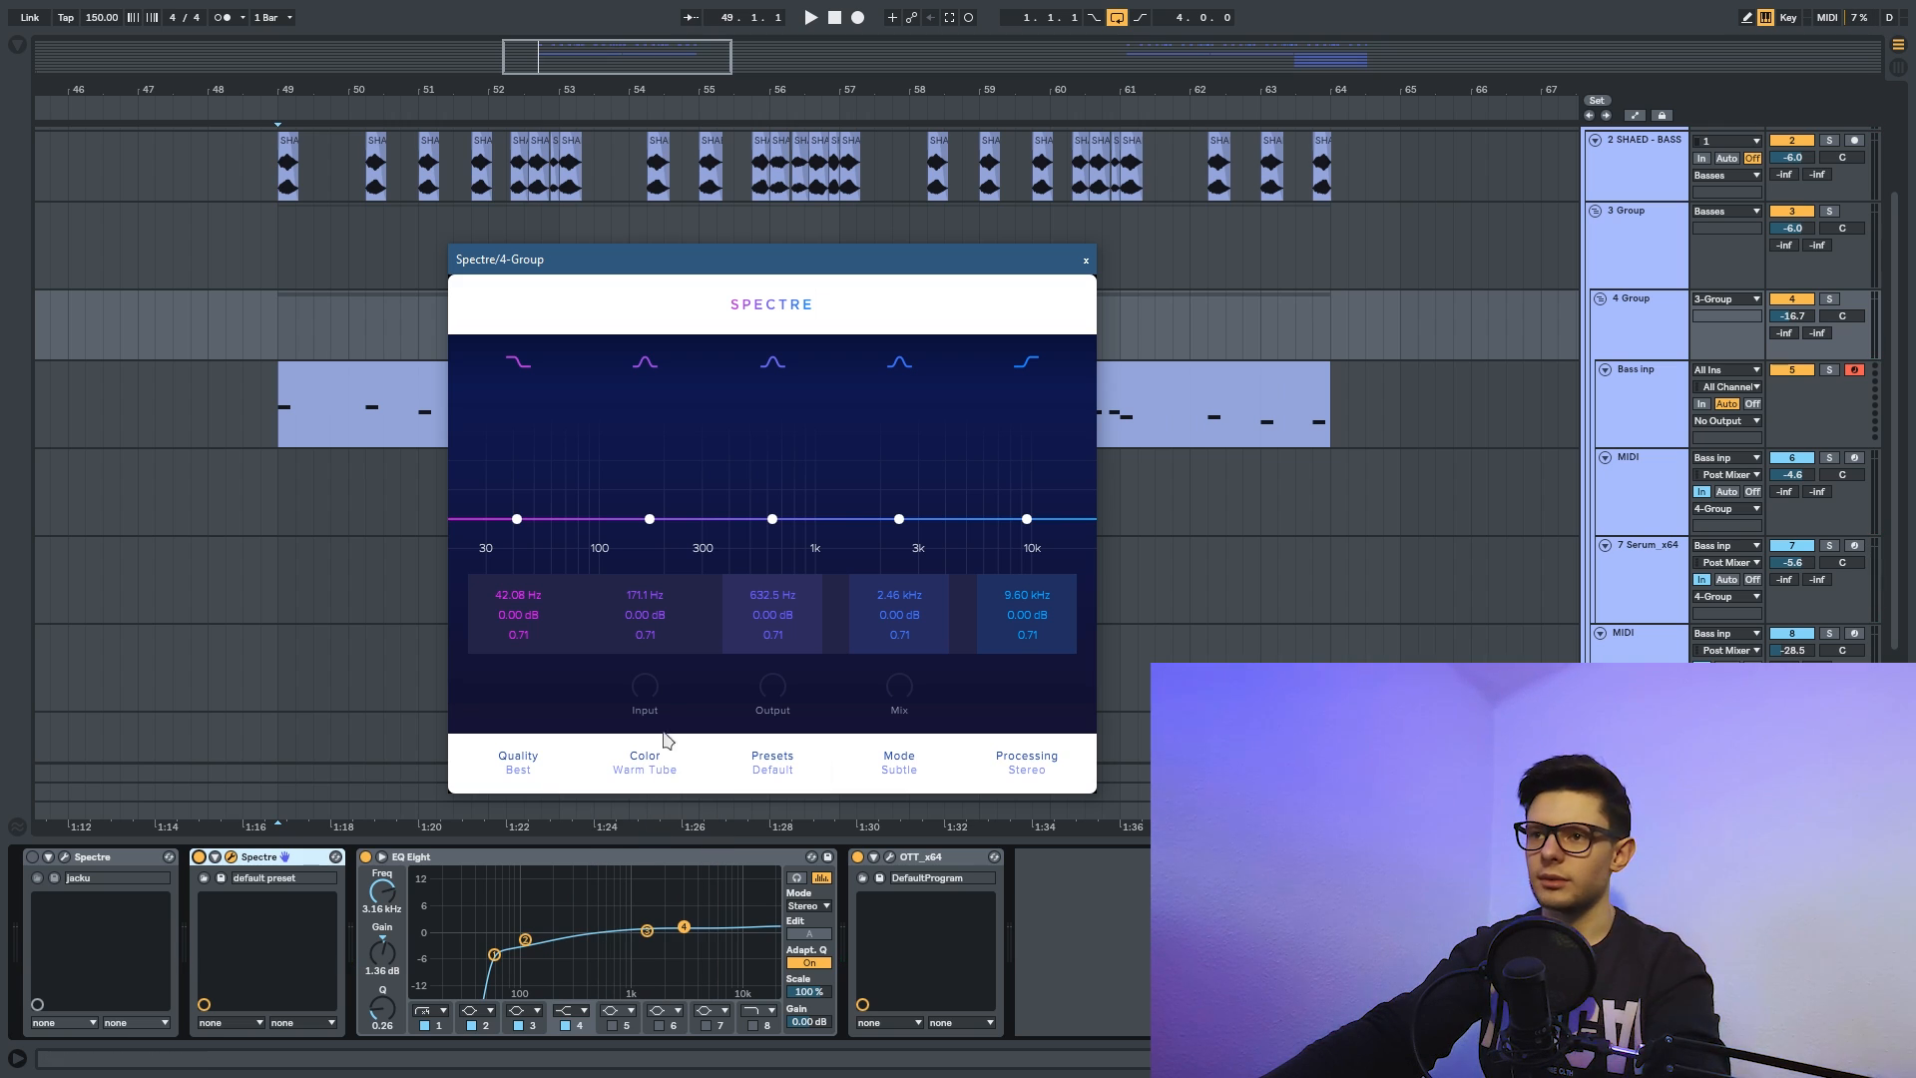
pyautogui.moveTo(649, 517); pyautogui.dragTo(884, 421)
pyautogui.click(683, 765)
pyautogui.click(675, 795)
pyautogui.scroll(-1, 679, 773)
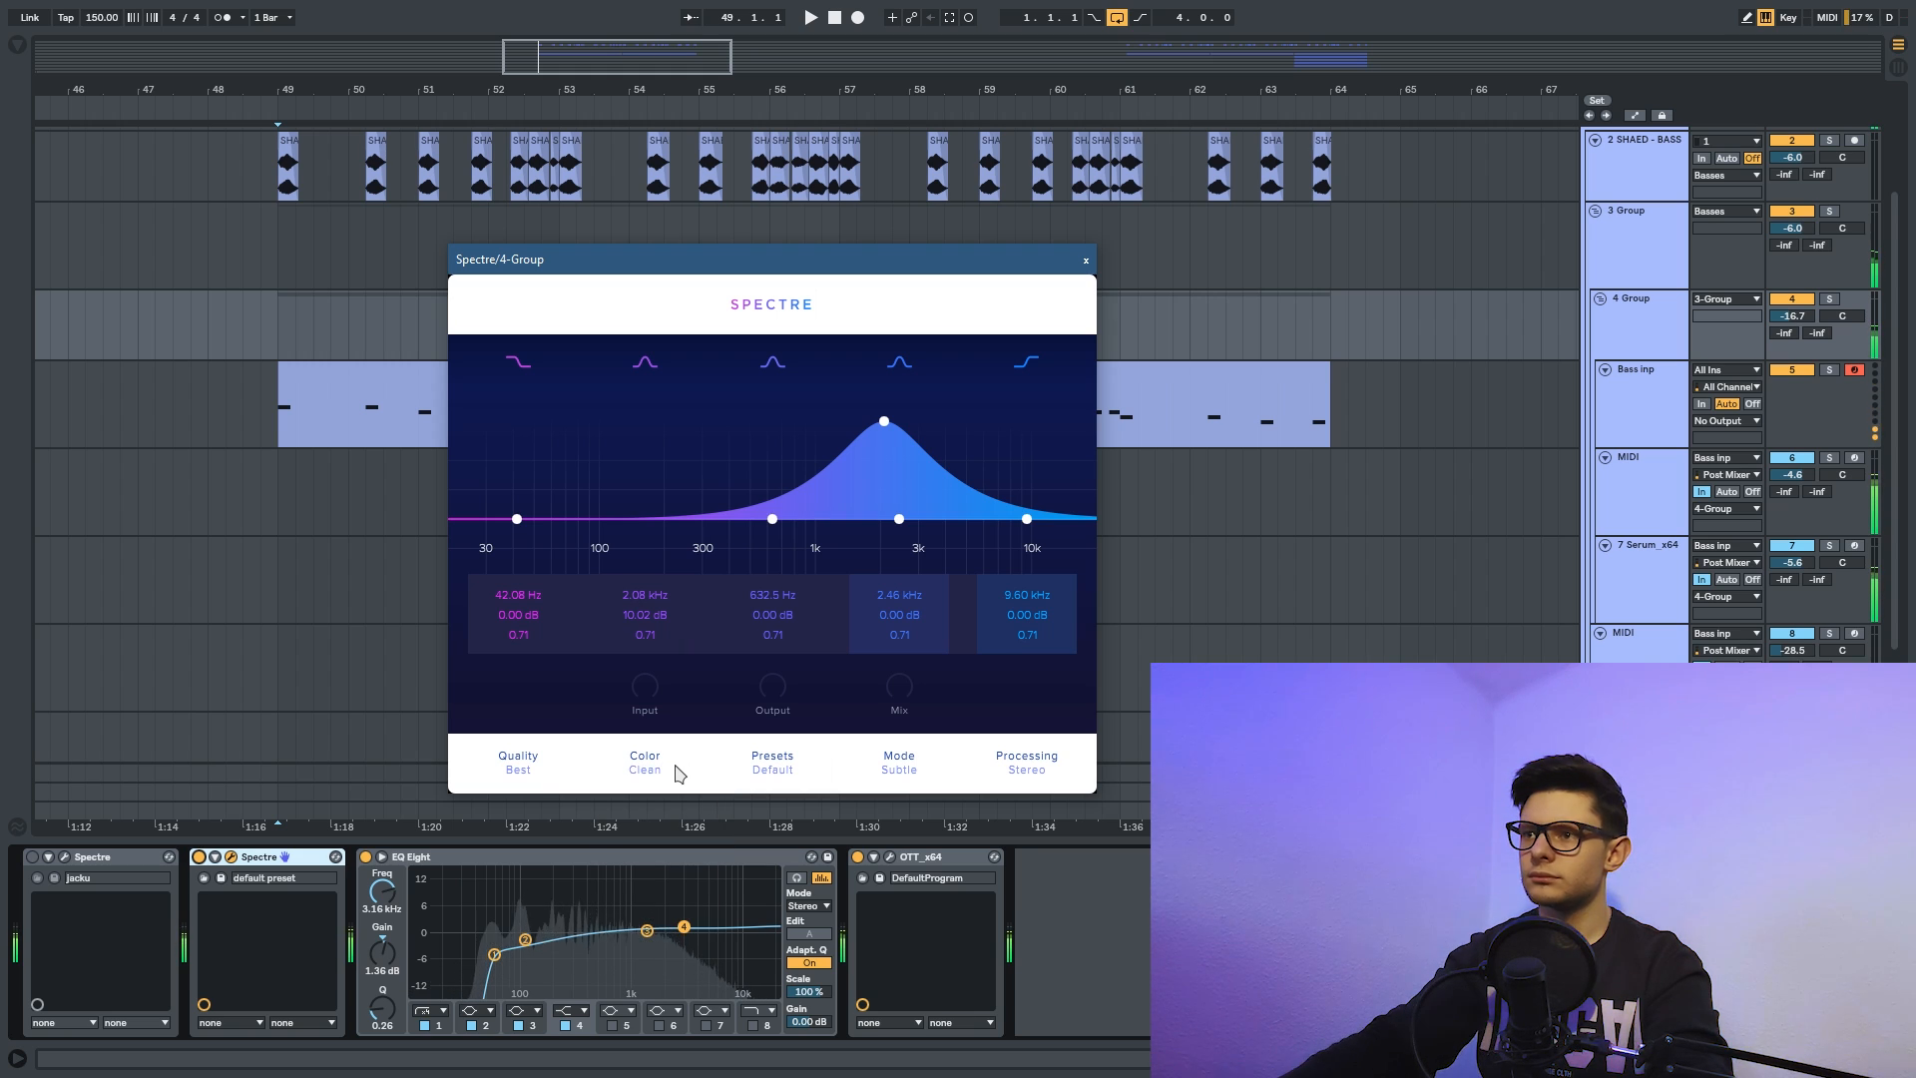
pyautogui.scroll(-1, 902, 767)
# Set Spectre's mode to Aggressive and boost the bands at 42 Hz by 11 dB, 226 Hz by 8.8 dB and 5.47 kHz by 7.9 dB.
pyautogui.click(902, 766)
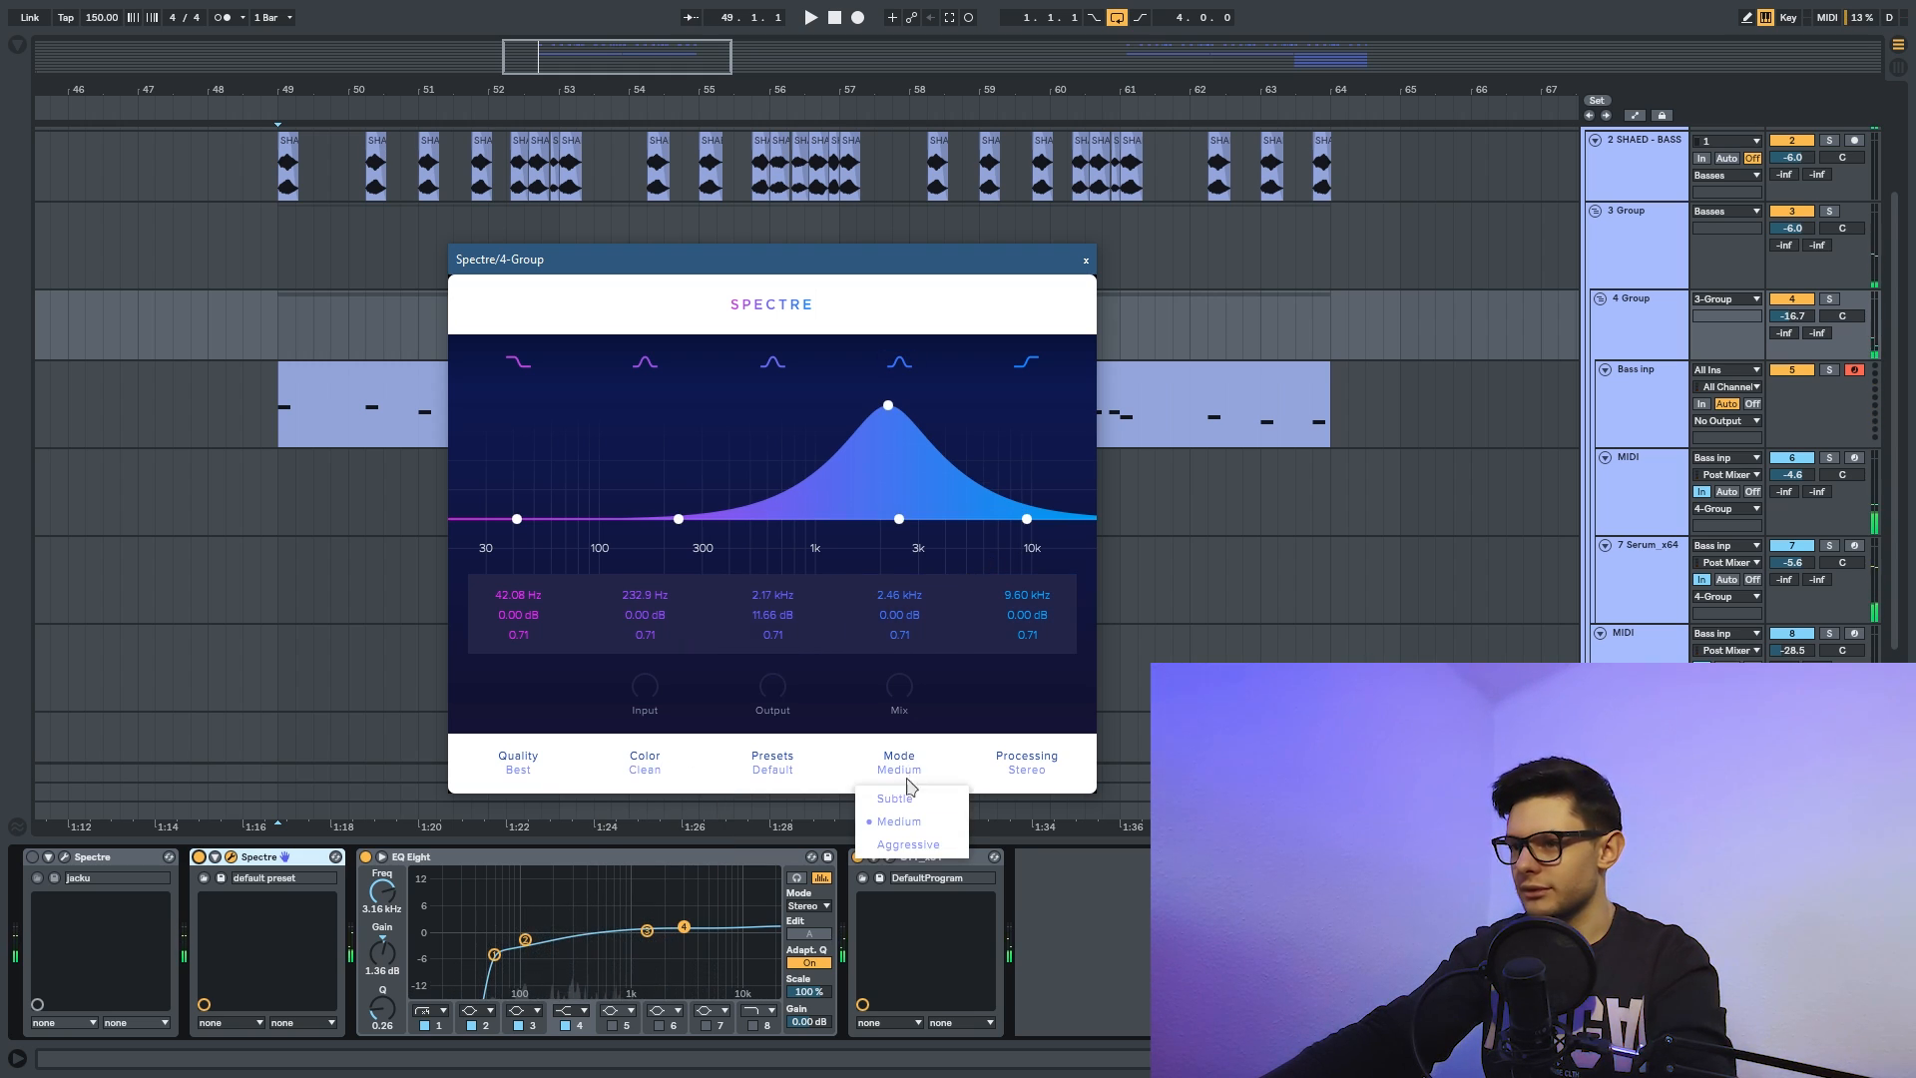
pyautogui.click(899, 844)
pyautogui.moveTo(1027, 519); pyautogui.dragTo(975, 441)
pyautogui.moveTo(678, 519); pyautogui.dragTo(675, 434)
pyautogui.moveTo(517, 519); pyautogui.dragTo(517, 410)
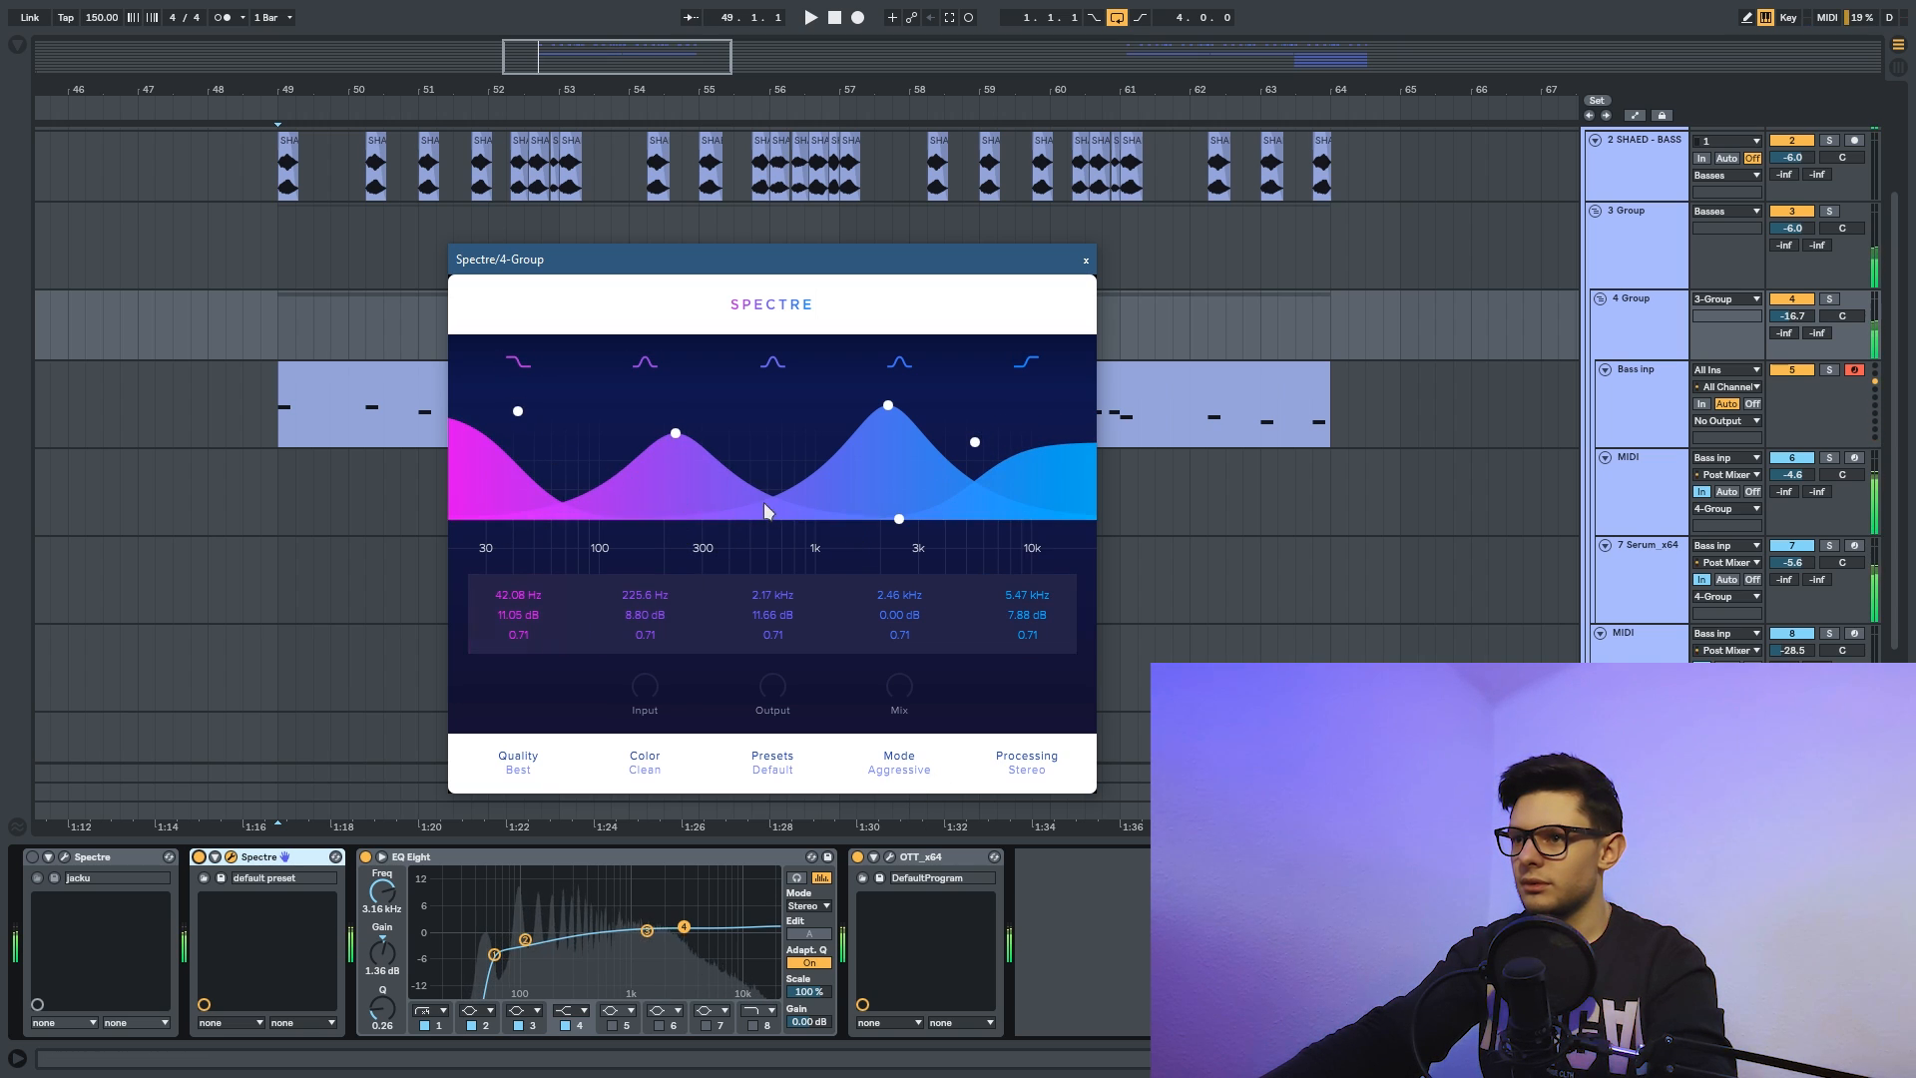
# Sweep Spectre's input gain between about 0 and 12 dB to hear how harder drive changes the bass.
pyautogui.moveTo(645, 685); pyautogui.dragTo(655, 828)
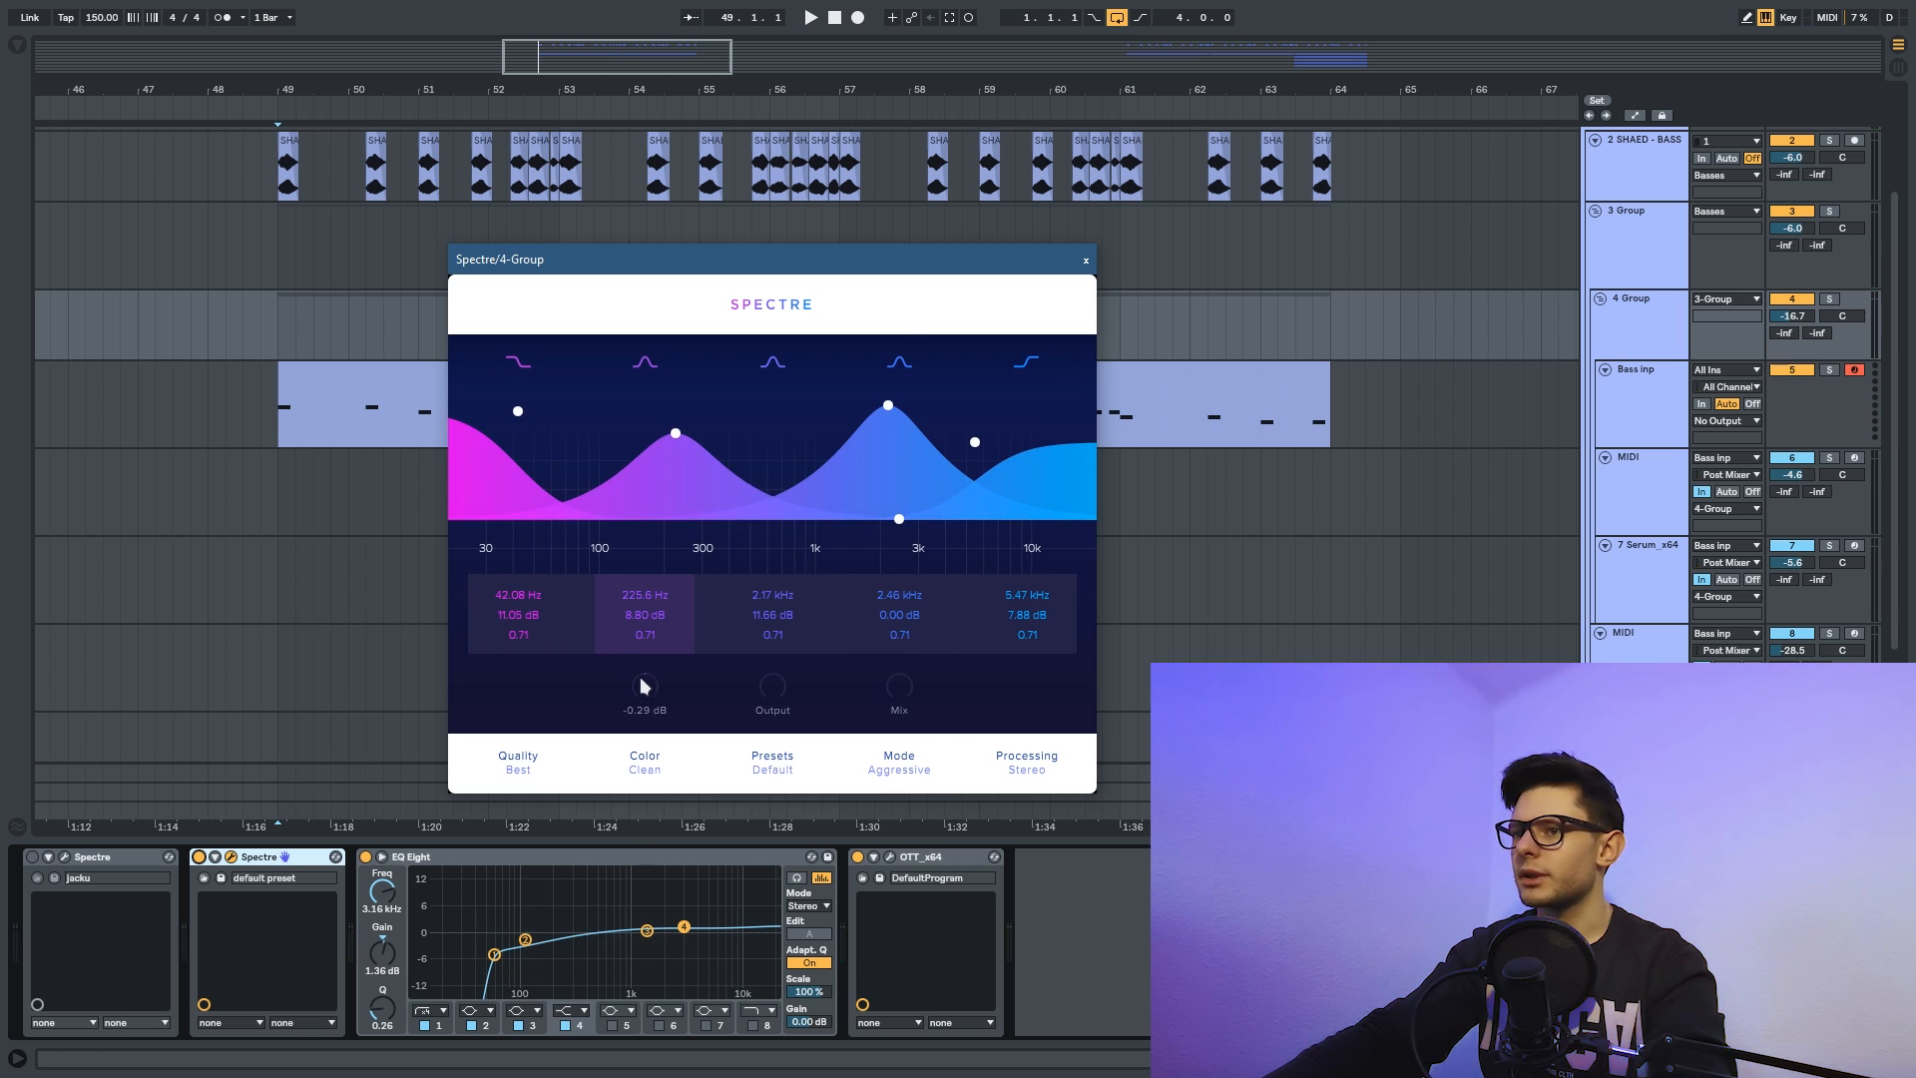
pyautogui.moveTo(656, 701)
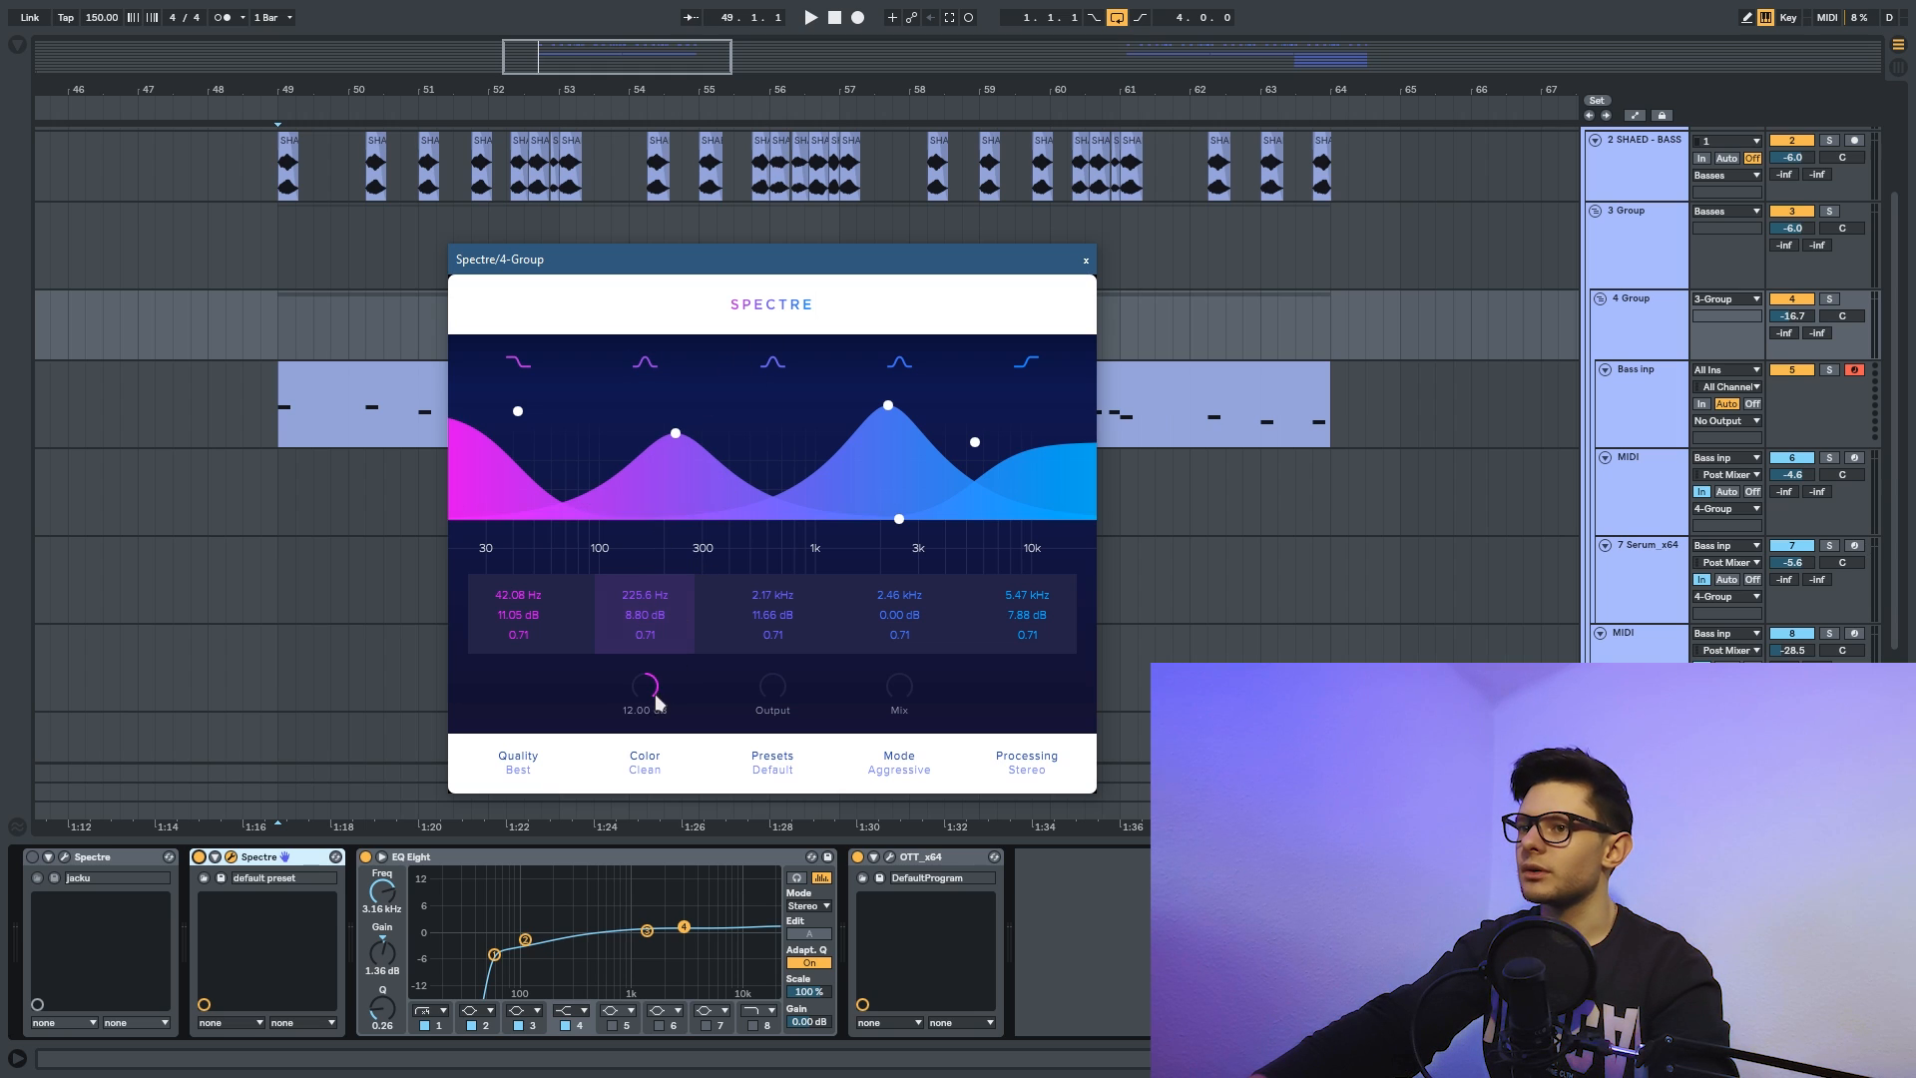
pyautogui.moveTo(649, 802); pyautogui.dragTo(655, 811)
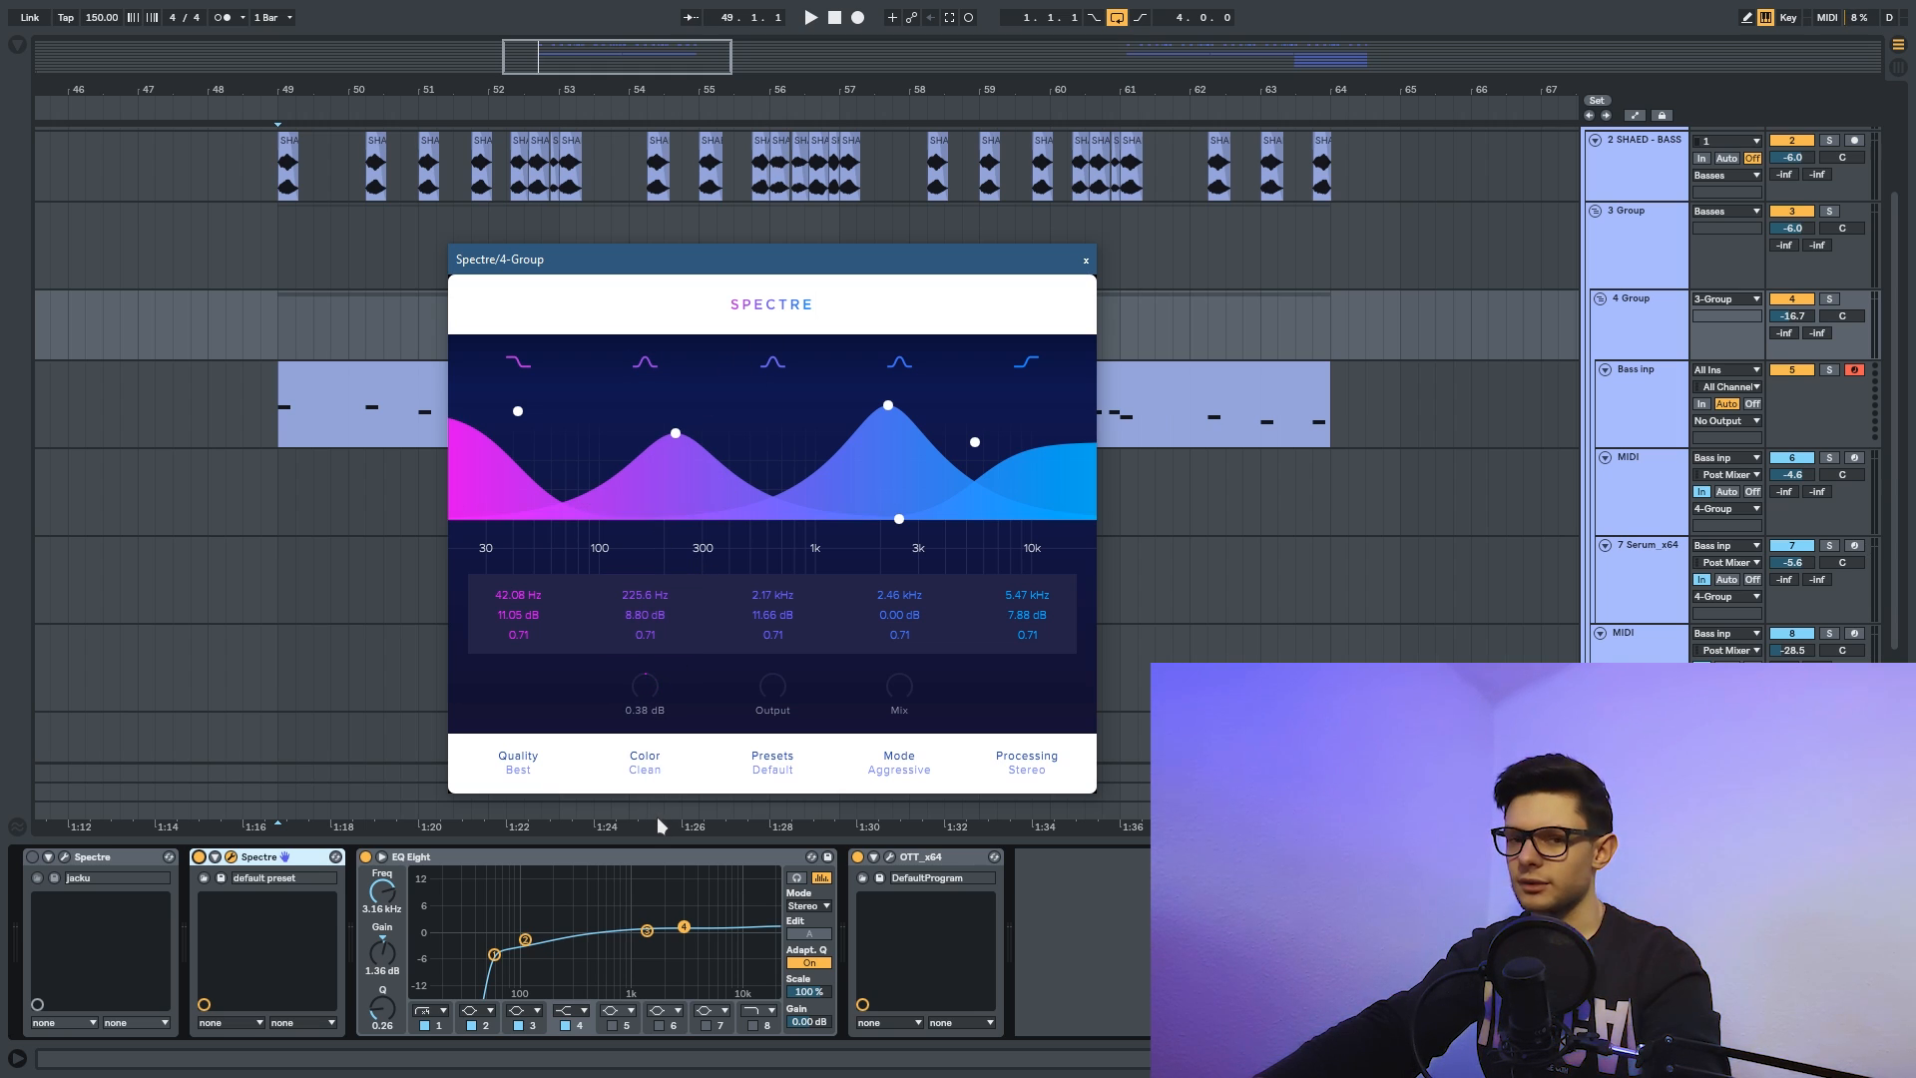
pyautogui.moveTo(657, 817); pyautogui.dragTo(667, 788)
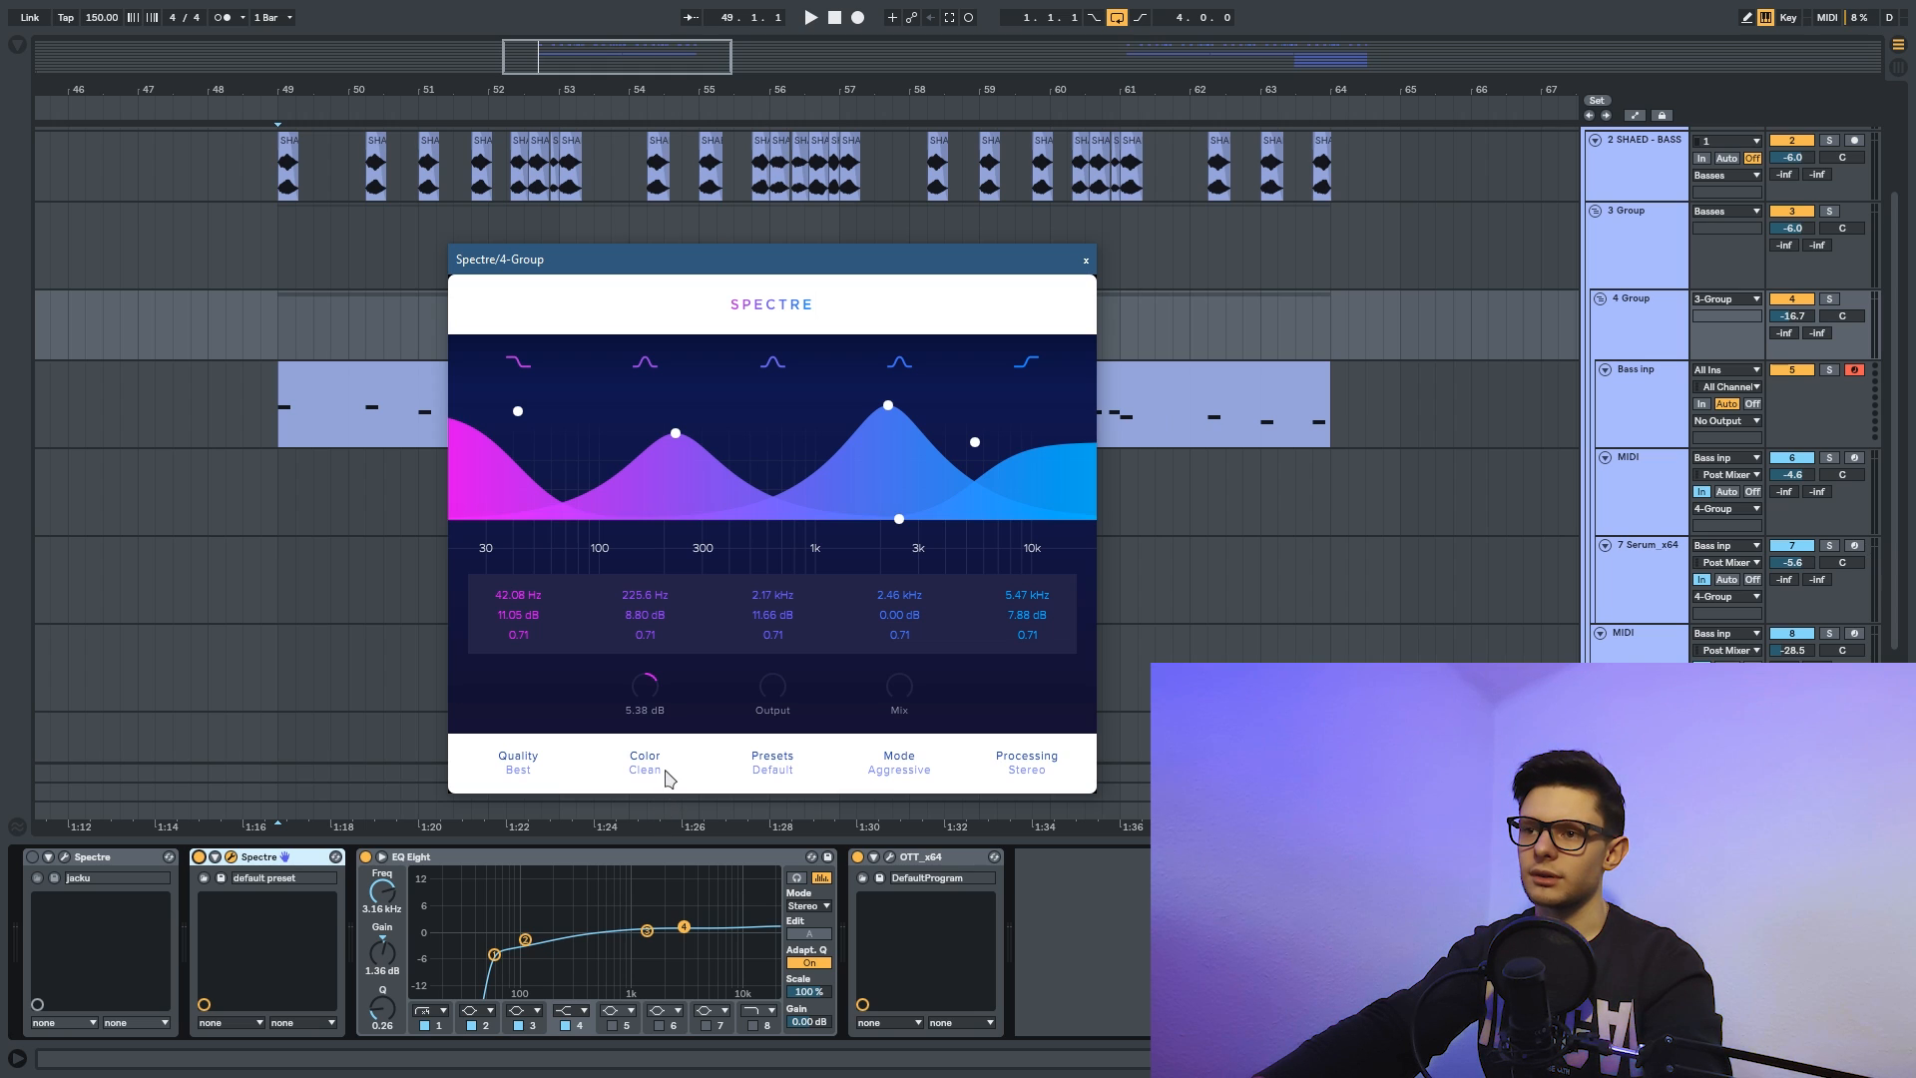
pyautogui.moveTo(675, 722); pyautogui.dragTo(675, 687)
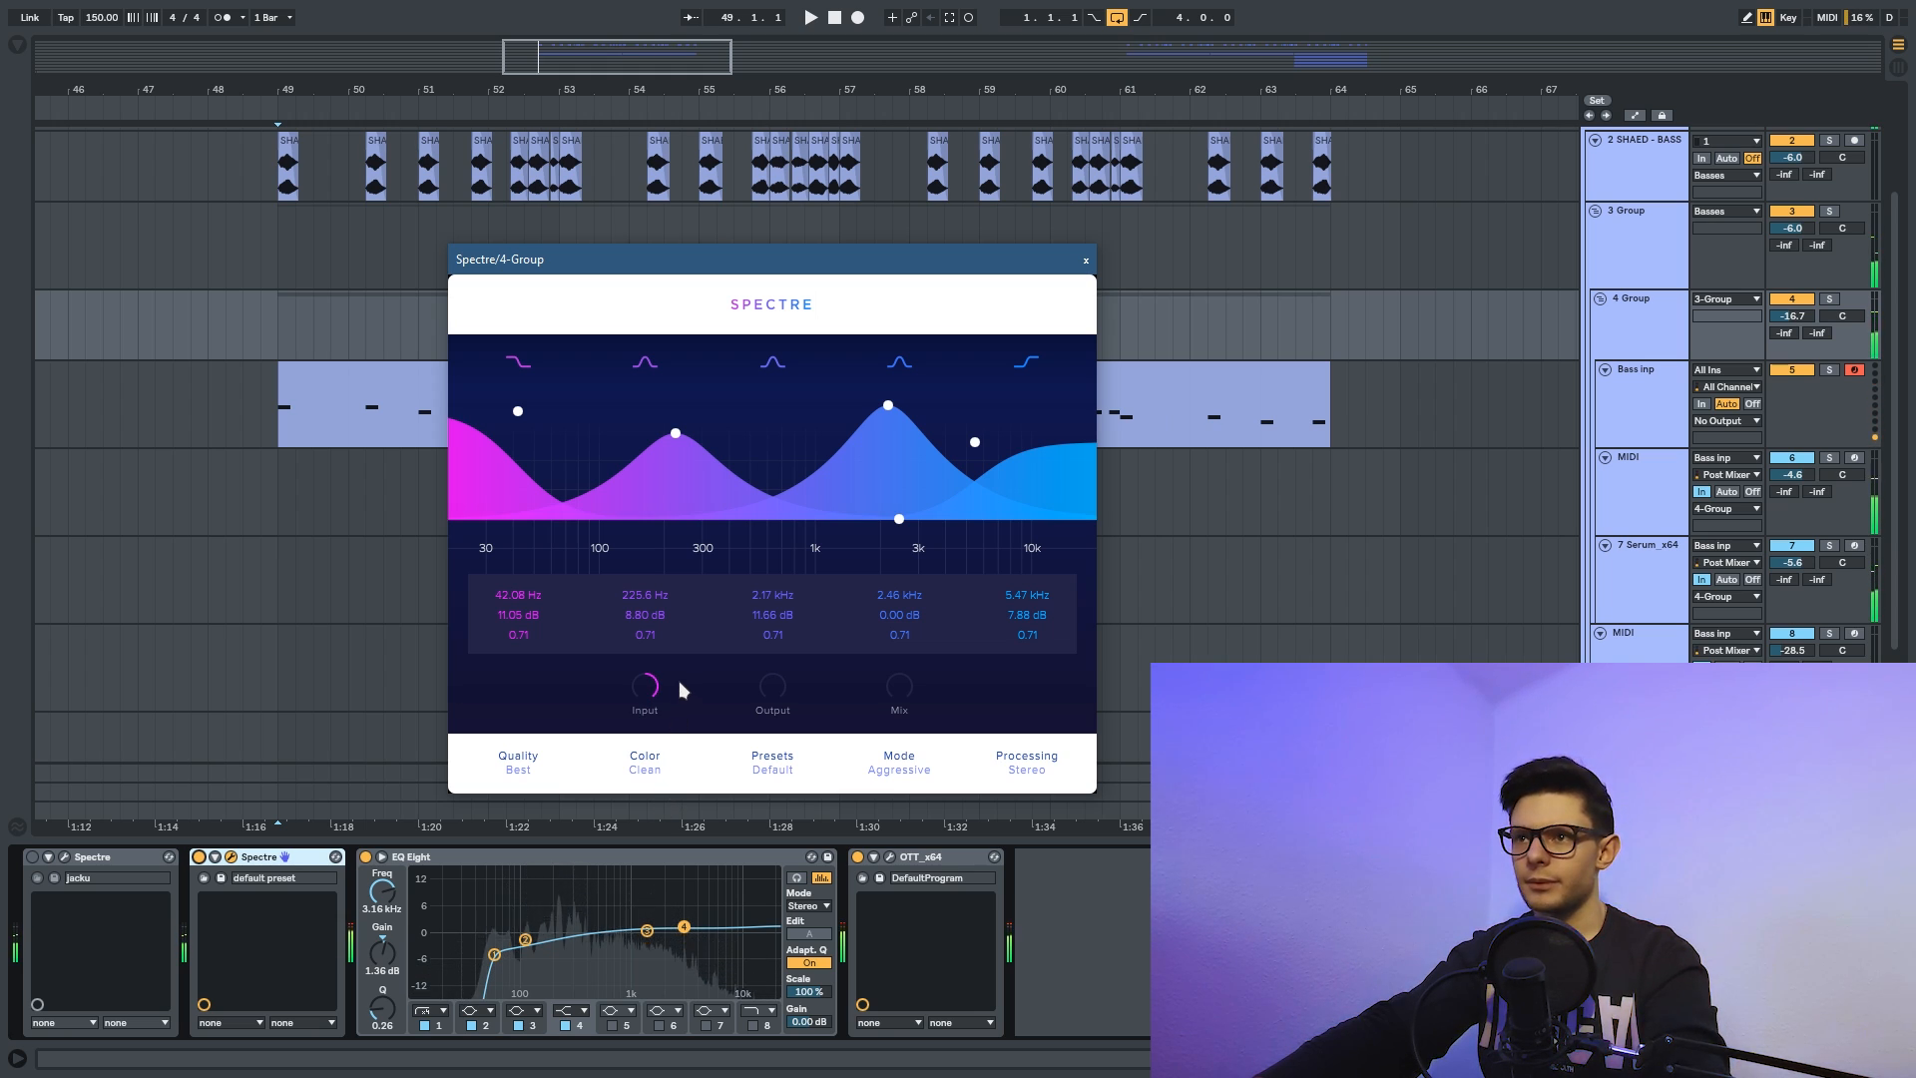
# Spread Spectre's boosts to about 96 Hz, 168 Hz, 1.16 kHz, 3.2 kHz and 5.4 kHz, and adjust the output gain.
pyautogui.moveTo(518, 411); pyautogui.dragTo(596, 431)
pyautogui.moveTo(676, 433); pyautogui.dragTo(648, 435)
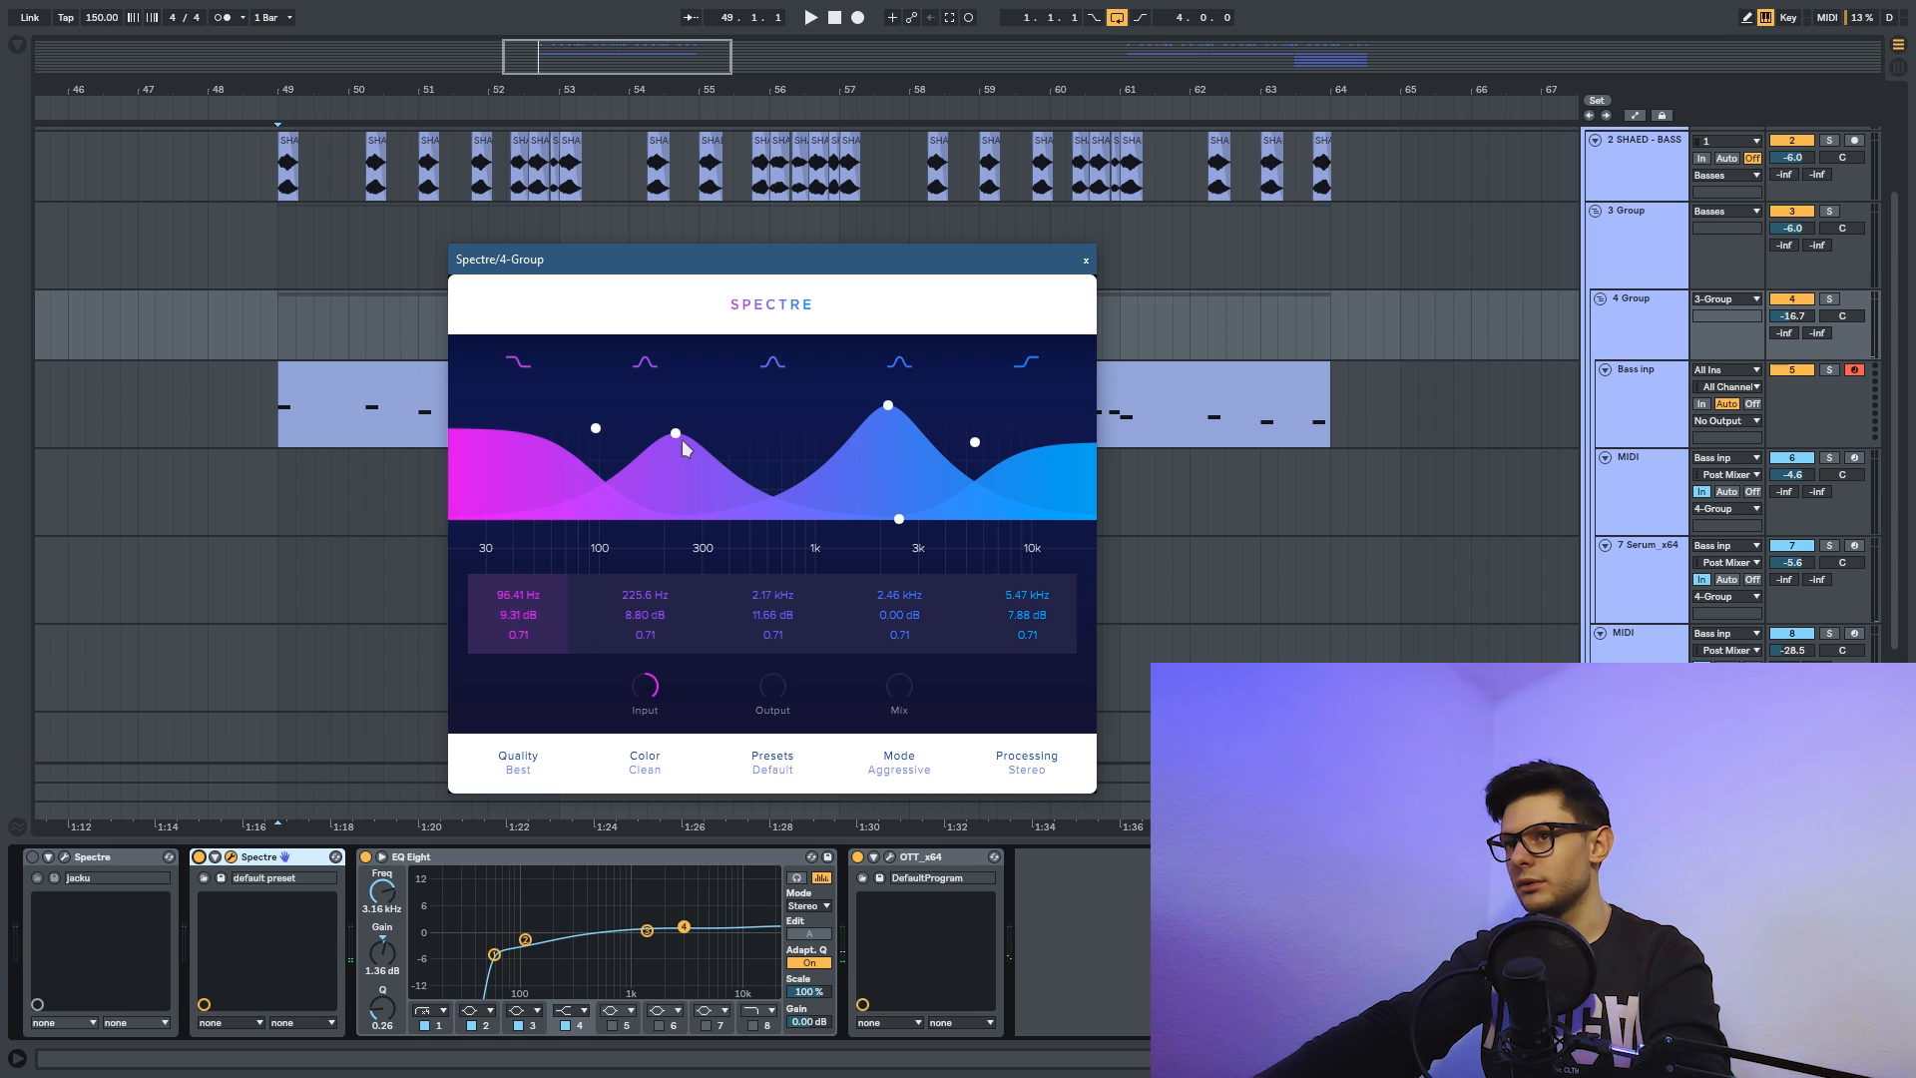
pyautogui.moveTo(888, 405); pyautogui.dragTo(774, 435)
pyautogui.moveTo(899, 519); pyautogui.dragTo(893, 429)
pyautogui.moveTo(774, 435); pyautogui.dragTo(974, 421)
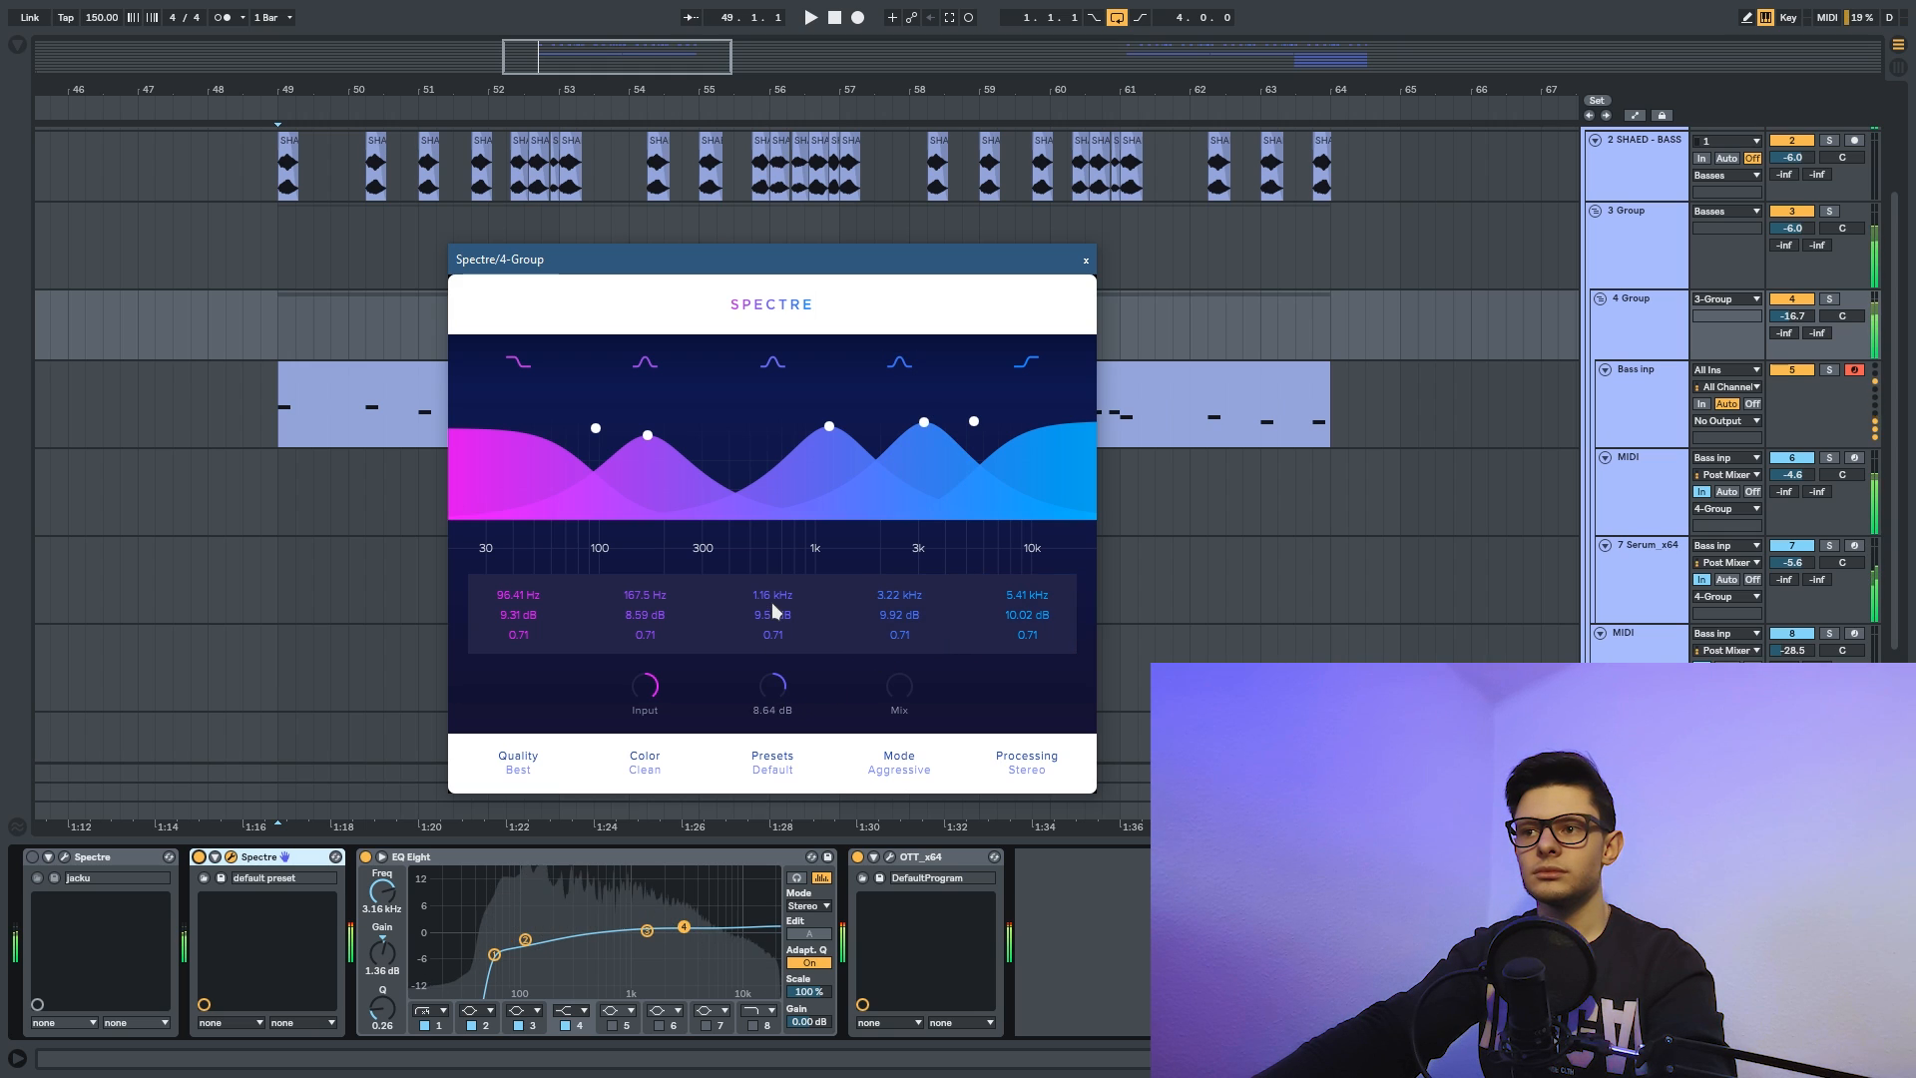
pyautogui.moveTo(769, 672)
pyautogui.mouseDown()
pyautogui.moveTo(761, 715)
pyautogui.moveTo(772, 686)
pyautogui.mouseUp()
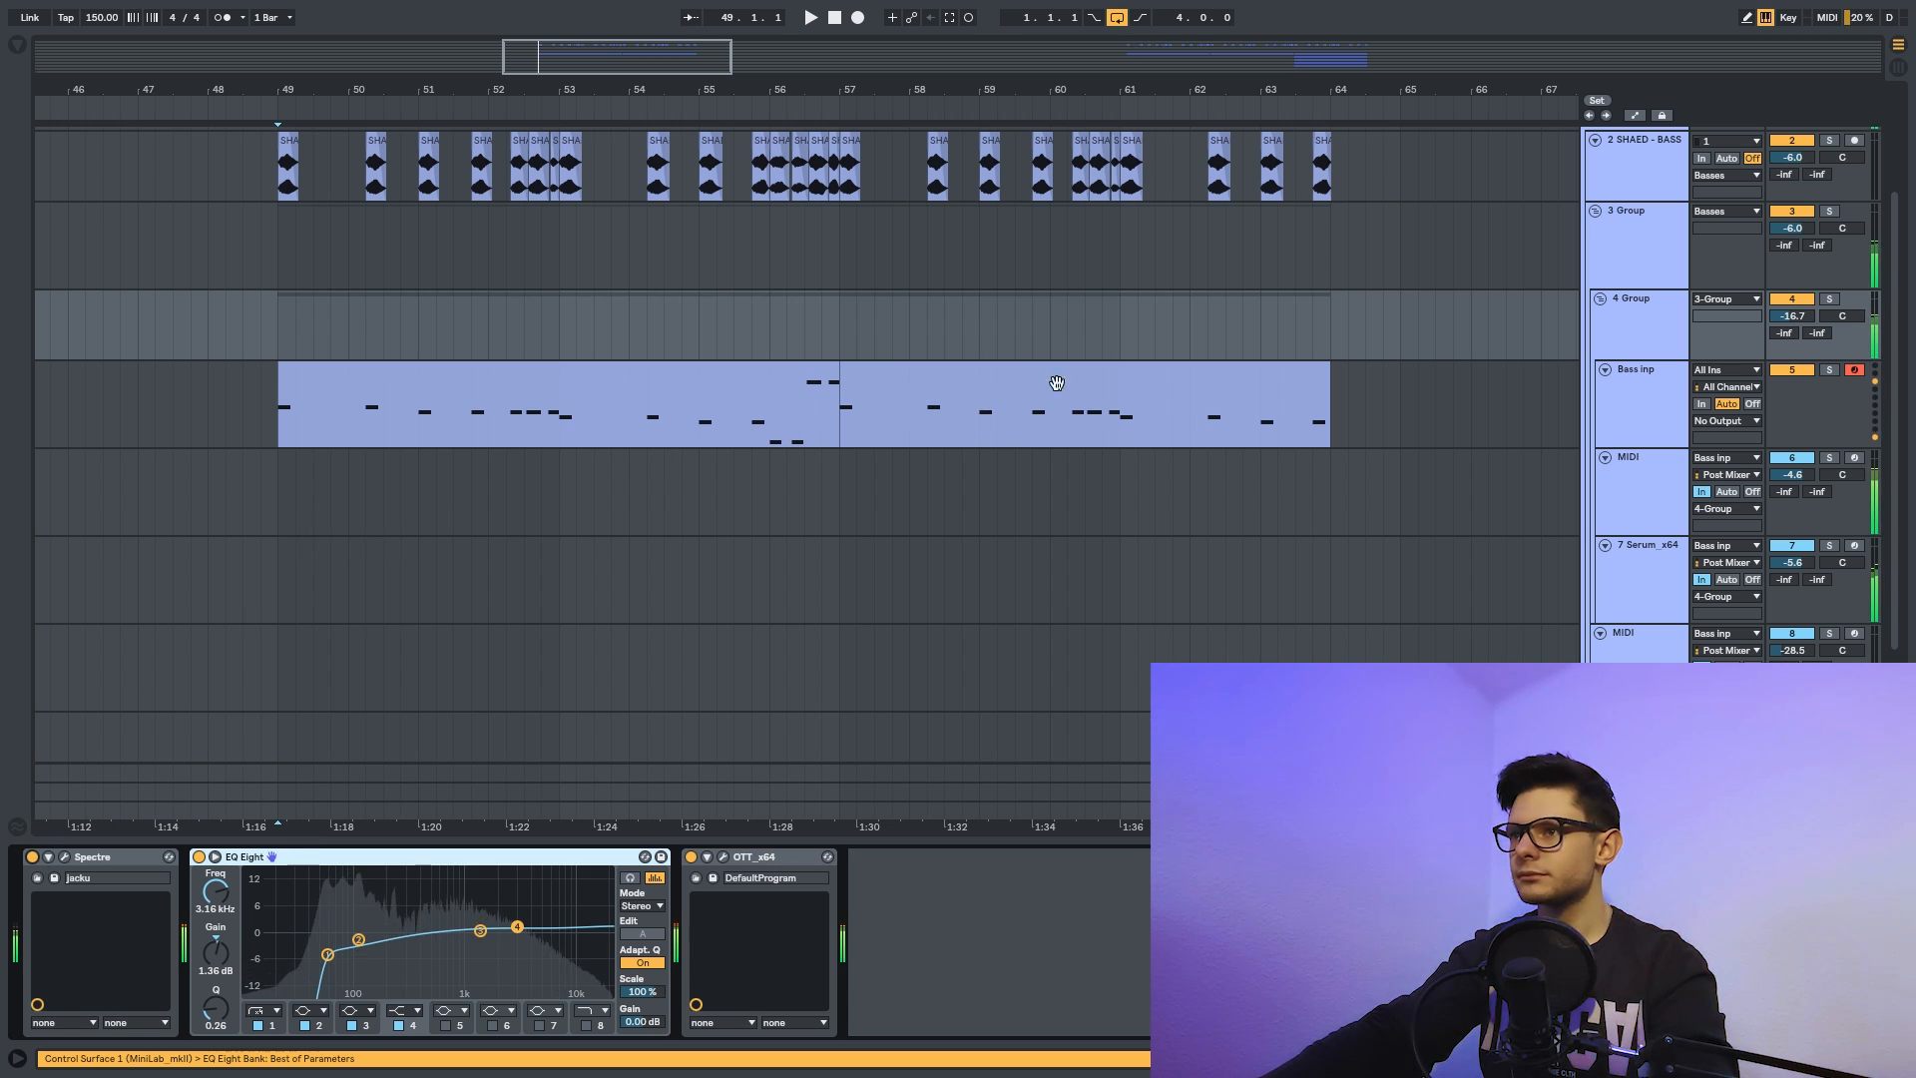
# Listen to layer tracks 6 and 7 of the 4 Group one at a time.
pyautogui.scroll(1, 1609, 310)
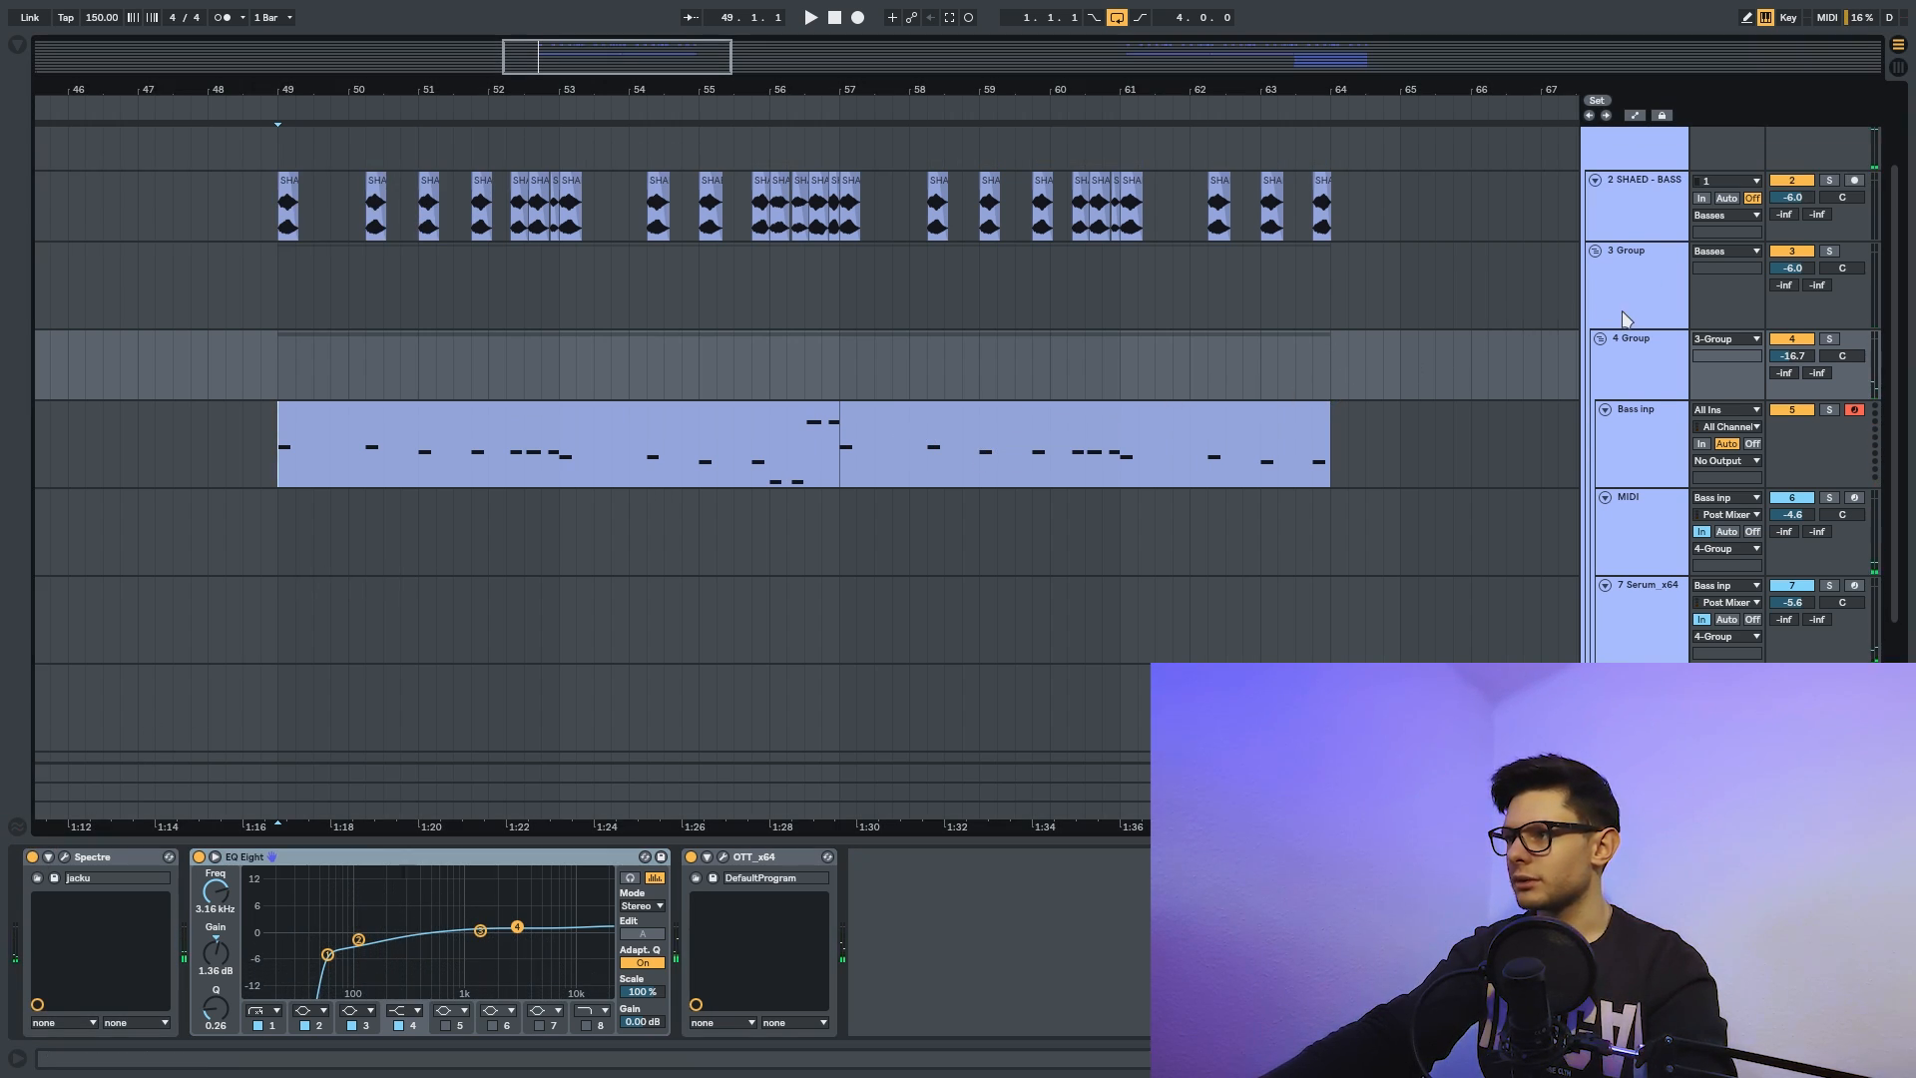
pyautogui.scroll(-2, 1415, 395)
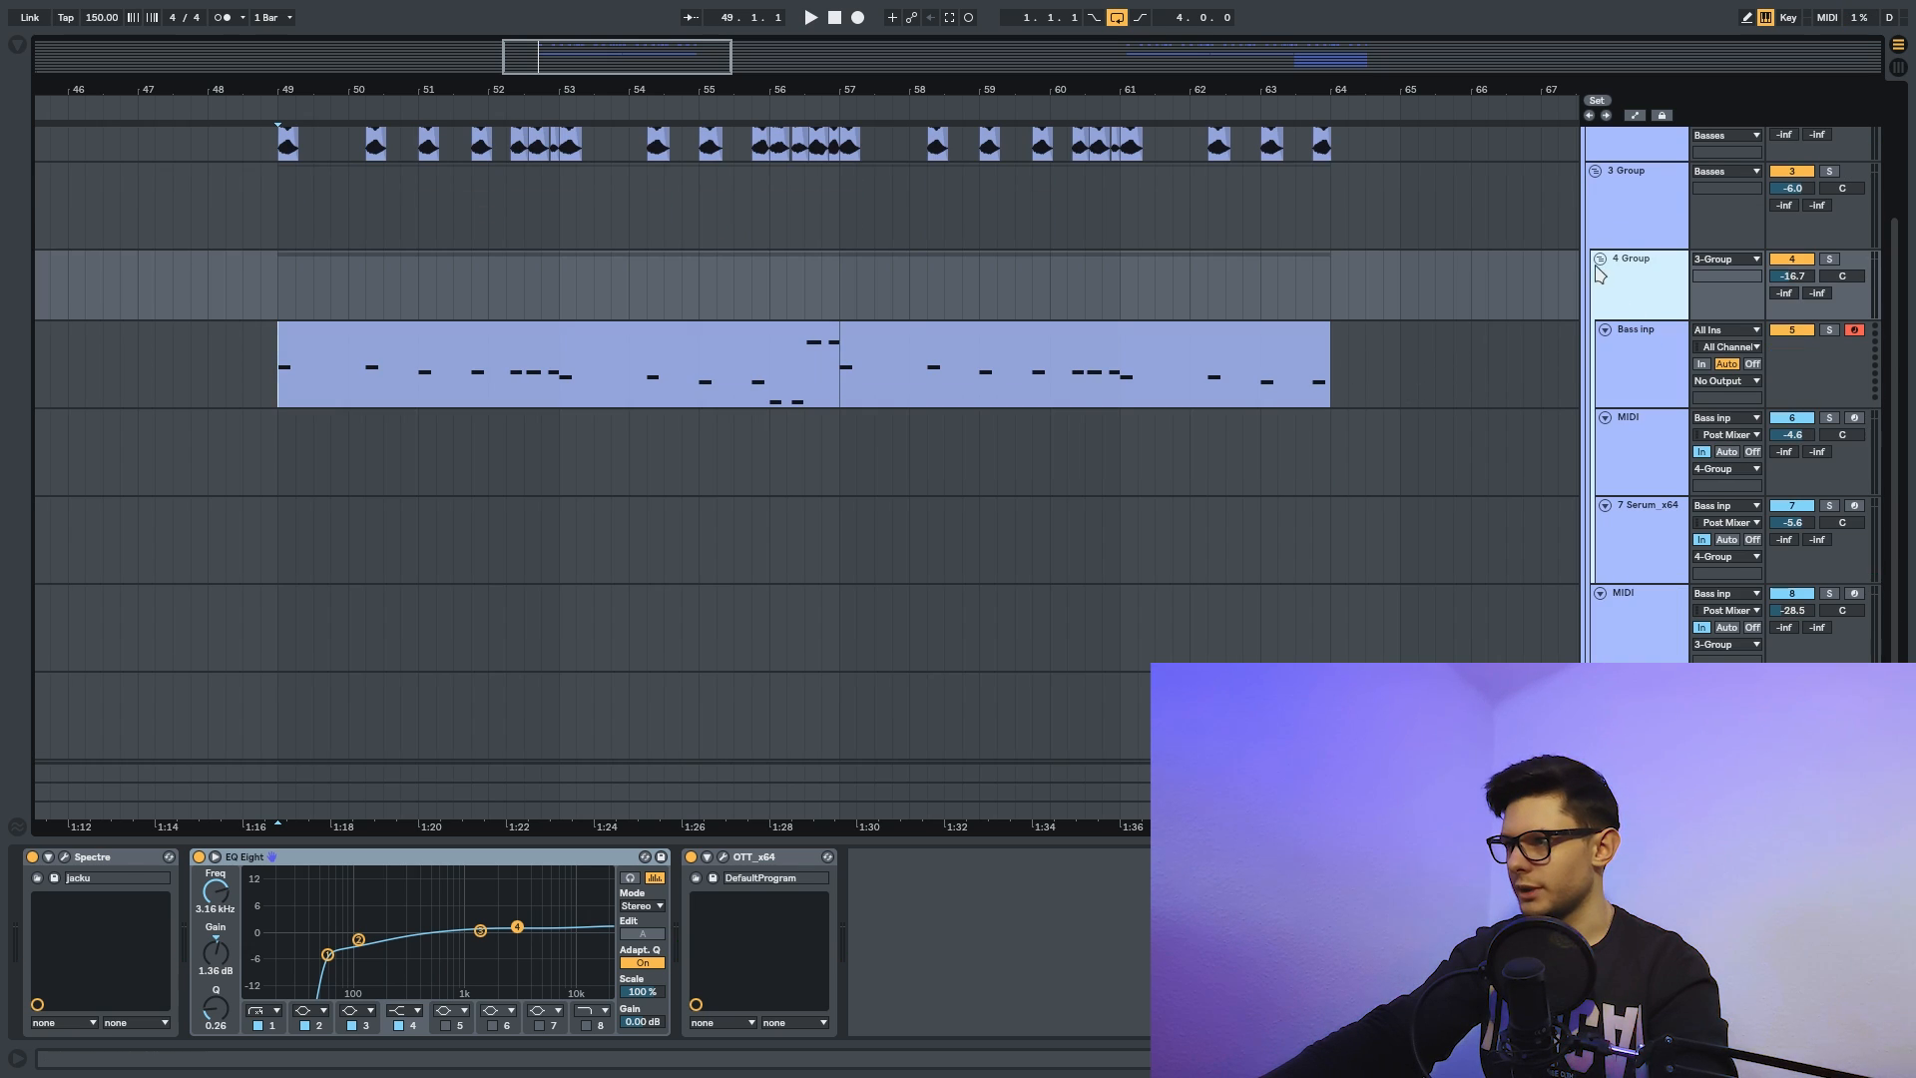
pyautogui.click(1652, 460)
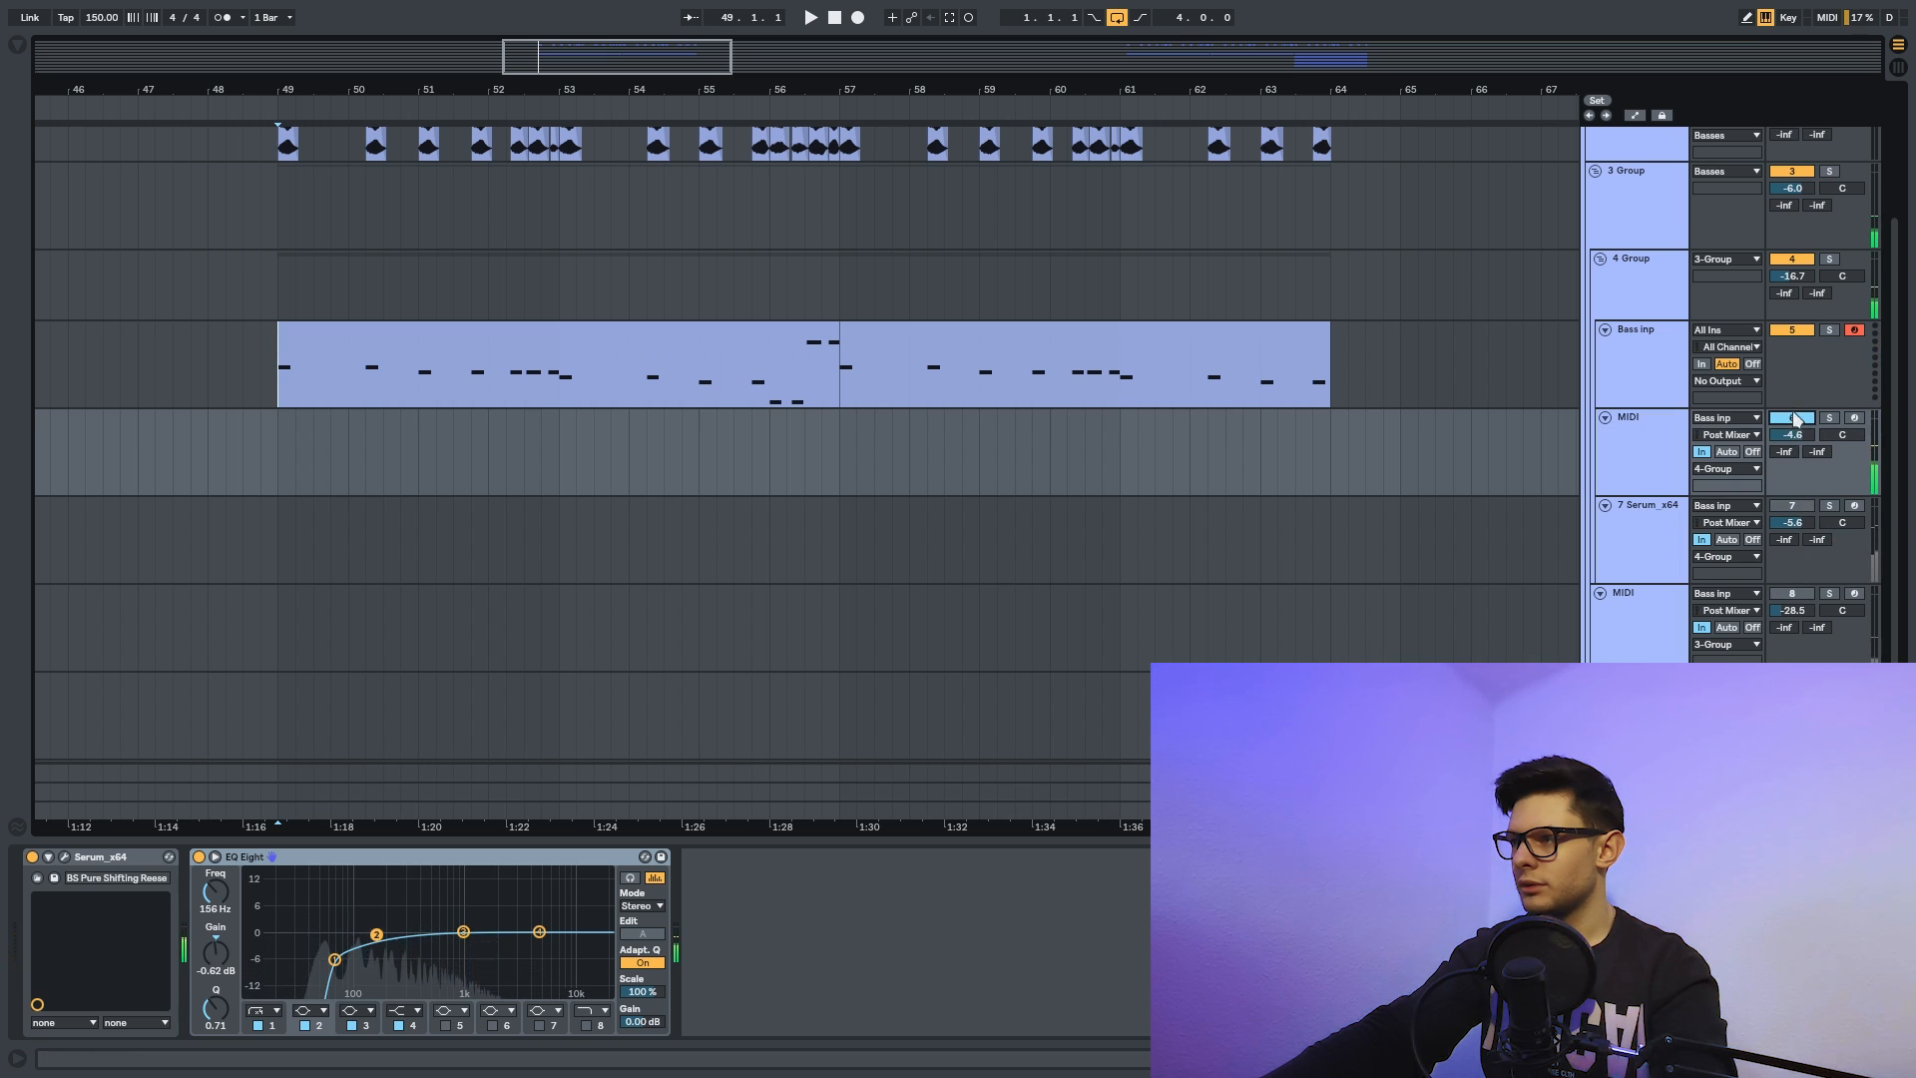
pyautogui.click(1661, 532)
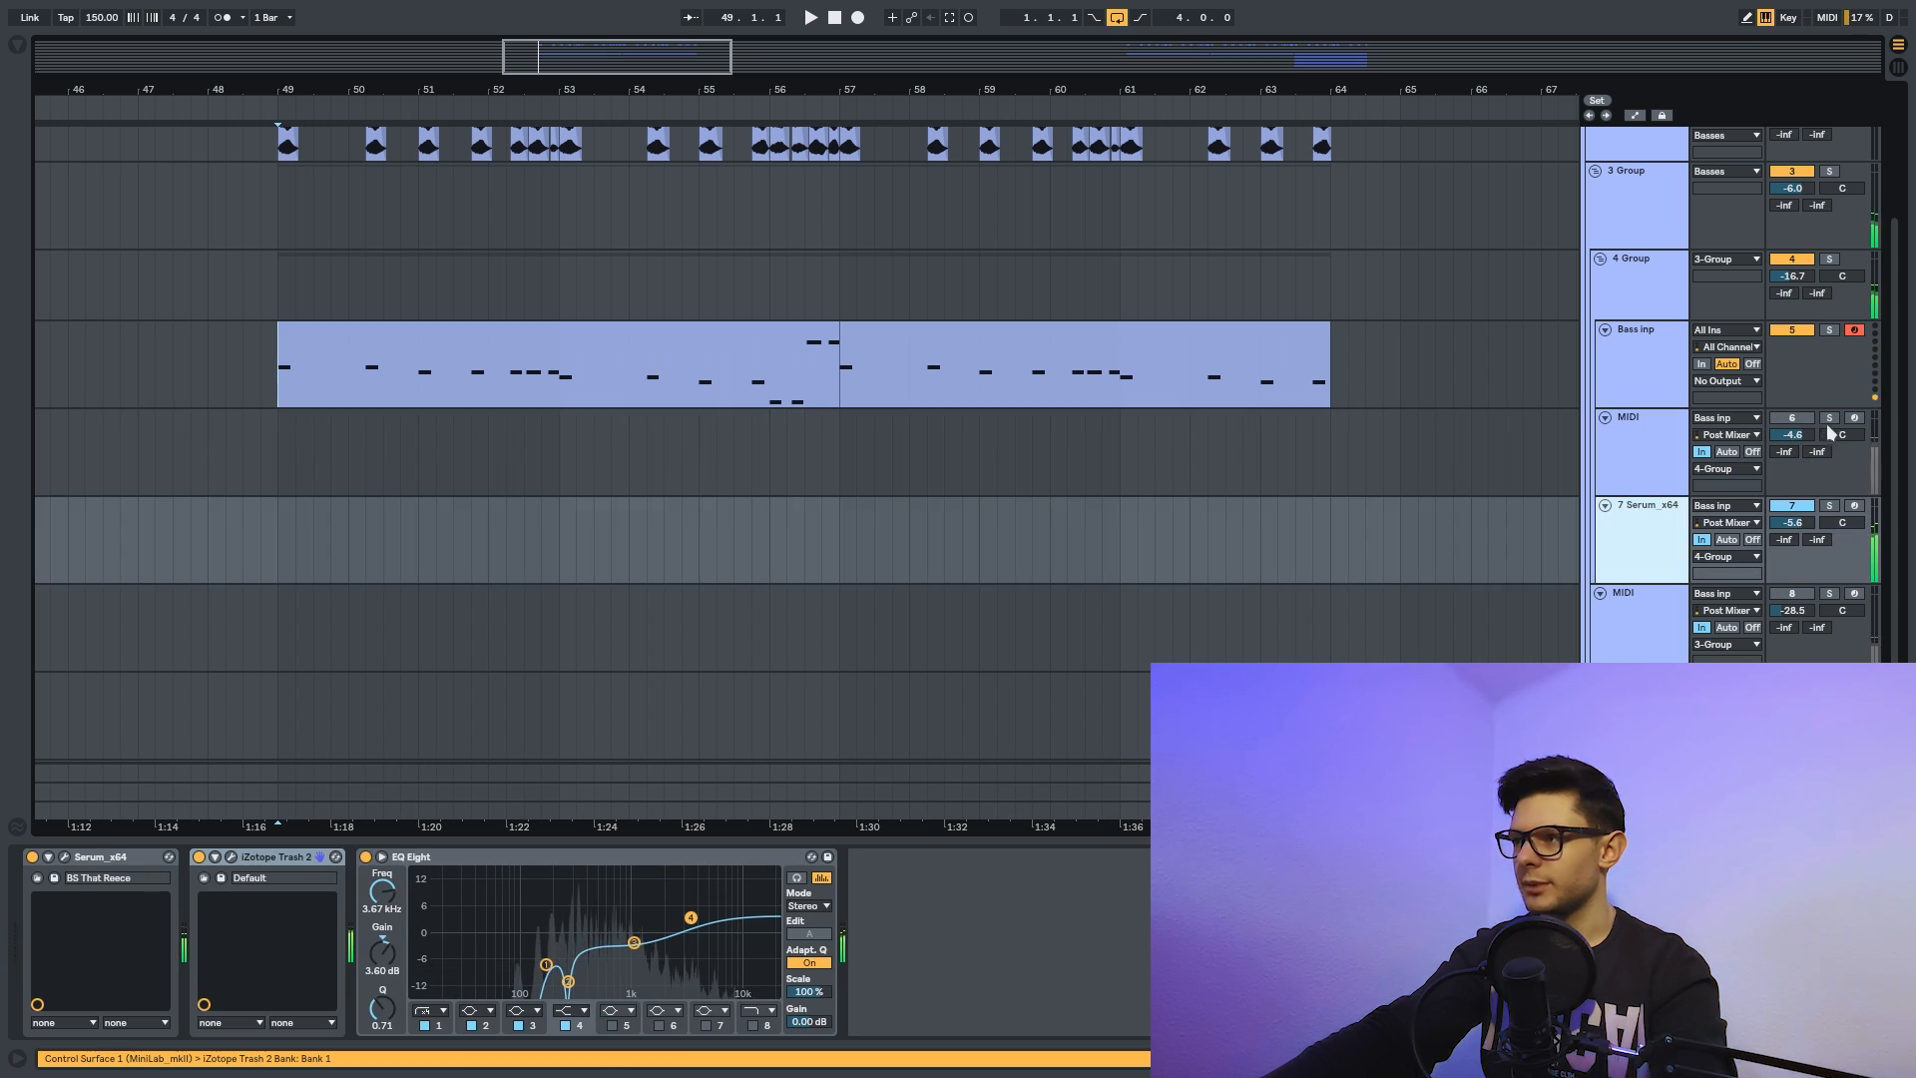
# Listen to layers 6 and 7 together with the 4 Group's Spectre effect off and on.
pyautogui.click(1637, 290)
pyautogui.click(1662, 374)
pyautogui.click(1657, 479)
pyautogui.click(1682, 368)
pyautogui.press('Up')
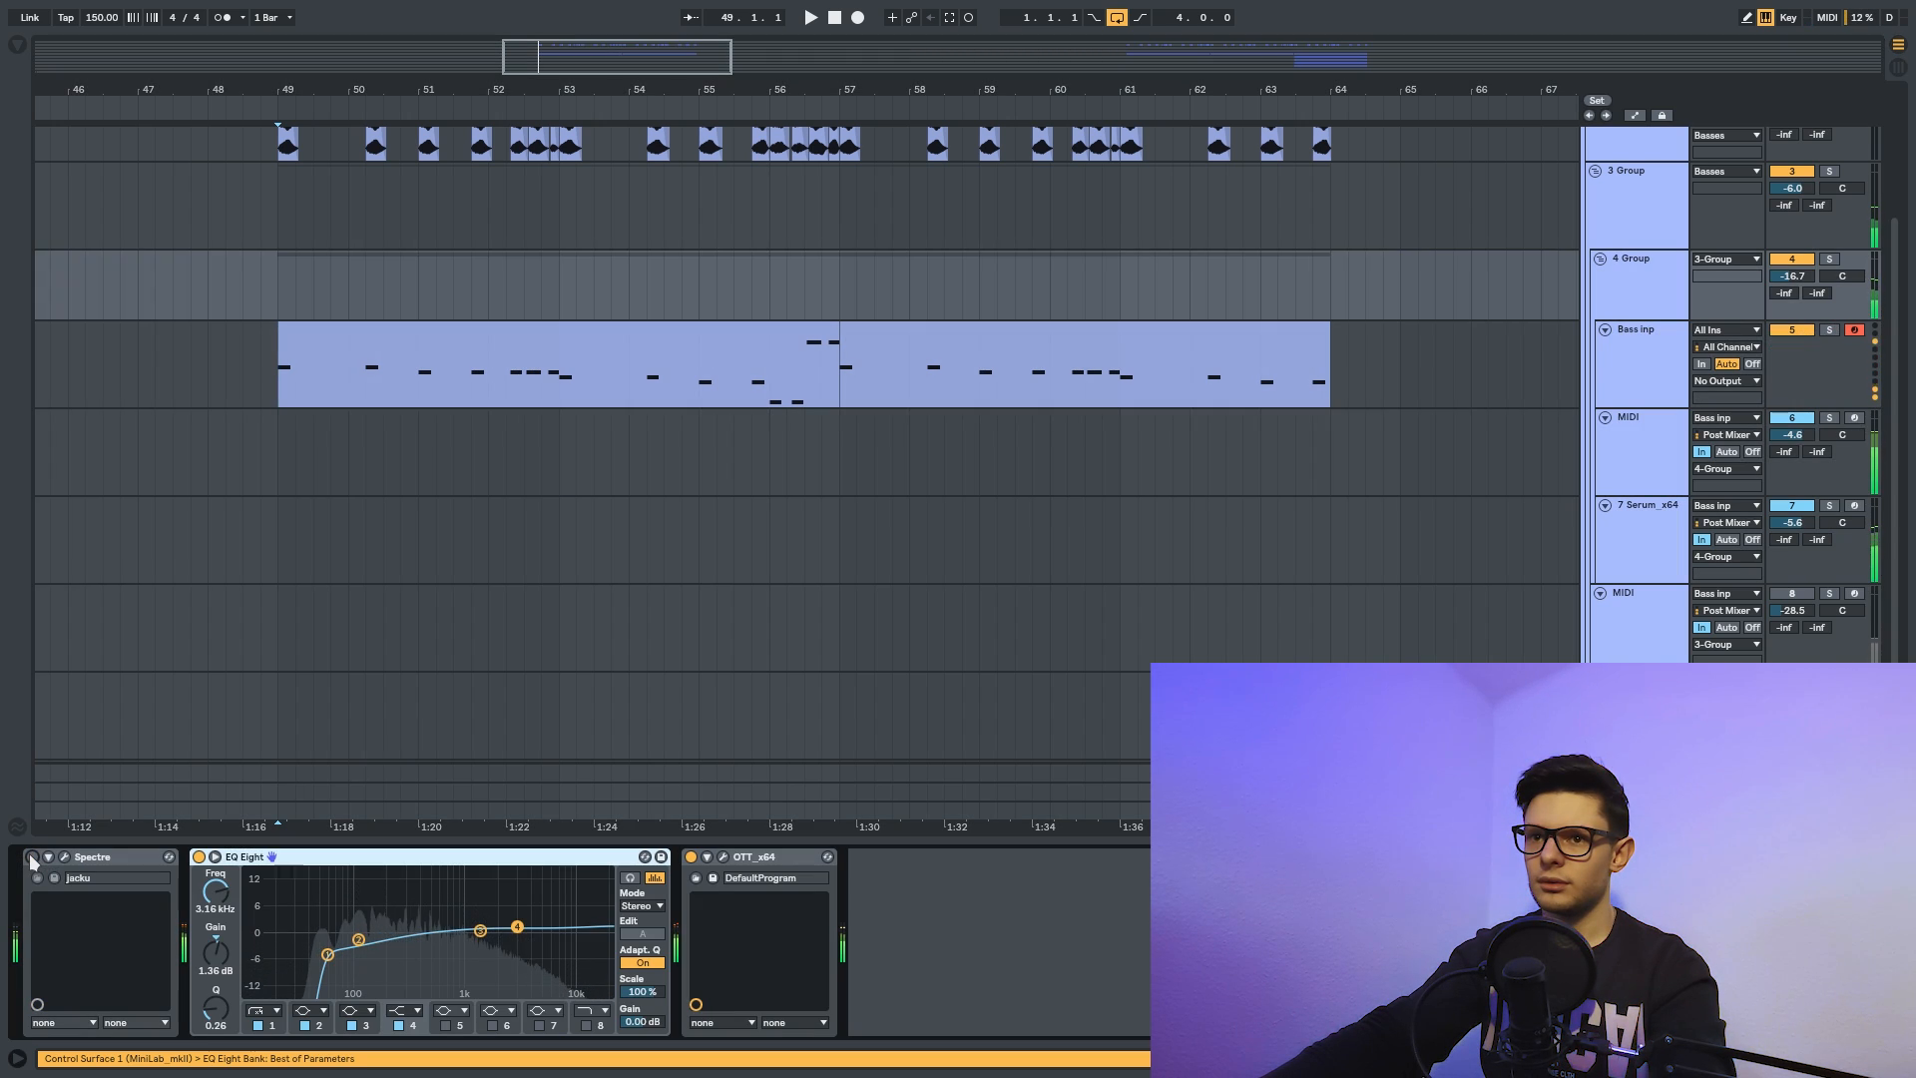
pyautogui.click(31, 858)
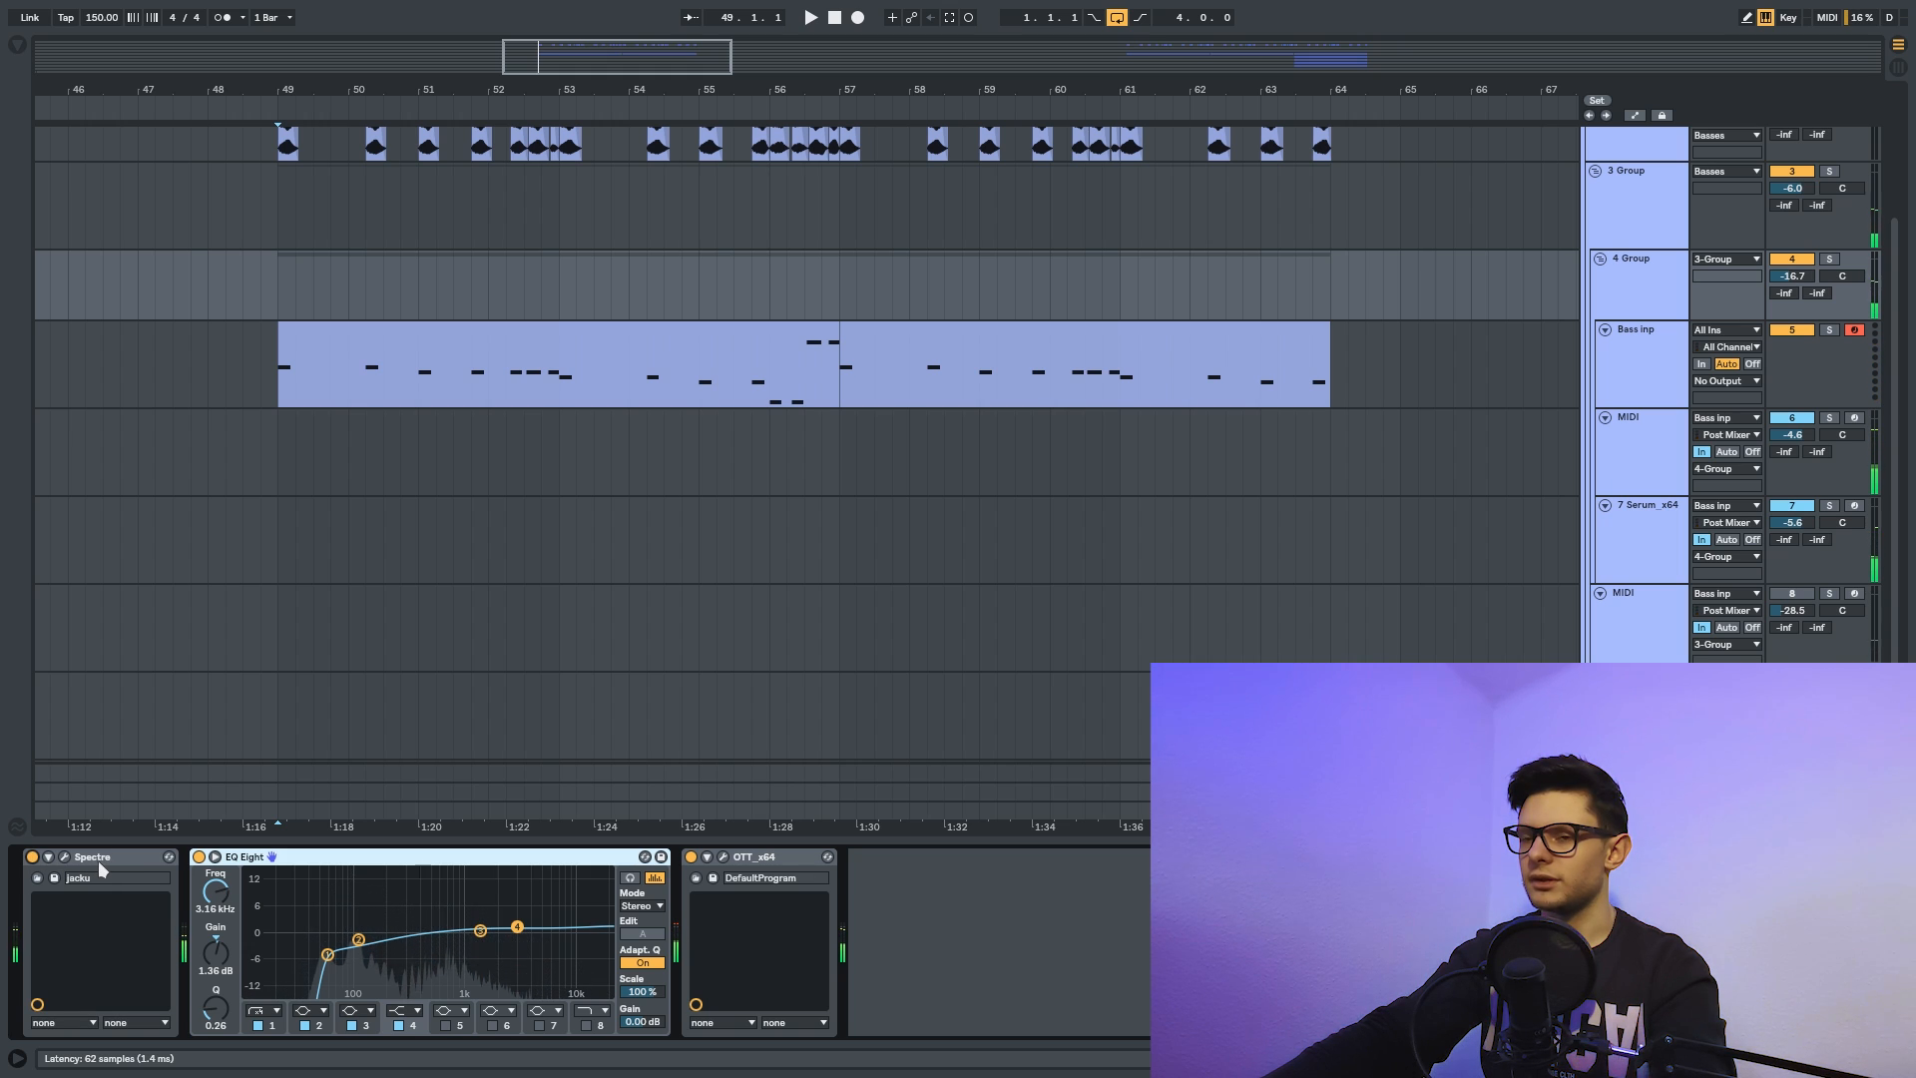
# Move MIDI track 8 into the 4 Group between tracks 6 and 7, and activate it to hear it through the group effects.
pyautogui.click(1637, 449)
pyautogui.click(1641, 517)
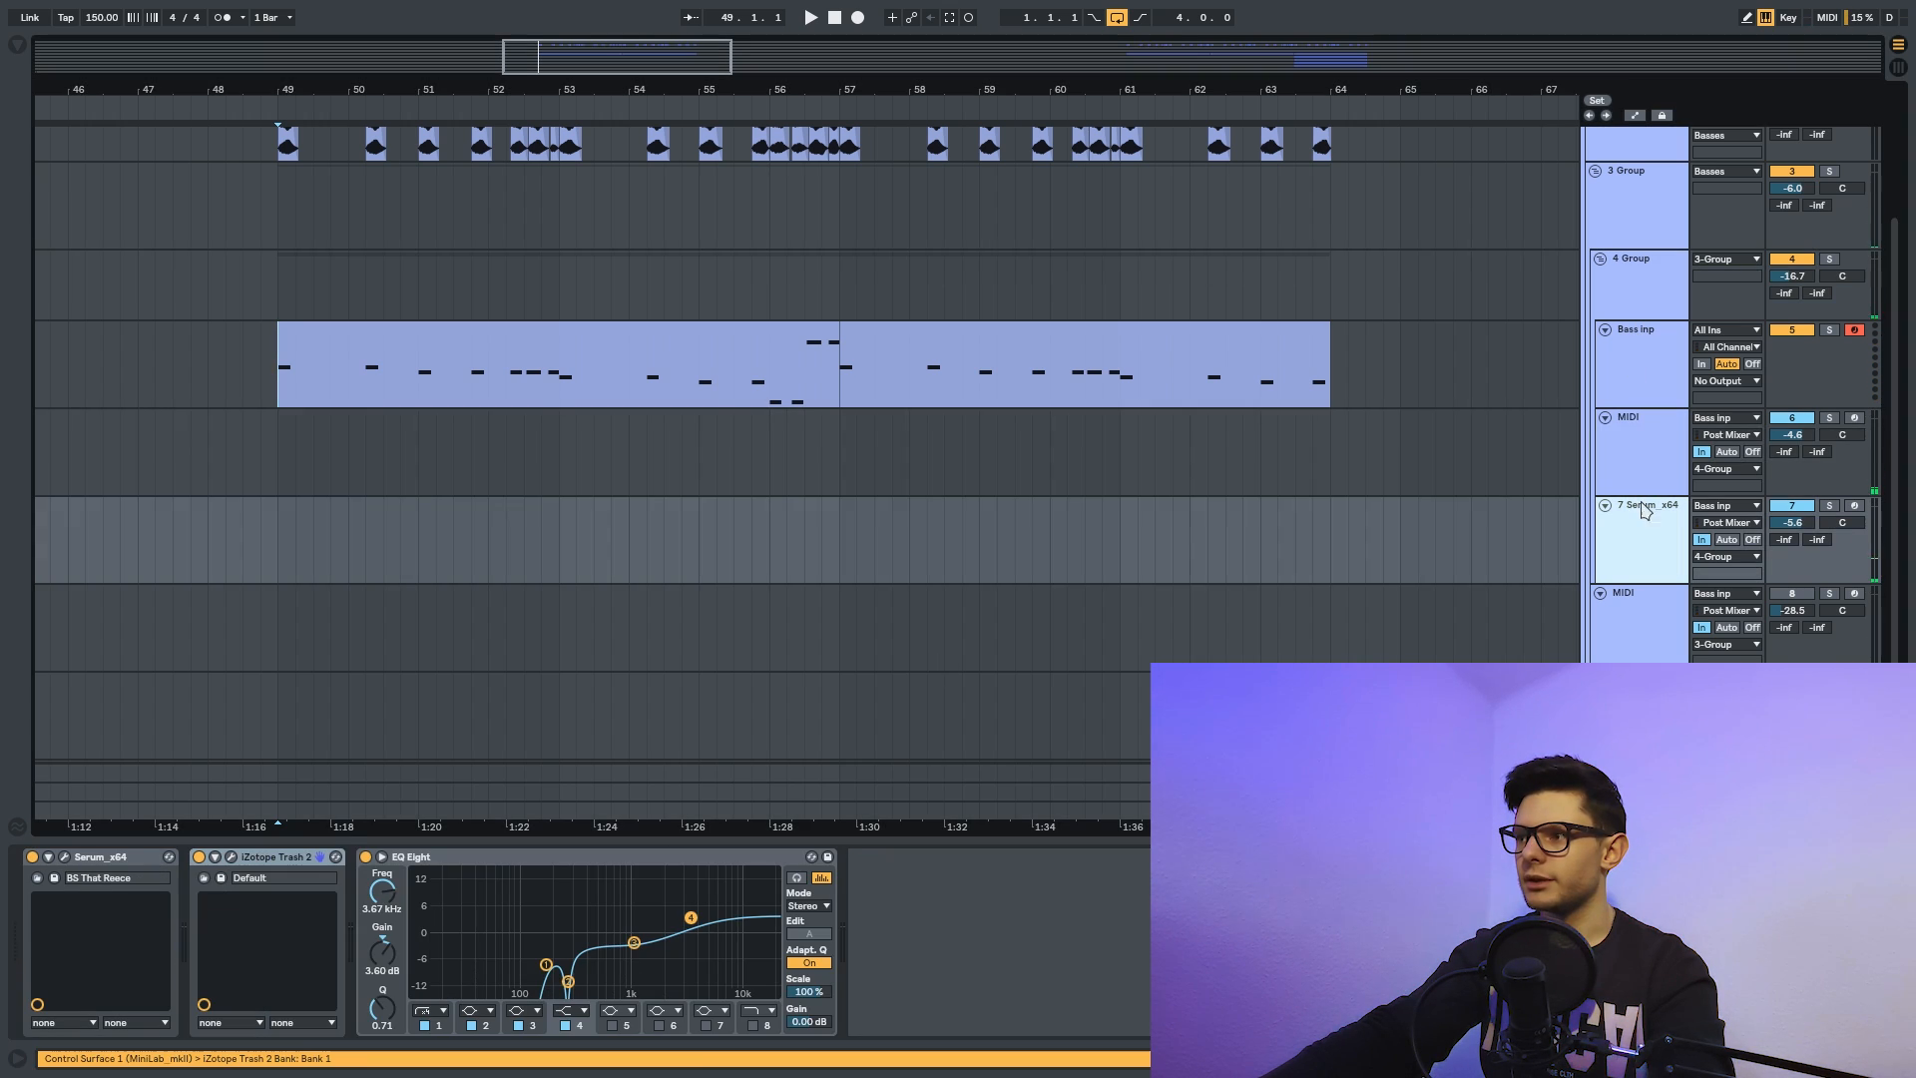
pyautogui.click(1647, 625)
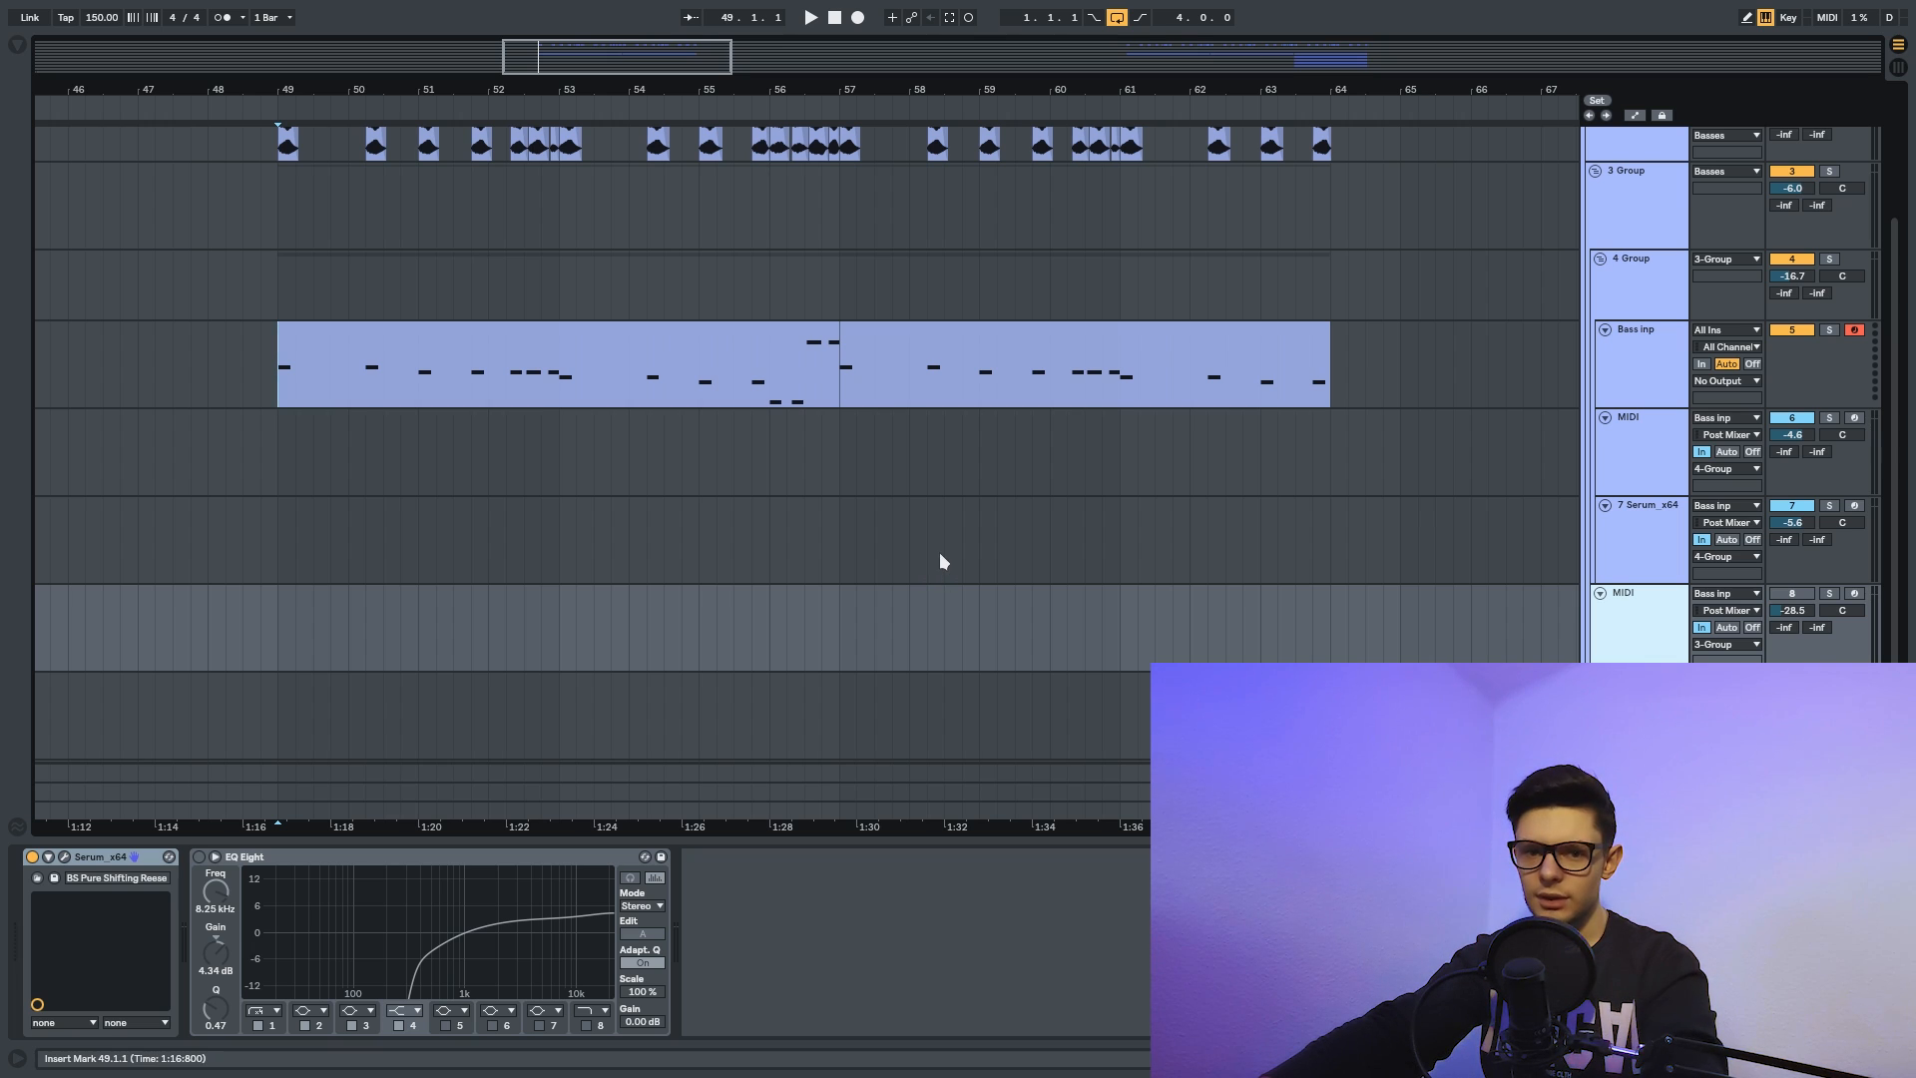
pyautogui.moveTo(1682, 587); pyautogui.dragTo(1704, 492)
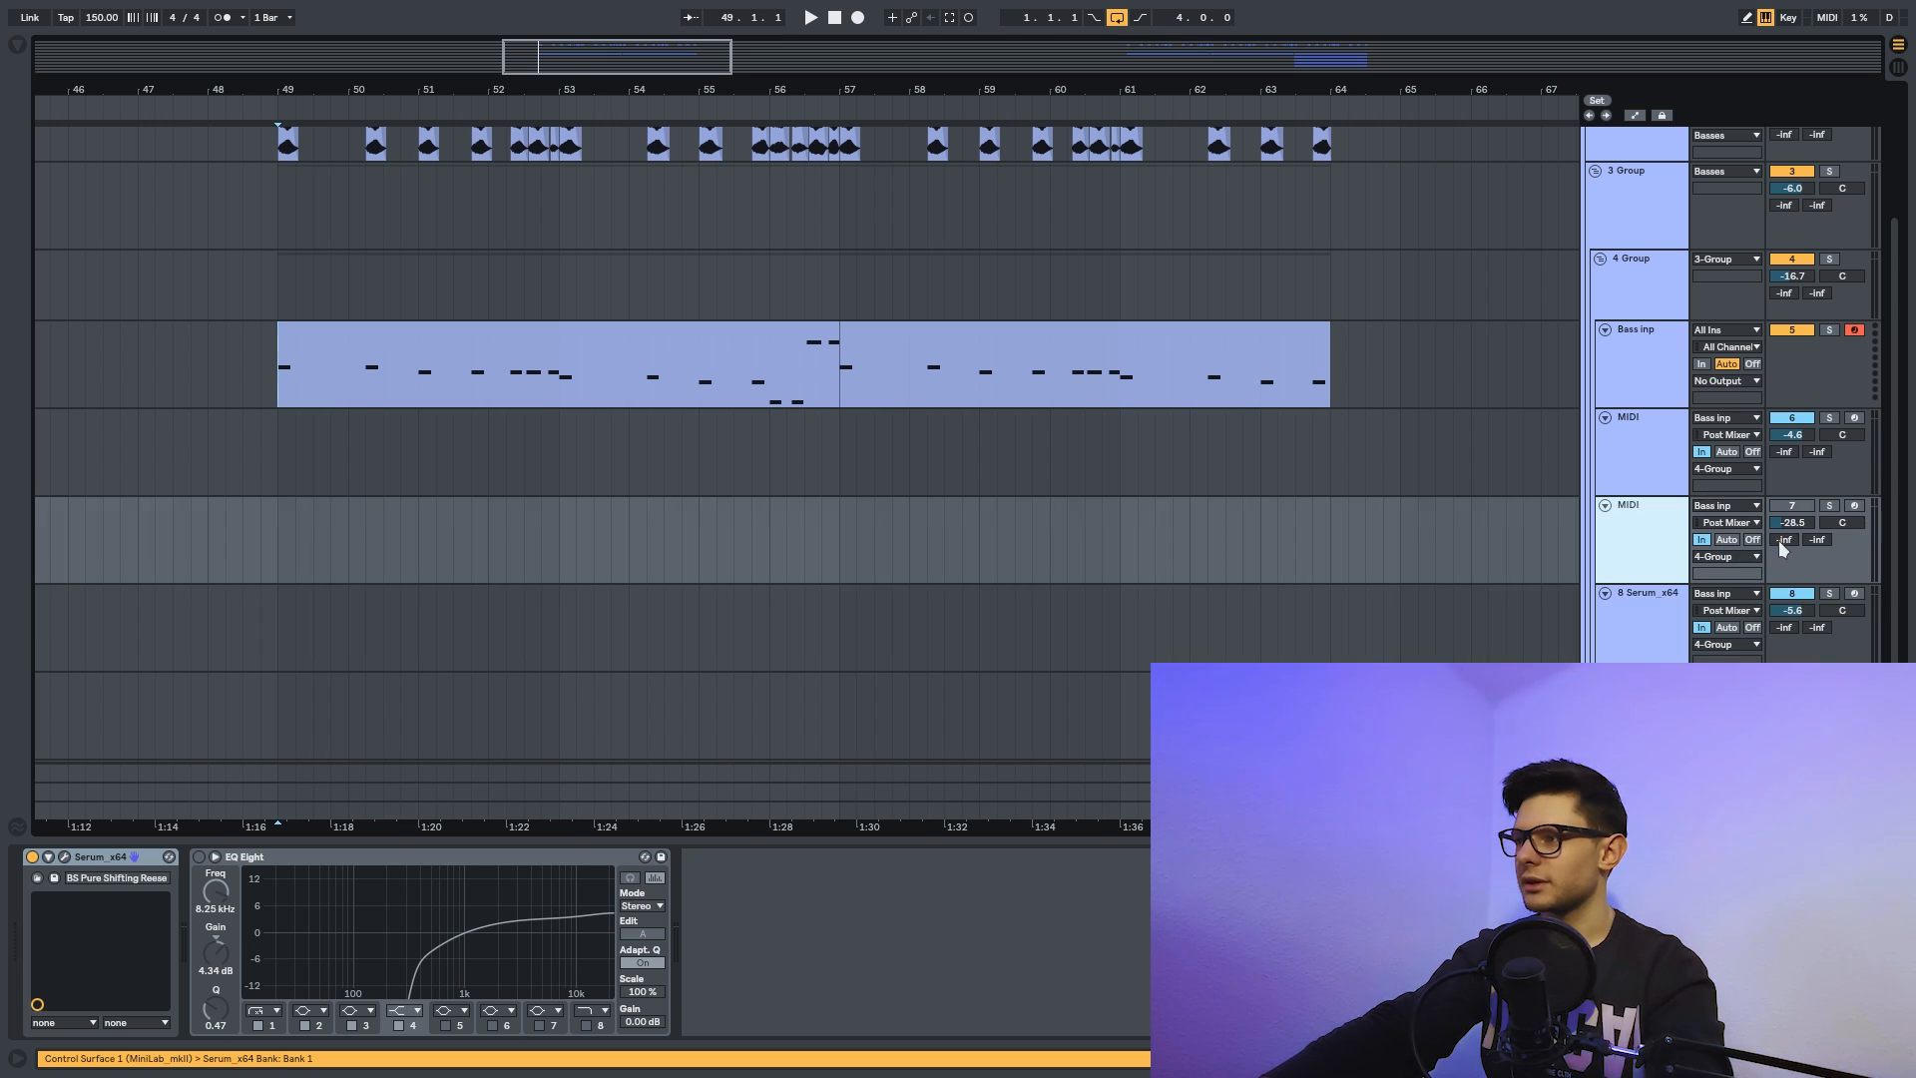
pyautogui.click(1662, 361)
pyautogui.click(1805, 508)
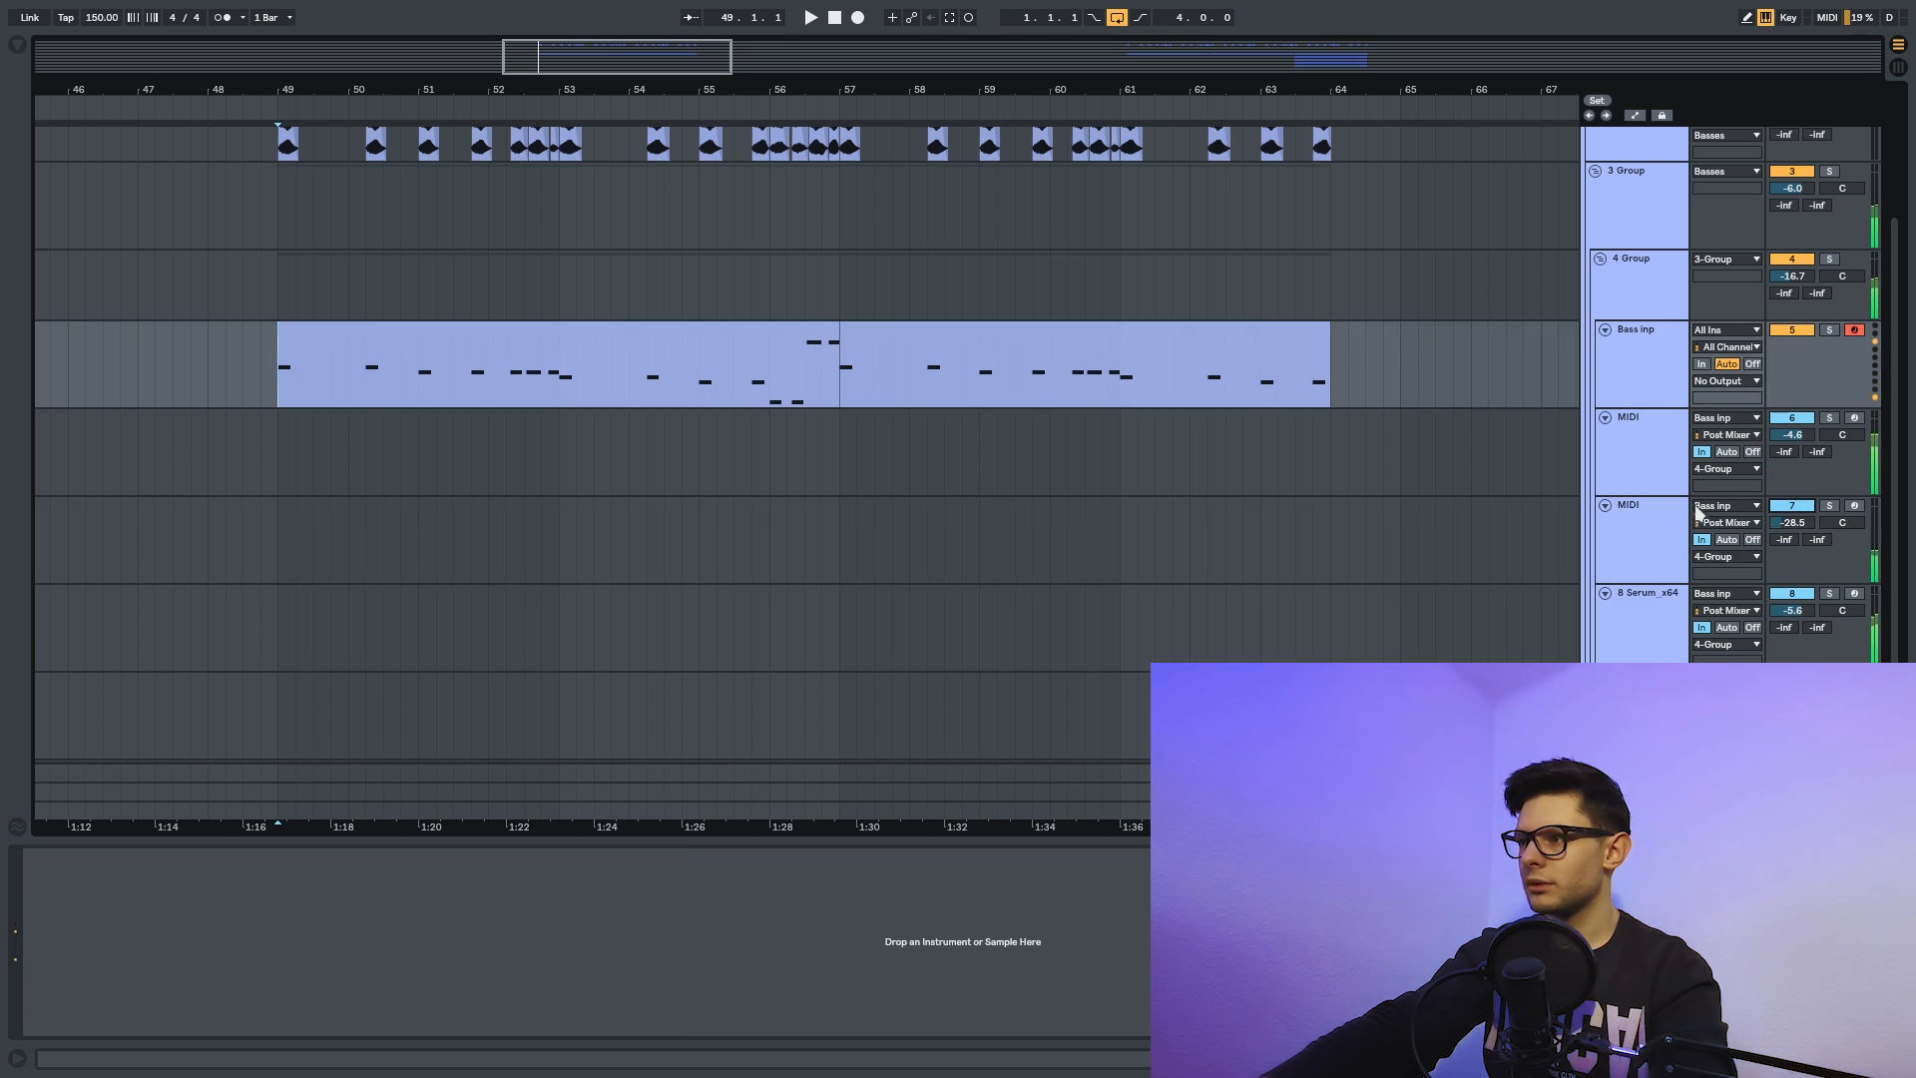
pyautogui.click(1653, 538)
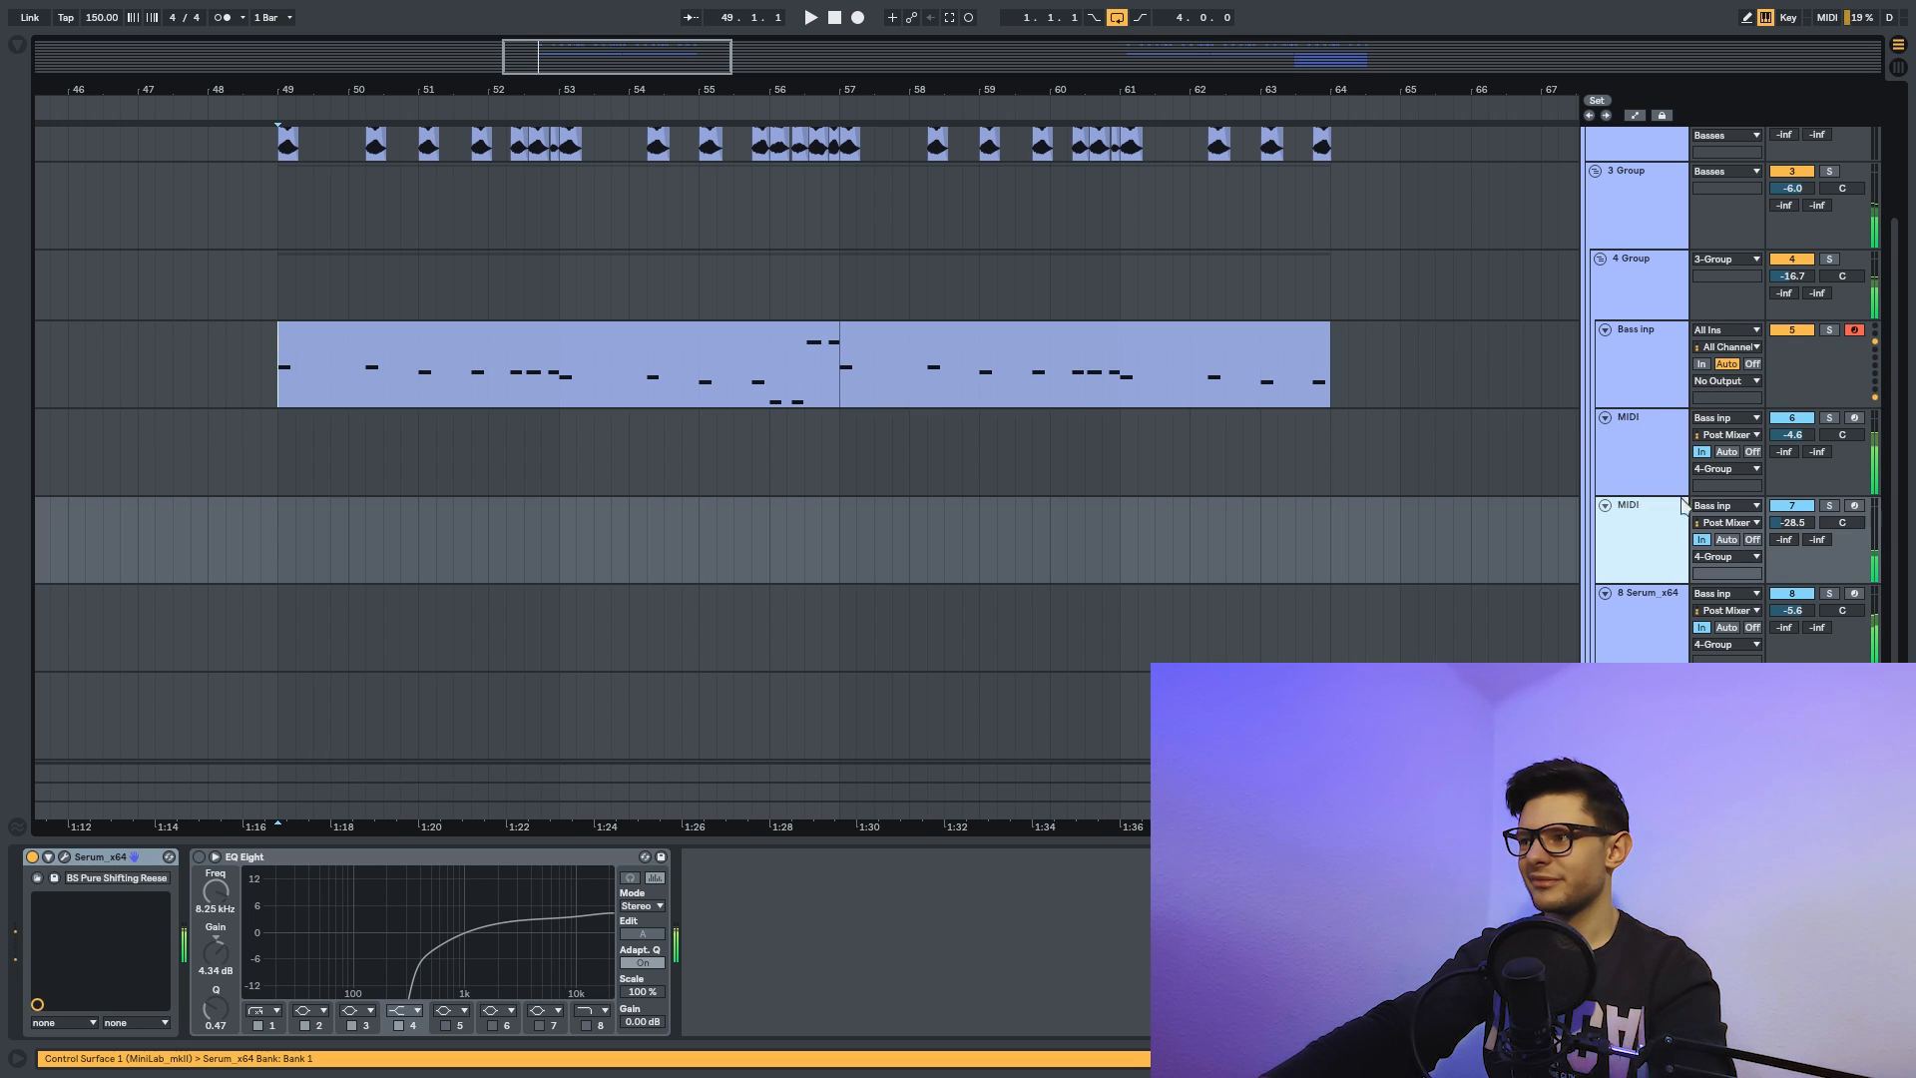
# Check the 4 Group's effects and move the MIDI layer back out of the group, below the Serum_x64 track.
pyautogui.scroll(-2, 1646, 529)
pyautogui.click(1629, 247)
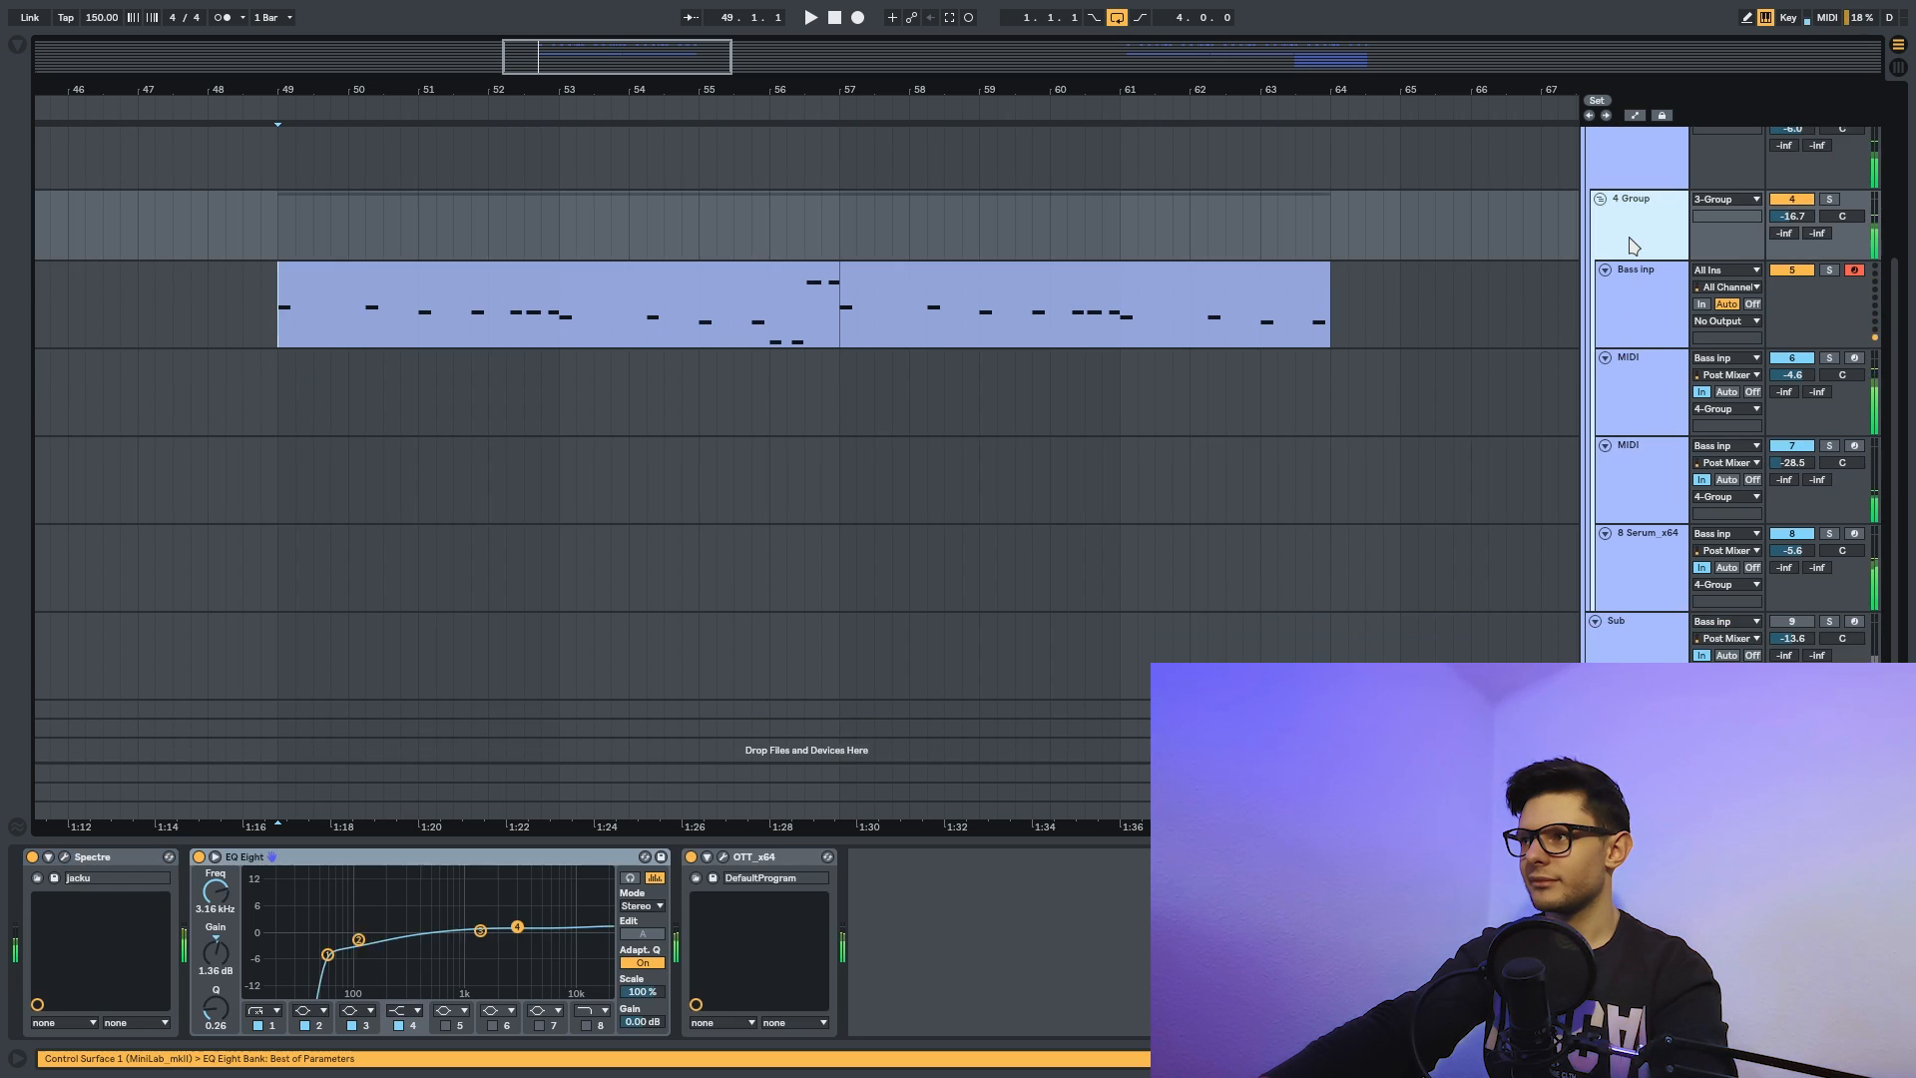
pyautogui.click(1660, 484)
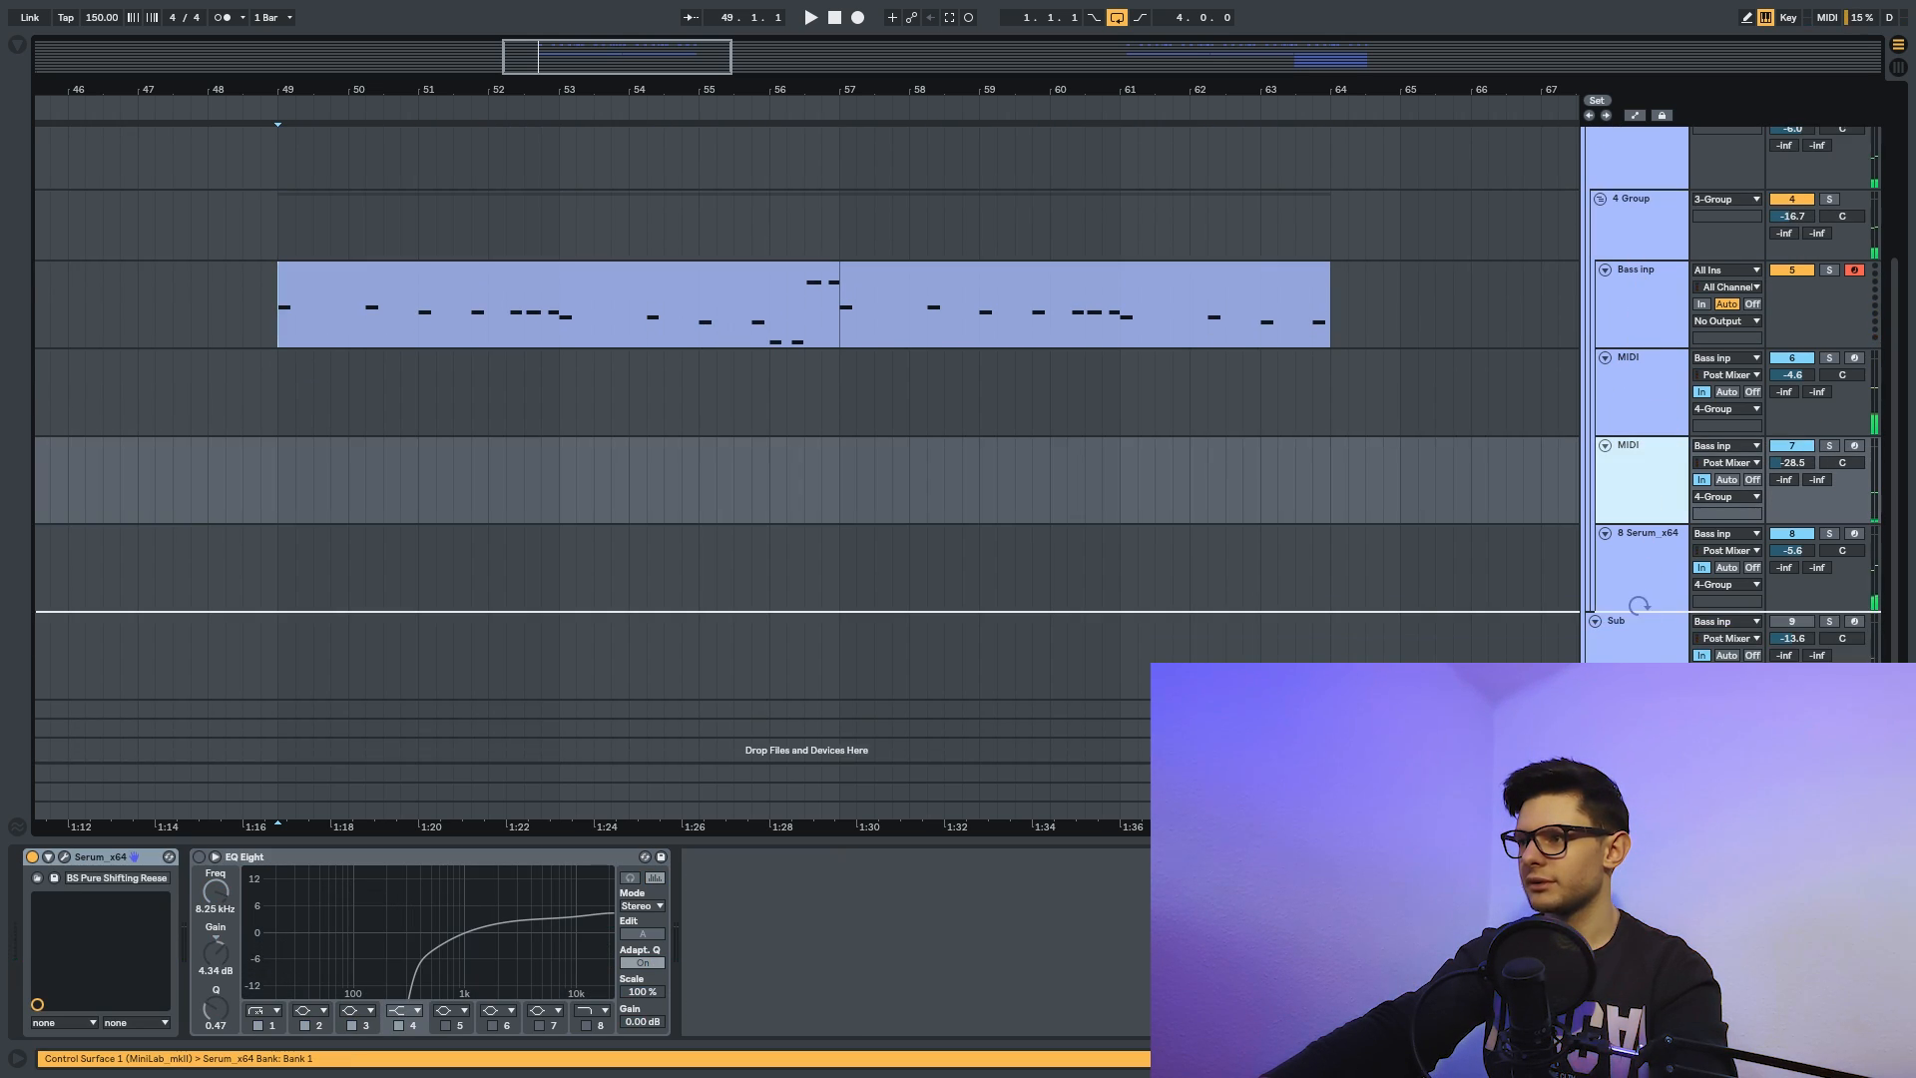
pyautogui.scroll(5, 1638, 410)
# Switch on the Hass rack on the 3 Group and examine its two panned chains and the Simple Delay.
pyautogui.click(1637, 409)
pyautogui.scroll(-5, 1180, 416)
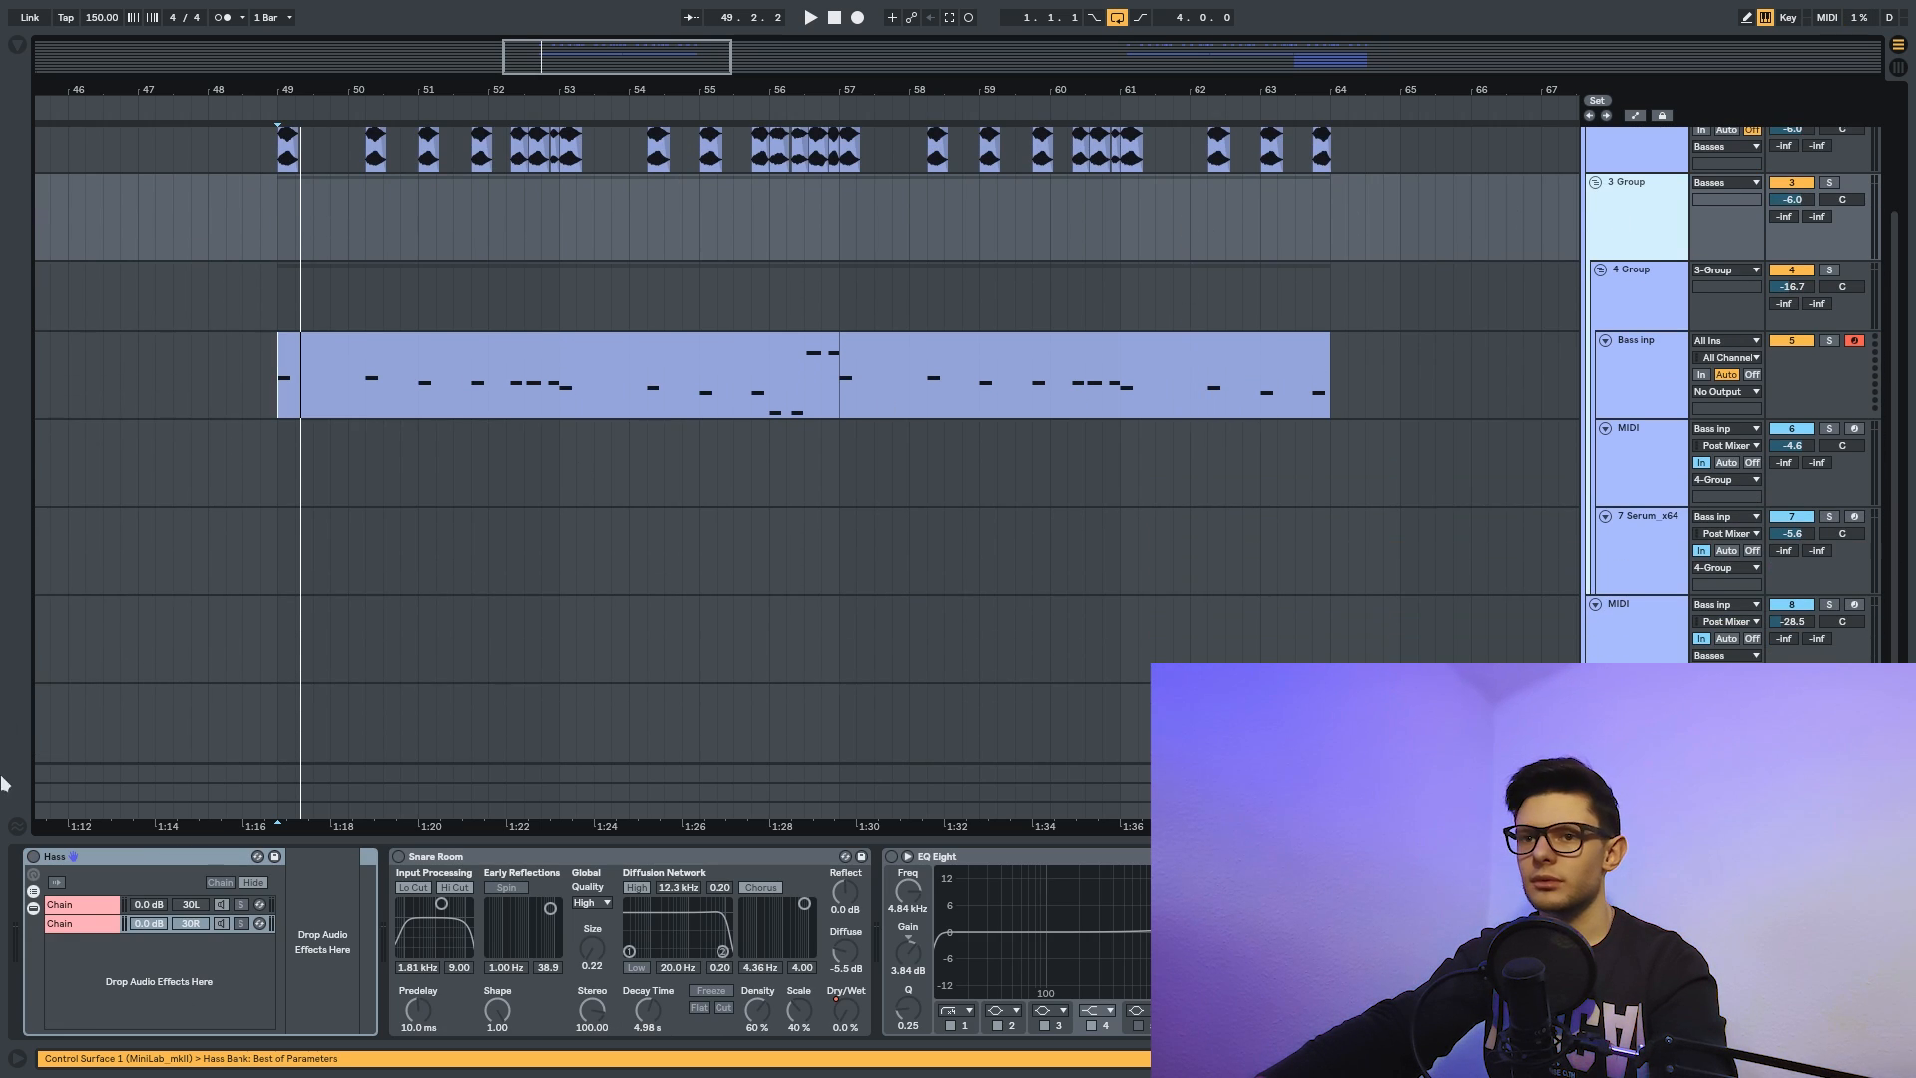
pyautogui.click(36, 863)
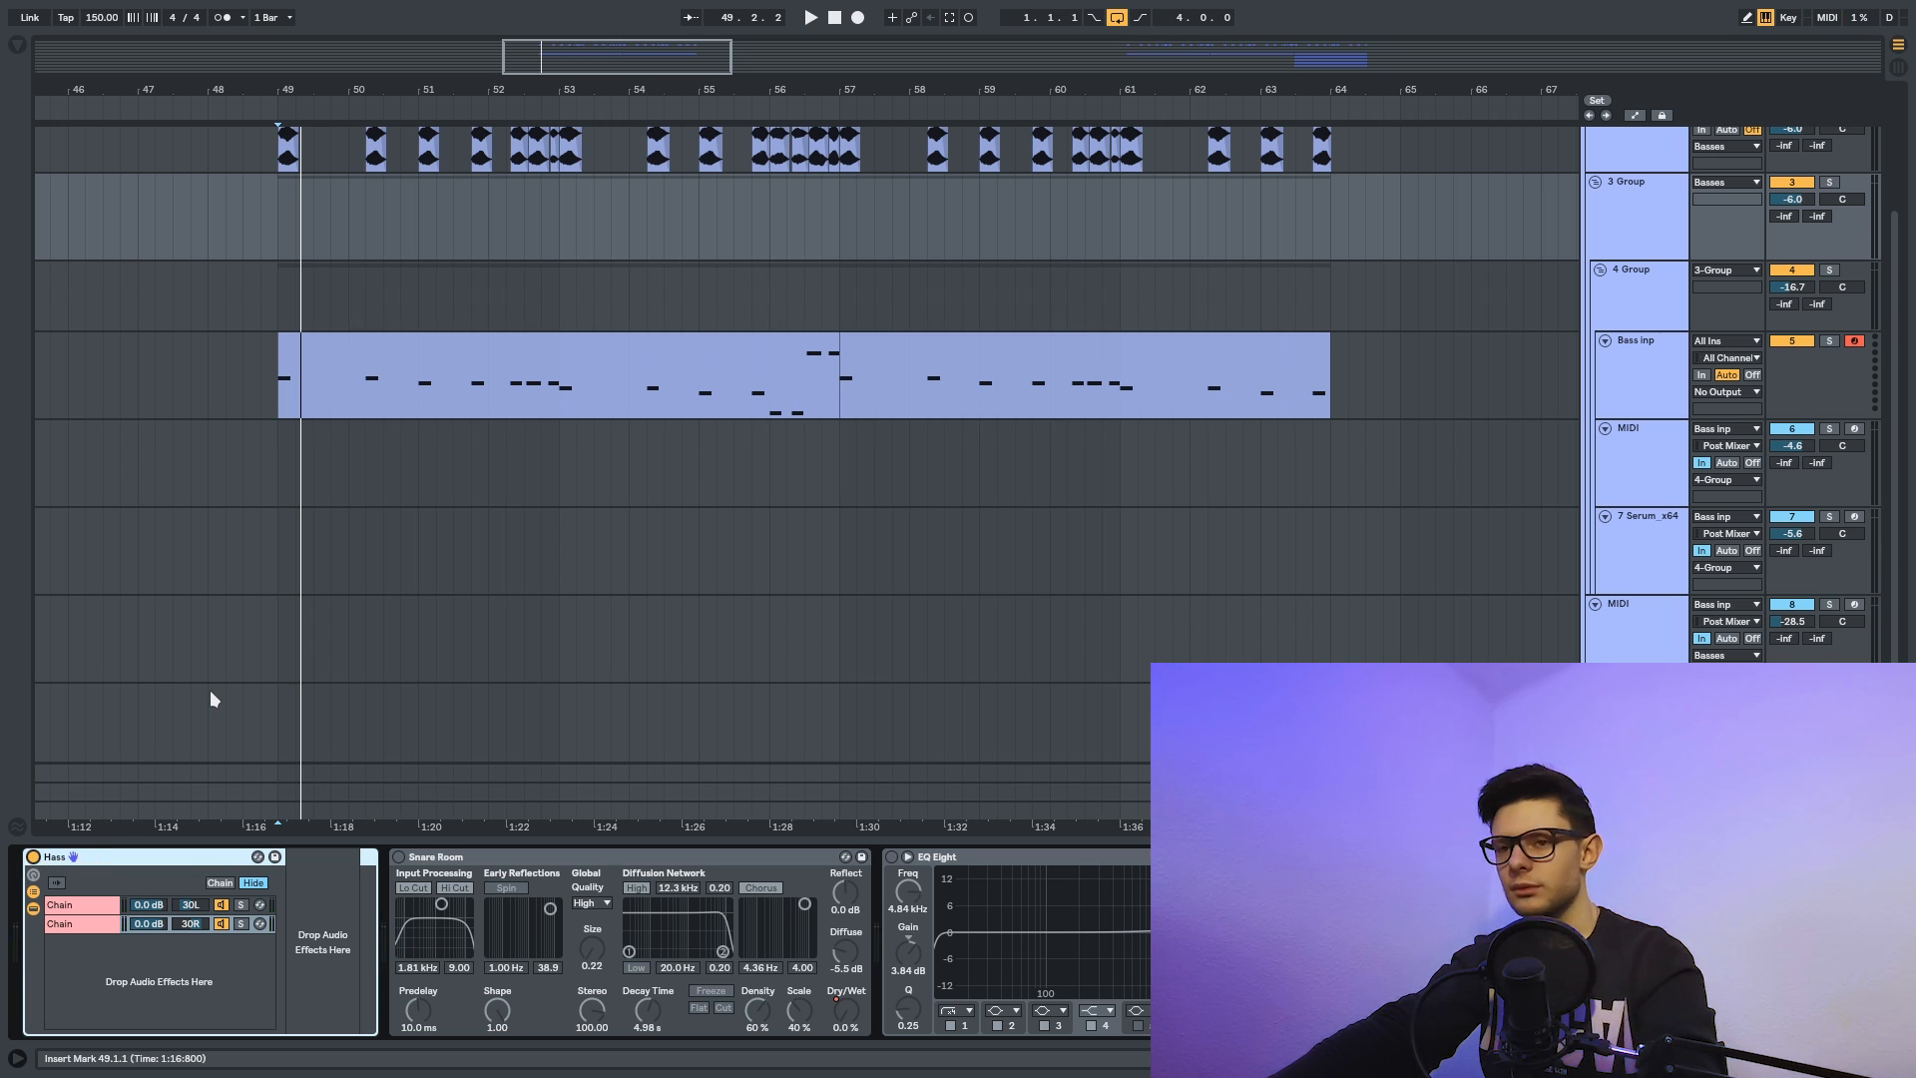
pyautogui.click(91, 909)
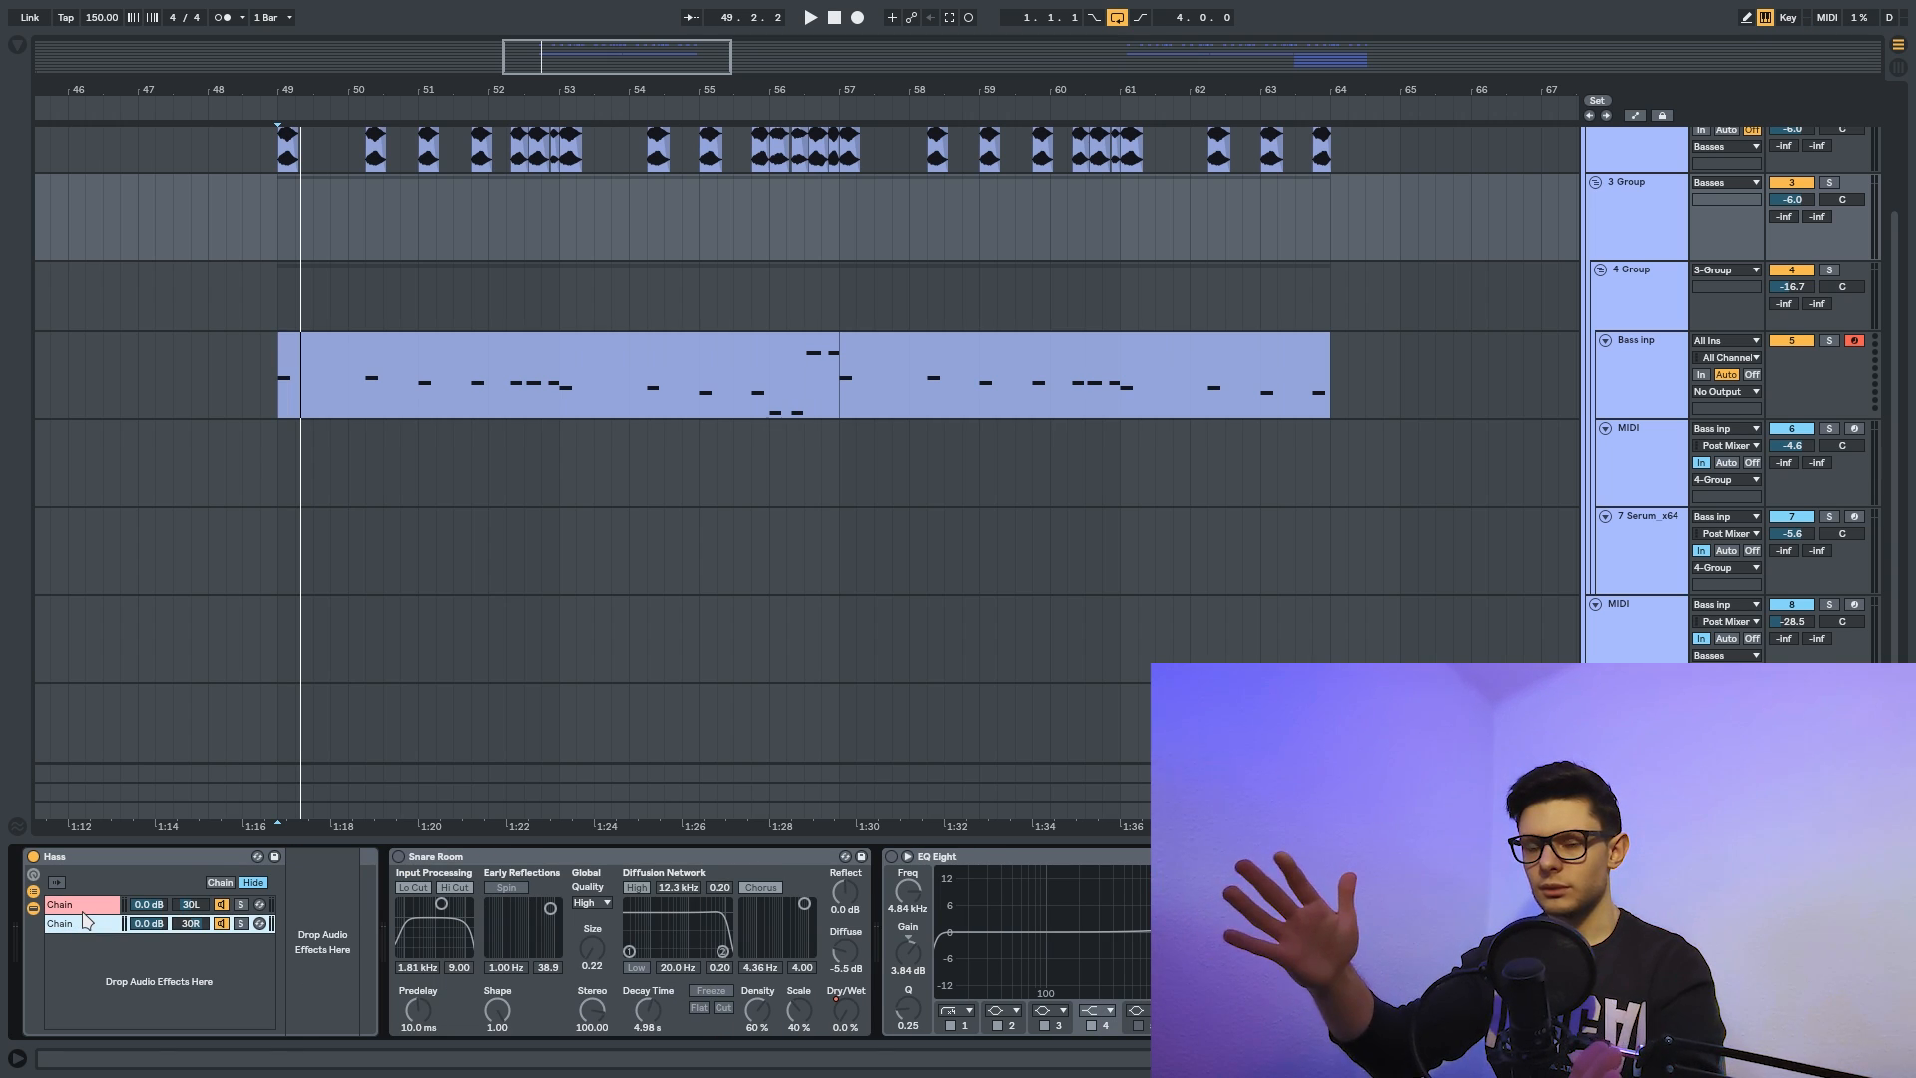
pyautogui.click(83, 920)
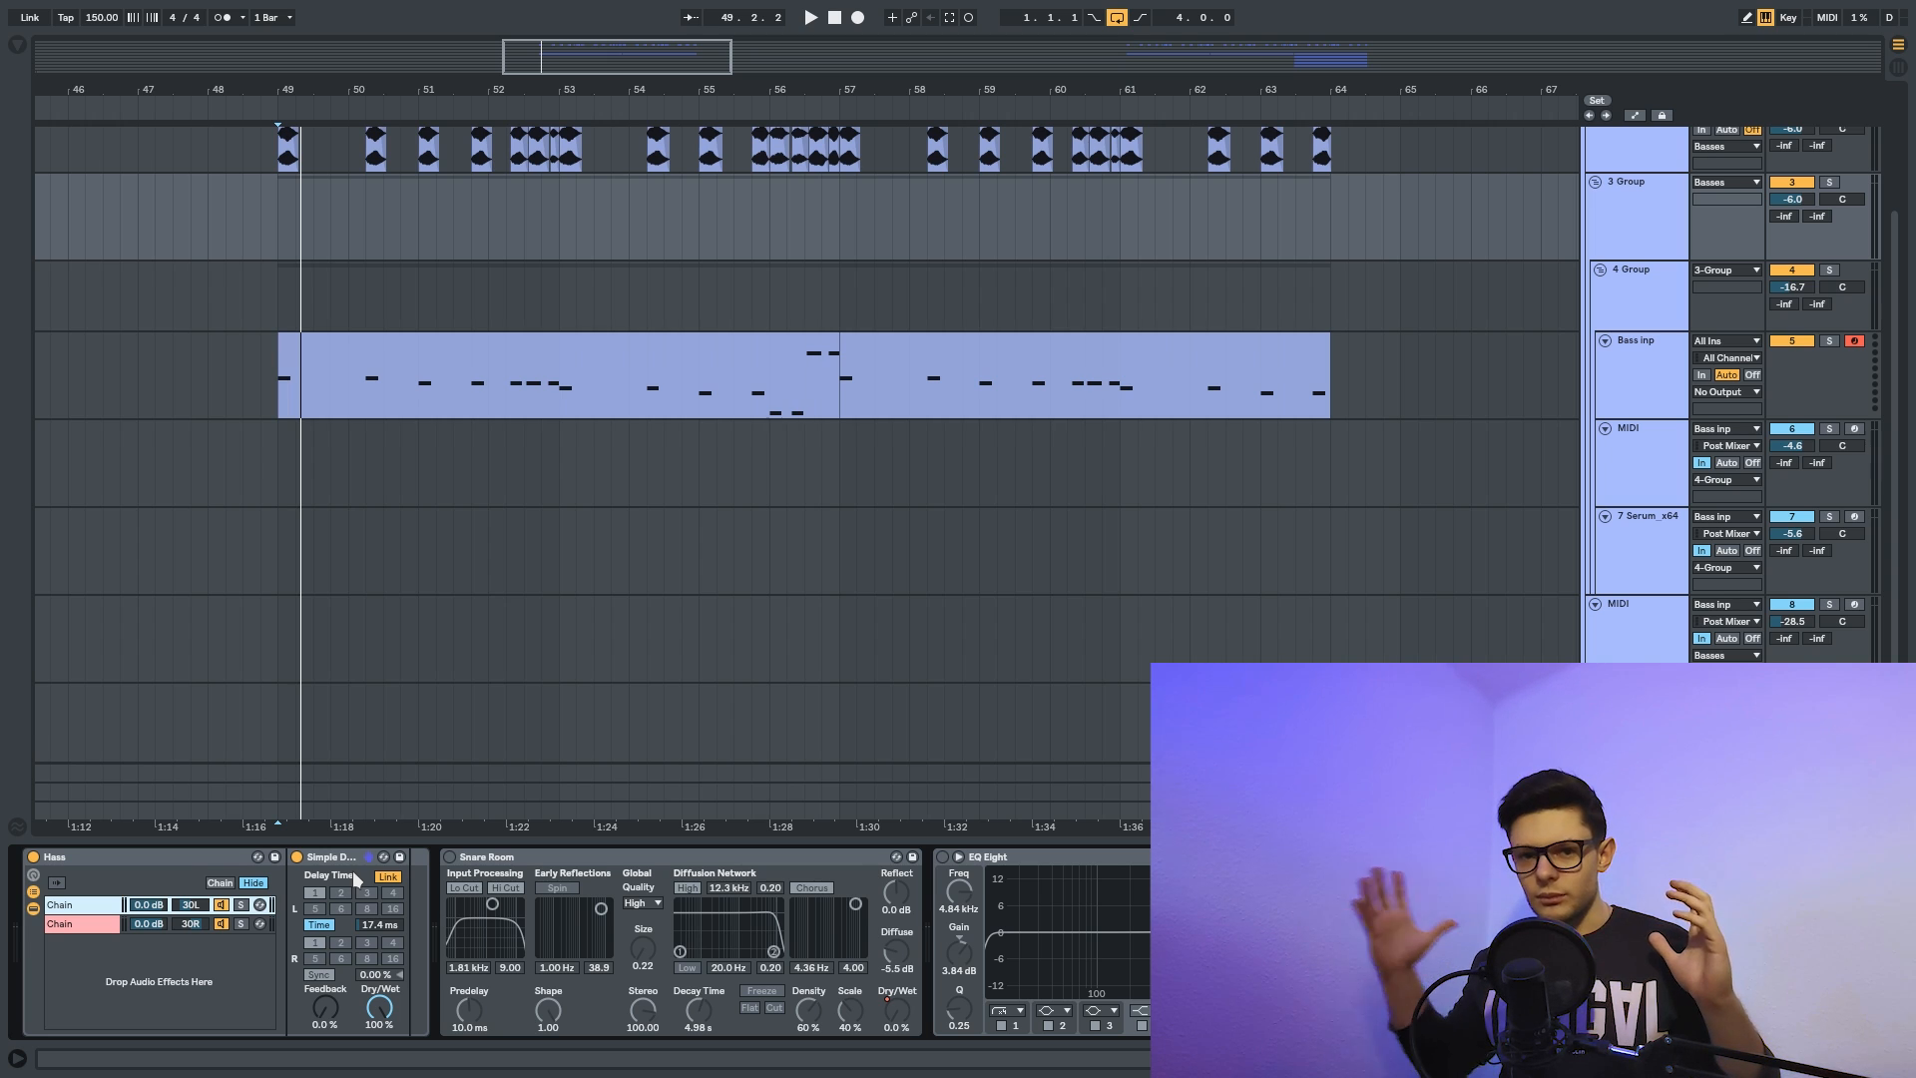
pyautogui.press('space')
# Solo the SHAED - BASS track and play it from bar 49.
pyautogui.scroll(3, 1052, 560)
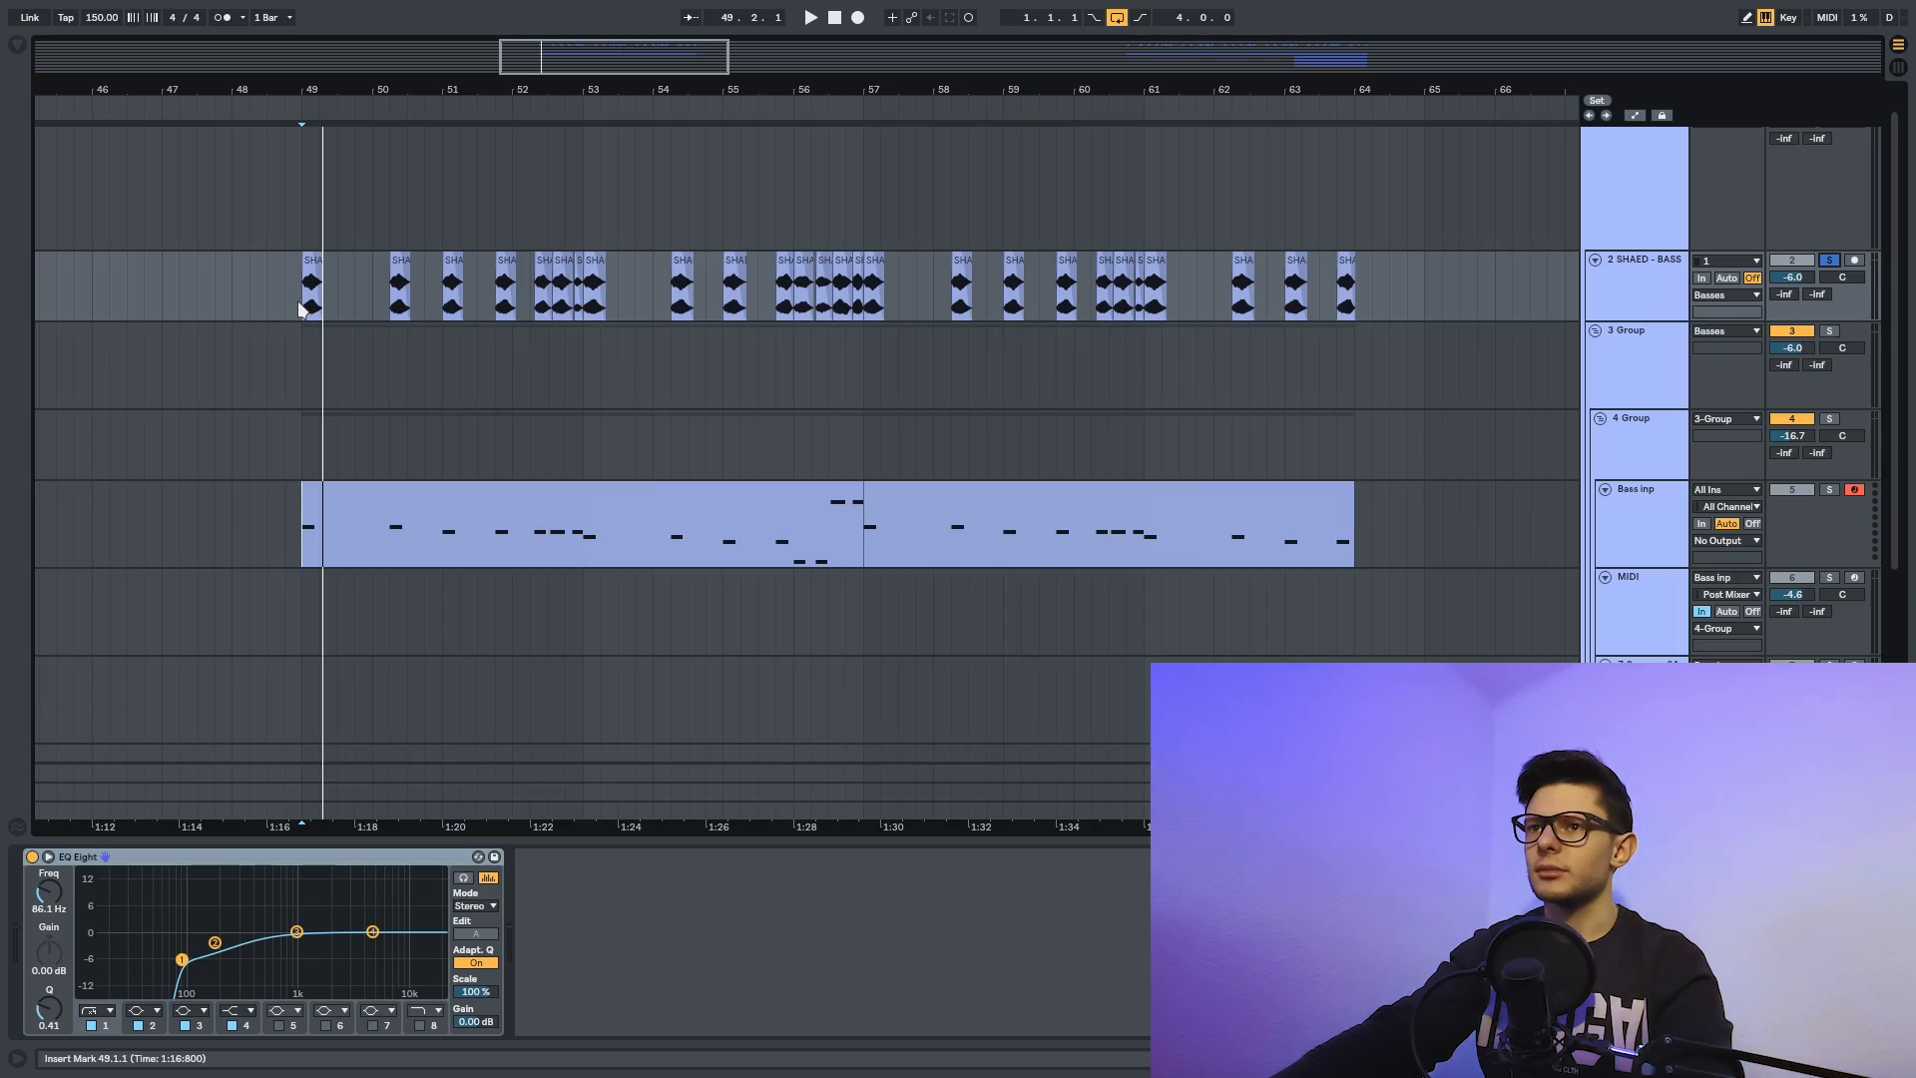
pyautogui.click(381, 415)
pyautogui.press('space')
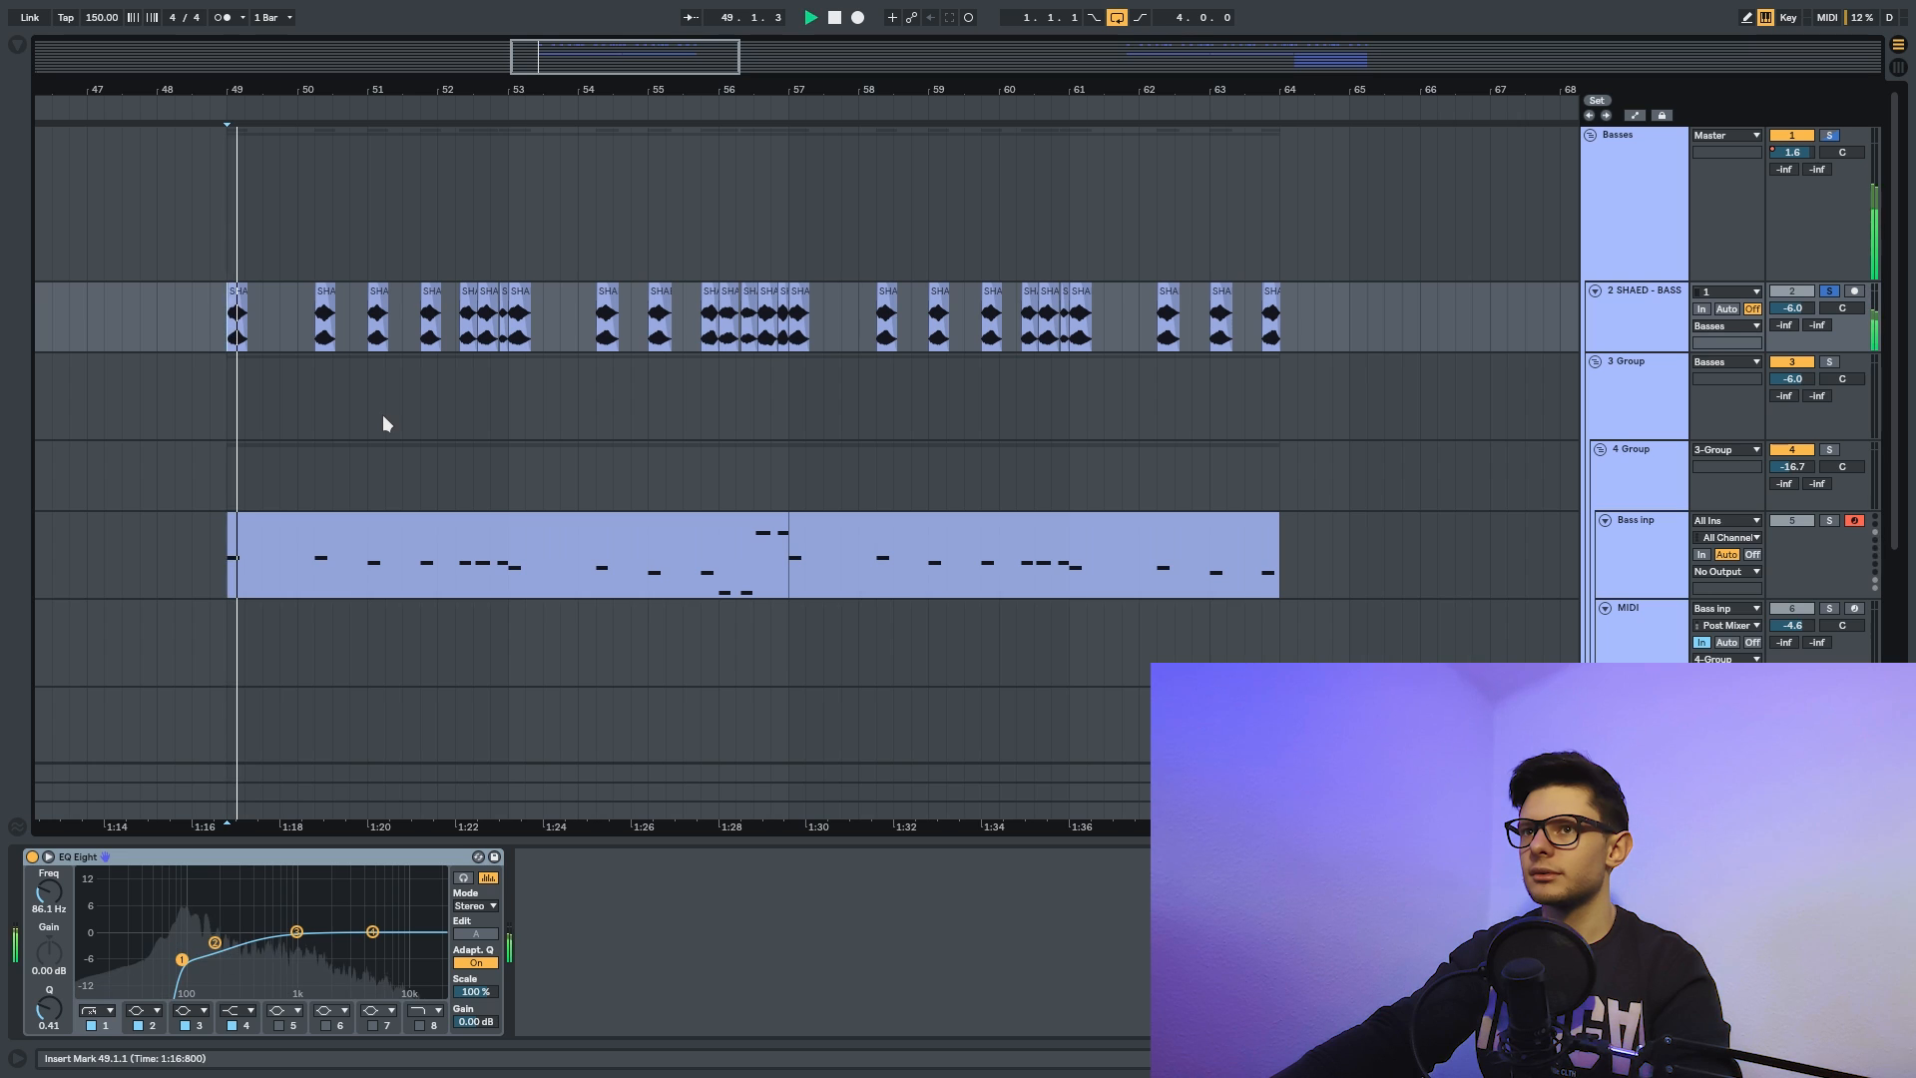
# Play the SHAED - BASS track together with the reese layers from bar 49, with the solo off.
pyautogui.click(427, 355)
pyautogui.click(452, 368)
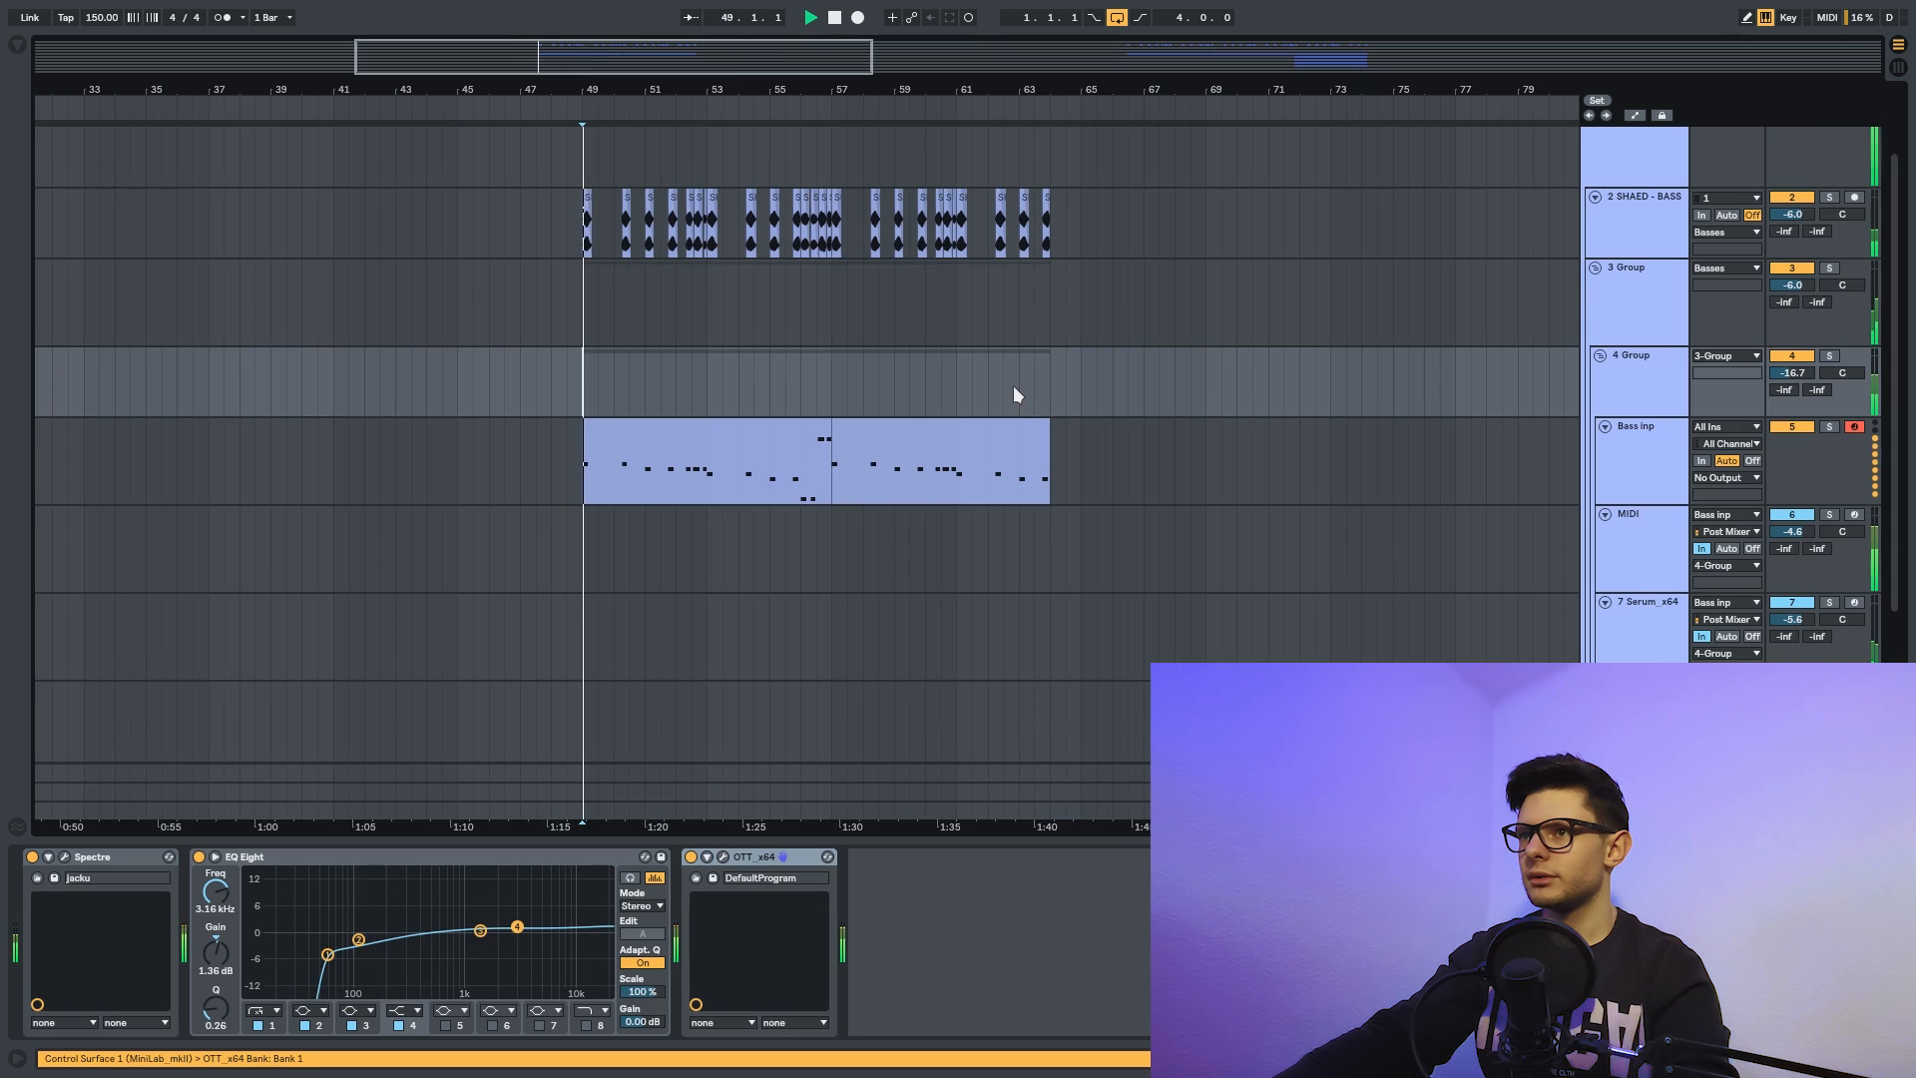
pyautogui.scroll(3, 1722, 301)
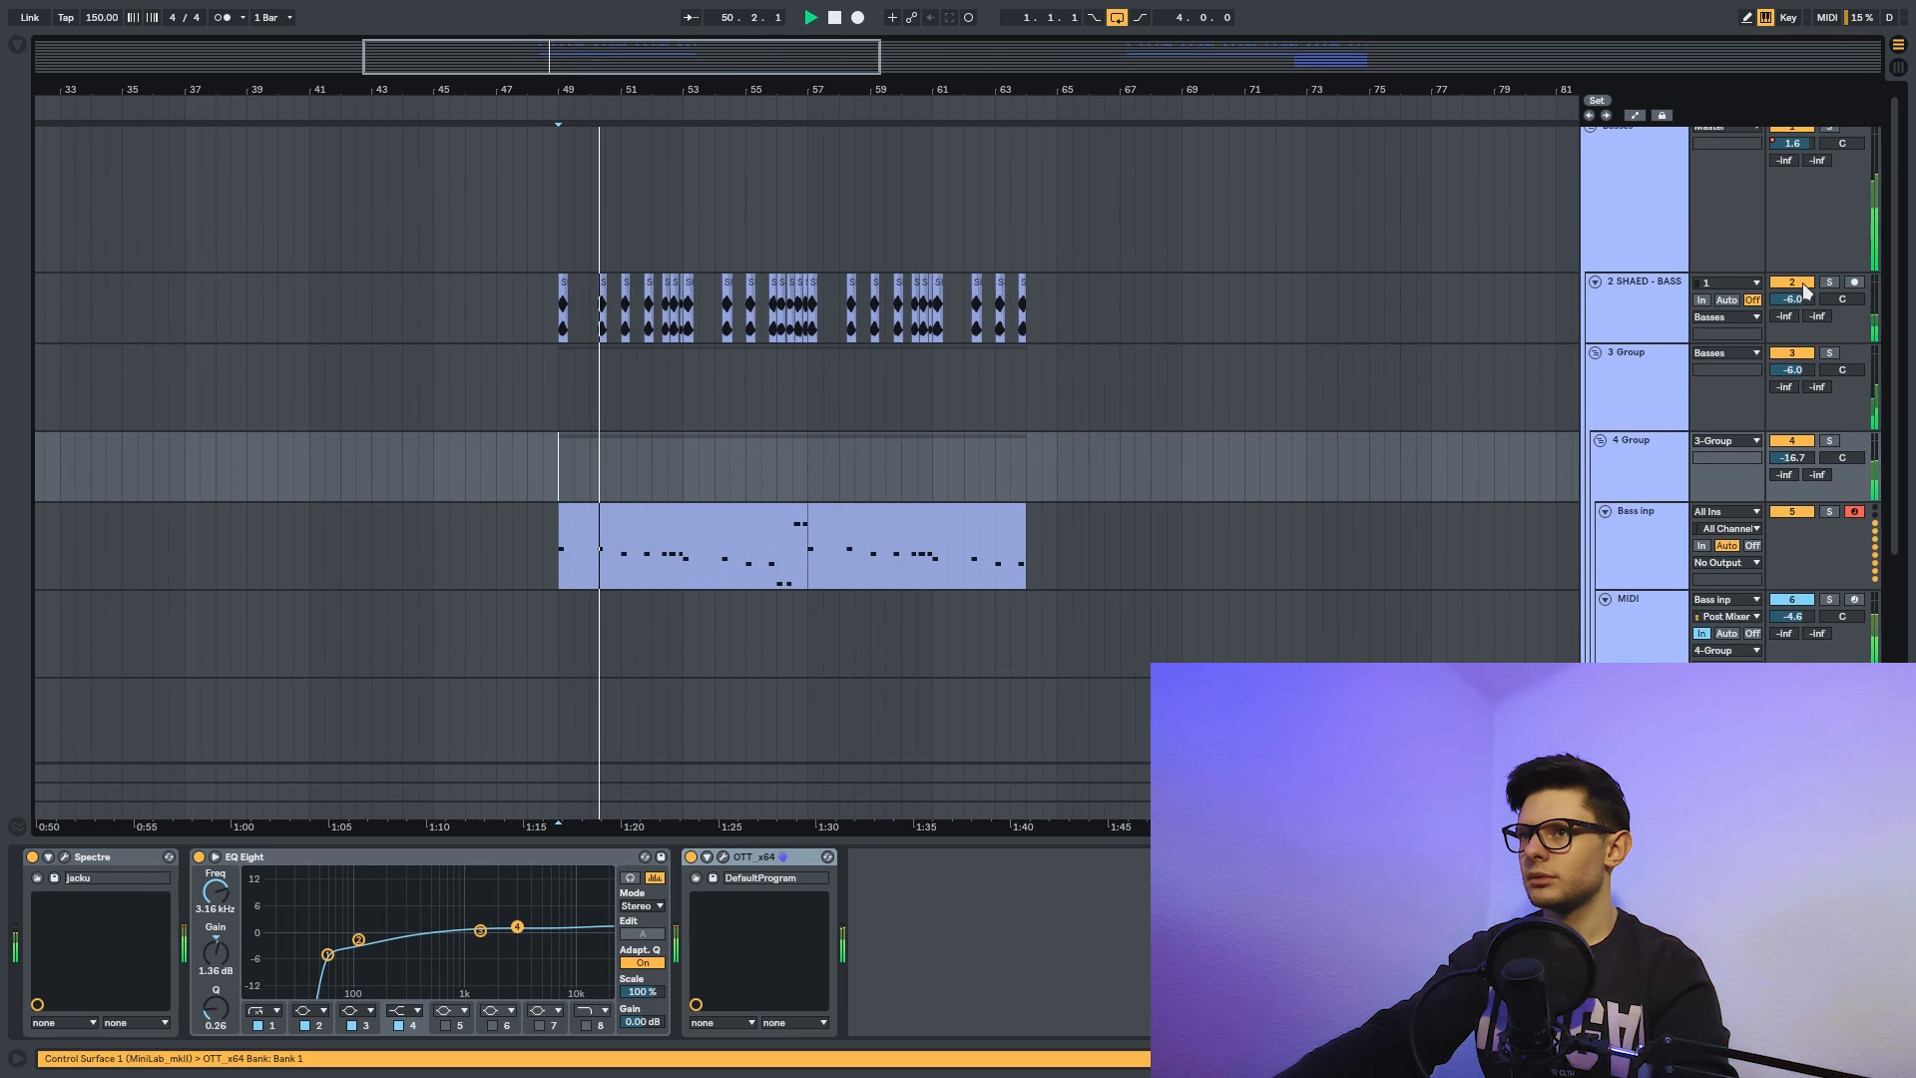